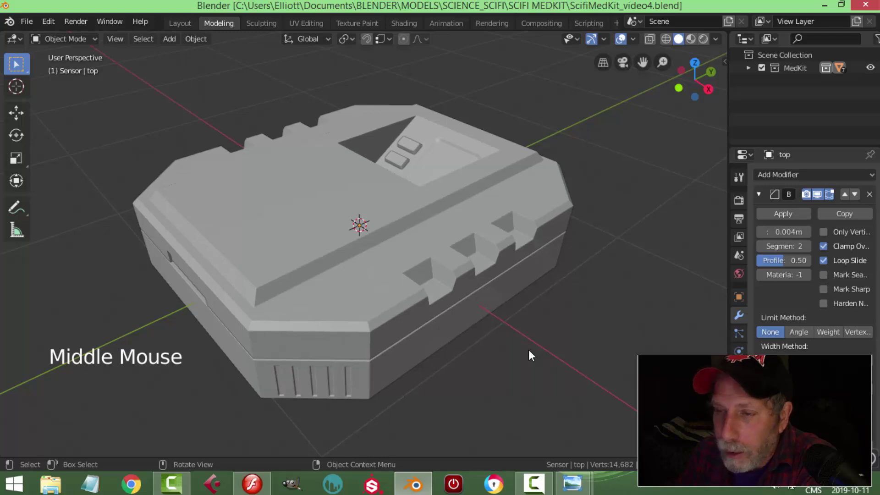
Inspect the med kit model from several sides, including its recessed sensor, side notches, hinges and vents.
middle_click_drag(538, 354, 386, 362)
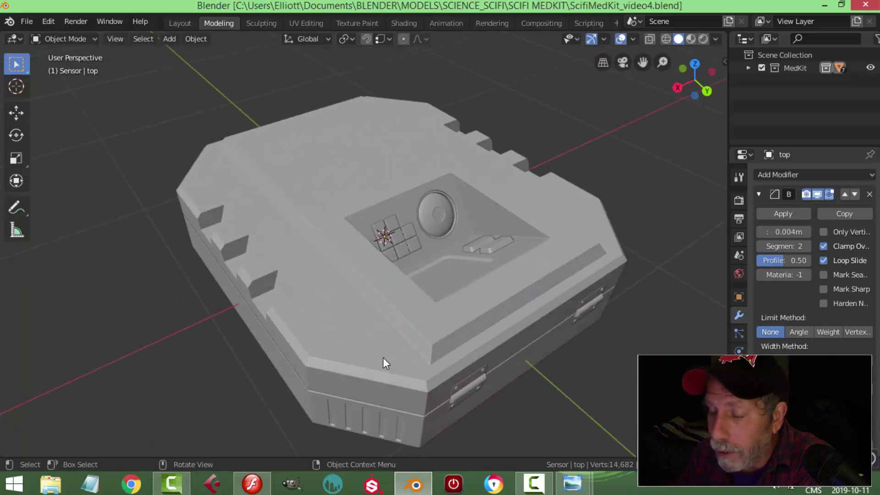
middle_click_drag(451, 371, 449, 353)
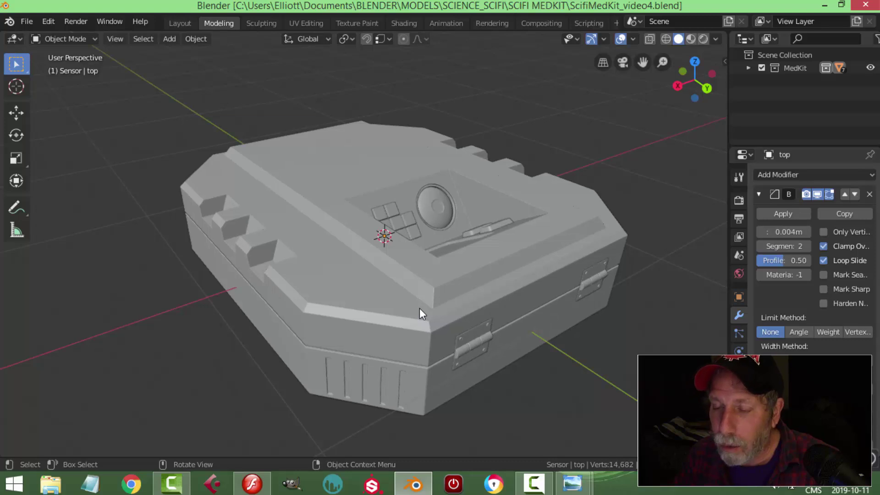
mouse_move(355, 301)
middle_mouse_down()
mouse_move(494, 316)
mouse_move(356, 299)
middle_mouse_up()
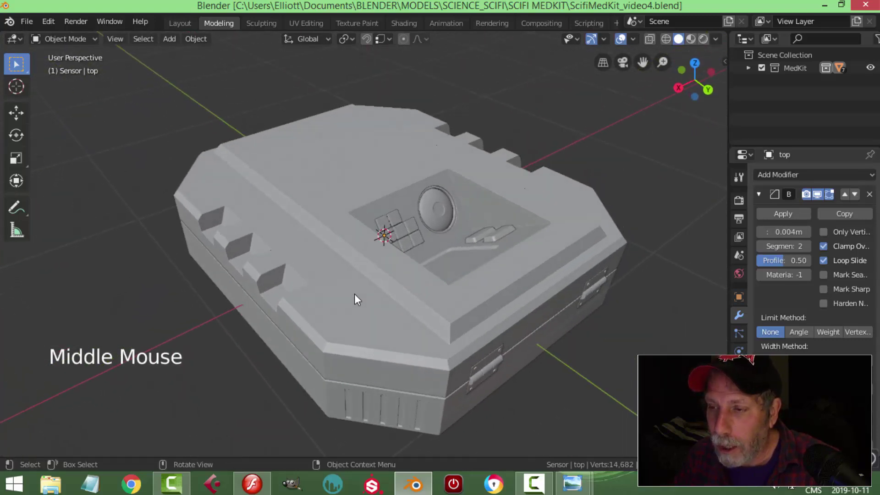
middle_click_drag(384, 271, 506, 280)
scroll(548, 275, "down", 2)
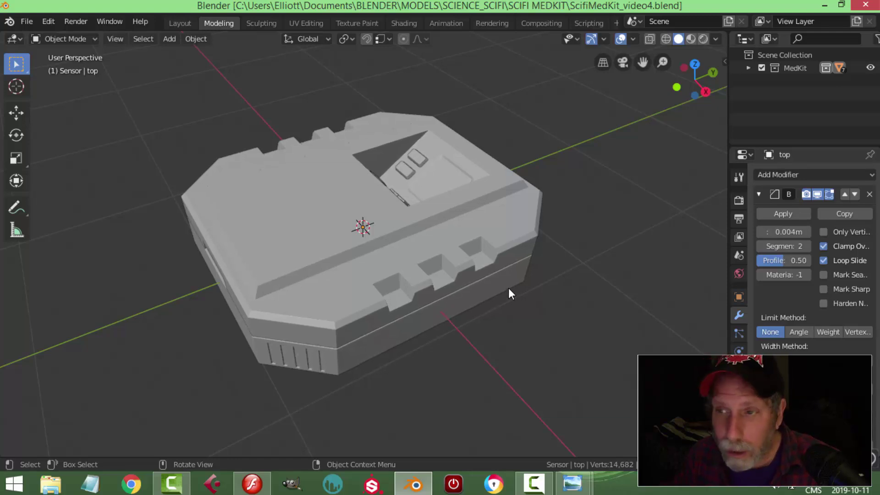
middle_click_drag(422, 296, 353, 275)
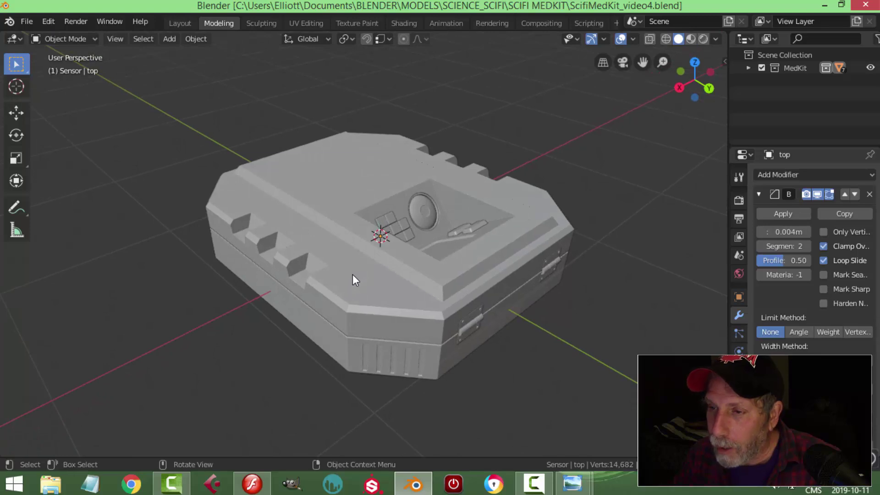
middle_click_drag(495, 324, 447, 298, "shift")
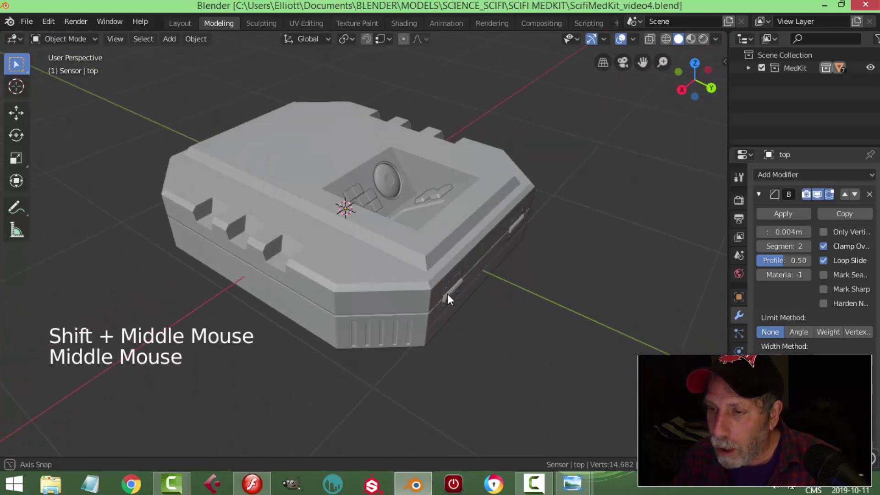
Set the Bevel modifier's limit method to Angle on both the top and the bottom of the med kit.
left_click(418, 256)
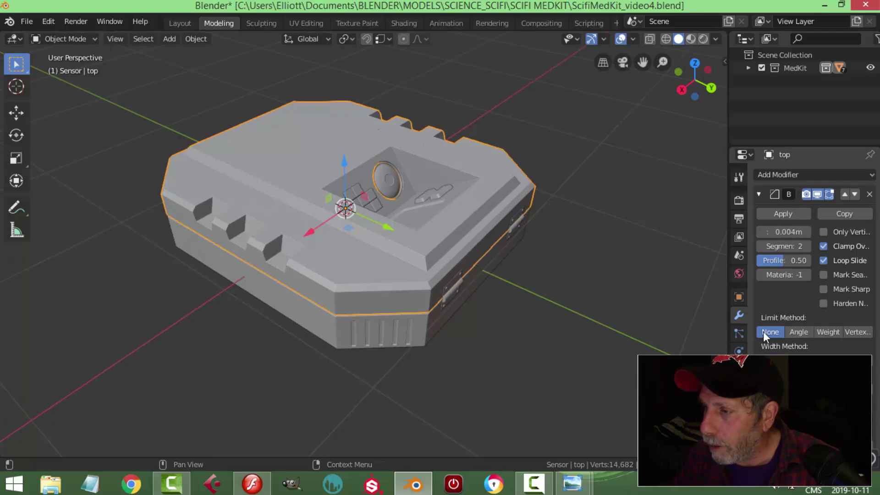
scroll(414, 246, "up", 2)
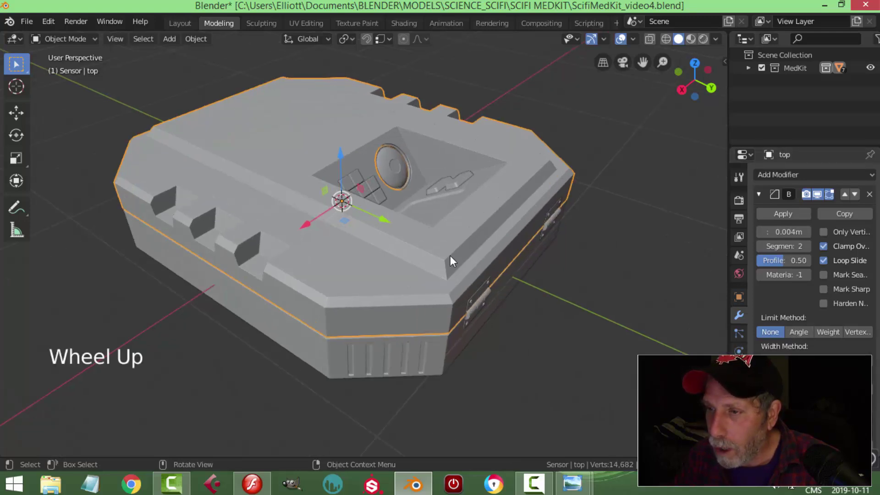
left_click(796, 332)
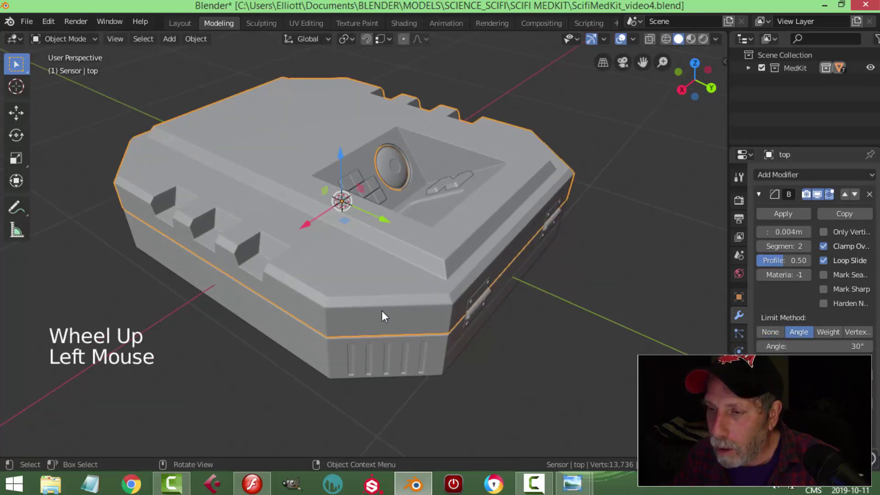
left_click(389, 362)
left_click(799, 333)
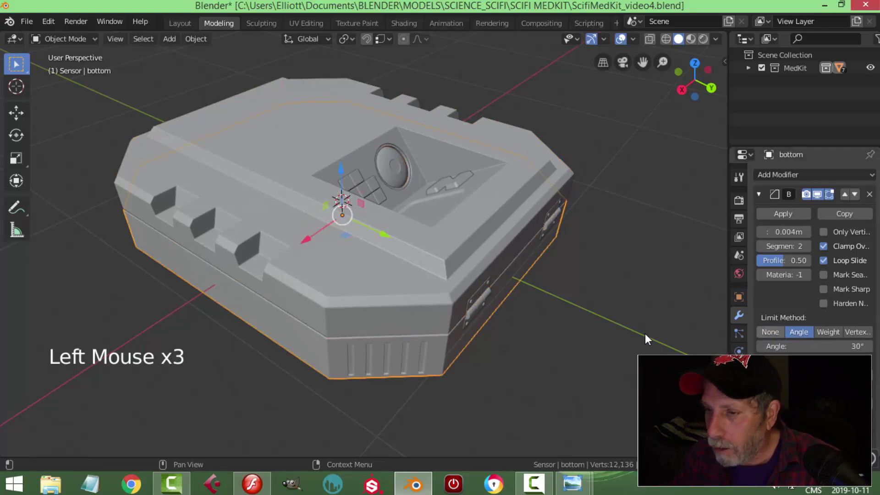
key("alt+a")
middle_click_drag(521, 314, 526, 334)
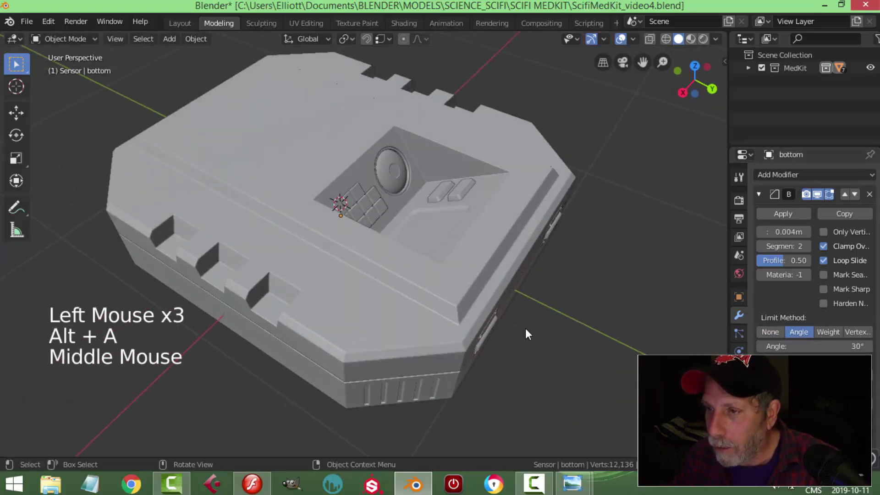
scroll(493, 321, "up", 2)
scroll(426, 300, "down", 2)
Bevel the edge loops along the upper rim of the med kit top's raised section by about 0.011 m.
middle_click_drag(419, 298, 241, 227)
left_click(241, 227)
key("Tab")
middle_click_drag(275, 264, 463, 256, "shift")
key("2")
left_click(354, 252, "alt+shift")
left_click(593, 279, "alt+shift")
middle_click_drag(601, 285, 548, 274)
mouse_move(548, 274)
middle_mouse_down()
mouse_move(517, 275)
mouse_move(532, 277)
middle_mouse_up()
key("ctrl+b")
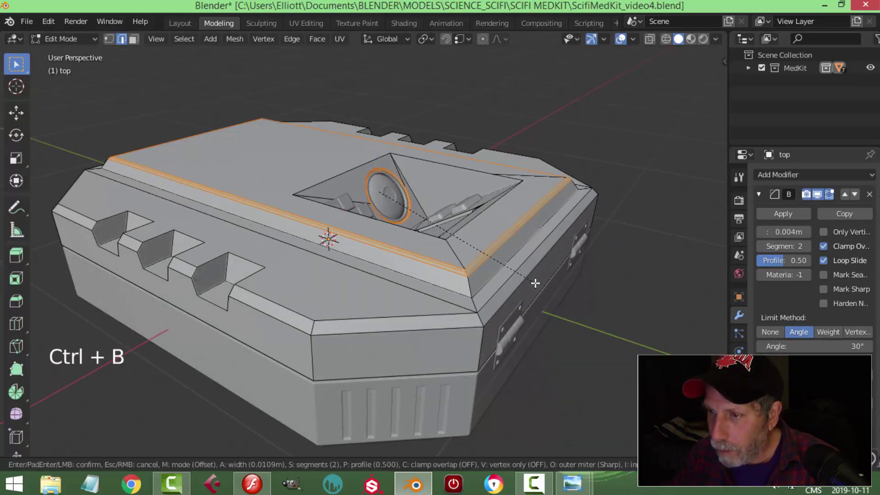
scroll(535, 283, "up", 1)
left_click(535, 283)
key("Tab")
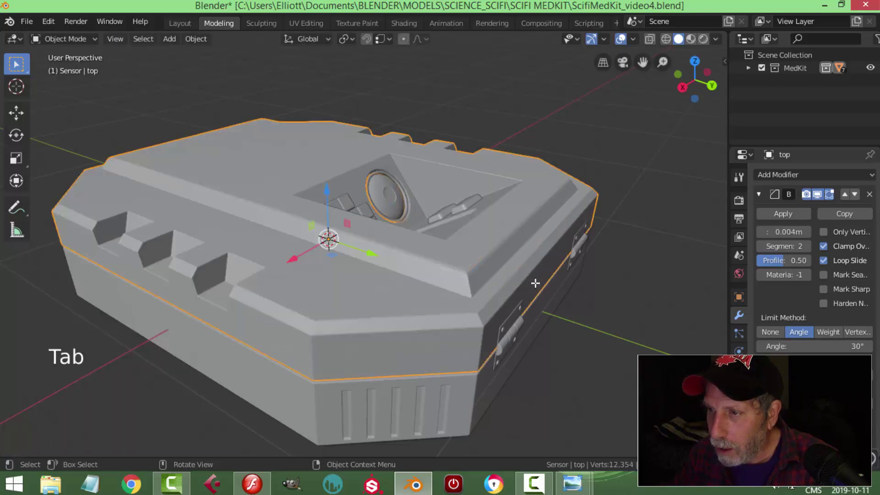
key("alt+a")
middle_click_drag(512, 279, 469, 280)
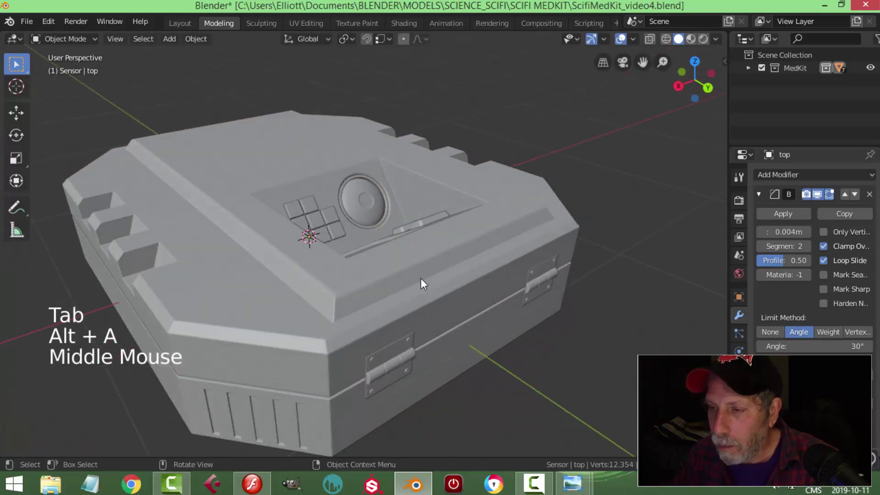
Save the file and collapse the Bevel modifier's settings.
scroll(417, 287, "down", 2)
mouse_move(416, 288)
middle_mouse_down()
mouse_move(489, 274)
mouse_move(533, 296)
mouse_move(558, 251)
mouse_move(489, 310)
mouse_move(482, 294)
mouse_move(350, 268)
mouse_move(540, 315)
mouse_move(598, 291)
mouse_move(605, 261)
mouse_move(510, 256)
mouse_move(510, 291)
mouse_move(408, 276)
middle_mouse_up()
key("ctrl+s")
mouse_move(488, 274)
middle_mouse_down()
mouse_move(501, 278)
mouse_move(477, 277)
mouse_move(486, 271)
middle_mouse_up()
left_click(759, 194)
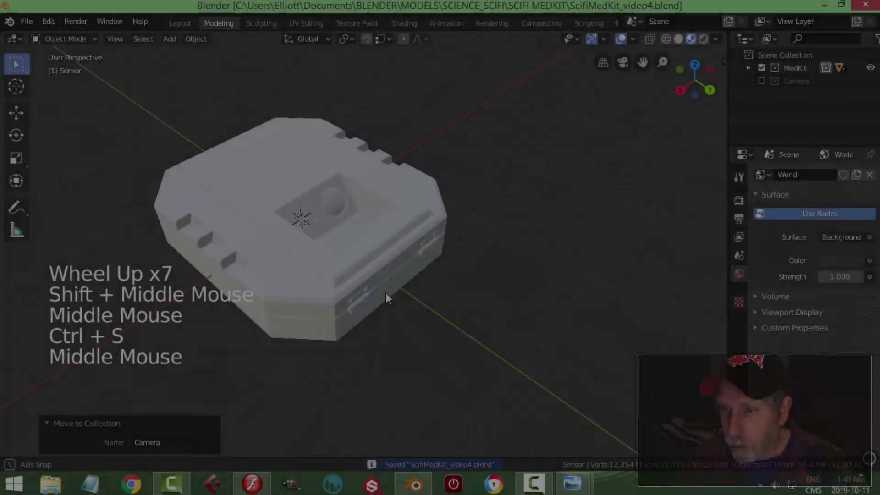
Select the top of the med kit and switch to the Shading workspace.
scroll(384, 289, "up", 2)
middle_click_drag(383, 286, 411, 239, "shift")
scroll(483, 311, "down", 2)
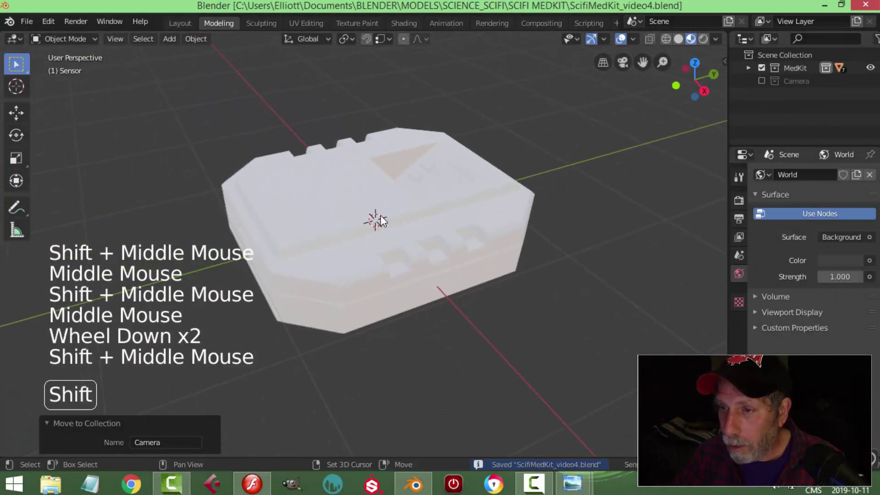
left_click(362, 217)
left_click(403, 23)
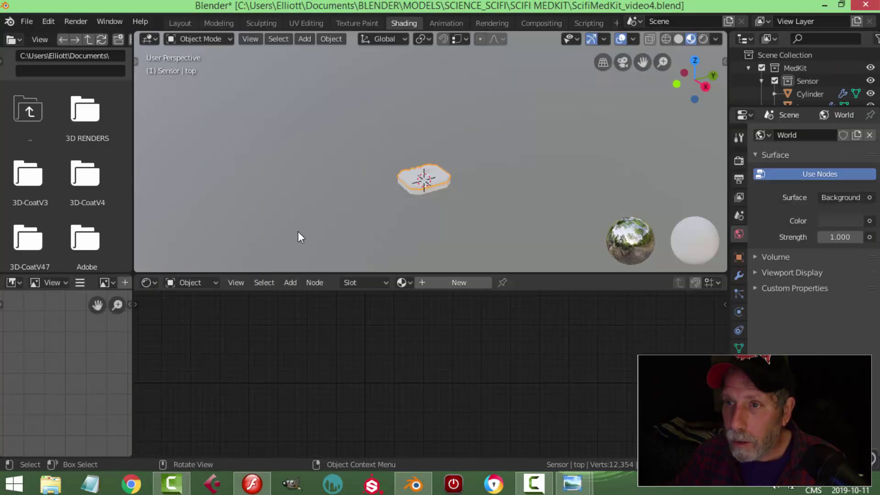
Join the file browser area into the 3D viewport and the image editor area into the shader editor.
right_click(133, 163)
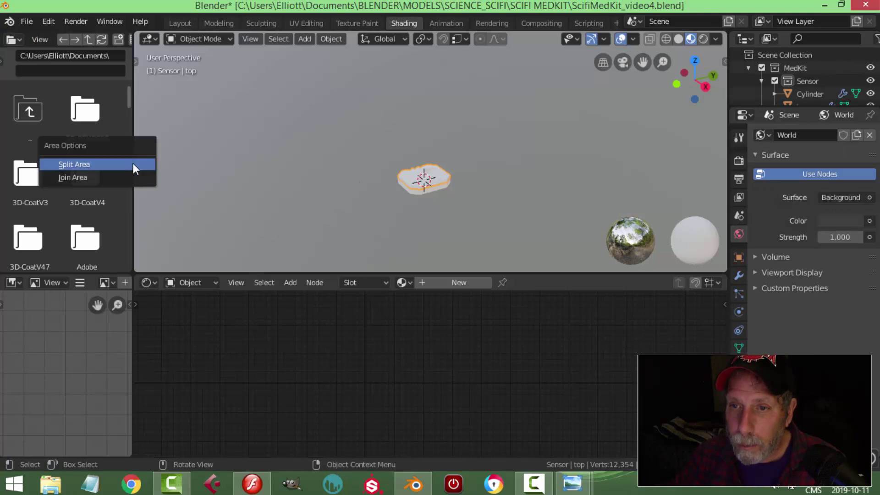
left_click(120, 175)
left_click(113, 150)
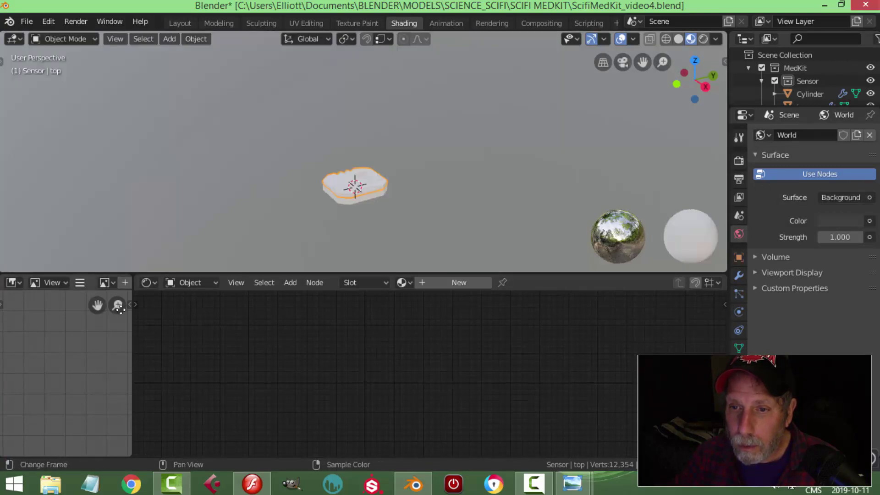
right_click(131, 346)
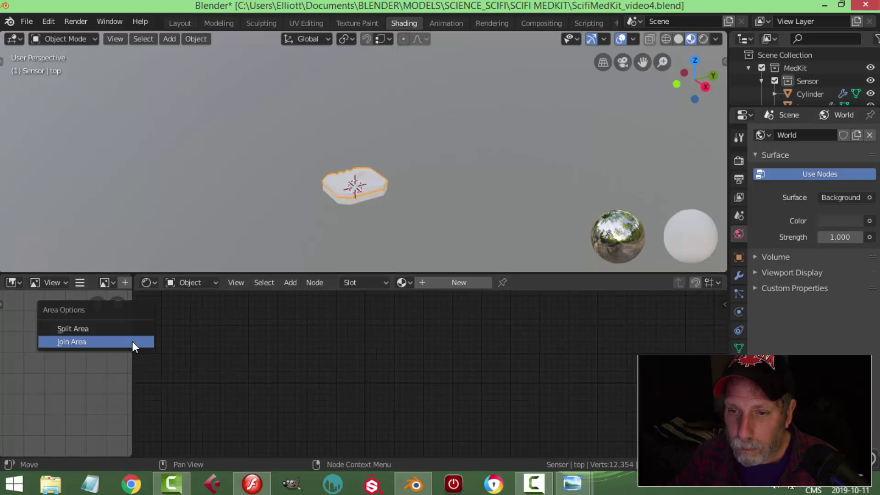
left_click(132, 342)
left_click(114, 358)
Enlarge the shader editor area and frame the med kit closely in the 3D viewport.
scroll(417, 210, "up", 4)
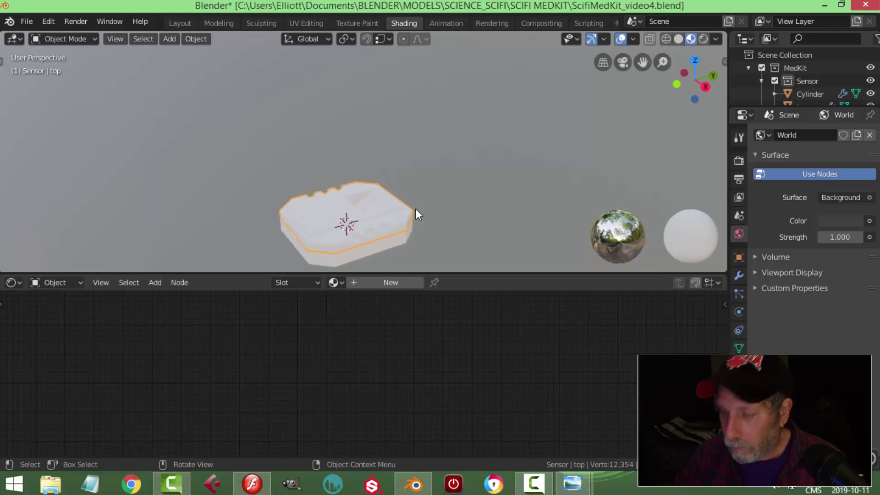
scroll(415, 208, "up", 5)
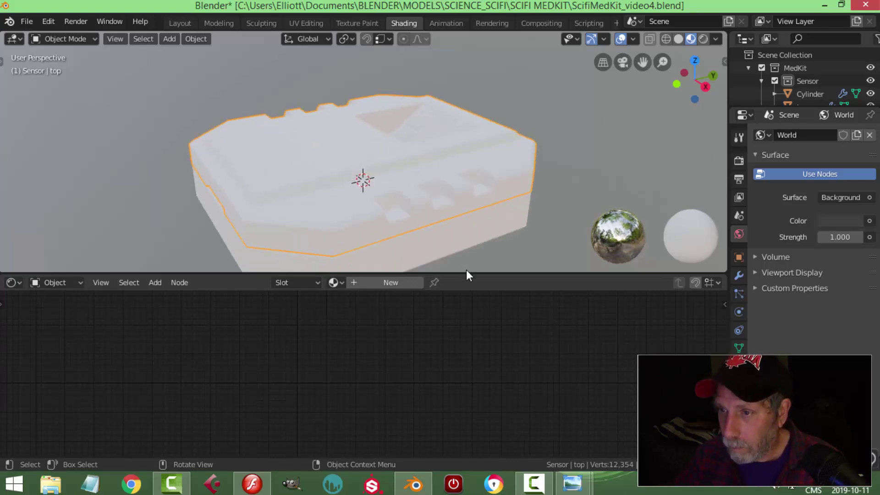
left_click_drag(466, 273, 474, 224)
key("alt+a")
middle_click_drag(431, 144, 431, 154)
Create a new material on the med kit's top.
left_click(367, 152)
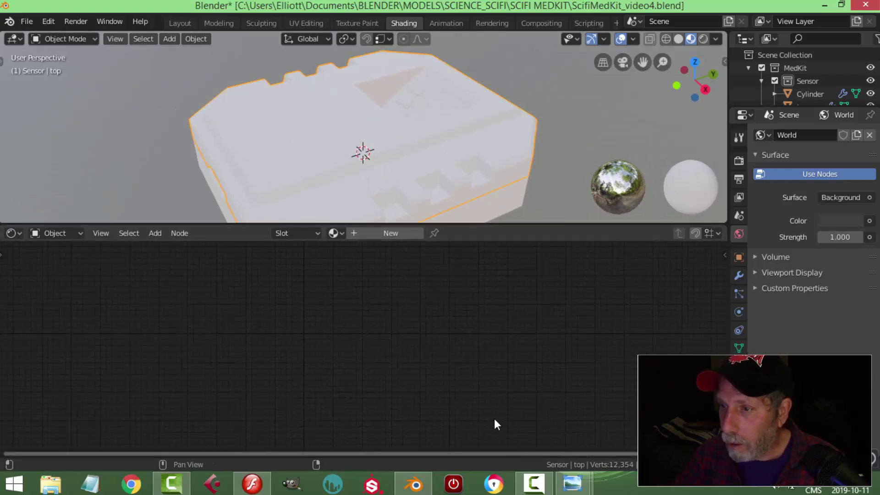
mouse_move(449, 366)
middle_mouse_down()
mouse_move(442, 352)
mouse_move(440, 363)
middle_mouse_up()
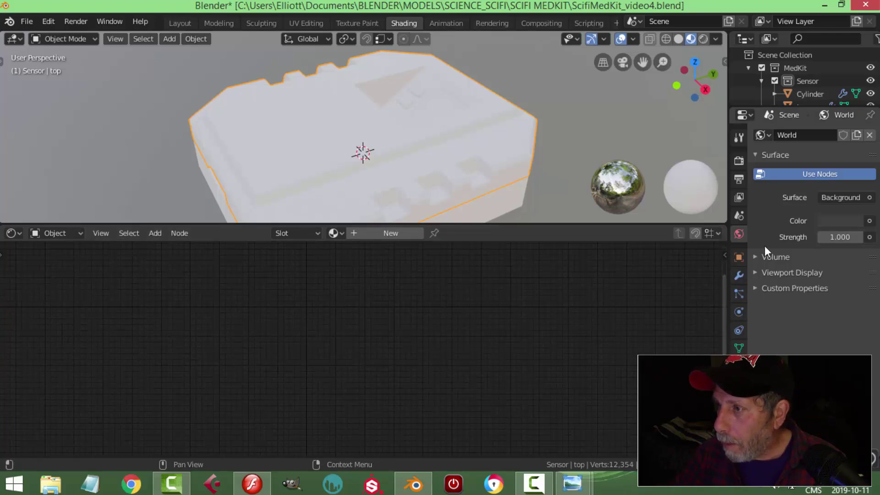
left_click(739, 365)
left_click(821, 194)
scroll(552, 317, "down", 3)
middle_click_drag(493, 295, 550, 313, "shift")
scroll(527, 350, "up", 2)
scroll(553, 355, "up", 1)
Switch to Windows Photo Viewer to study the MedKitWhiteMaterial.jpg node setup, and return to Blender.
mouse_move(572, 483)
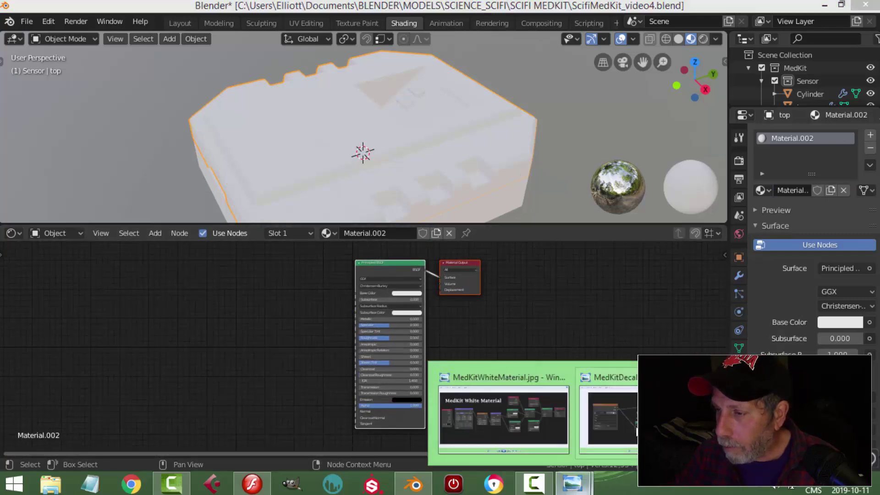
left_click(471, 409)
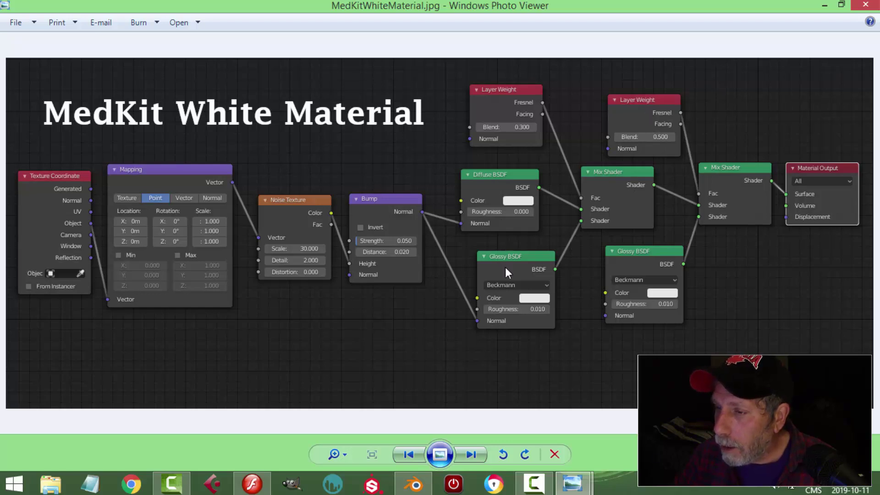
left_click(414, 484)
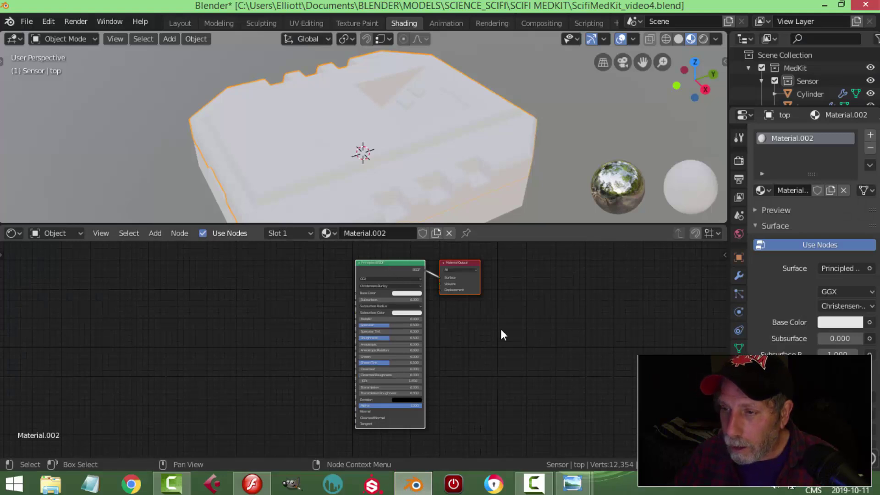
Maximize the shader editor with the Principled BSDF node selected.
left_click(511, 348)
left_click(398, 264)
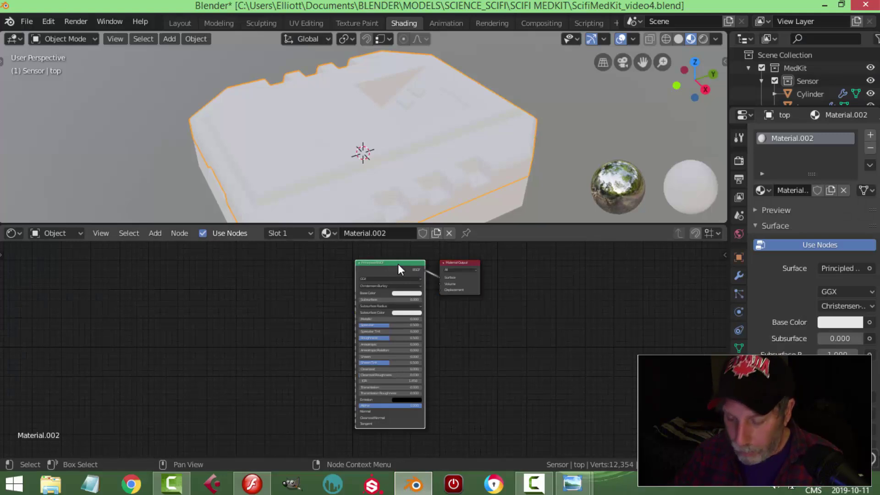
key("ctrl+space")
scroll(609, 215, "up", 1)
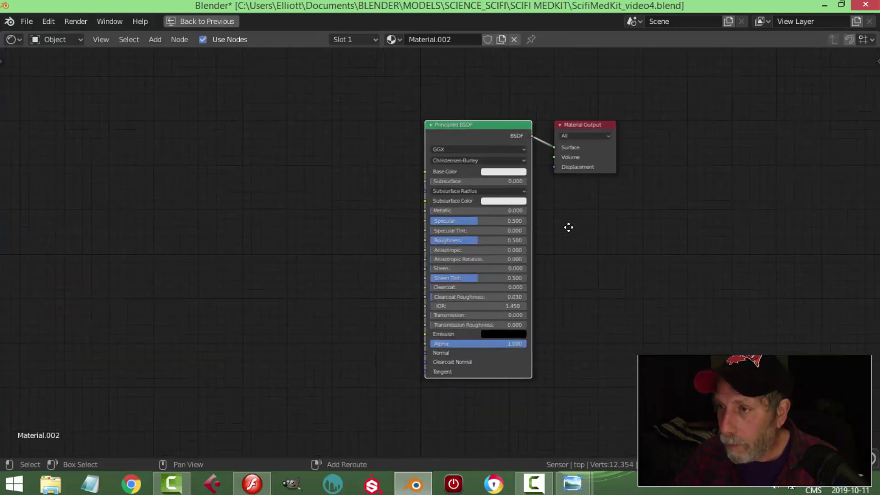
middle_click_drag(609, 215, 520, 252)
Change the Principled BSDF node to a Mix Shader and place a duplicate of it to its left.
key("shift+s")
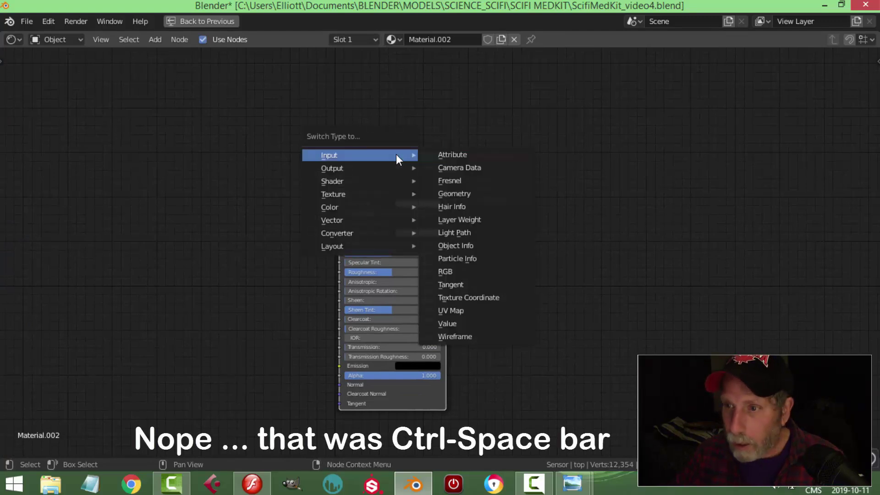
mouse_move(362, 181)
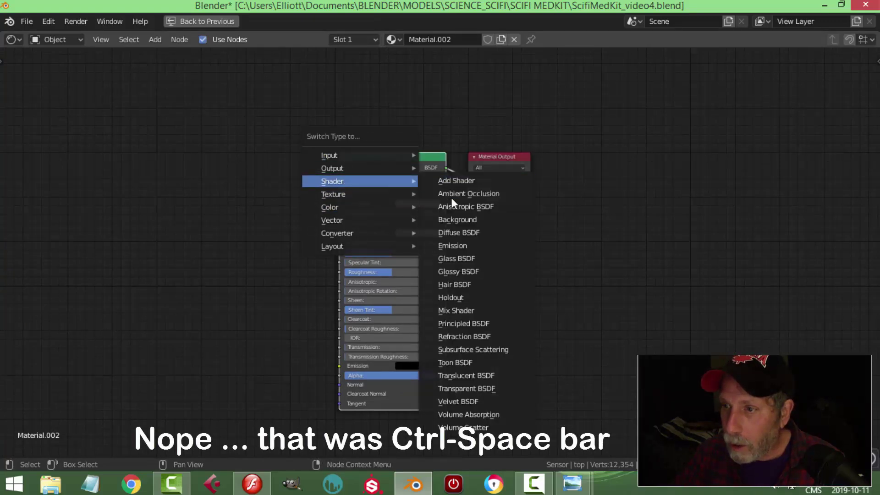
left_click(457, 312)
key("shift+d")
left_click(229, 160)
middle_click_drag(364, 193, 403, 261)
Add a Glossy BSDF by converting a Mix Shader duplicate, and connect it to the second Shader input of the Mix Shader feeding the output.
left_click(410, 213)
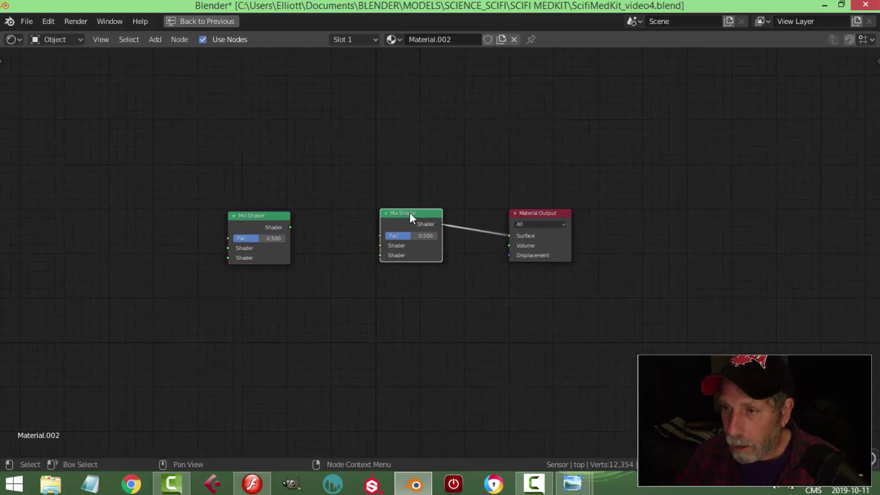
key("shift+d")
left_click(287, 301)
key("shift+s")
mouse_move(287, 302)
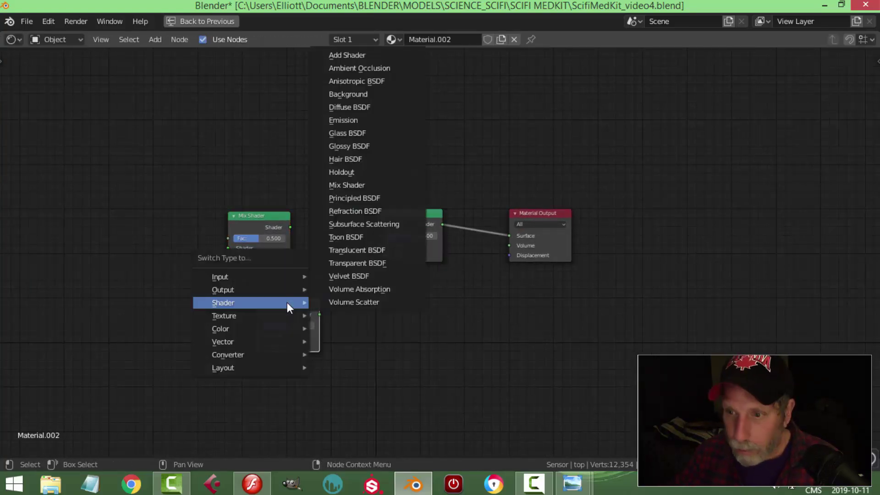
left_click(384, 147)
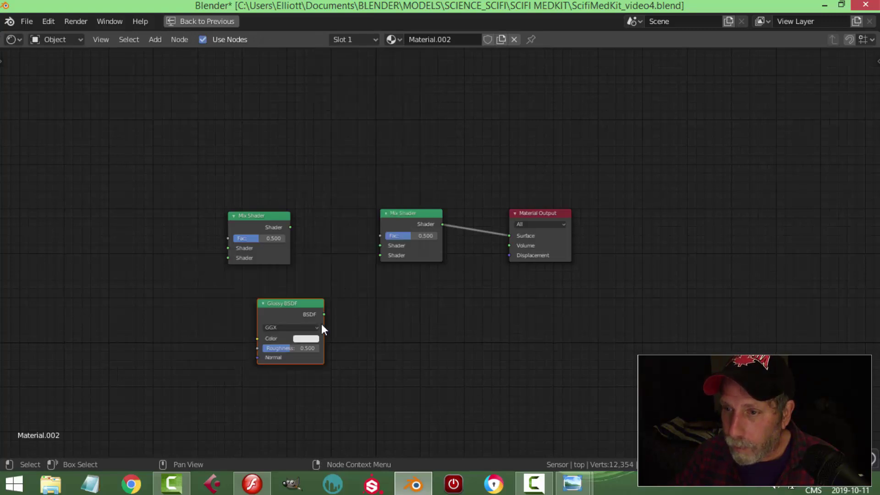
left_click_drag(324, 314, 380, 256)
Add a Layer Weight node by converting a Mix Shader duplicate, and place a copy of it above the left Mix Shader.
left_click(403, 213)
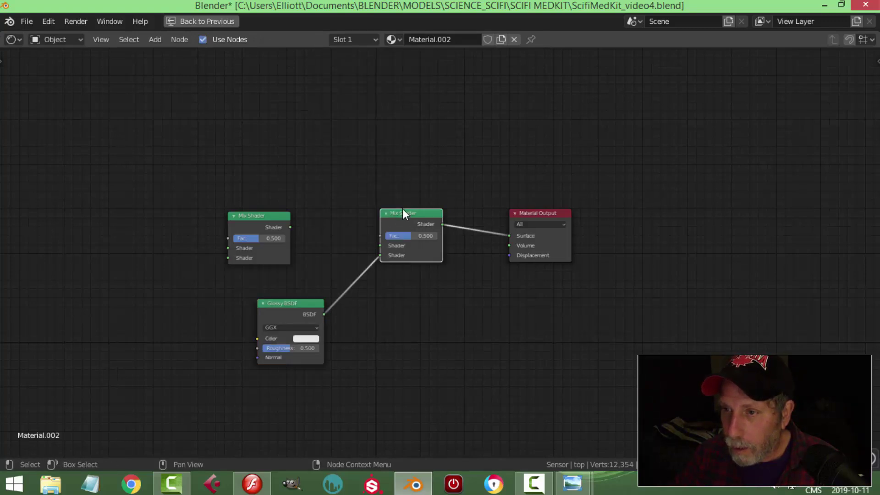
key("shift+d")
left_click(286, 108)
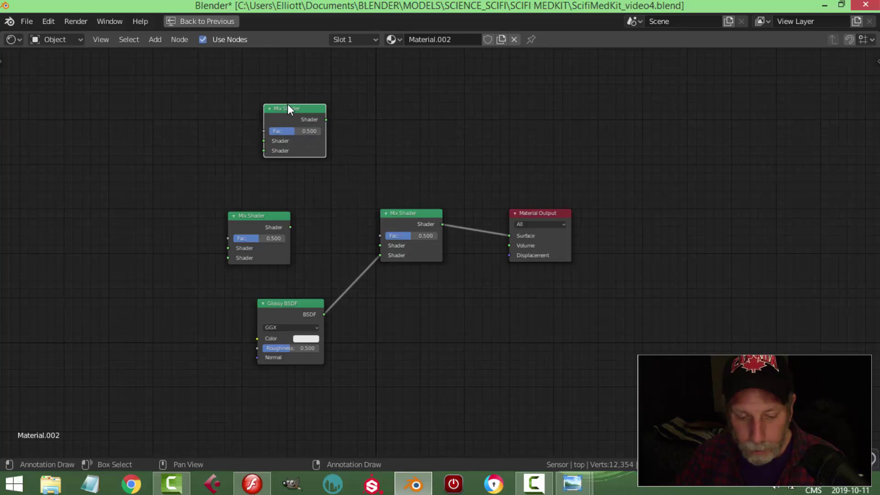
key("shift+s")
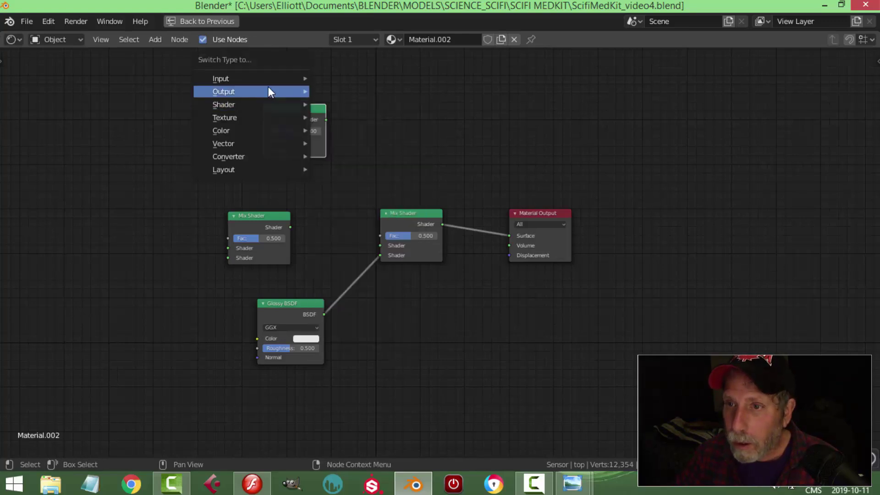
mouse_move(295, 81)
left_click(347, 142)
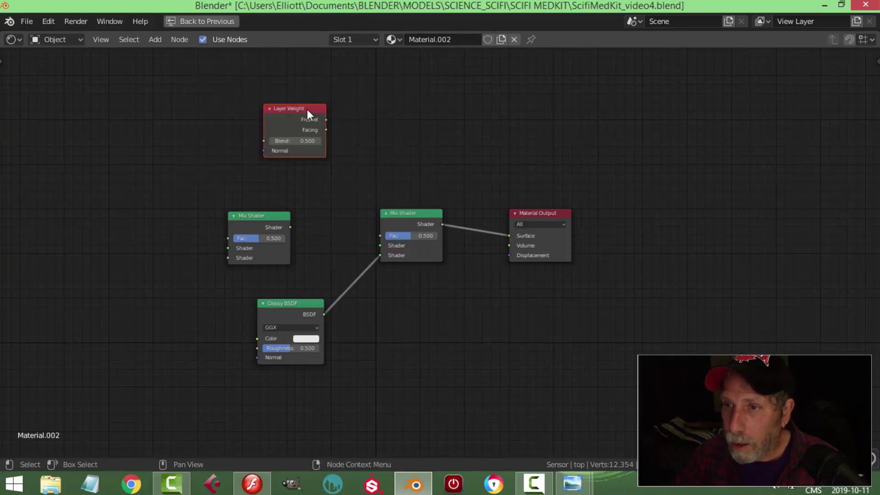
left_click_drag(307, 109, 348, 109)
key("shift+d")
left_click(184, 113)
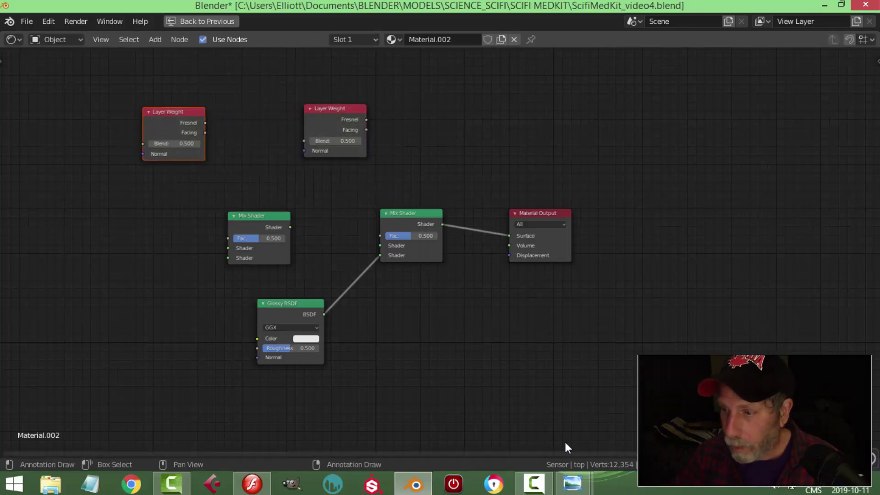
Check MedKitWhiteMaterial.jpg in Windows Photo Viewer, and in Blender connect the left Mix Shader to the right Mix Shader's first Shader input.
mouse_move(573, 484)
left_click(504, 414)
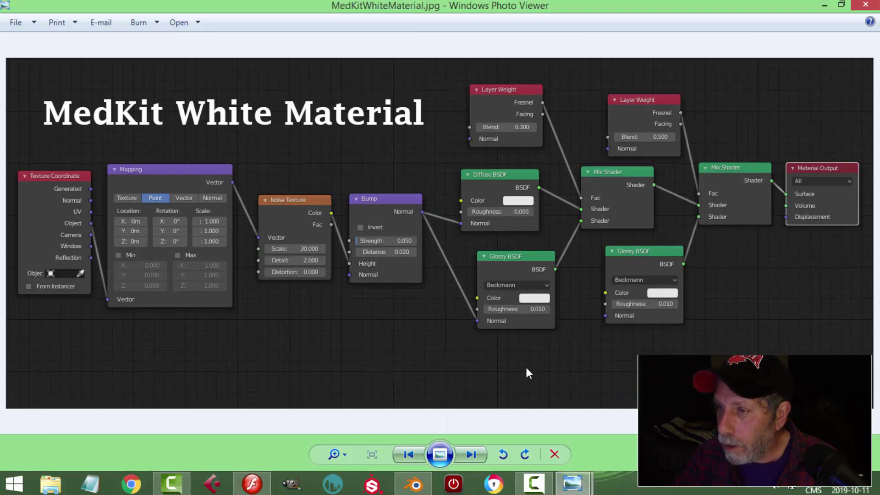
left_click(423, 482)
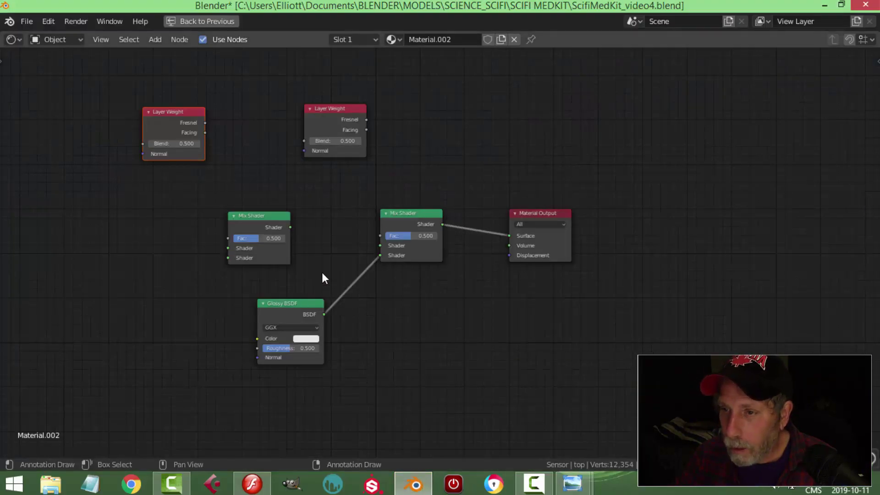
left_click_drag(291, 227, 381, 246)
Duplicate the Glossy BSDF to its left and connect the copy to the left Mix Shader's second Shader input.
left_click(306, 314)
key("shift+d")
left_click(173, 310)
middle_click_drag(261, 303, 317, 306)
left_click_drag(247, 317, 285, 261)
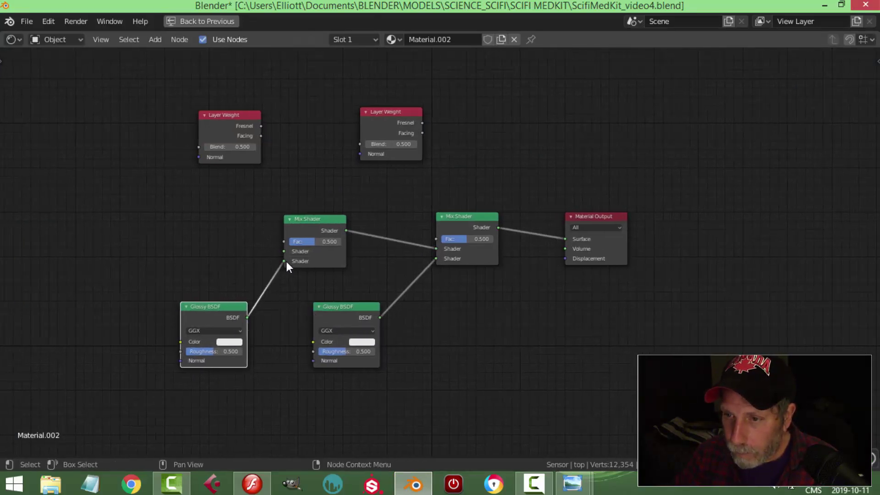
Connect the Fresnel output of each Layer Weight node to the Fac input of its corresponding Mix Shader.
middle_click_drag(321, 309, 423, 314)
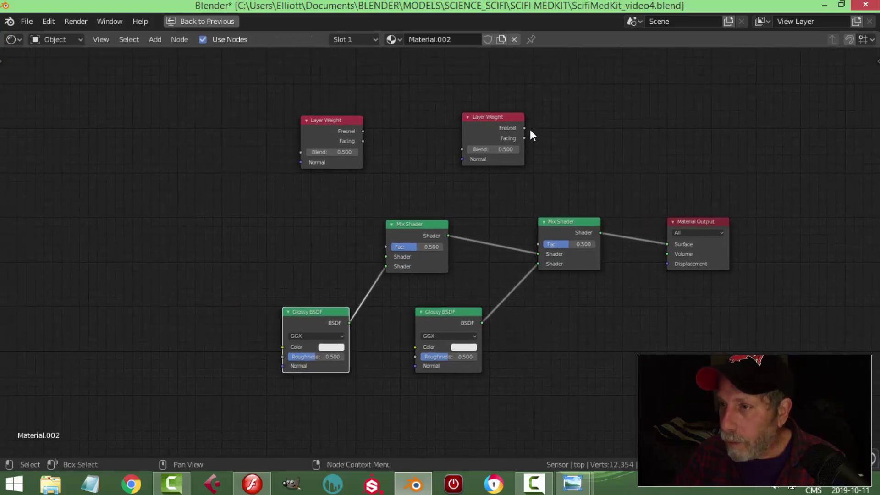
left_click_drag(505, 123, 538, 244)
left_click_drag(342, 122, 288, 140)
left_click_drag(335, 185, 386, 247)
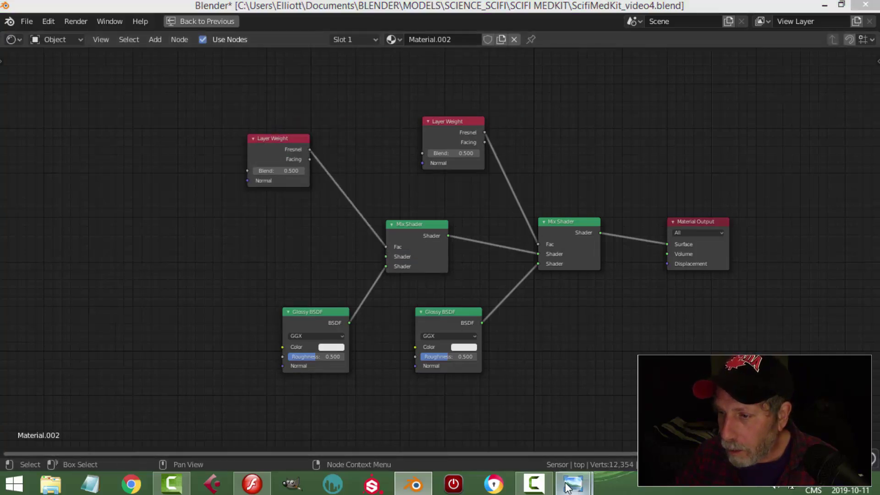
Consult the reference image in Windows Photo Viewer, and in Blender set both Glossy BSDF nodes to the Beckmann distribution.
mouse_move(570, 485)
left_click(486, 436)
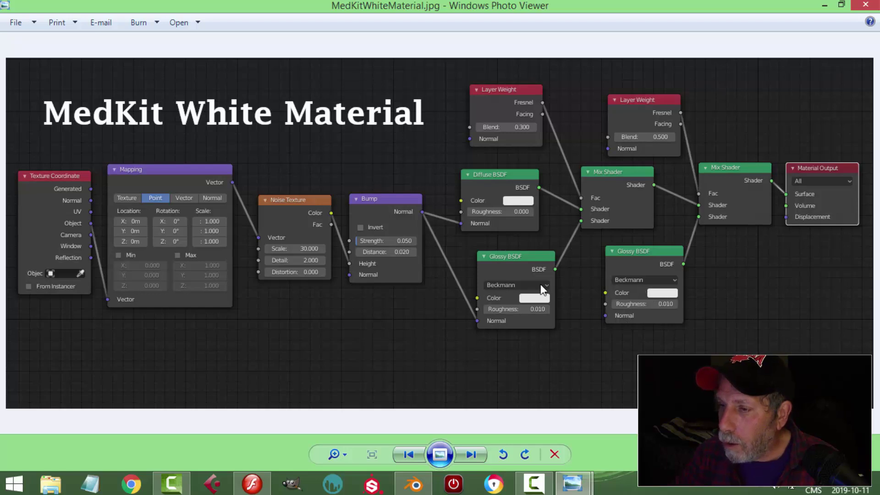
left_click(413, 484)
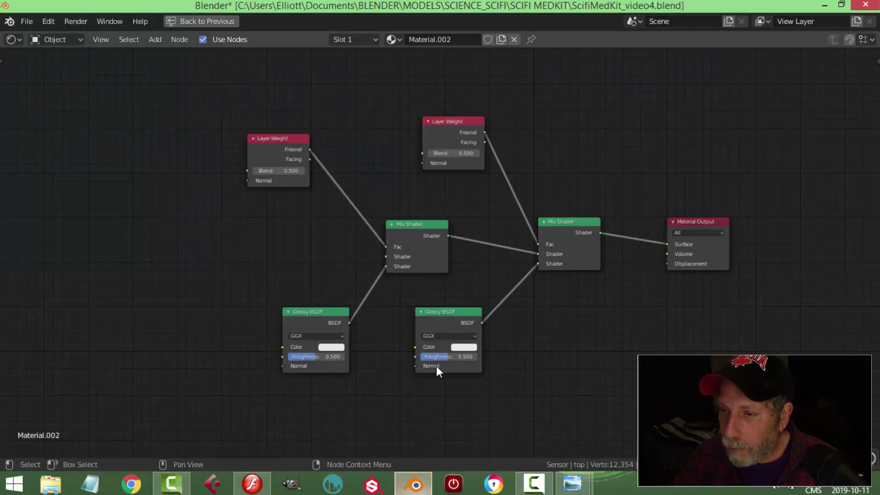
scroll(476, 363, "up", 3)
middle_click_drag(497, 366, 487, 304)
left_click(445, 295)
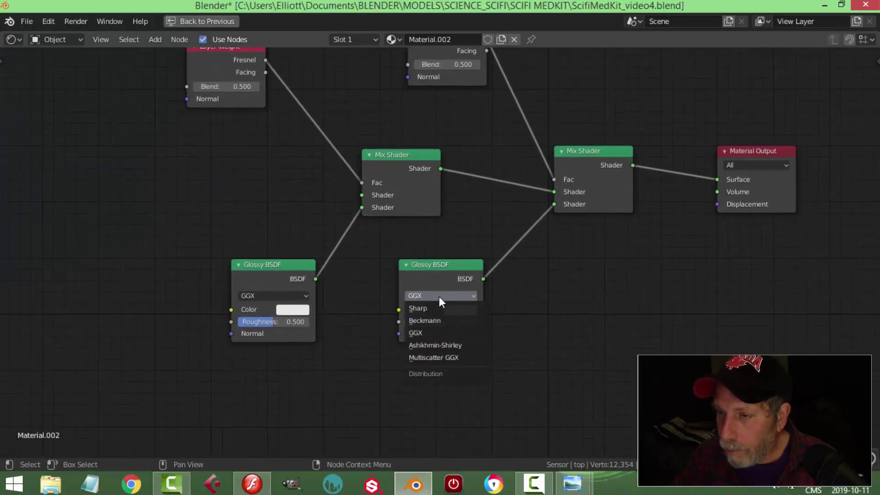
left_click(431, 321)
left_click(290, 295)
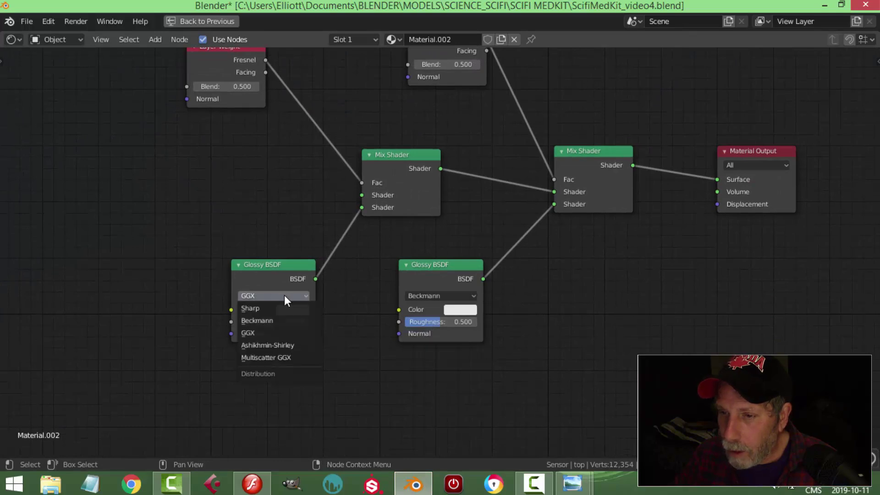
left_click(270, 319)
Set the Roughness of both Glossy BSDF nodes to 0.01.
left_click(464, 322)
type("0")
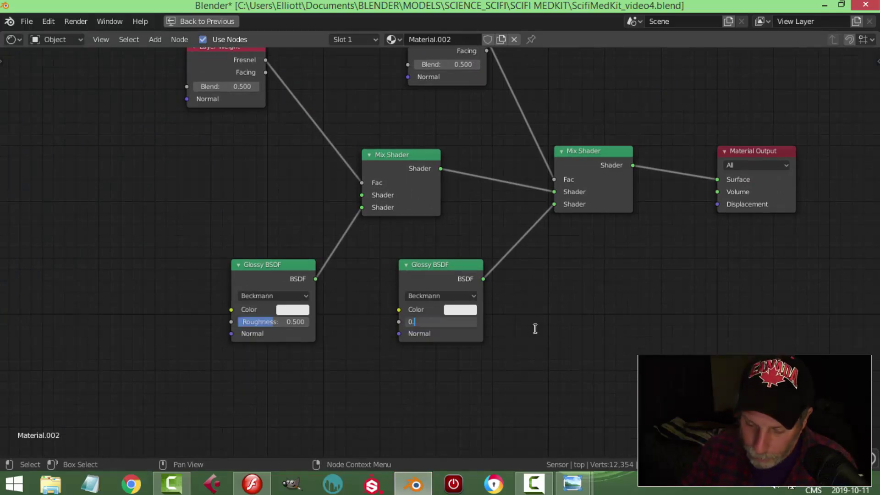
type(".01")
key("Return")
left_click(296, 322)
type("0.")
key("Return")
Set the Blend value of the left Layer Weight node to 0.3.
scroll(501, 269, "down", 2)
middle_click_drag(484, 227, 497, 288, "shift")
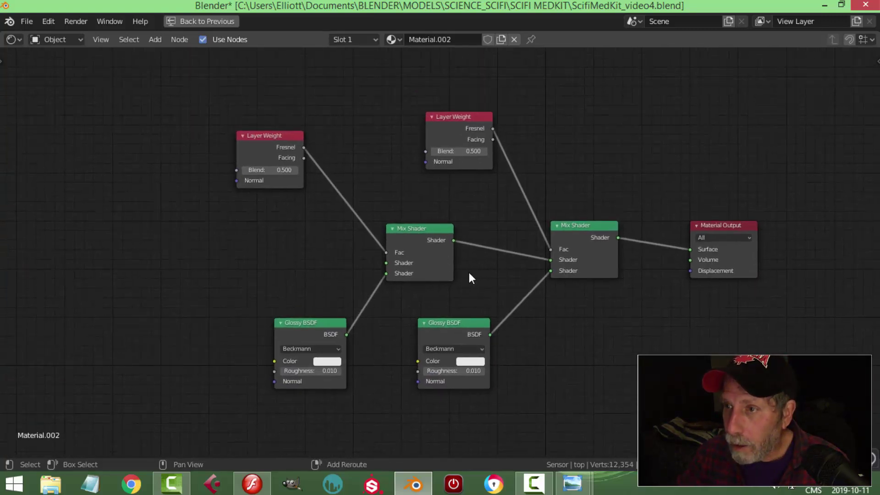
left_click(278, 171)
type("0.3")
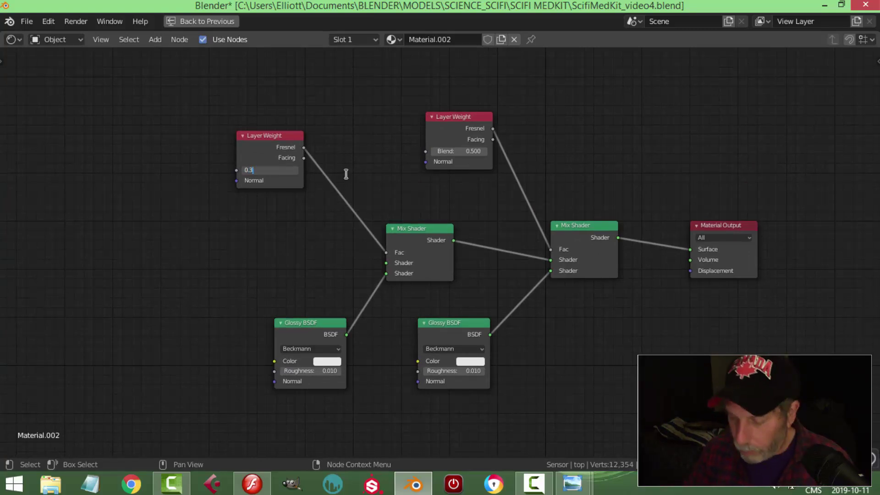
key("Return")
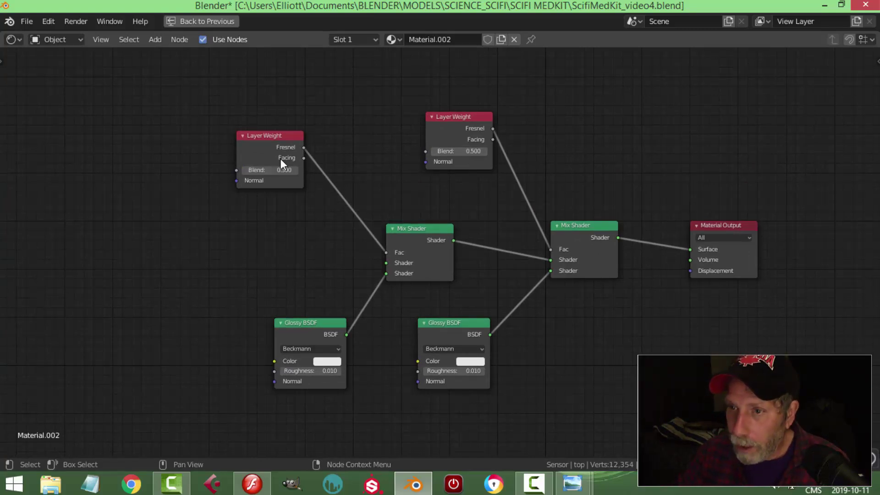
Duplicate the left Glossy BSDF node and place the copy above and to the left of it, level with the Mix Shaders.
scroll(494, 361, "down", 1)
middle_click_drag(517, 344, 589, 342, "shift")
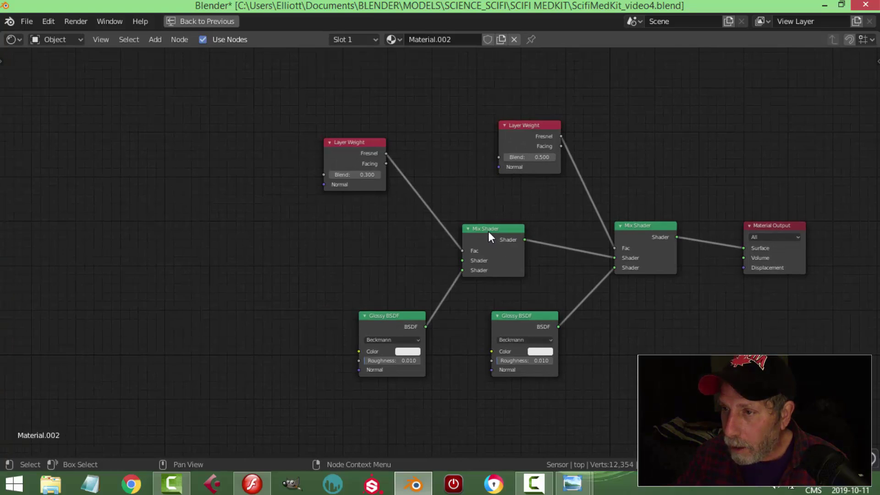
left_click(400, 316)
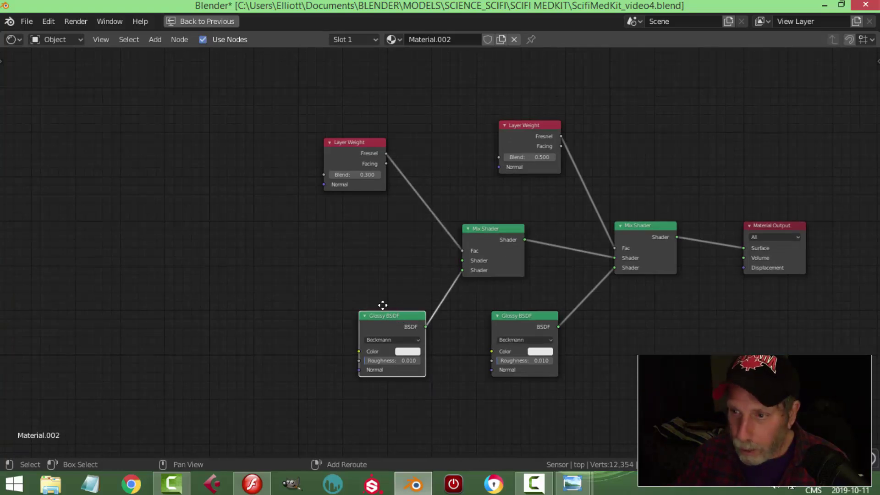
key("shift+d")
left_click(294, 232)
middle_click_drag(347, 279, 399, 276)
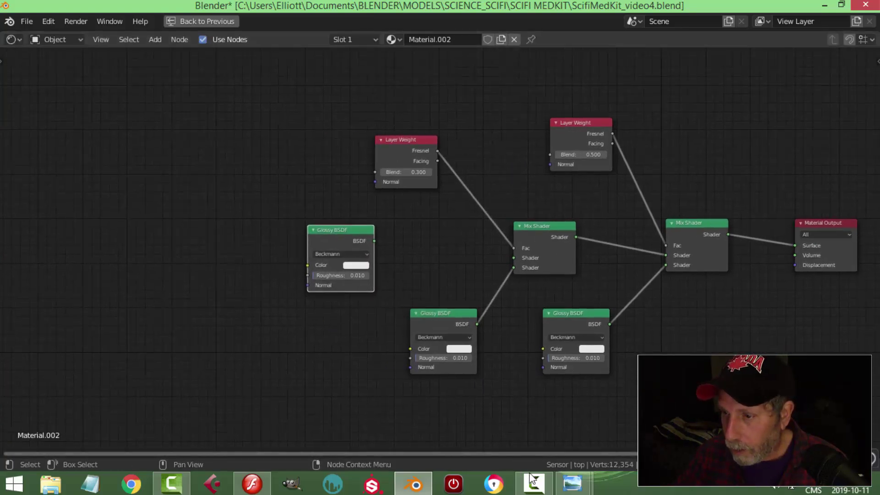
After checking the reference in Windows Photo Viewer, convert the new Glossy BSDF copy to a Diffuse BSDF feeding the left Mix Shader's first Shader input.
left_click(573, 483)
left_click(505, 402)
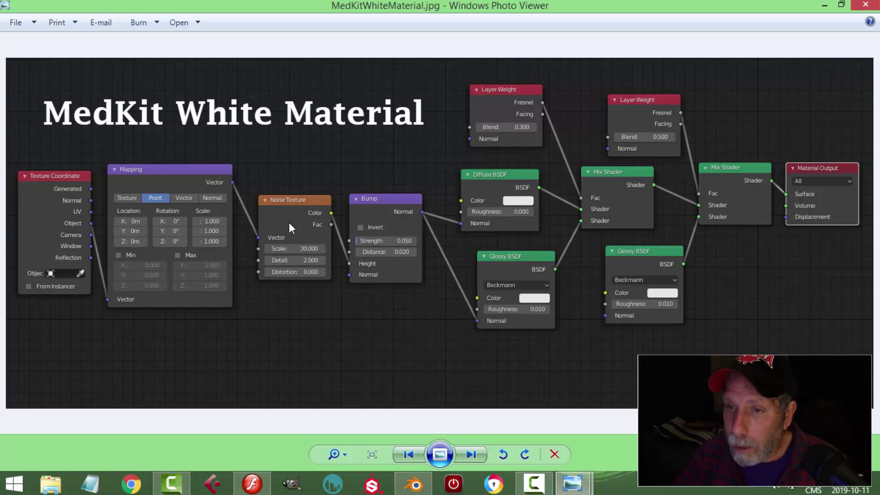
left_click(418, 485)
scroll(352, 272, "up", 1)
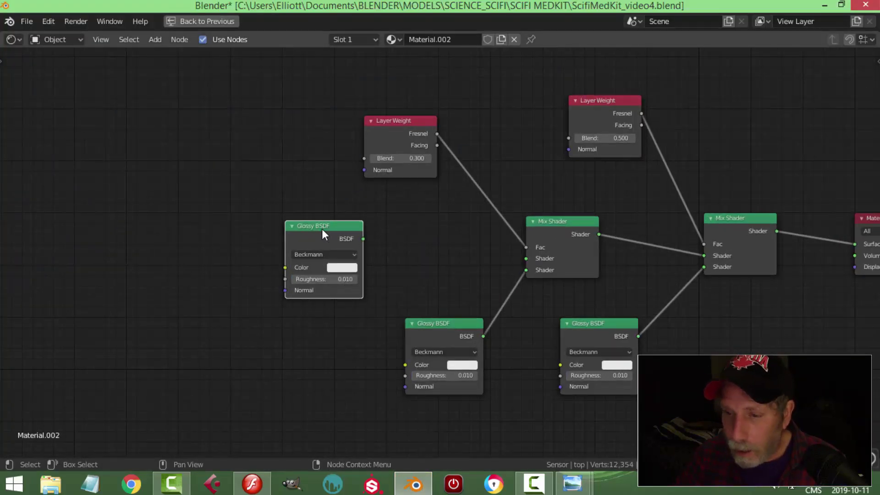
key("shift+s")
mouse_move(298, 255)
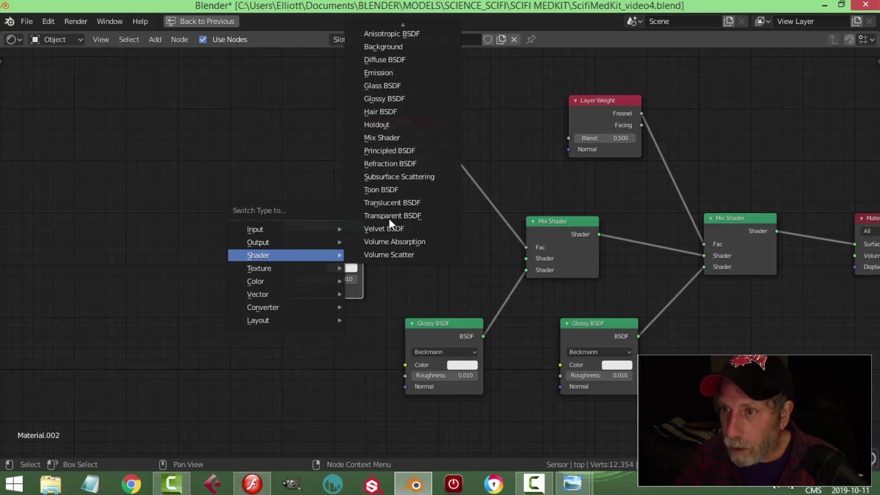
left_click(398, 63)
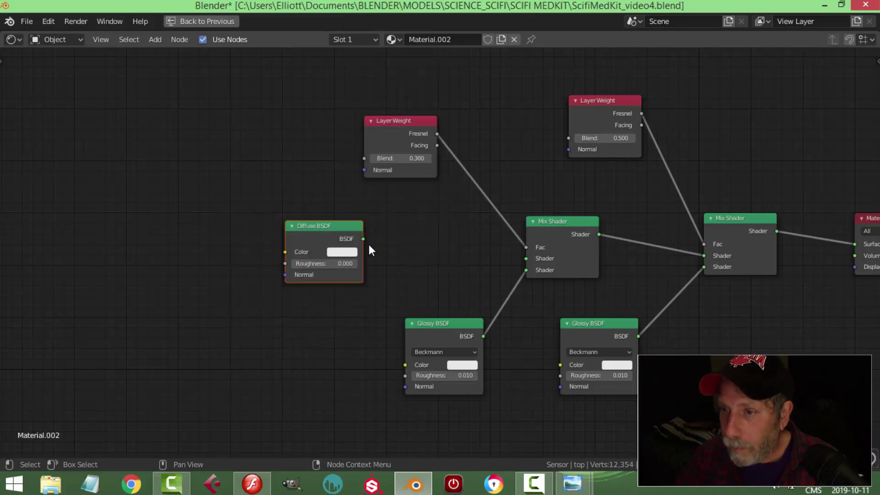
left_click_drag(363, 239, 528, 259)
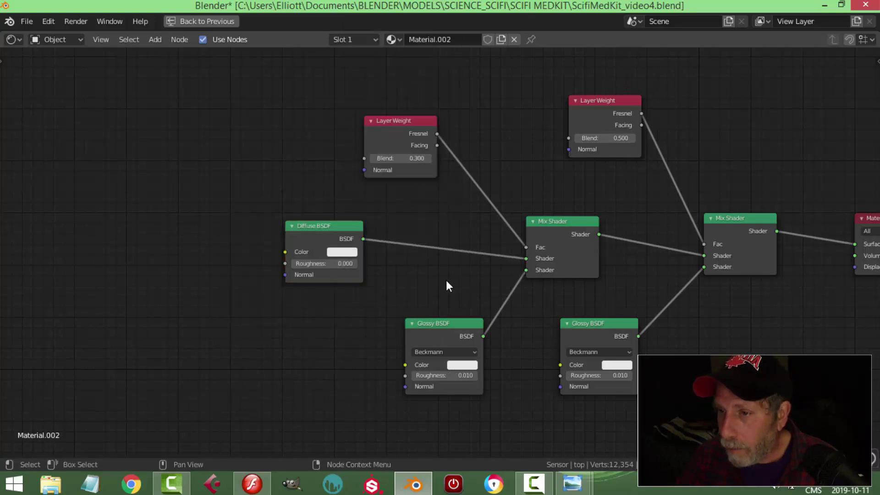
Duplicate the Diffuse BSDF node to its left and convert the copy to a Bump node.
scroll(477, 275, "down", 2)
middle_click_drag(362, 291, 470, 288, "shift")
left_click(450, 229)
left_click_drag(468, 227, 475, 228)
key("shift+d")
left_click(355, 230)
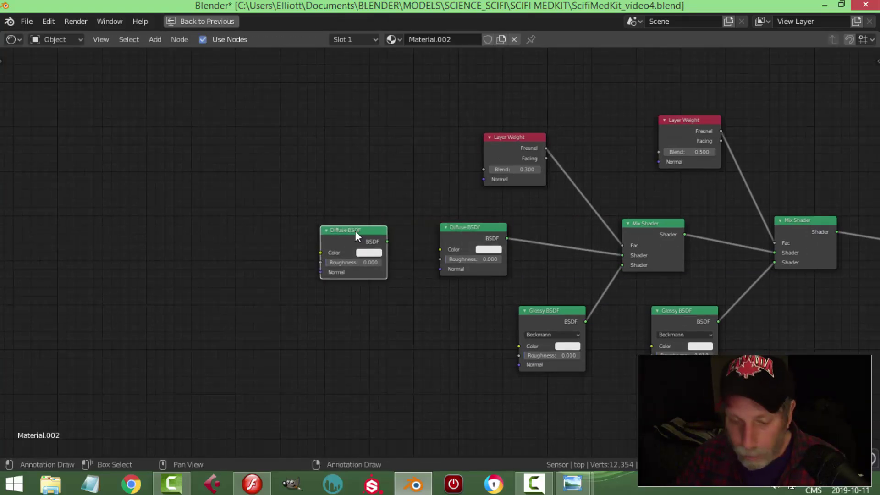
key("shift+s")
mouse_move(356, 231)
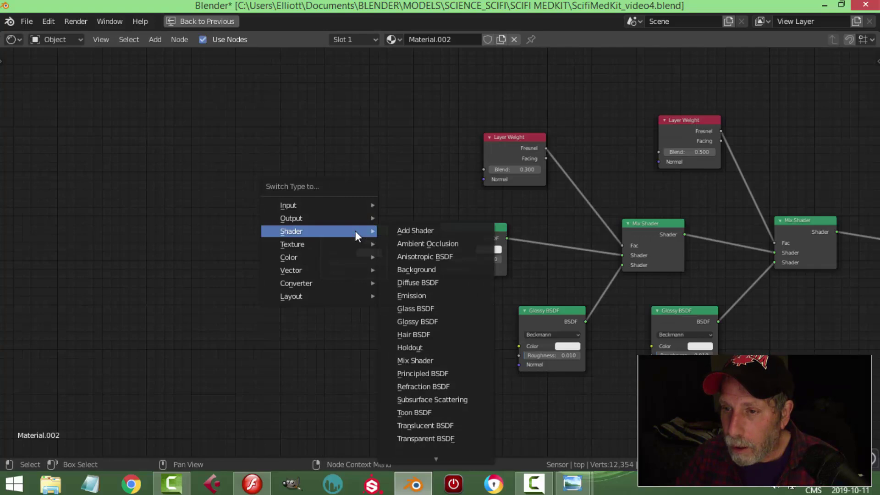
mouse_move(331, 270)
left_click(405, 268)
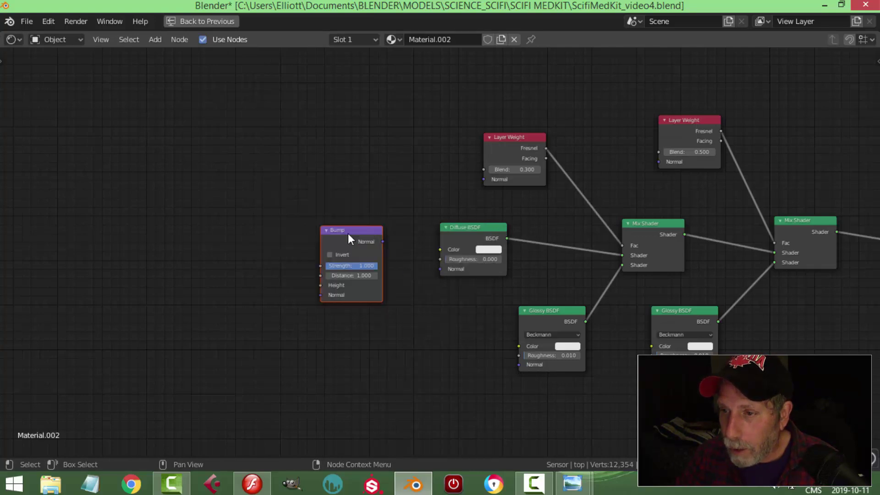
Duplicate the Bump node to its left and convert the copy to a Noise Texture node.
key("shift+d")
left_click(231, 244)
middle_click_drag(271, 304, 430, 291)
key("shift+s")
mouse_move(363, 189)
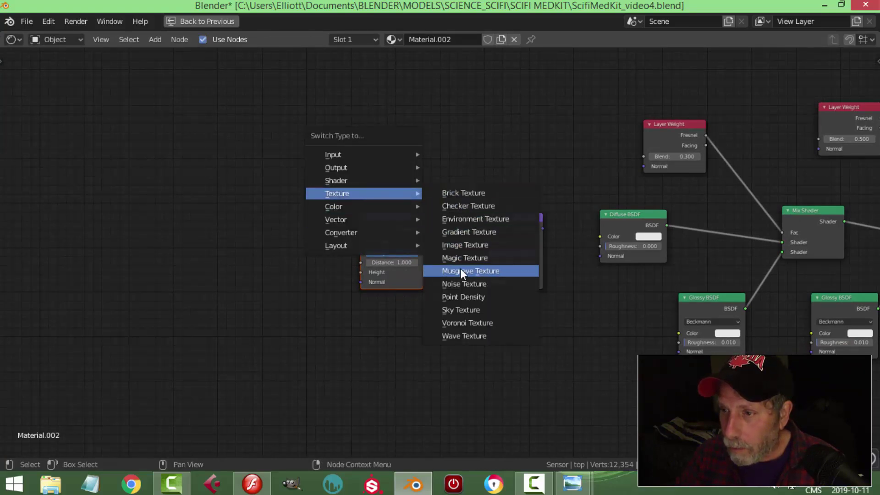
left_click(461, 282)
left_click_drag(385, 217, 381, 218)
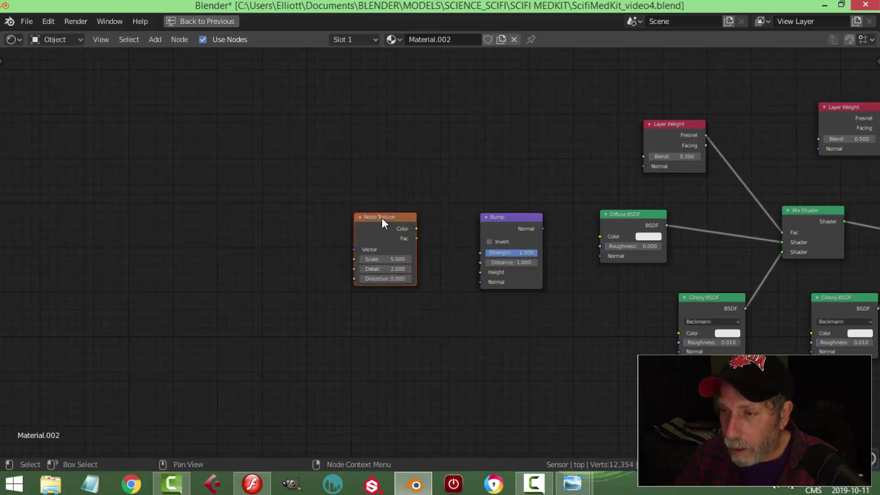
Add Texture Coordinate and Mapping nodes feeding the Noise Texture, and connect the Object output to the Mapping node's Vector input.
key("ctrl+t")
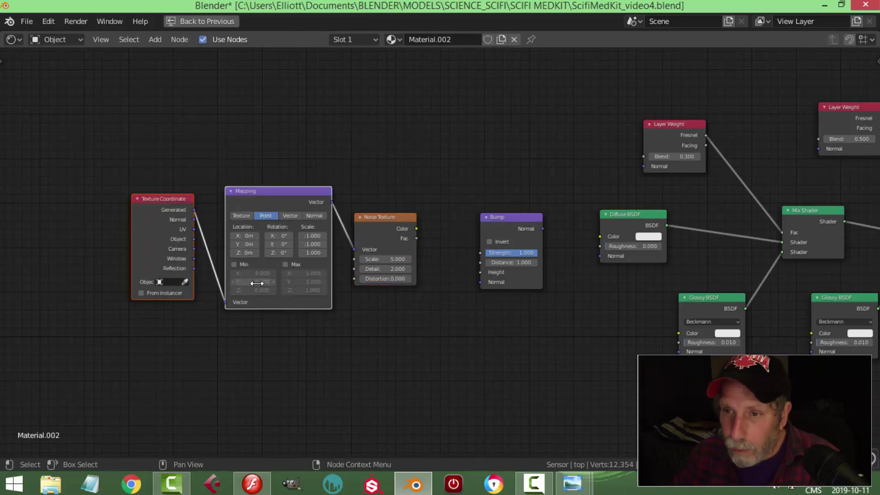
mouse_move(224, 301)
left_mouse_down()
mouse_move(207, 250)
mouse_move(226, 302)
left_mouse_up()
scroll(429, 323, "up", 1)
scroll(430, 323, "up", 1)
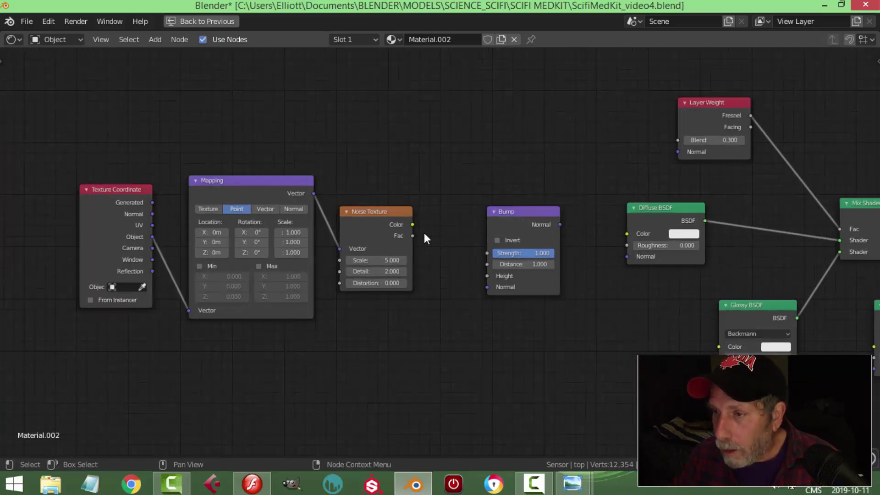
Check the Noise Texture and Bump connections and settings in MedKitWhiteMaterial.jpg in Windows Photo Viewer, and return to Blender.
left_click(572, 483)
left_click(493, 411)
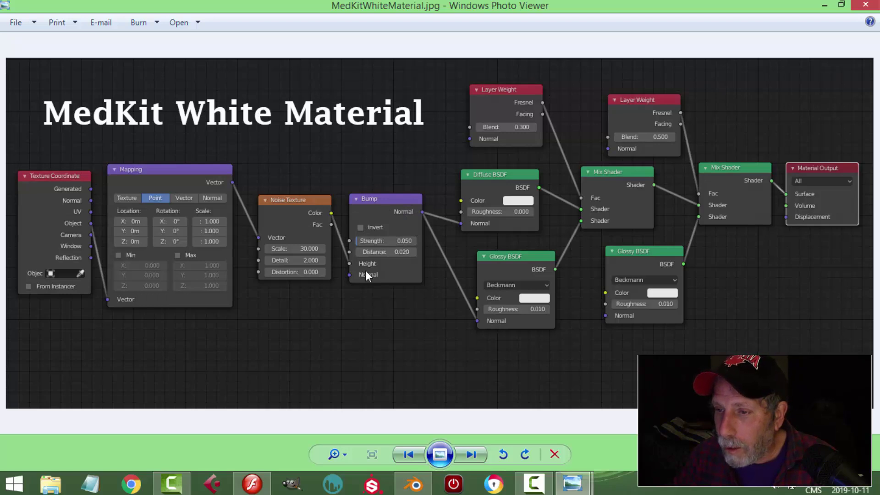
left_click(414, 484)
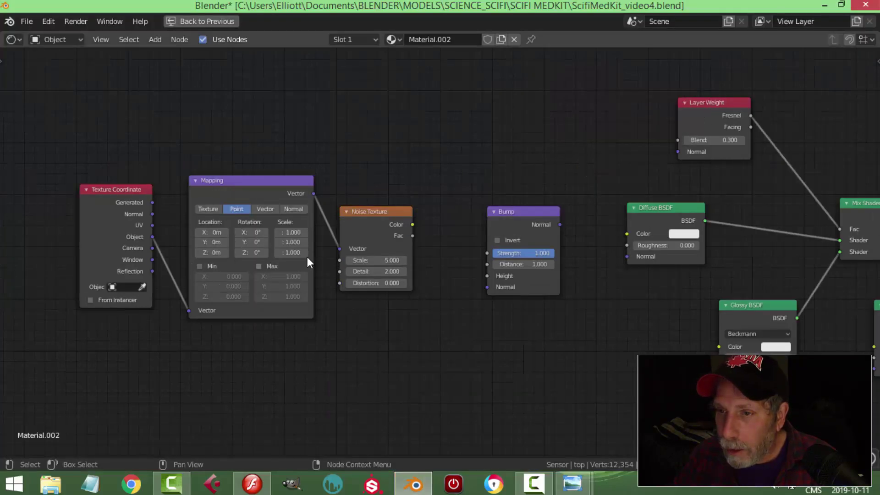
Connect the Noise Texture's Color to the Bump Height, and the Bump Normal to the Normal inputs of the Diffuse BSDF and first Glossy BSDF.
left_click_drag(413, 224, 486, 276)
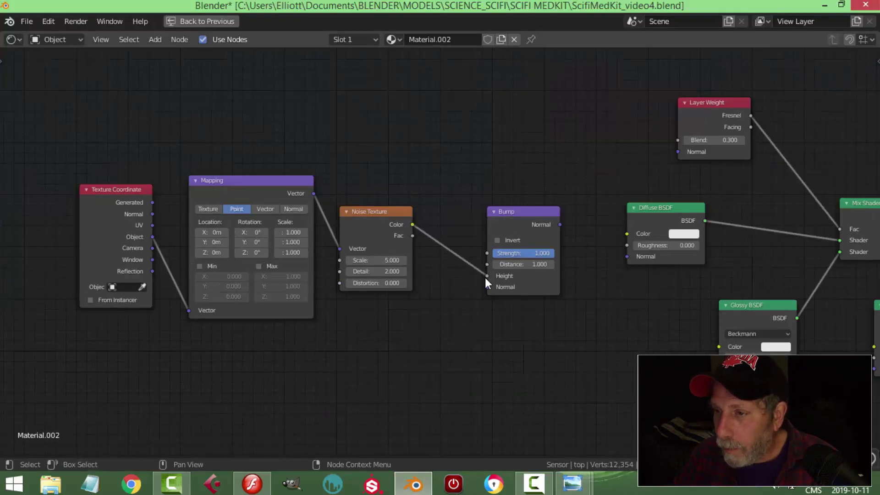
middle_click_drag(606, 330, 463, 320)
scroll(414, 219, "up", 2)
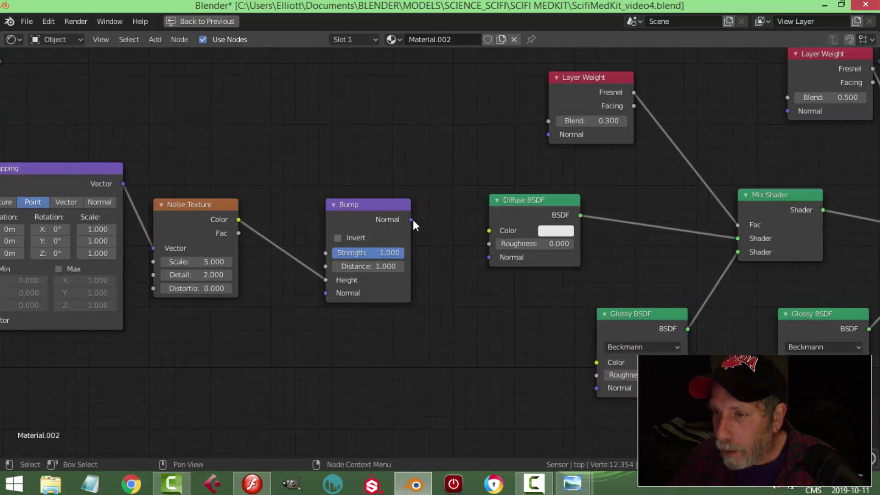
left_click_drag(410, 220, 489, 257)
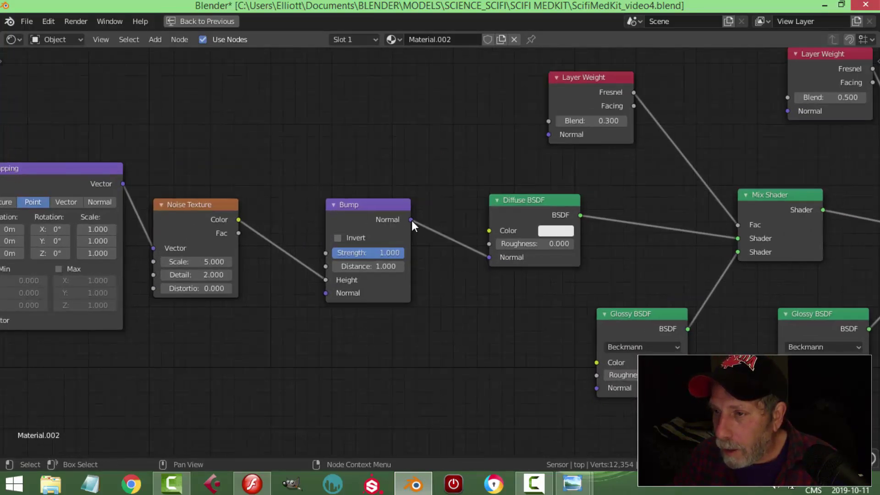
left_click_drag(411, 221, 593, 389)
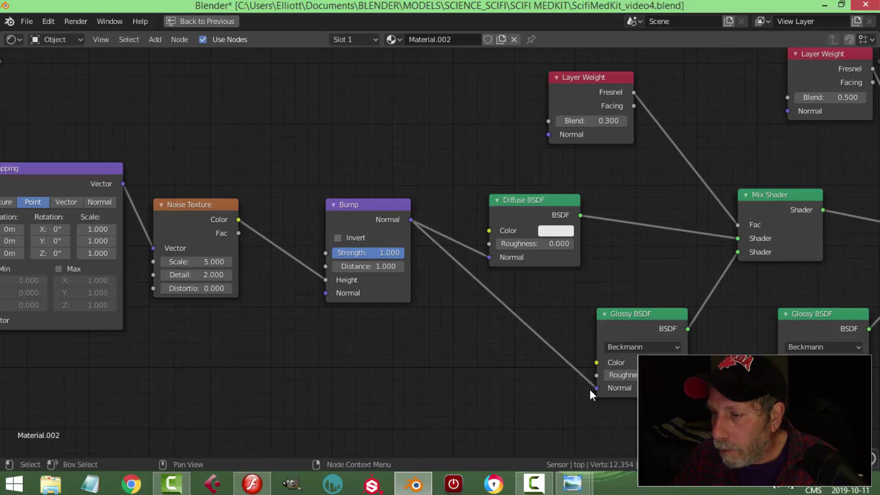
Move the Diffuse BSDF node slightly away from the Bump node, towards the Mix Shader.
scroll(509, 366, "down", 2)
middle_click_drag(543, 347, 466, 355)
left_click(451, 217)
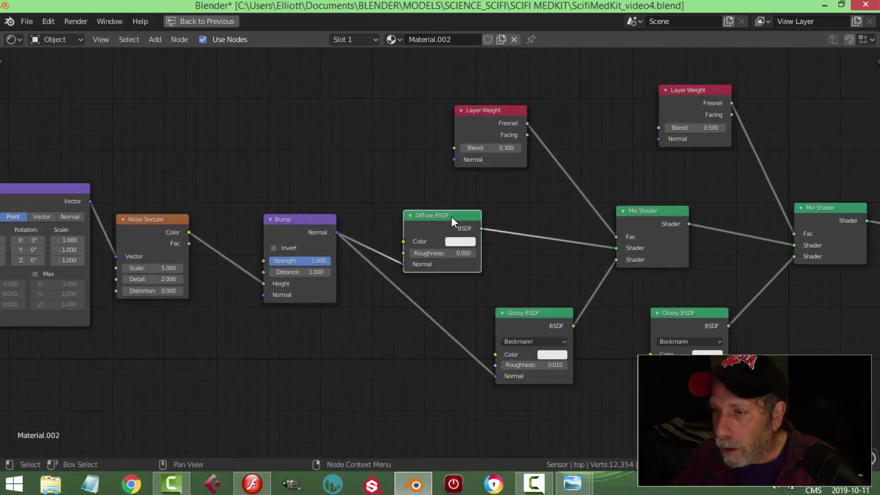
left_click_drag(451, 216, 468, 216)
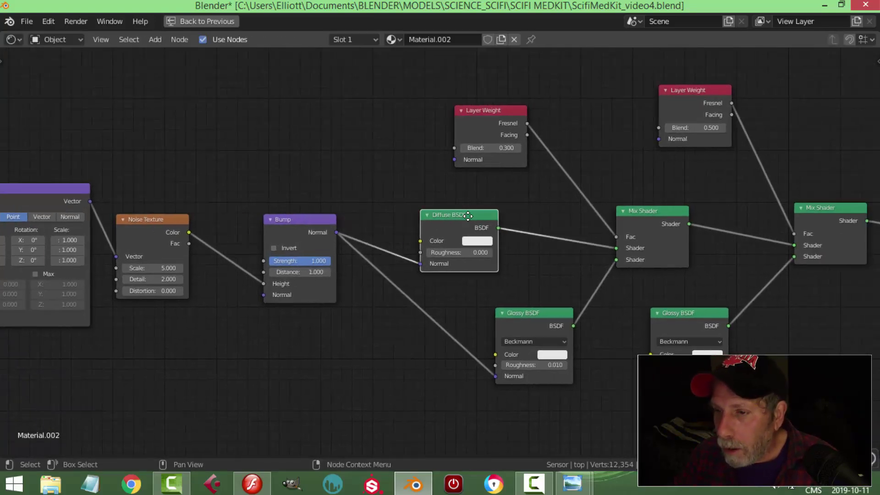
Set both the Strength and the Distance of the Bump node to 0.02.
left_click(302, 261)
type("0.02")
key("Return")
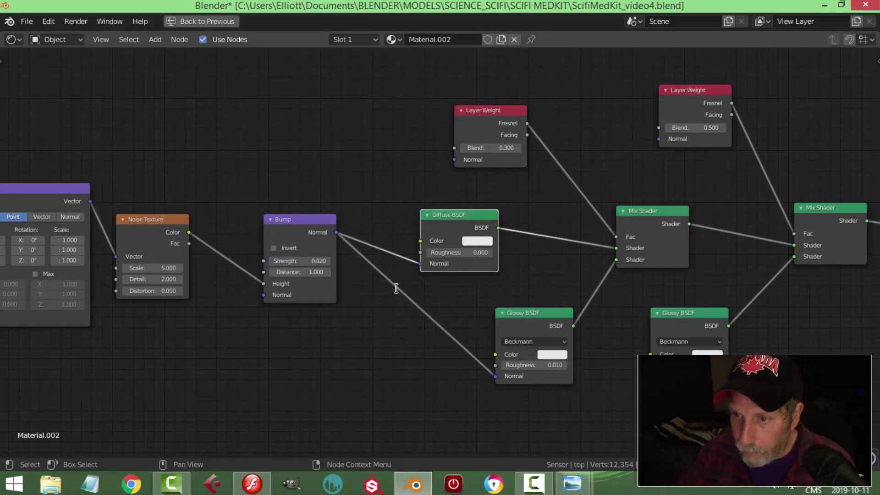
left_click(314, 273)
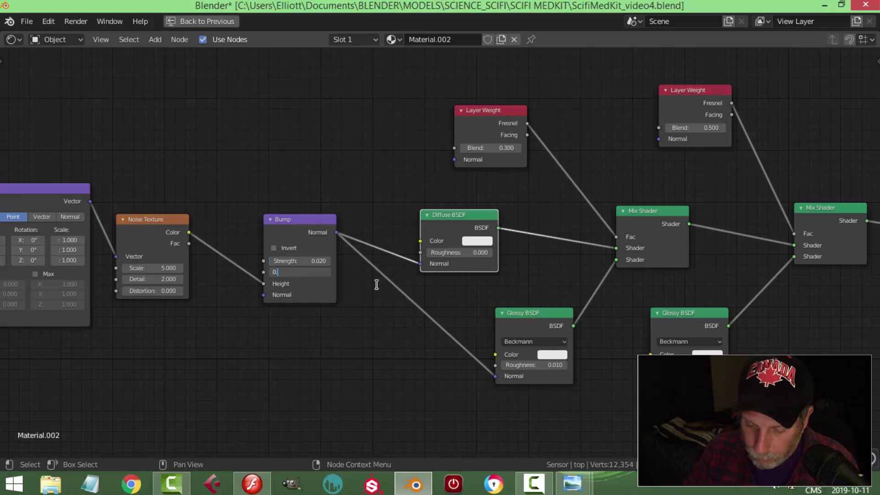
type("0.02")
key("Return")
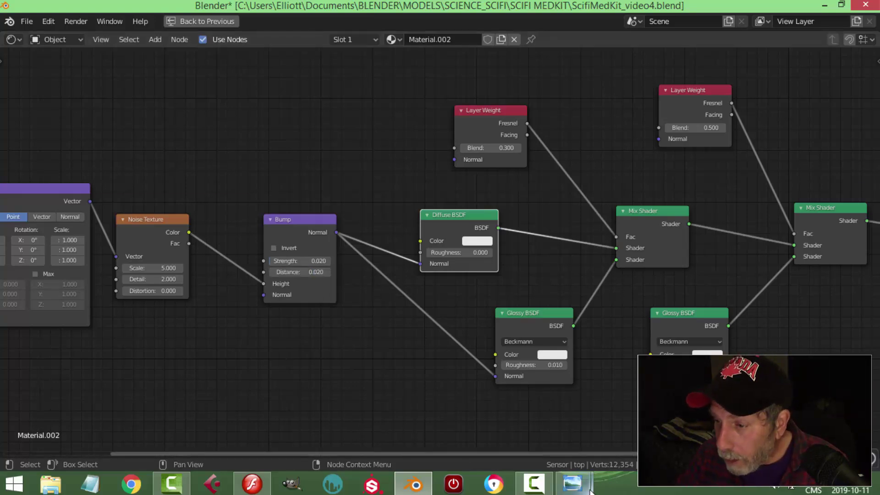
Check the Bump settings in MedKitWhiteMaterial.jpg in Windows Photo Viewer, return to Blender and set the Bump Strength to 0.05.
mouse_move(573, 484)
left_click(563, 460)
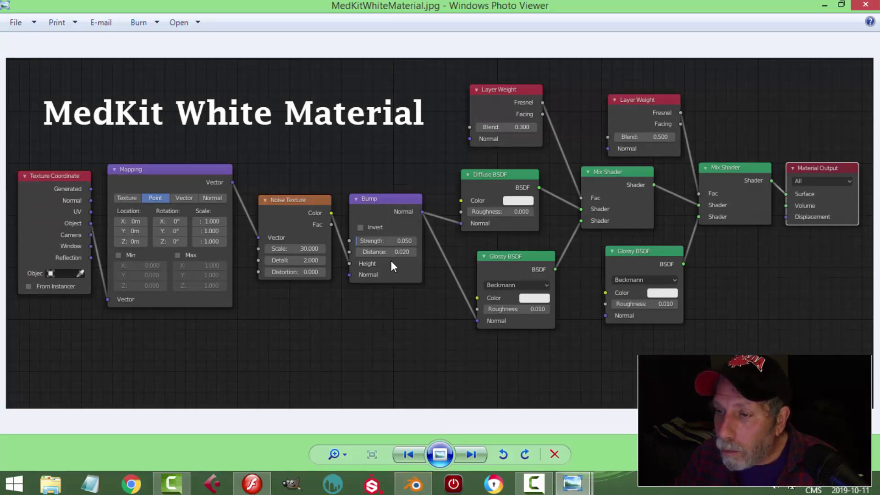
left_click(414, 484)
left_click(321, 262)
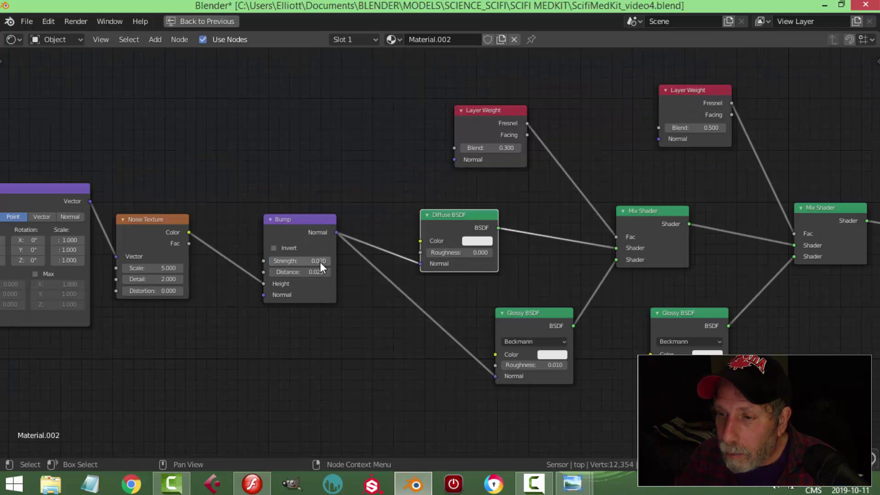
type("0.0")
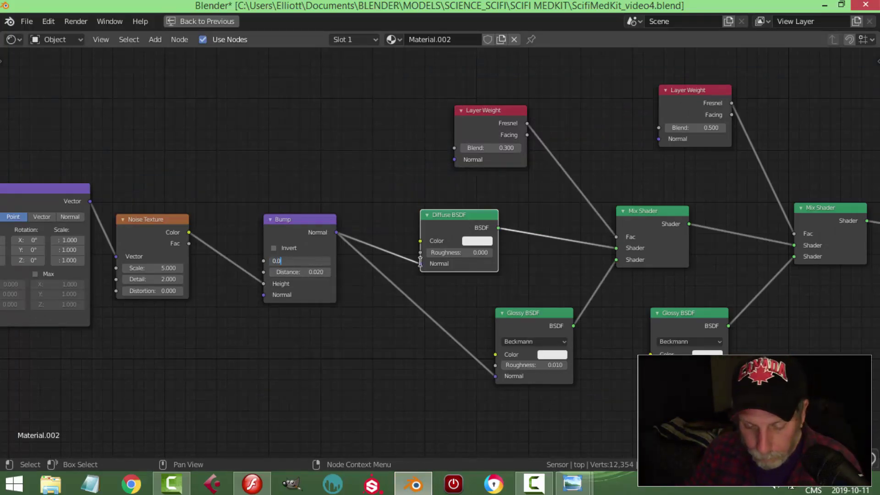
type("5")
key("Return")
Restore the node editor from full screen to the split Shading layout and save the file.
scroll(196, 327, "down", 1)
middle_click_drag(211, 326, 273, 325)
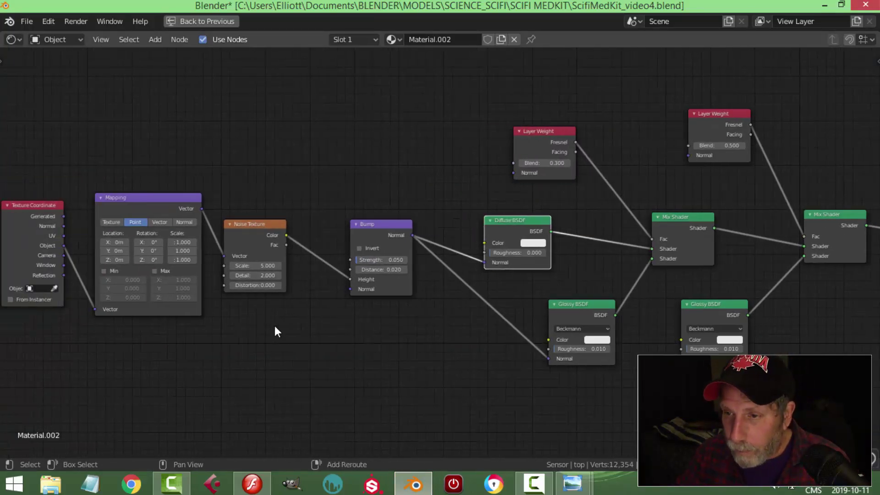
key("ctrl+space")
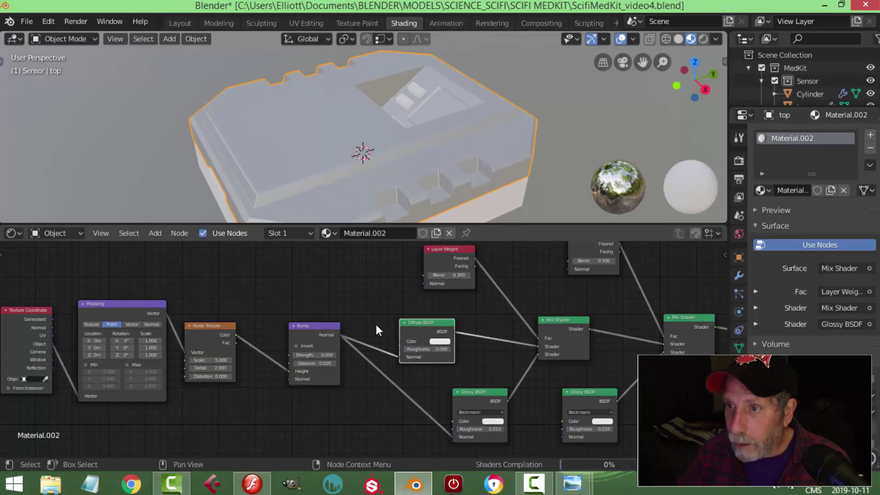
key("ctrl+s")
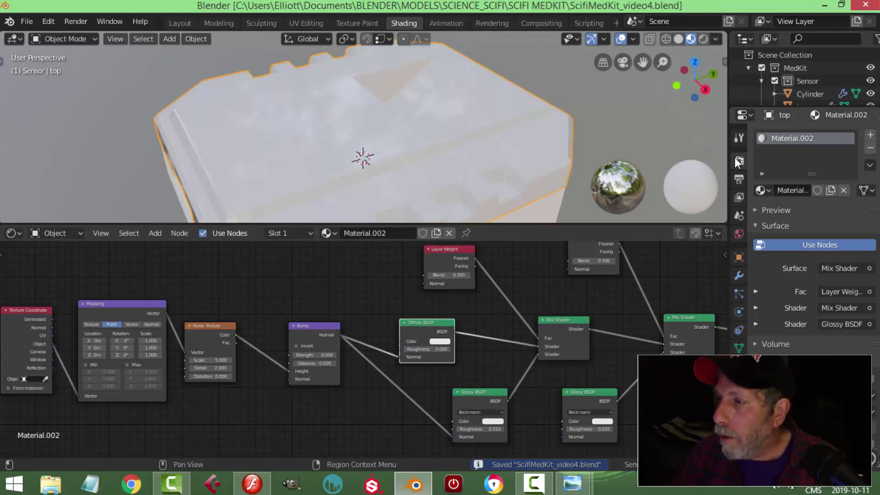
Set the render engine to Cycles with GPU Compute as the device, and show the viewport in rendered shading.
left_click(740, 162)
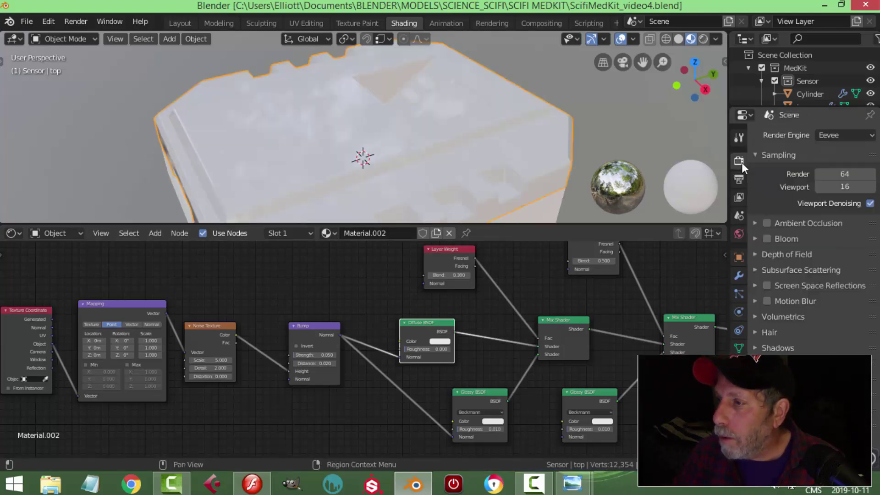
left_click(834, 134)
left_click(818, 178)
left_click(835, 166)
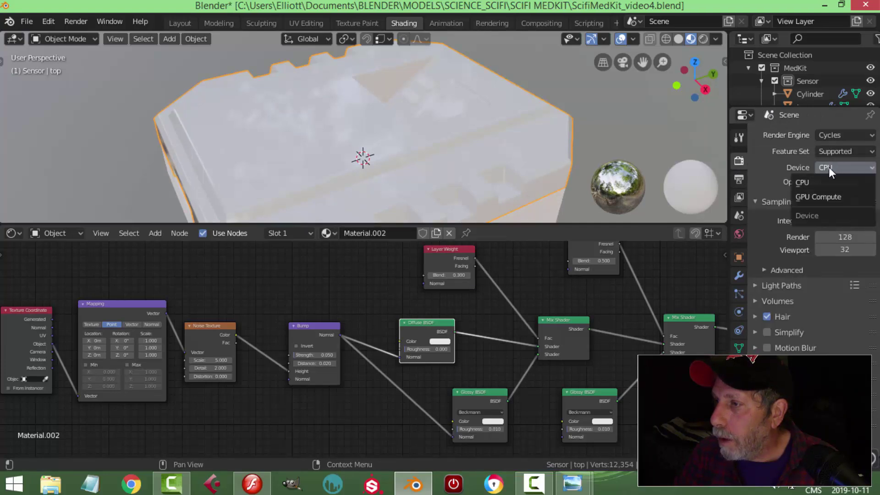
left_click(704, 39)
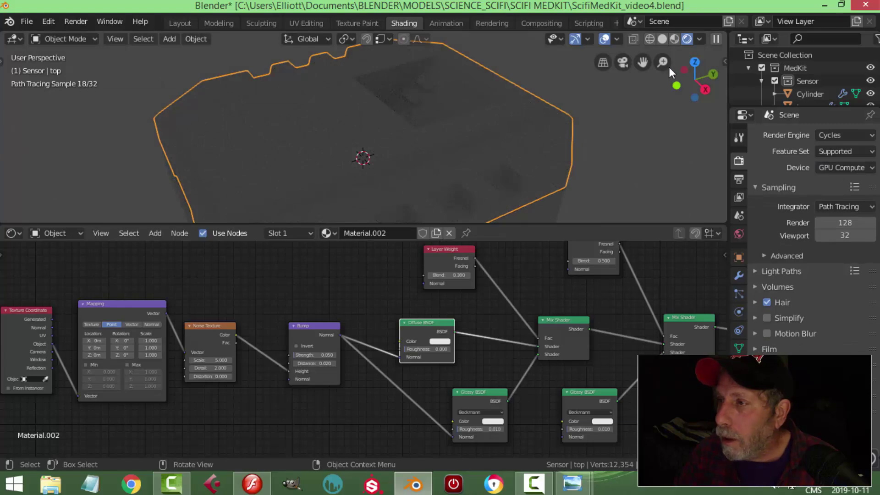
Enable the Camera collection with its area lights and inspect the rendered med kit up close.
left_click(749, 68)
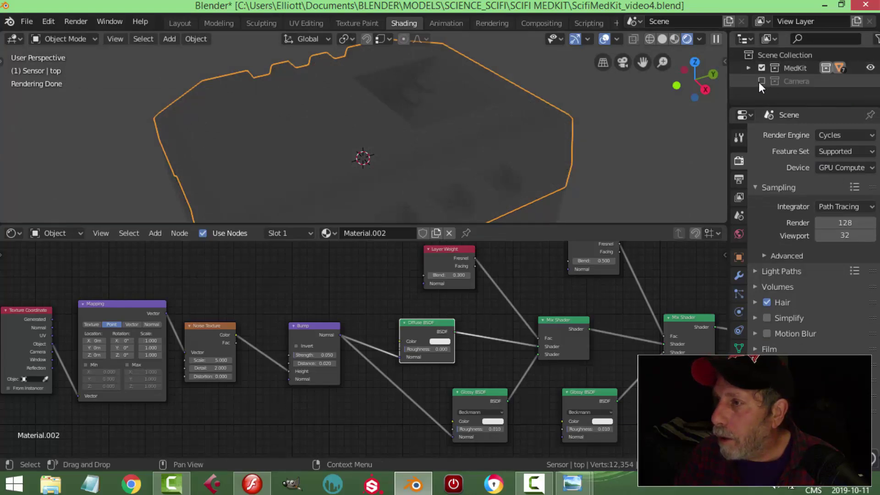
left_click(761, 82)
middle_click_drag(544, 143, 433, 147)
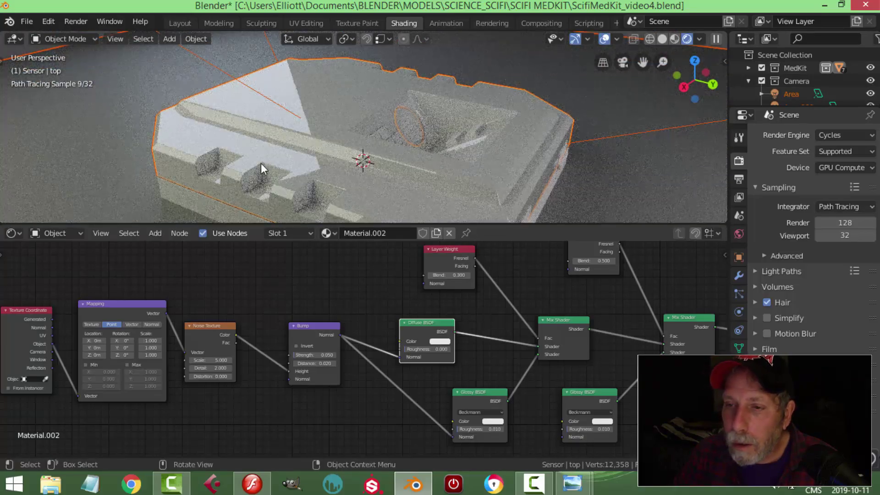
scroll(260, 164, "up", 1)
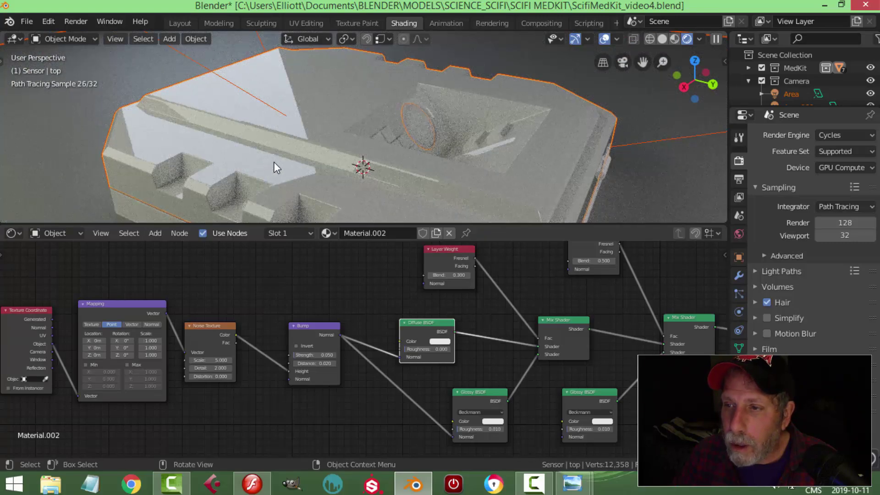
scroll(274, 161, "down", 1)
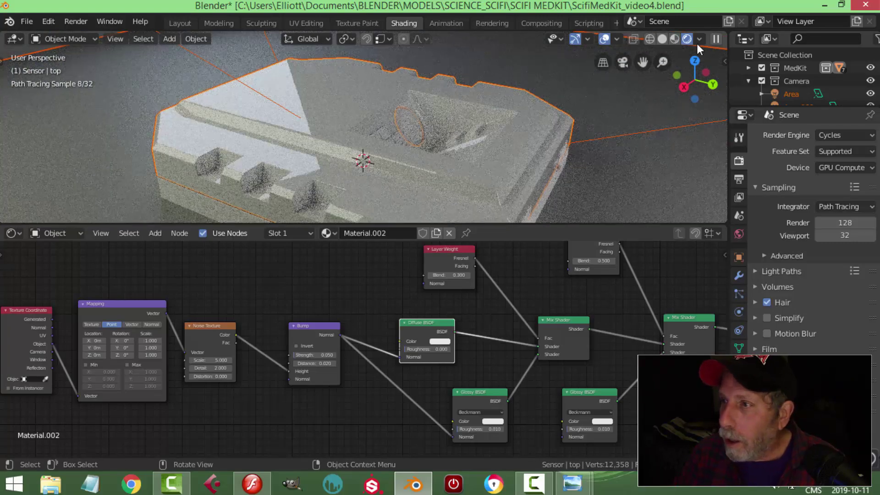
Switch the viewport back to material preview shading and save the file.
left_click(673, 39)
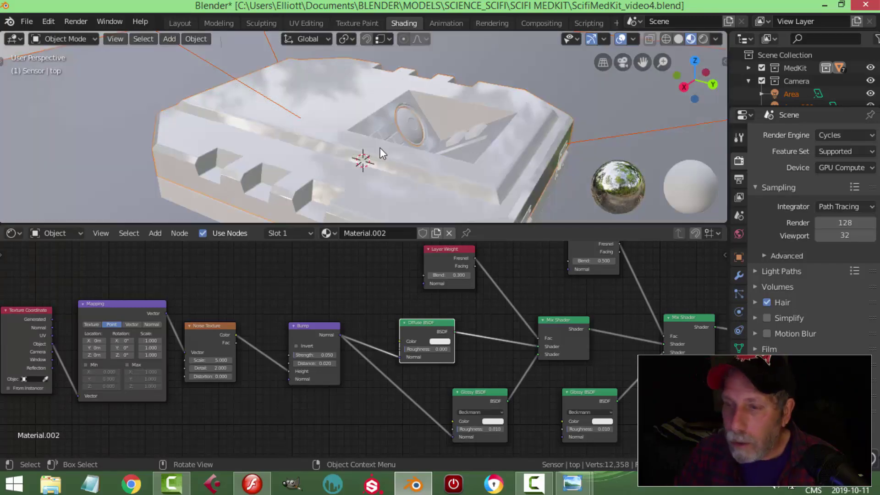
key("ctrl+s")
scroll(342, 161, "down", 2)
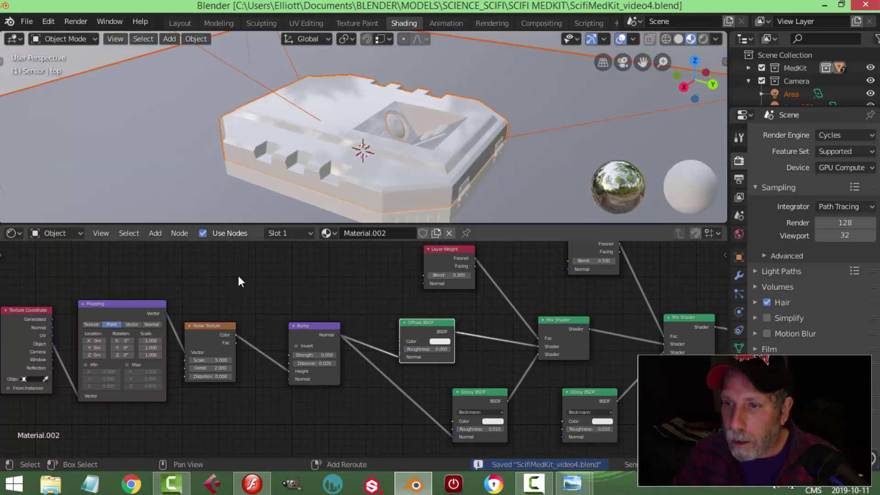
Check the Noise Texture settings in MedKitWhiteMaterial.jpg in Windows Photo Viewer, return to Blender and set the noise Scale to 30.
middle_click_drag(235, 273, 306, 274)
scroll(332, 313, "up", 3)
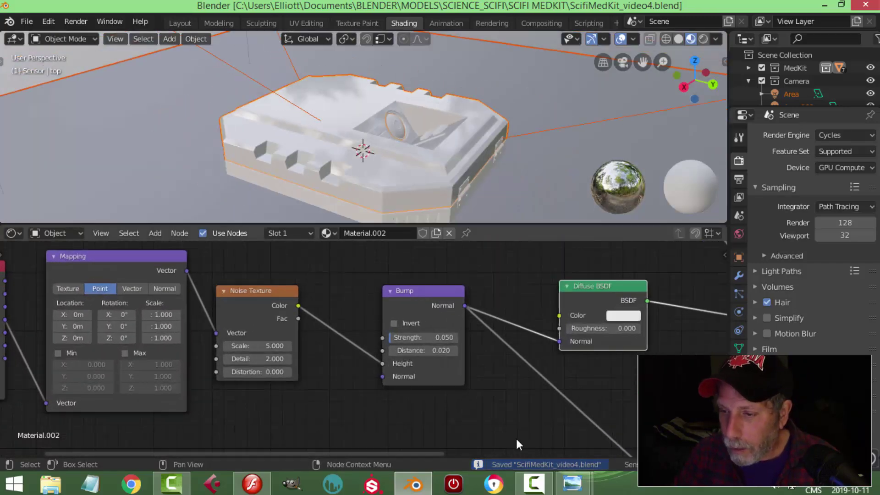
mouse_move(569, 487)
left_click(483, 431)
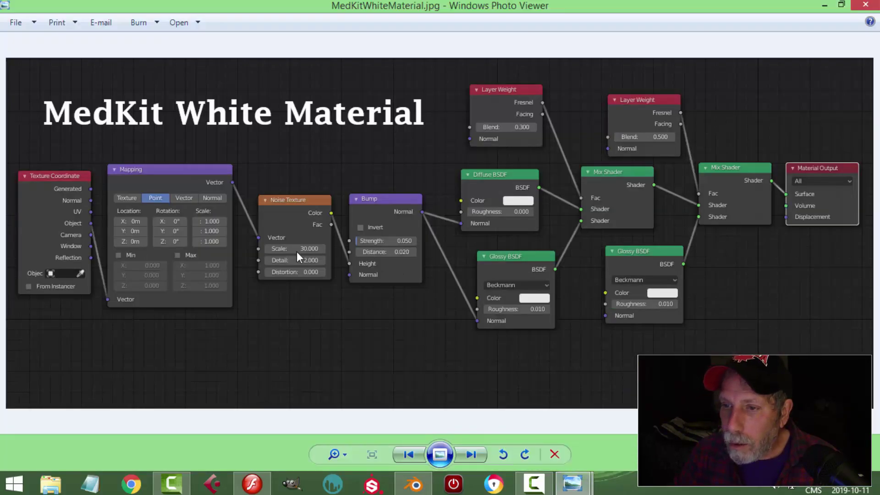
left_click(414, 485)
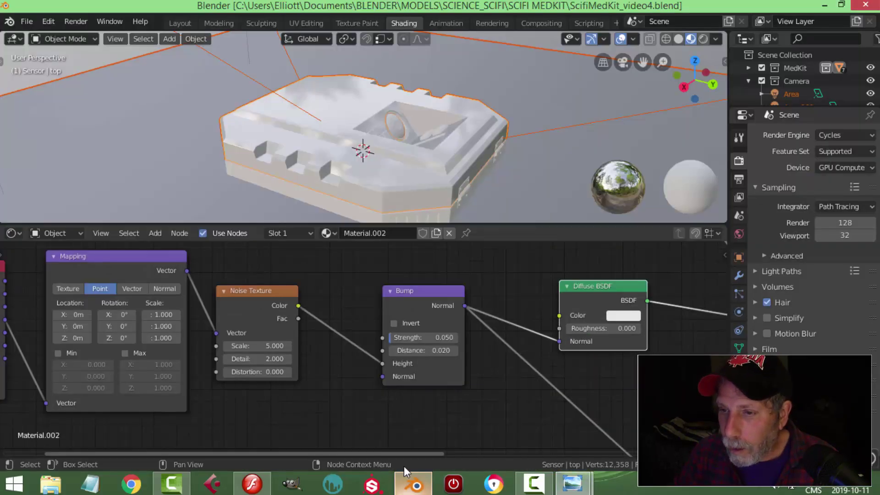
left_click(269, 346)
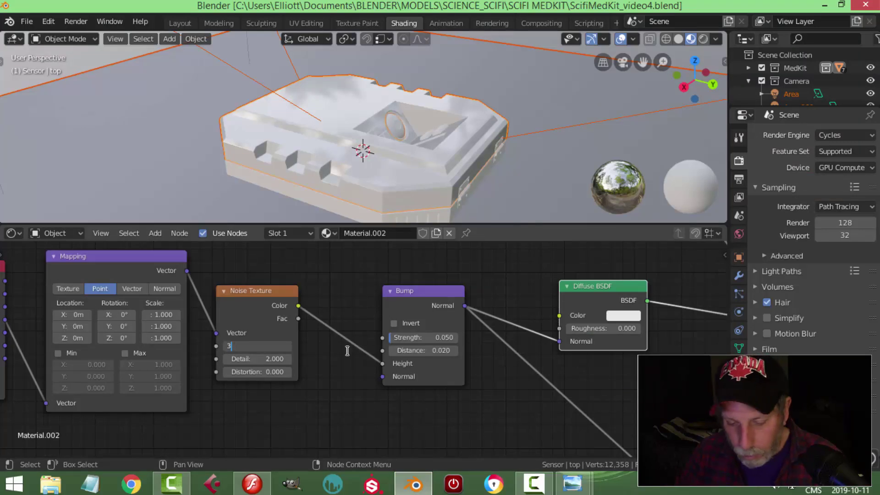
type("30")
key("Return")
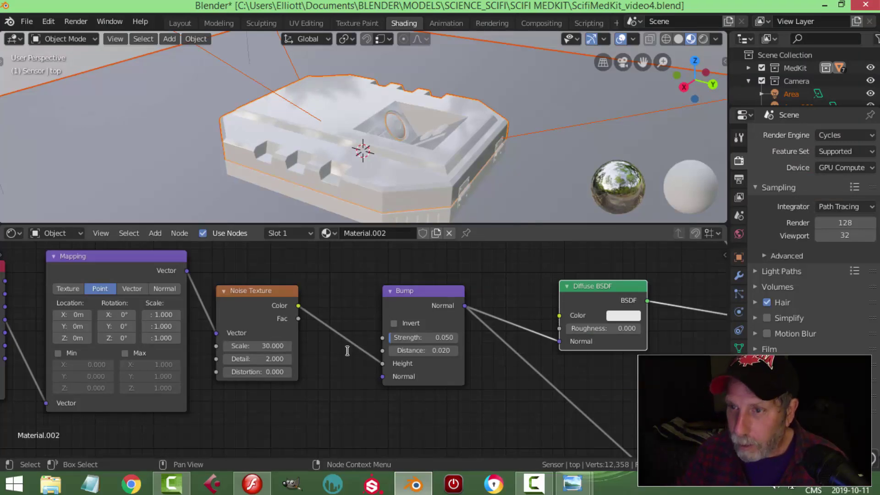
Inspect the bump on the med kit's top surface and set the Bump Strength to 0.2.
scroll(325, 159, "up", 4)
middle_click_drag(295, 157, 267, 147)
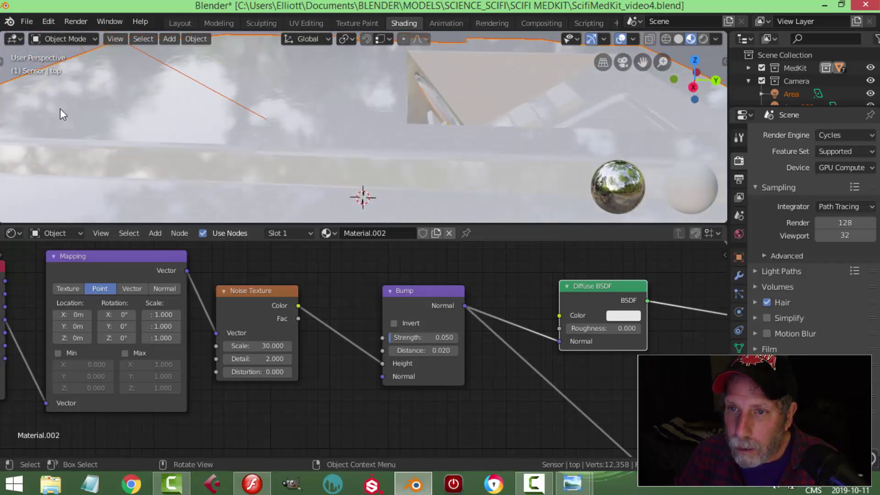
scroll(138, 133, "down", 3)
middle_click_drag(350, 155, 295, 147)
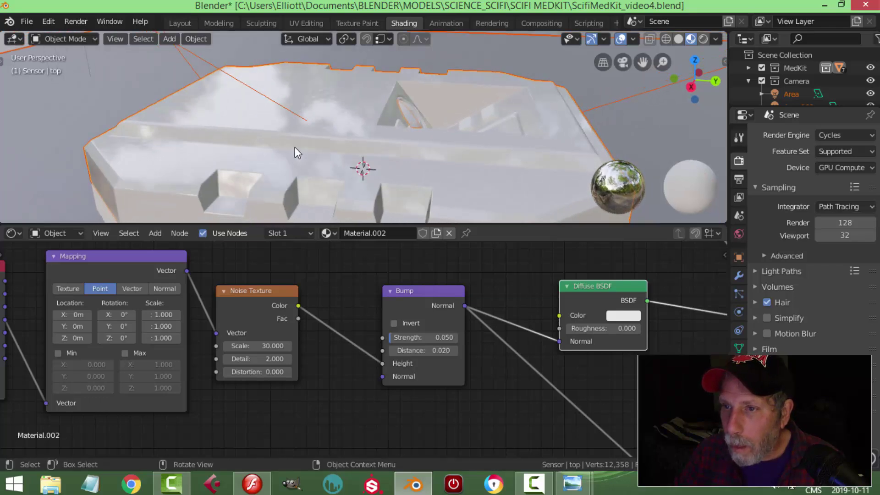
left_click(424, 341)
type("0.2")
key("Return")
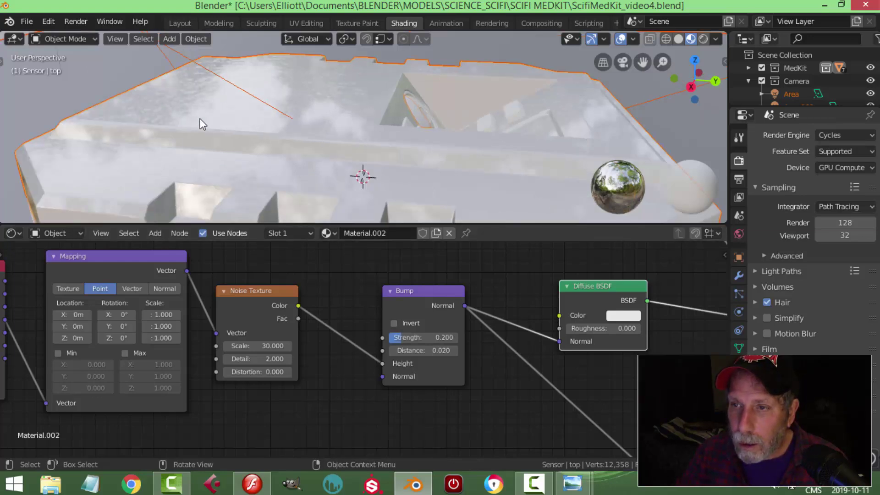
middle_click_drag(211, 118, 241, 121)
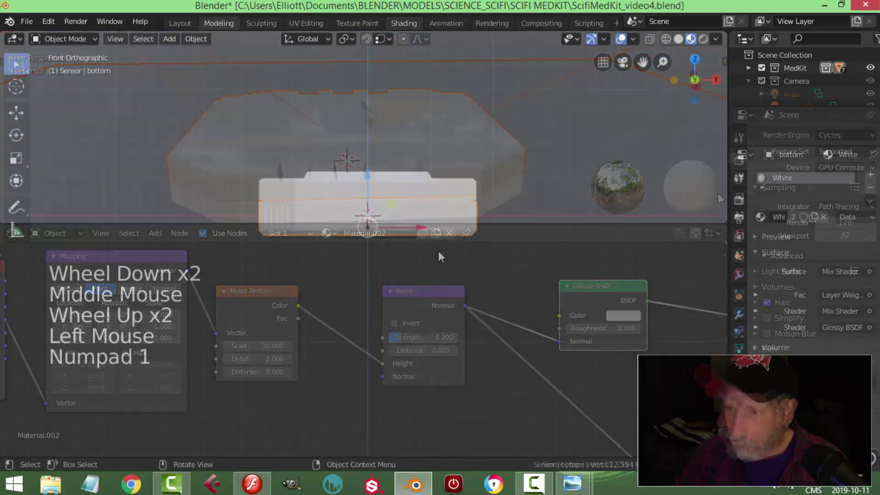
Edit the bottom part's mesh in face mode and select the five narrow vertical slot faces on the first corner.
scroll(439, 251, "up", 4)
middle_click_drag(439, 250, 400, 242)
key("Tab")
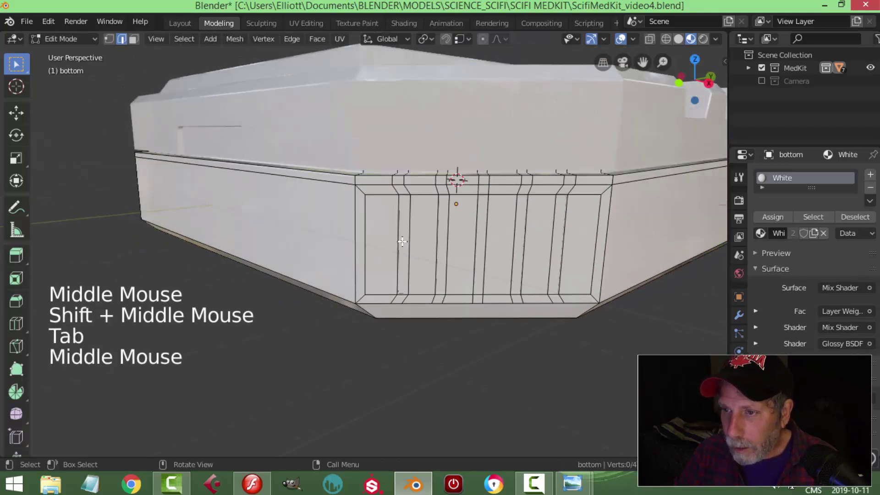
key("3")
left_click(402, 242)
left_click(441, 230, "shift")
left_click(482, 213, "shift")
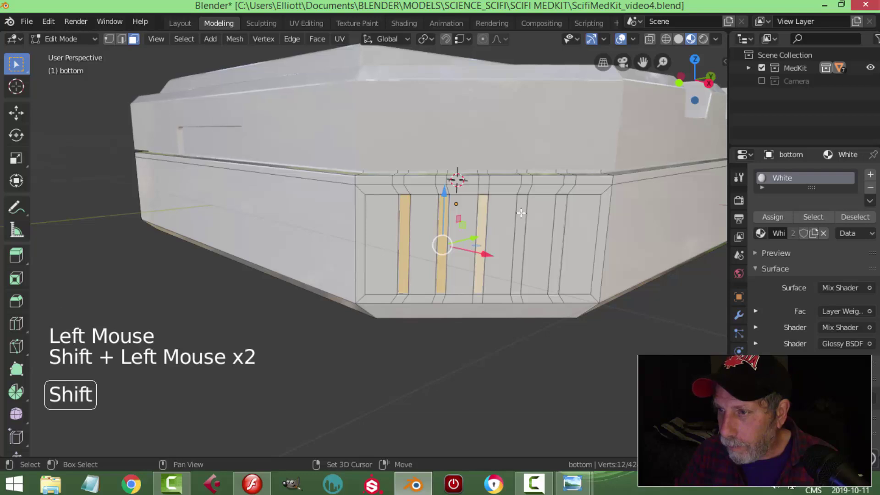
left_click(520, 213, "shift")
left_click(560, 216, "shift")
Add the five vertical slot faces on the second corner, beside the hinges, to the selection.
scroll(563, 217, "down", 2)
middle_click_drag(604, 238, 394, 263)
left_click(277, 273, "shift")
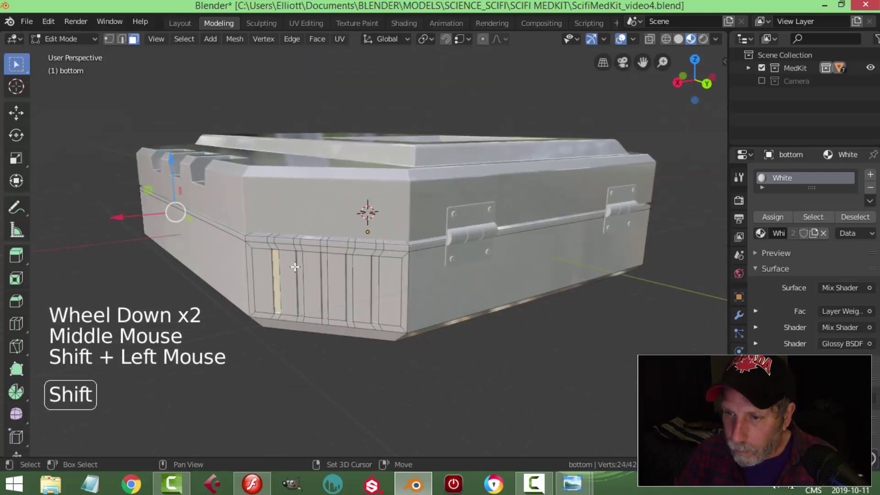
left_click(301, 267, "shift")
left_click(324, 264, "shift")
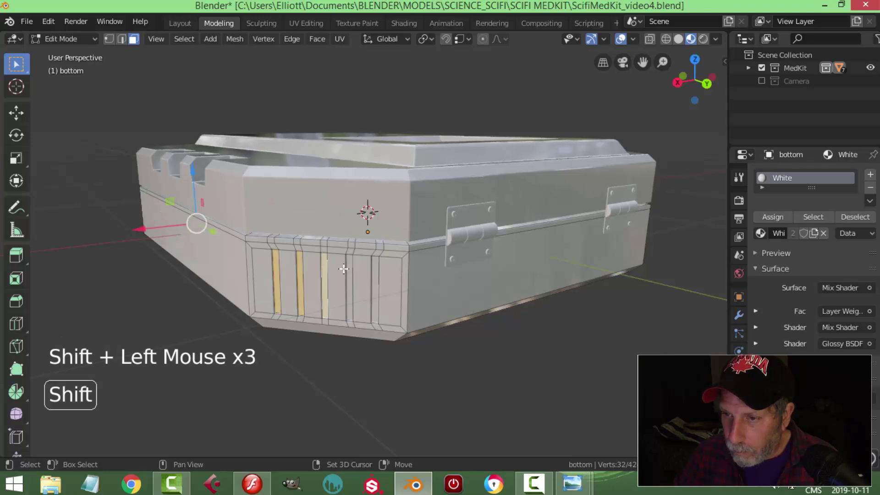
left_click(348, 269, "shift")
left_click(380, 272, "shift")
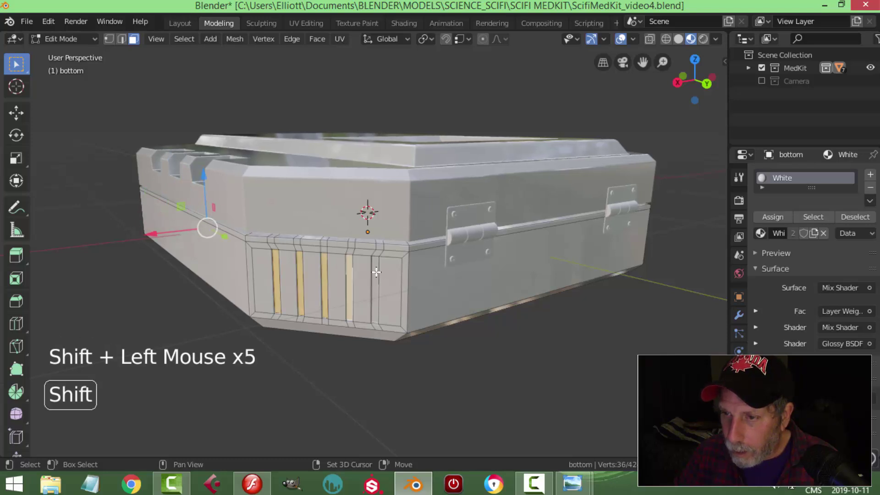
Extend the selection with the five slot faces on the third corner, at the other end of the hinge side.
scroll(558, 273, "down", 1)
middle_click_drag(422, 279, 419, 255, "shift")
scroll(447, 255, "up", 2)
left_click(467, 244, "shift")
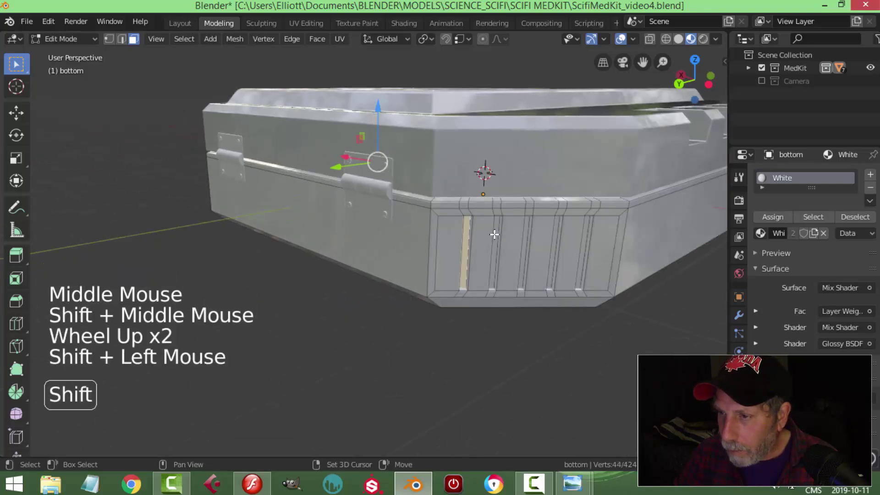
left_click(496, 240, "shift")
left_click(525, 248, "shift")
middle_click_drag(552, 261, 472, 277)
left_click(458, 250, "shift")
left_click(491, 246, "shift")
Add the last corner's five slot faces so the slots on all four corners are selected.
left_click(437, 310, "shift")
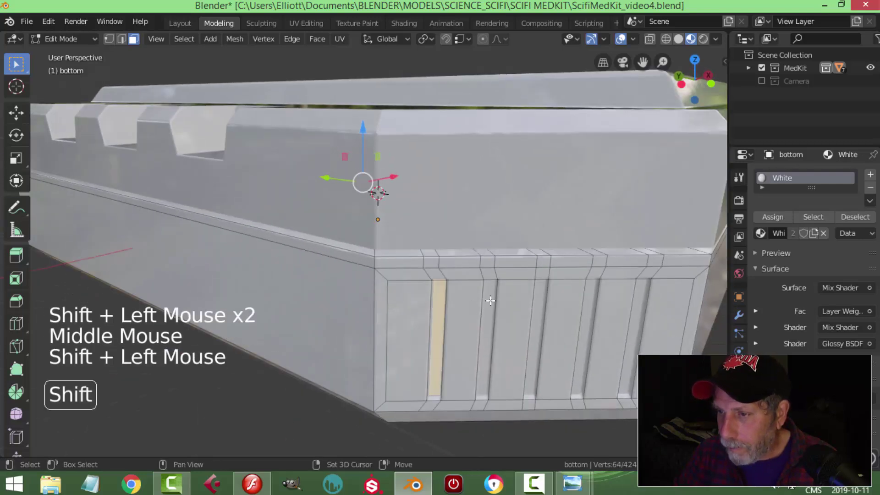
left_click(488, 303, "shift")
left_click(538, 300, "shift")
left_click(590, 301, "shift")
left_click(635, 298, "shift")
scroll(599, 291, "down", 3)
middle_click_drag(599, 290, 491, 292)
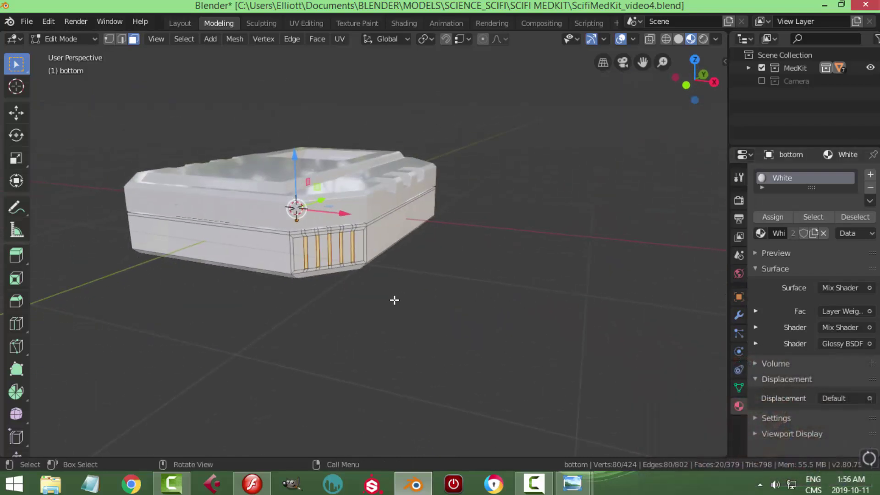
Add a second material slot to the bottom part with a new material named EmissionBody.
left_click(870, 175)
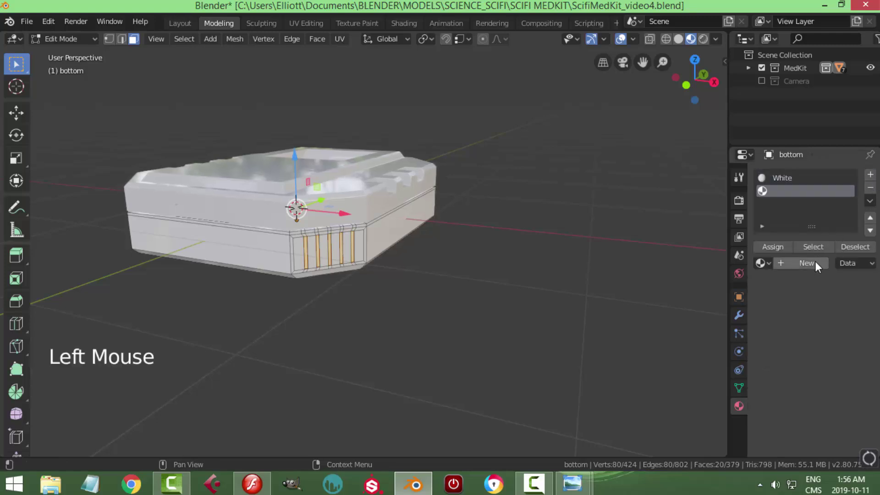
left_click(816, 261)
left_click(807, 193)
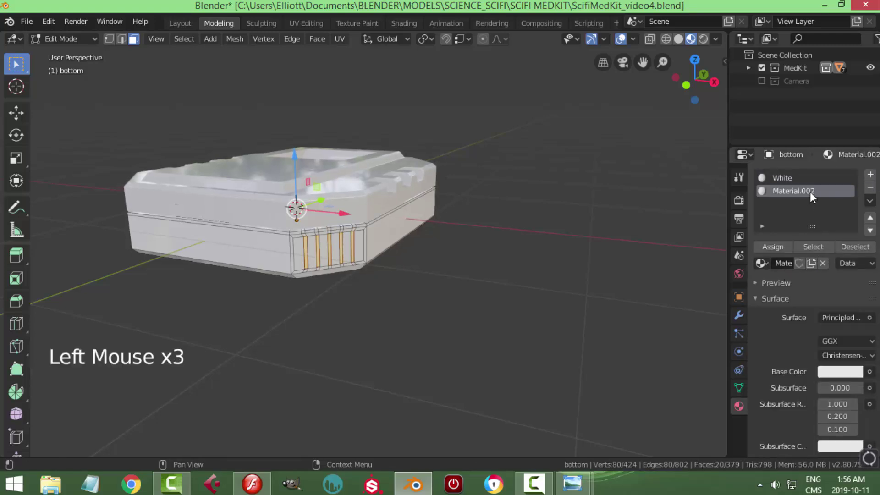
left_click(806, 193)
double_click(805, 193)
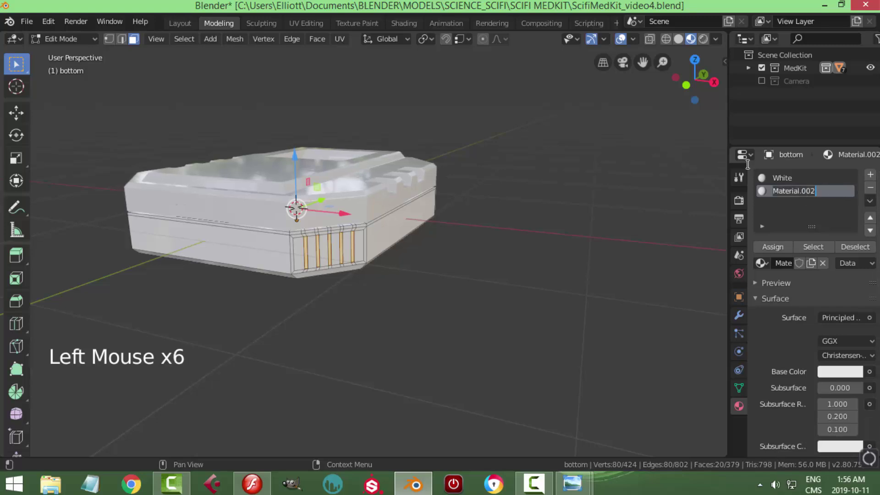
type("Em")
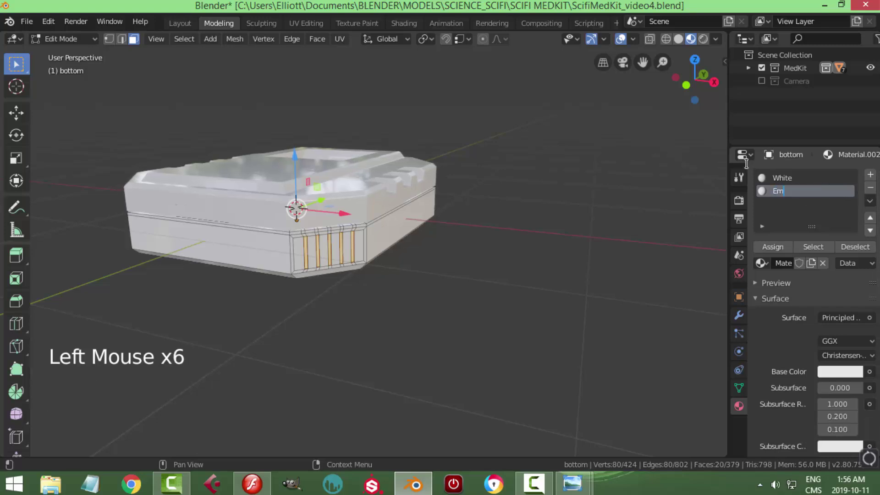
type("ission")
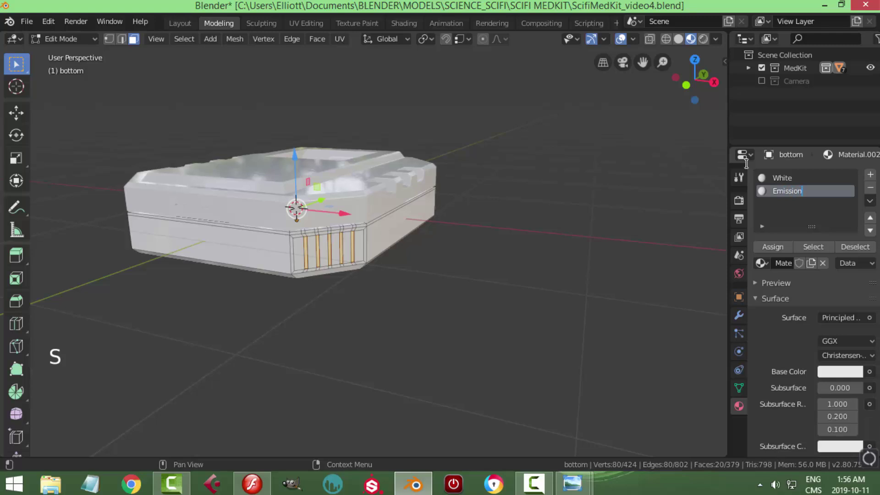
type("Body")
key("Return")
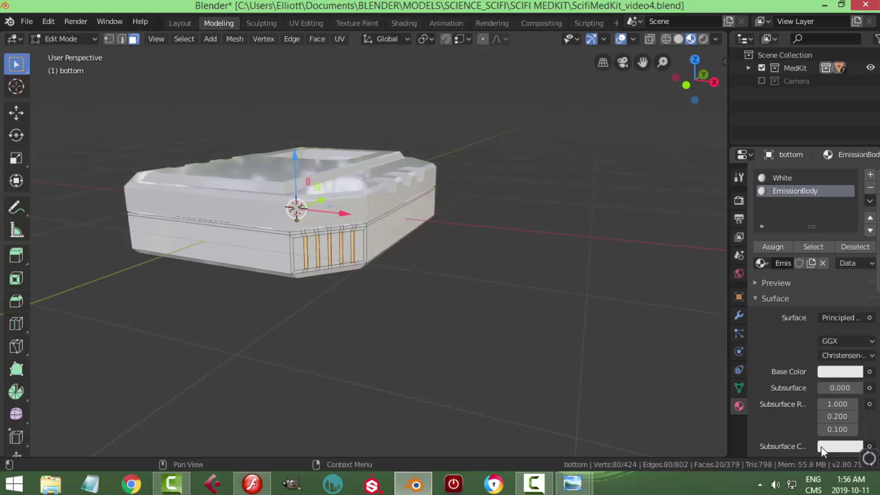
Make EmissionBody an Emission surface with a pale green color and a strength of 5.
left_click(843, 318)
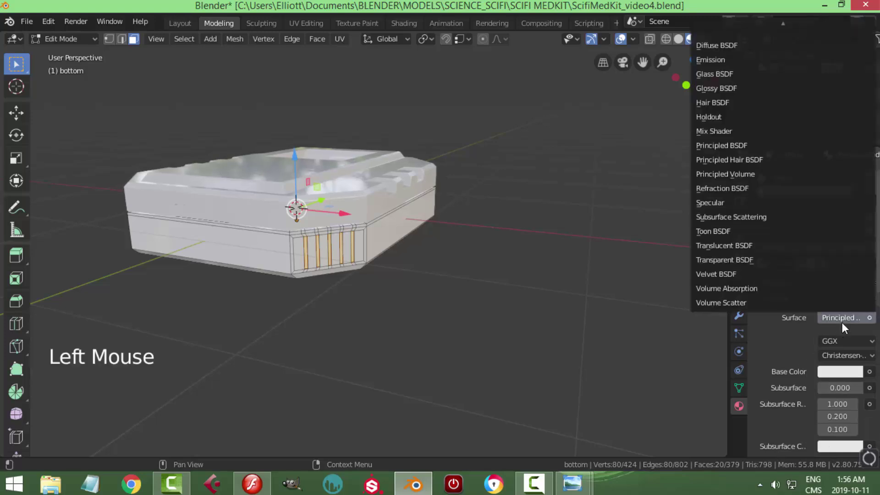
left_click(715, 59)
double_click(841, 357)
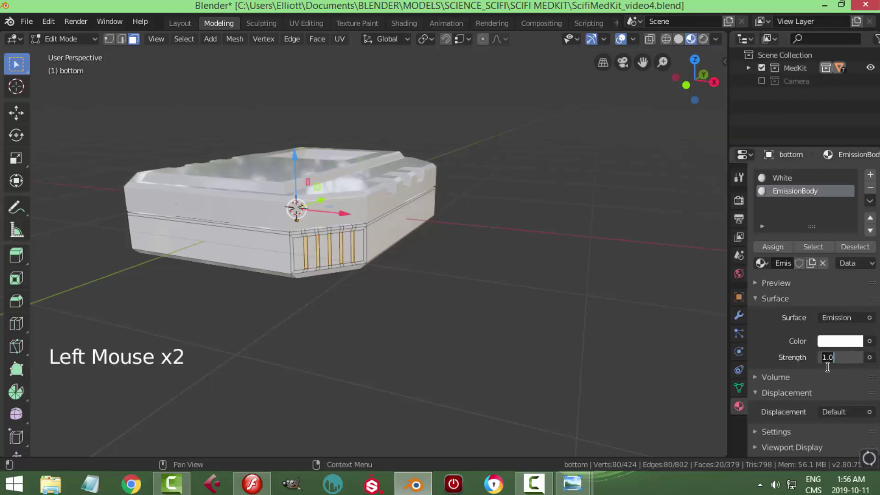
key("Return")
left_click(853, 342)
left_click_drag(791, 203, 788, 197)
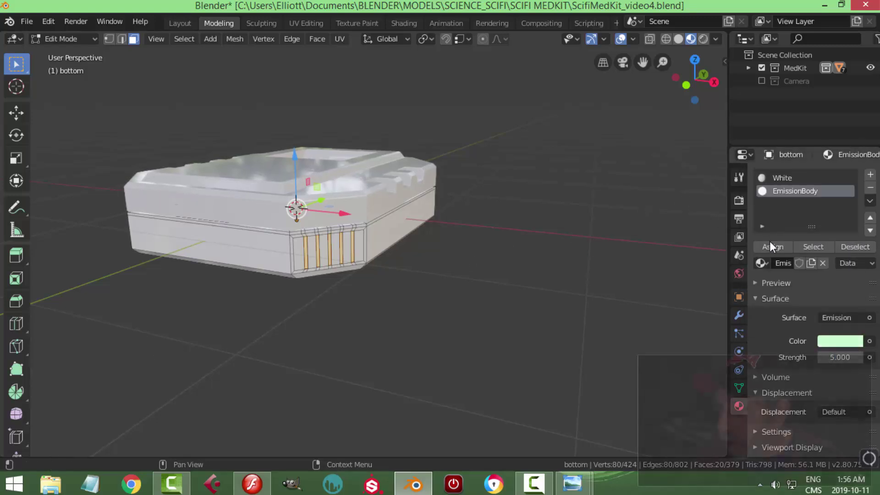
Assign EmissionBody to the selected slot faces, leave mesh editing and deselect everything.
left_click(772, 246)
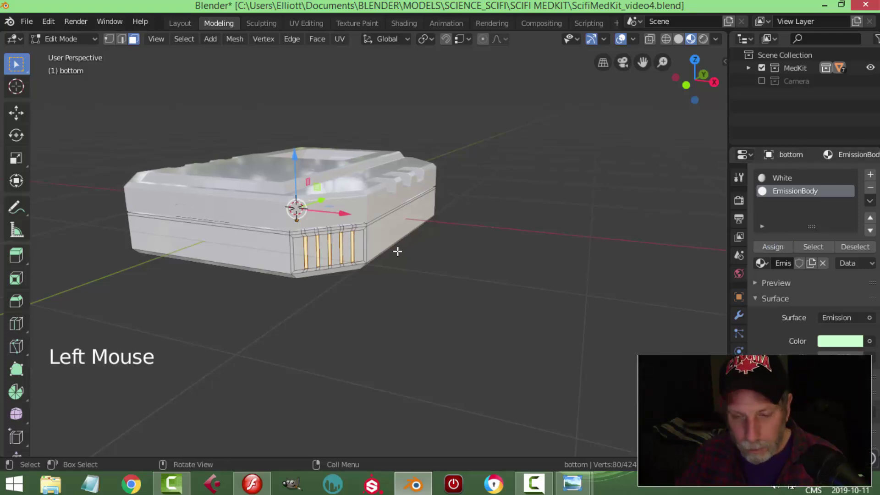
key("alt+a")
key("Tab")
key("alt+a")
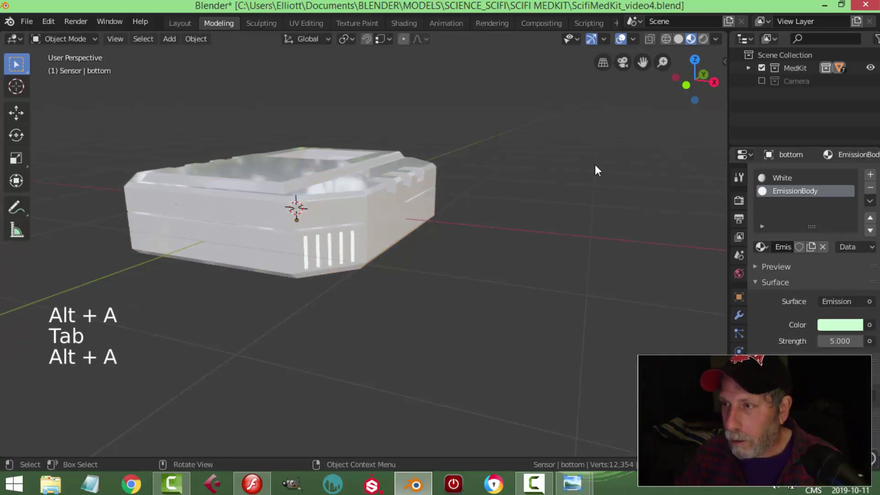
Preview the glowing slots in rendered shading with the Camera collection enabled, viewing the med kit from several sides.
left_click(704, 39)
mouse_move(461, 234)
middle_mouse_down()
mouse_move(449, 244)
mouse_move(317, 241)
middle_mouse_up()
scroll(318, 241, "down", 1)
middle_click_drag(387, 250, 418, 253)
left_click(762, 81)
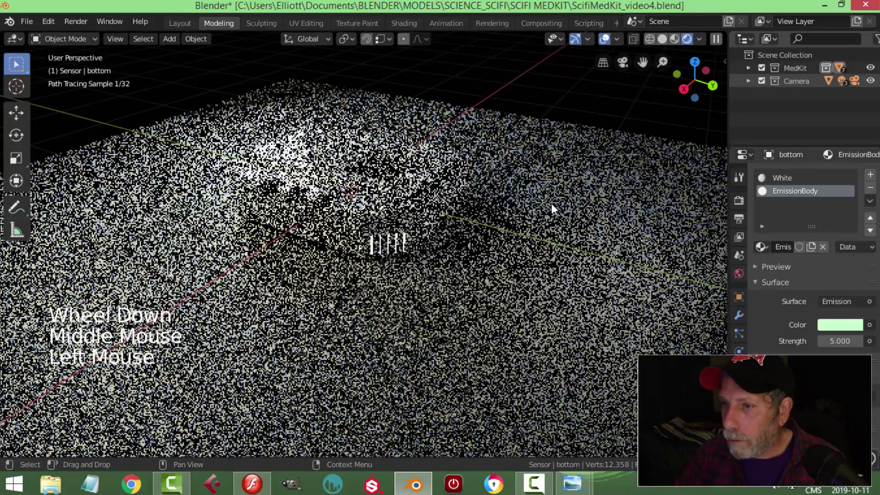
middle_click_drag(306, 254, 411, 274)
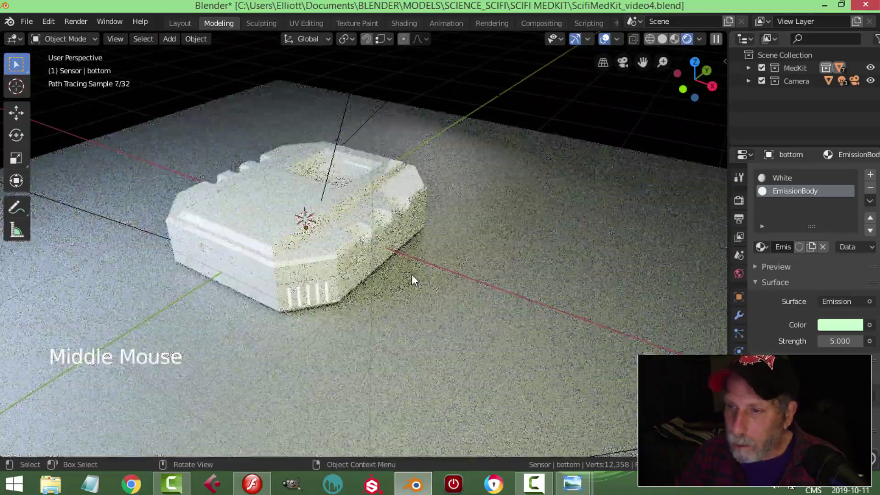
Return the viewport to material preview shading and save the file.
left_click(674, 39)
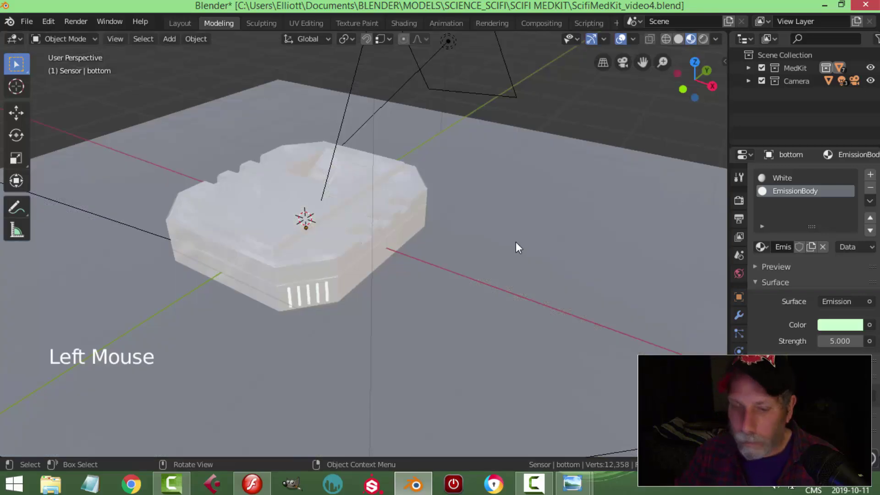
key("ctrl+s")
middle_click_drag(472, 280, 514, 261, "shift")
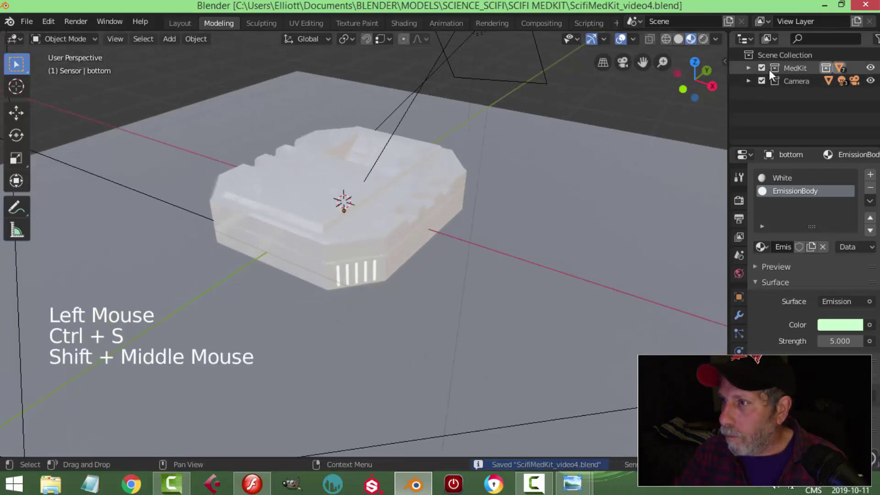
Make MedKit the active collection, exclude the Camera collection and look straight down on the med kit.
left_click(790, 68)
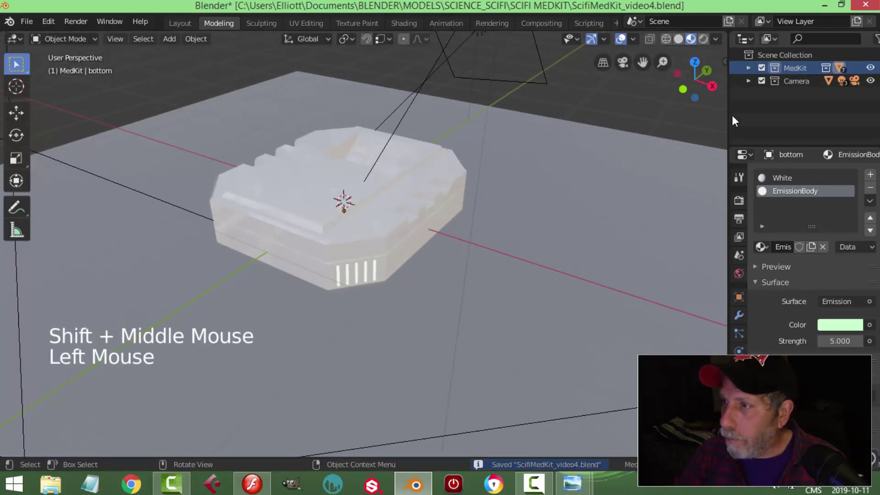
left_click(761, 81)
middle_click_drag(494, 209, 482, 251)
middle_click_drag(439, 277, 528, 282)
key("KP_7")
scroll(499, 291, "up", 2)
Edit the top part's mesh and select only the large recessed face surrounding the sensor area.
left_click(404, 228)
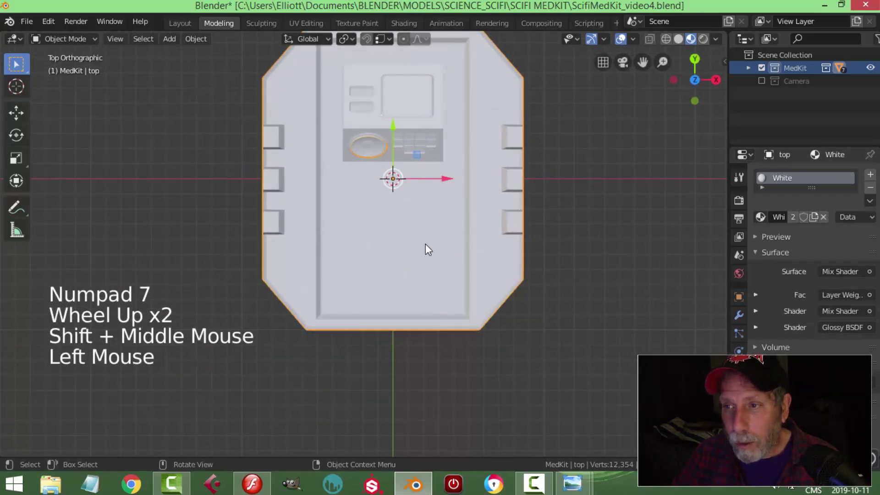
key("alt+a")
left_click(461, 243)
key("Tab")
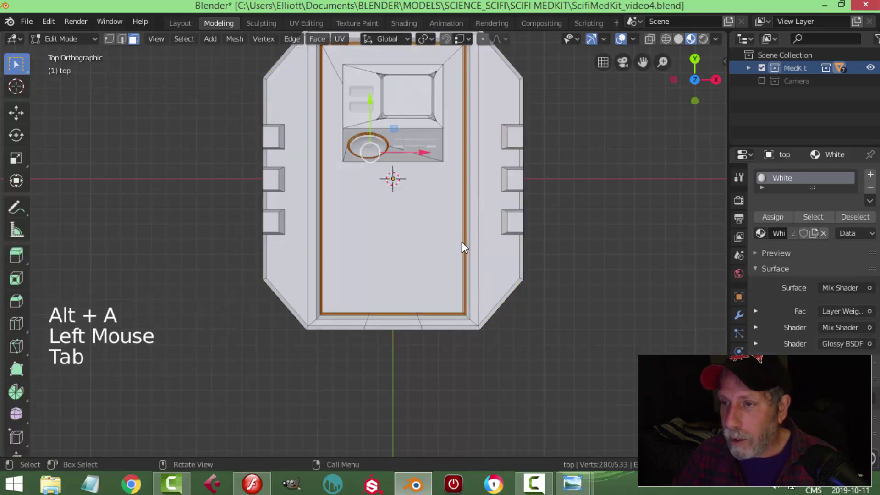
key("alt+a")
key("3")
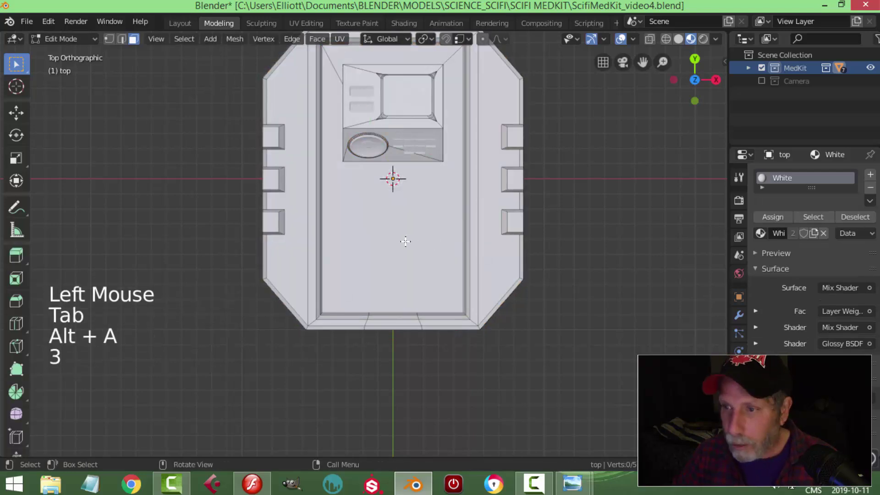
left_click(406, 241)
middle_click_drag(550, 256, 534, 277, "shift")
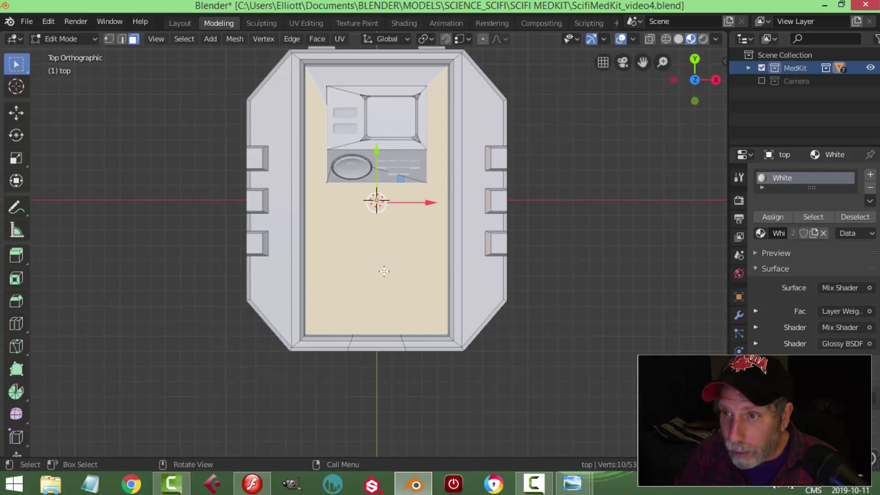
UV map the selected face with Project from View (Bounds) and show it in the UV Editing workspace from the top view.
key("u")
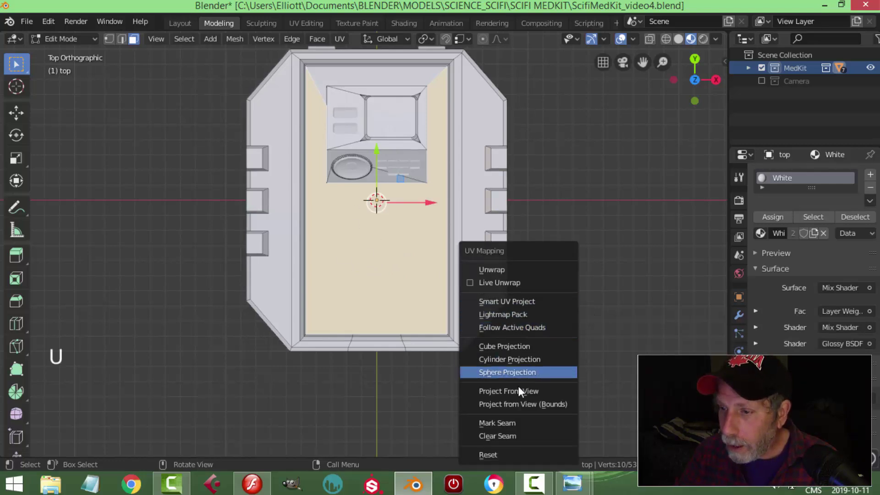
left_click(523, 404)
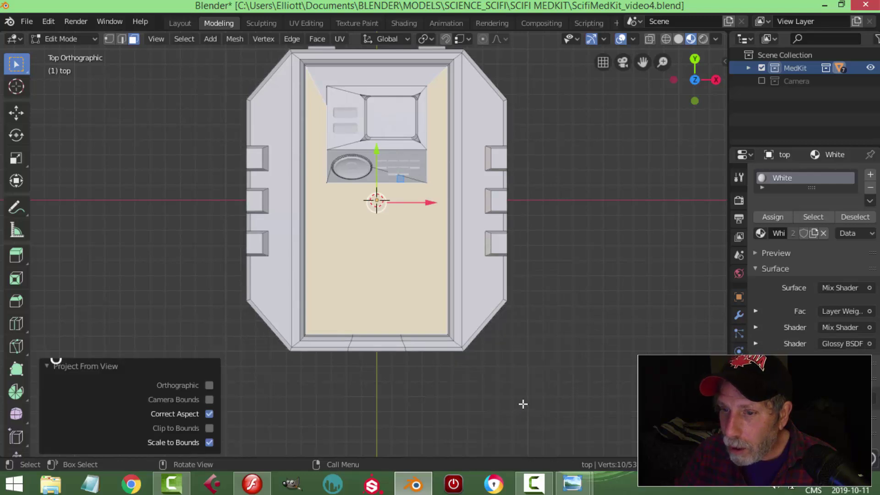
left_click(306, 23)
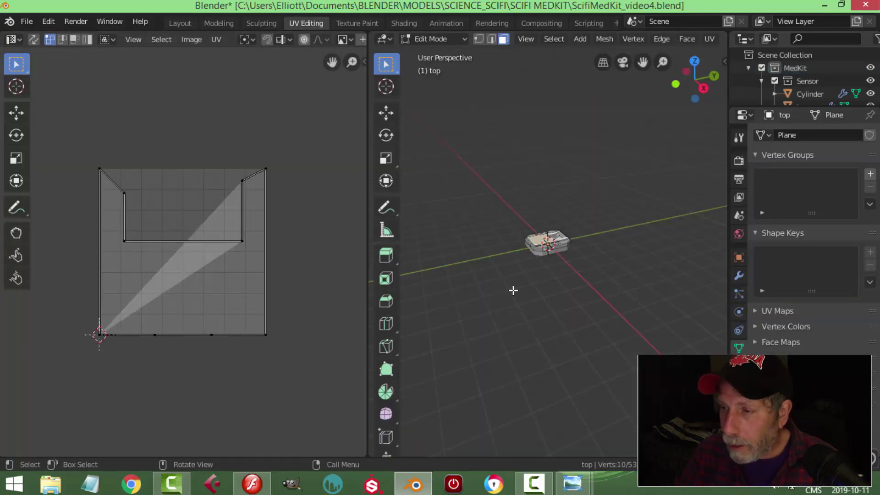
key("KP_Decimal")
key("KP_7")
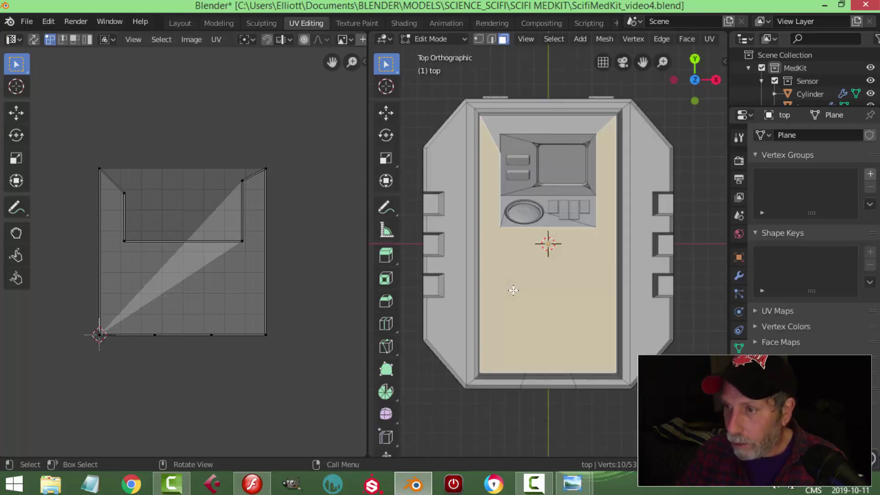
Export the UV layout of the selected face as topUV.png, 1024 x 1024, into the EXPORT SCIFI MEDKIT VIDEO folder.
key("a")
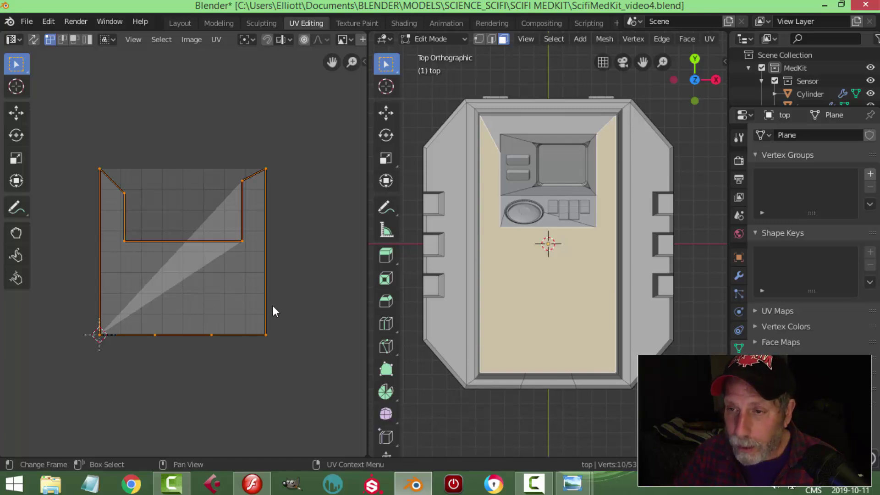
middle_click_drag(283, 306, 305, 282)
left_click(215, 39)
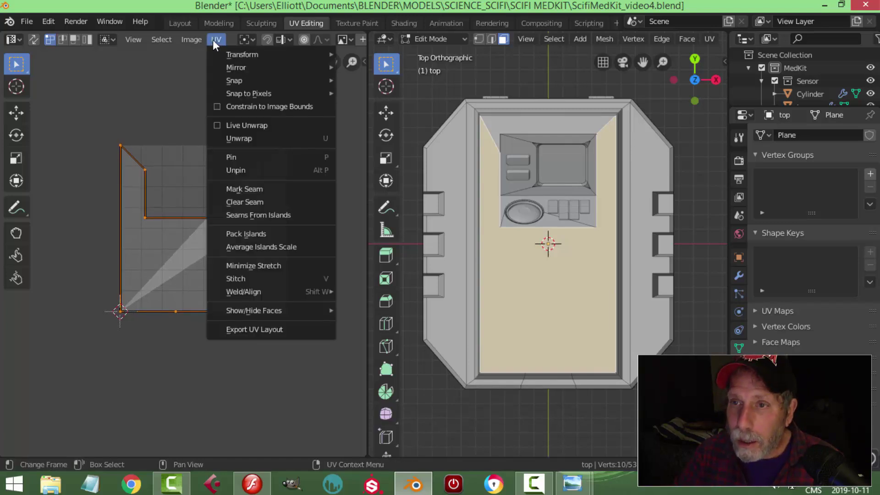
left_click(255, 329)
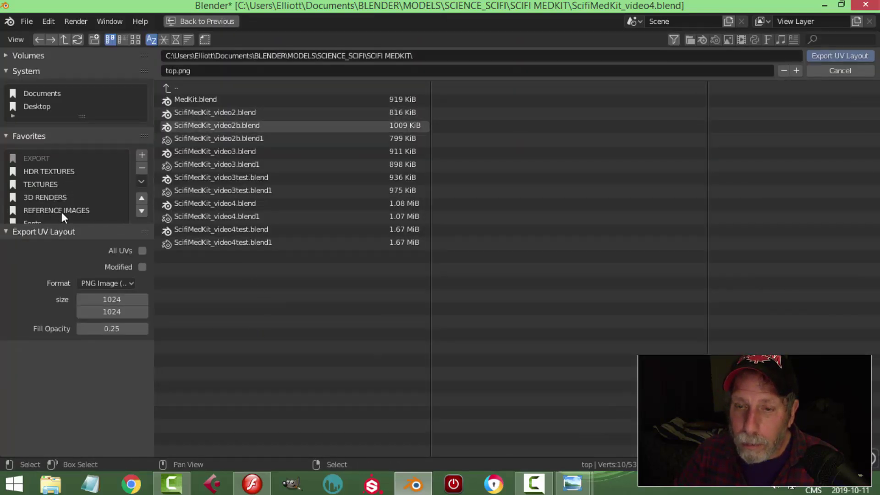
scroll(61, 212, "down", 3)
left_click(62, 198)
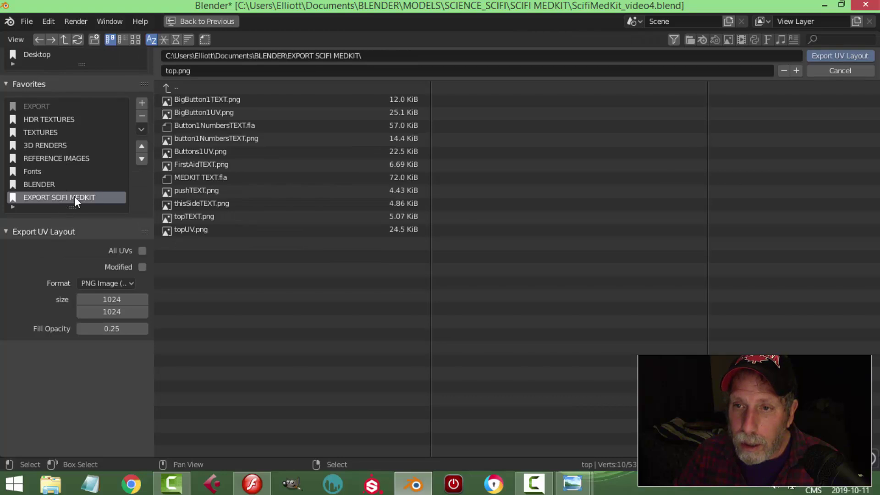
left_click(166, 89)
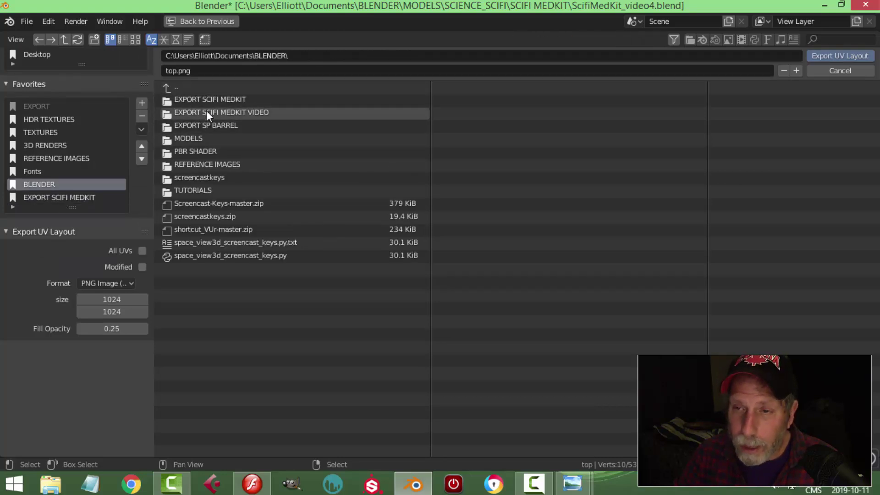
left_click(238, 112)
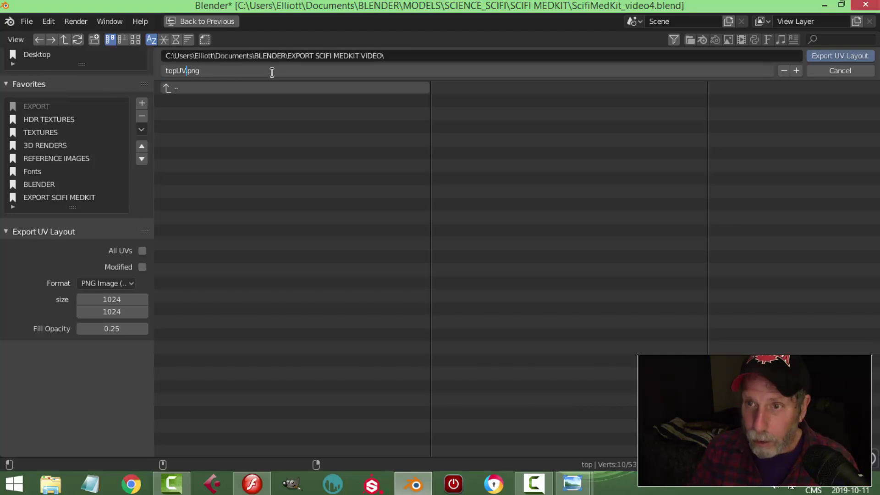
key("Return")
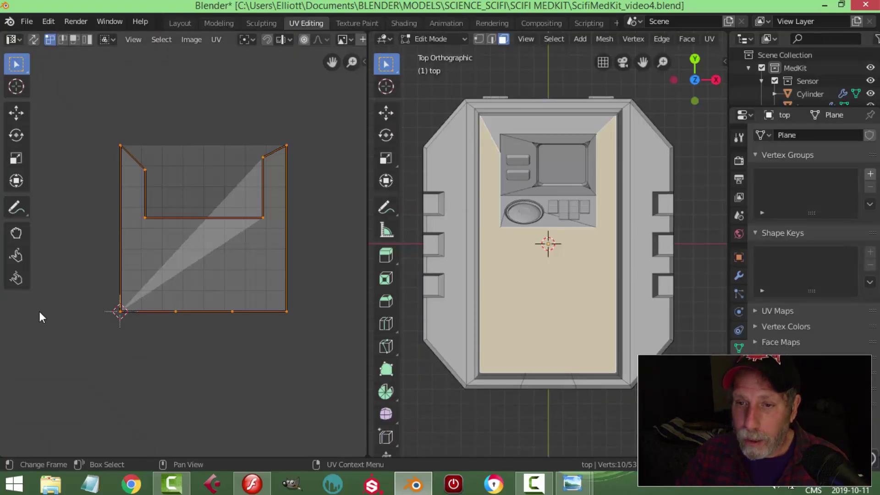
left_click(224, 355)
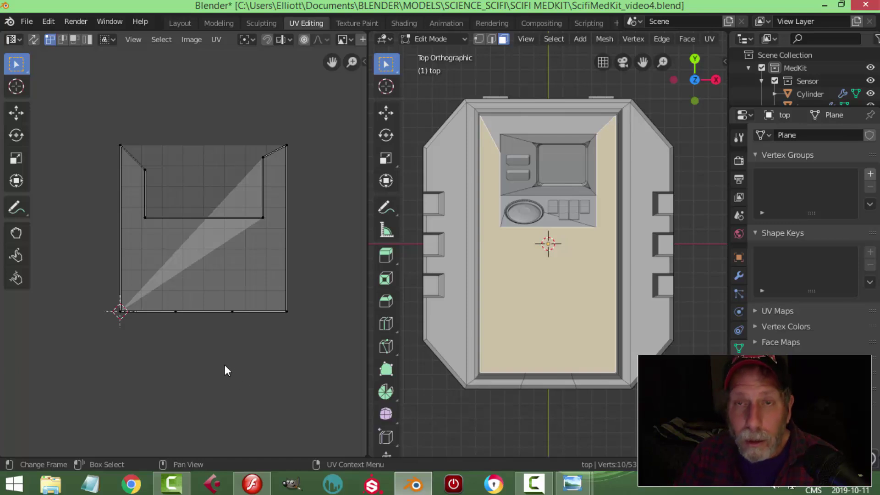
Switch to Flash Professional 8 and import topUV.png from the EXPORT SCIFI MEDKIT VIDEO folder onto the stage.
left_click(253, 484)
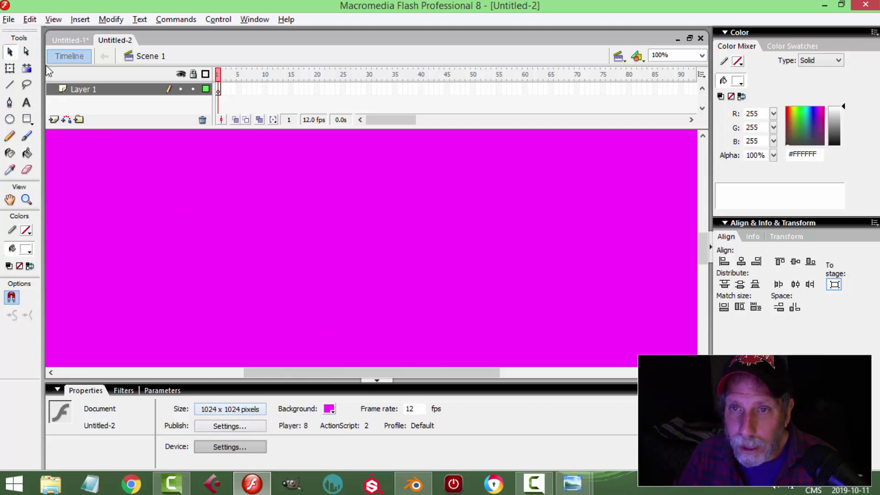
left_click(10, 19)
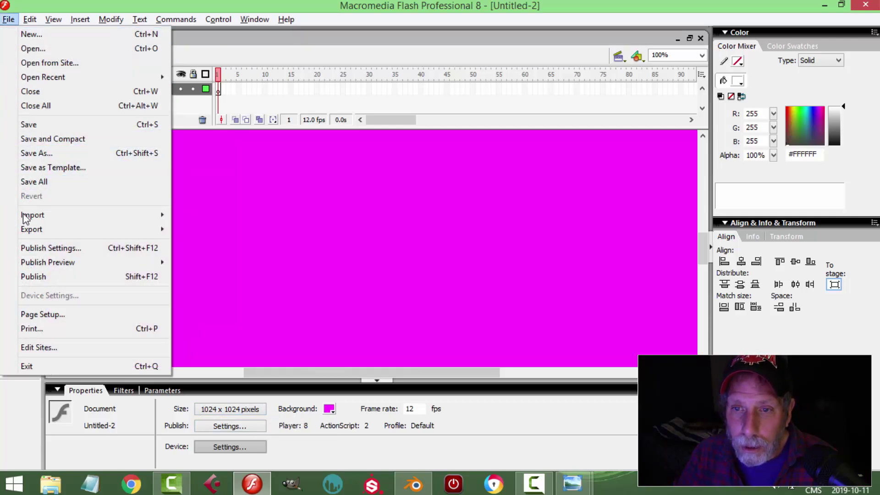
mouse_move(29, 215)
left_click(234, 214)
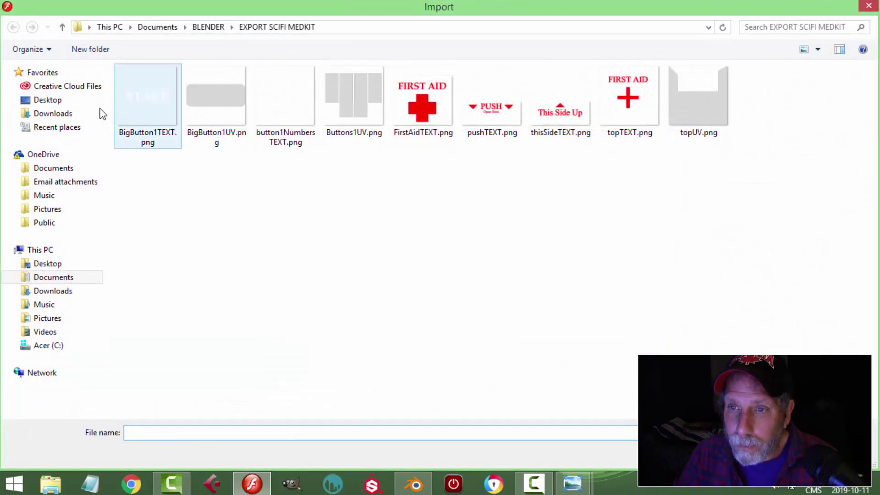
left_click(207, 27)
left_click(204, 103)
double_click(202, 103)
left_click(156, 99)
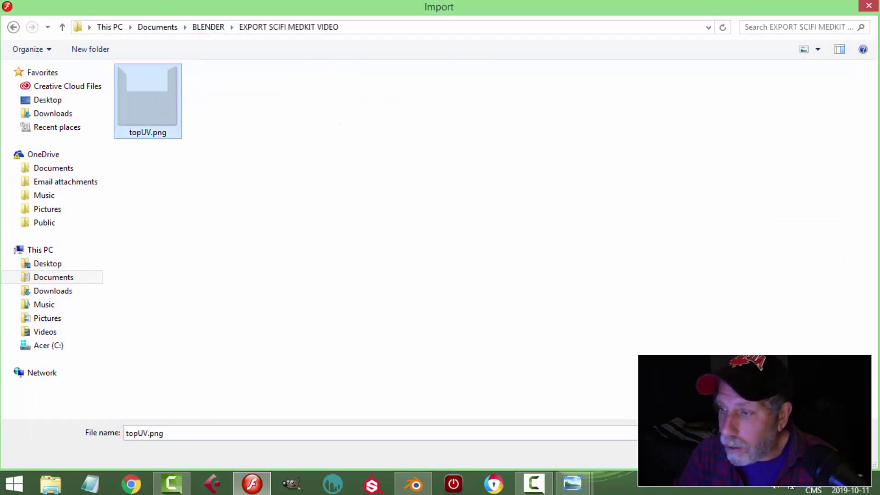
left_click(780, 454)
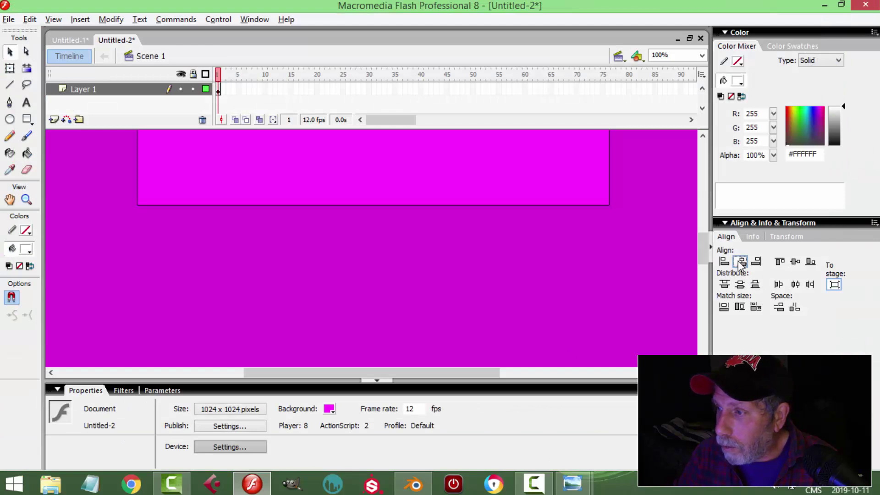
Show the whole UV image on the stage, lock Layer 1 and add a new layer above it.
left_click(702, 55)
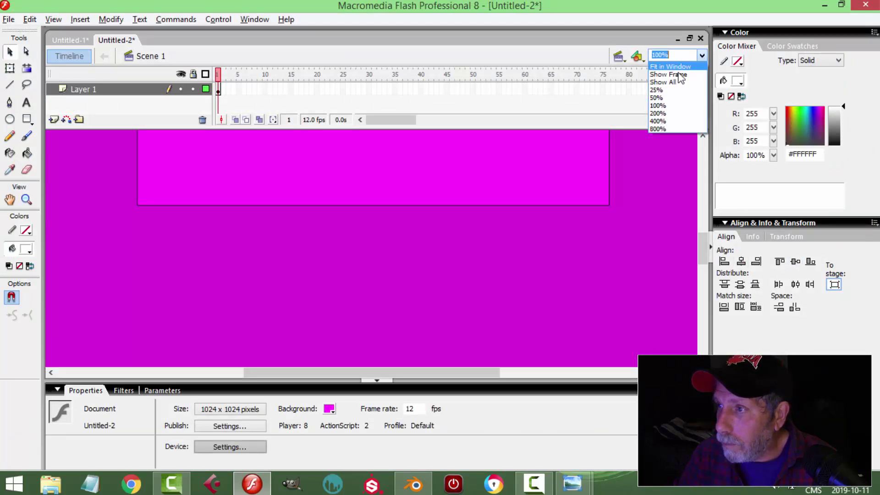
left_click(664, 100)
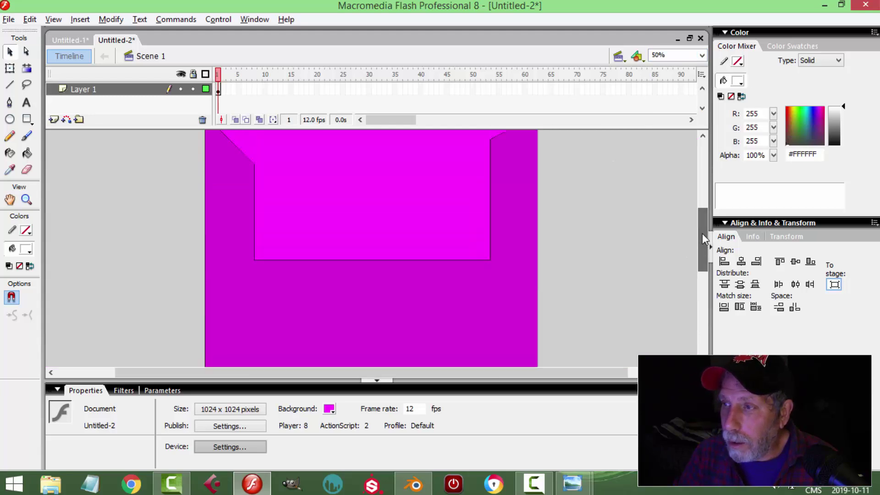
left_click(702, 56)
left_click(665, 90)
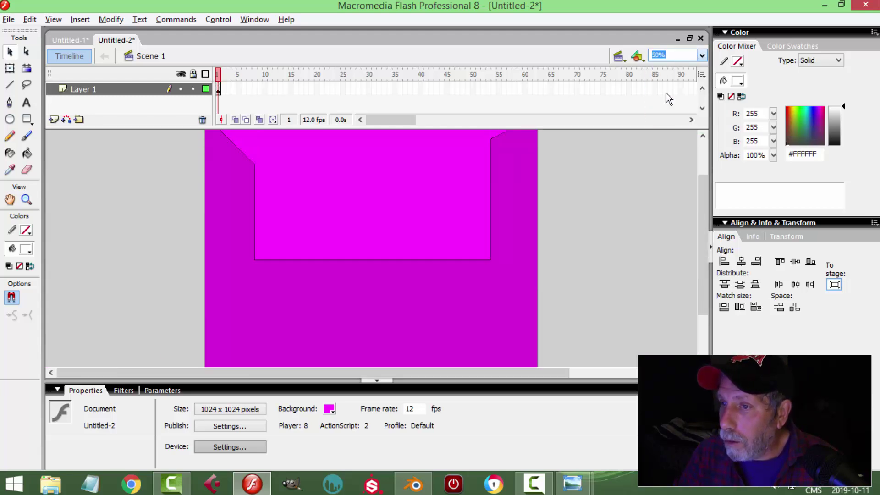
left_click(193, 89)
left_click(54, 120)
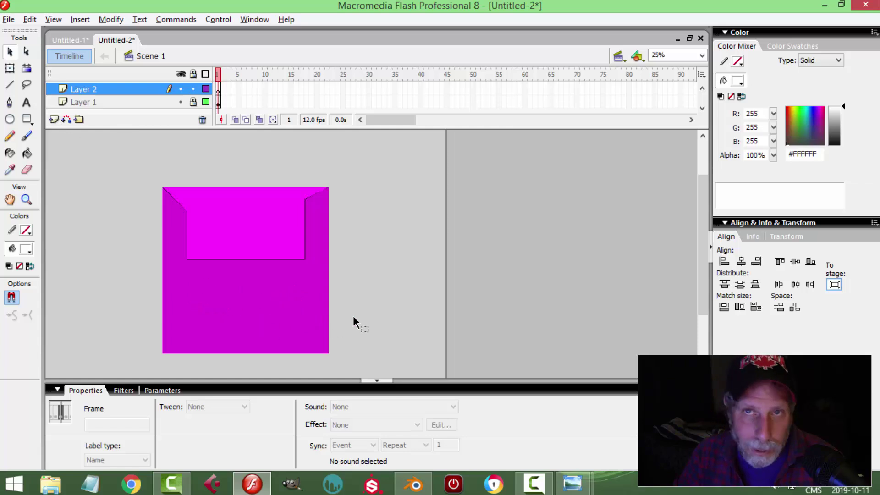
Add the static text "FIRST AID" in red bold 120-point Palatino Linotype on the new layer, below the UV cutout.
left_click(26, 103)
left_click(334, 408)
left_click(340, 347)
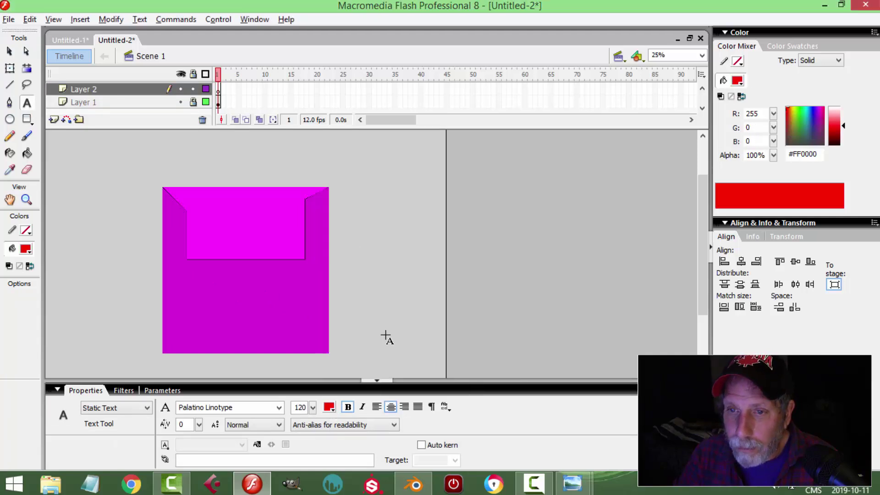
left_click(209, 288)
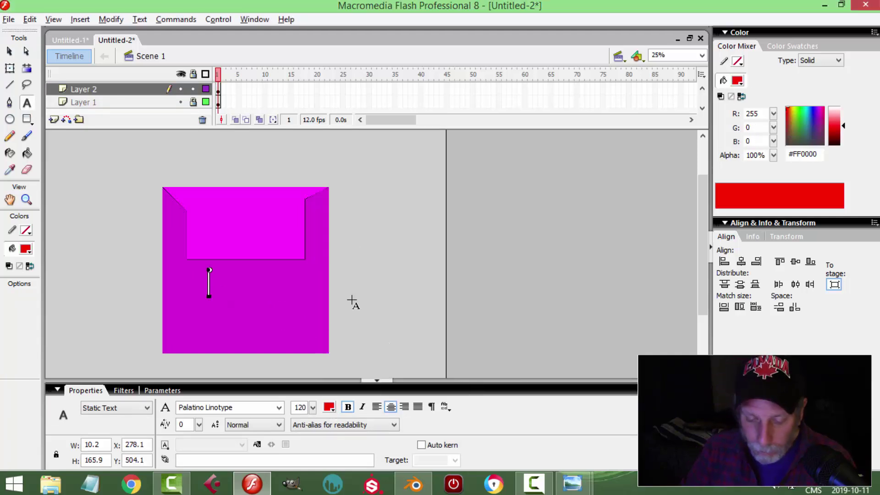
type("FIRST AID")
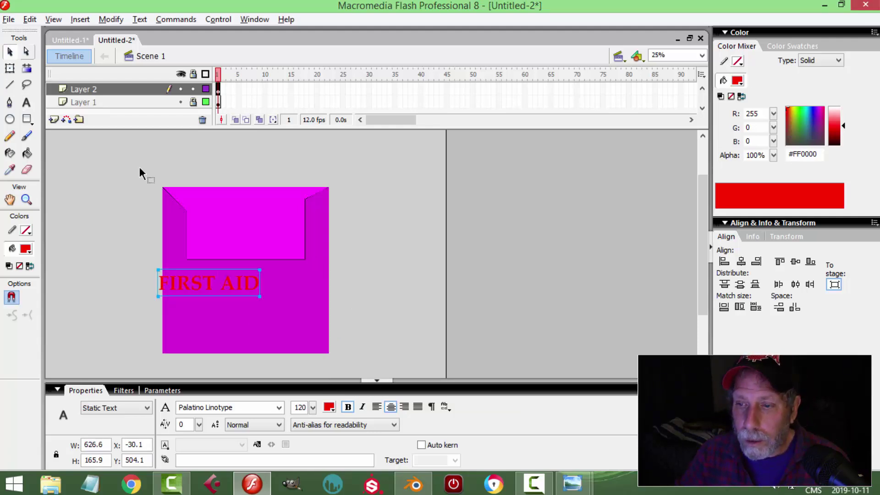
left_click(10, 52)
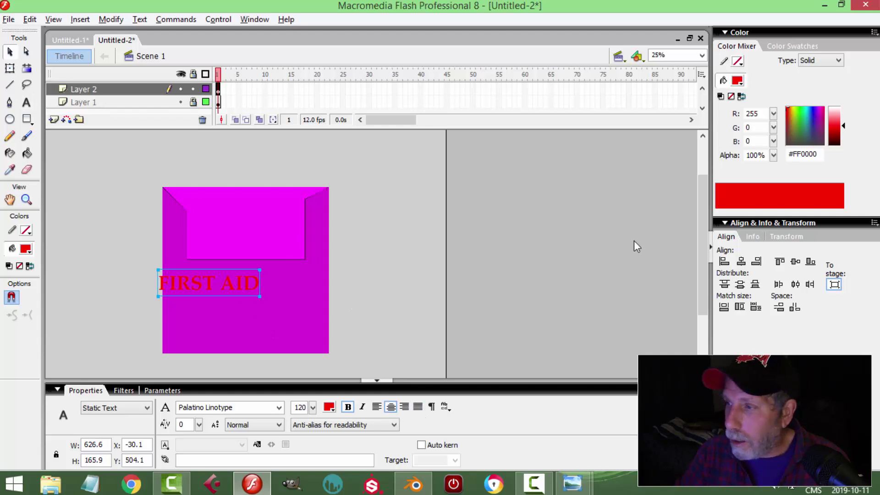
Center the FIRST AID text on the stage and nudge it down to just below the cutout, at Y about 485.
left_click(741, 261)
left_click(795, 261)
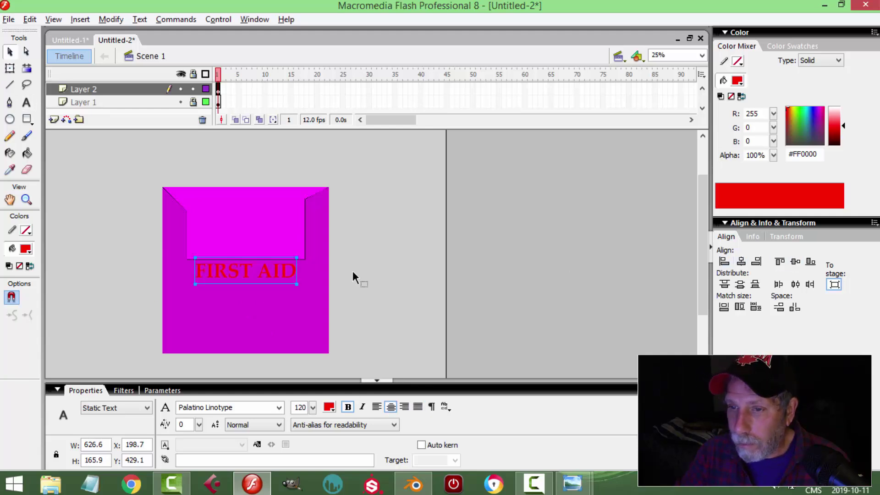
key("shift+Down")
key("shift+Down")
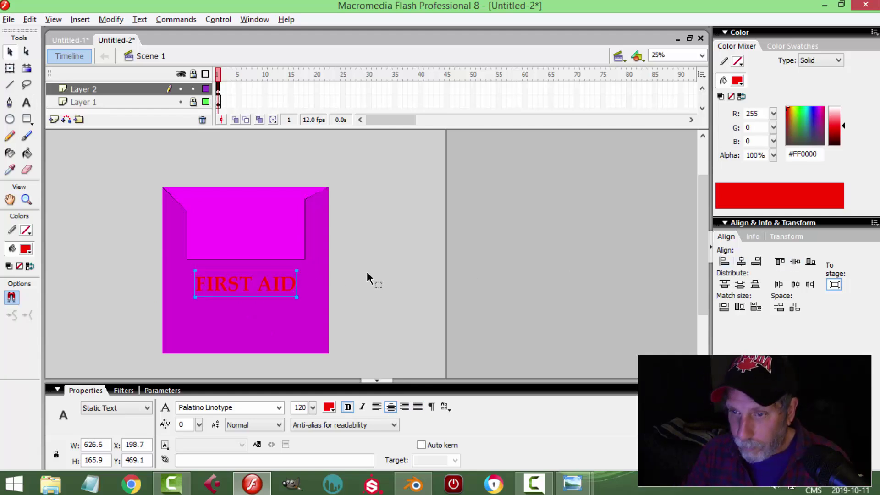
key("Up")
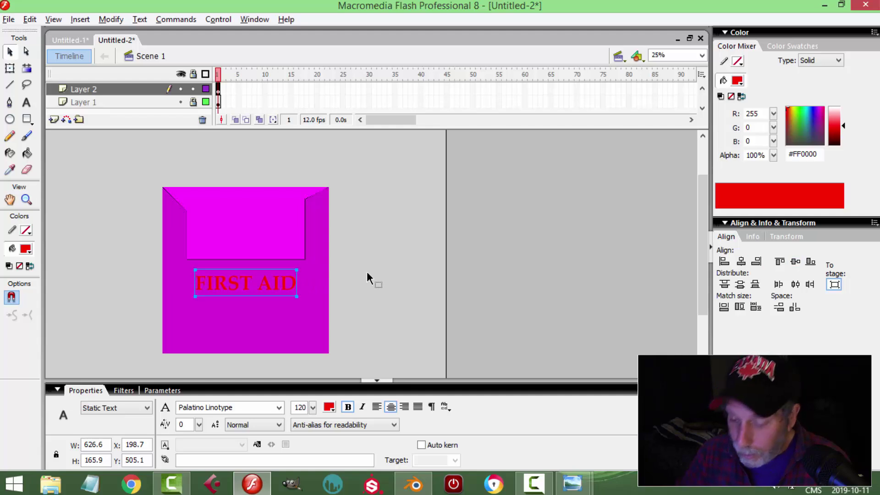
key("Up")
key("Up")
key("Up")
key("Up")
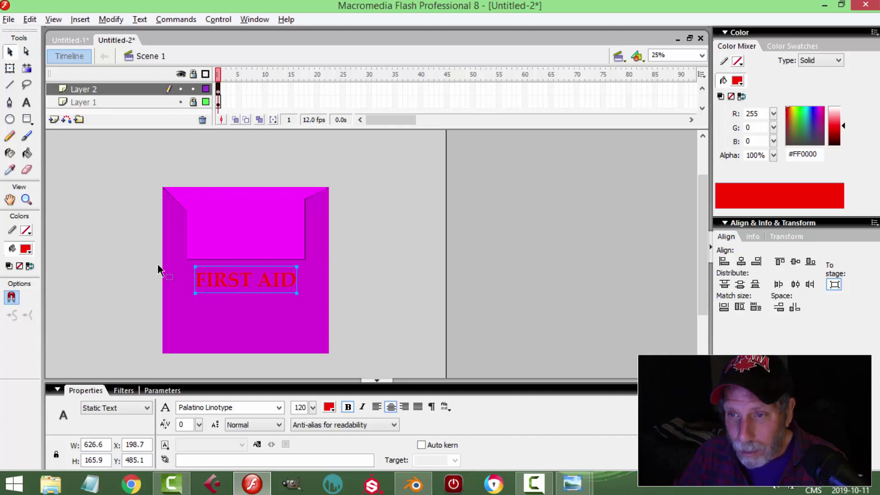
Lock the text layer, add another layer and draw a narrow vertical red rectangle below the FIRST AID text.
left_click(193, 90)
left_click(54, 119)
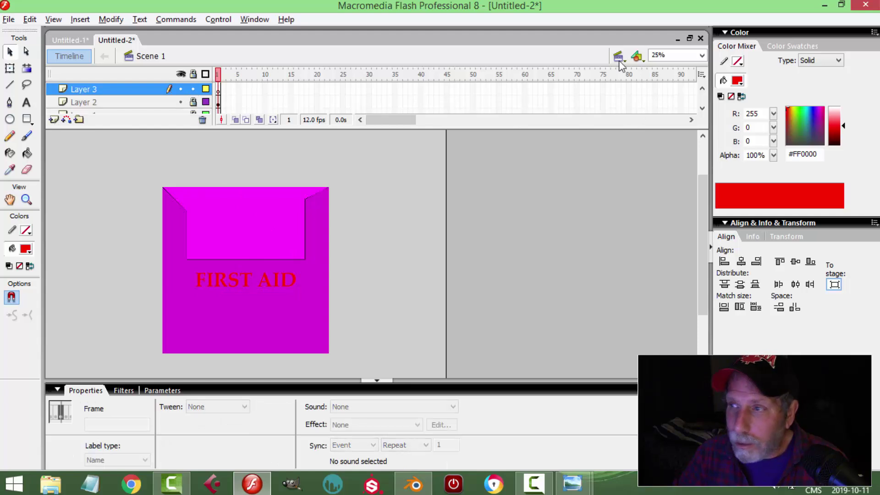
left_click(701, 56)
left_click(661, 98)
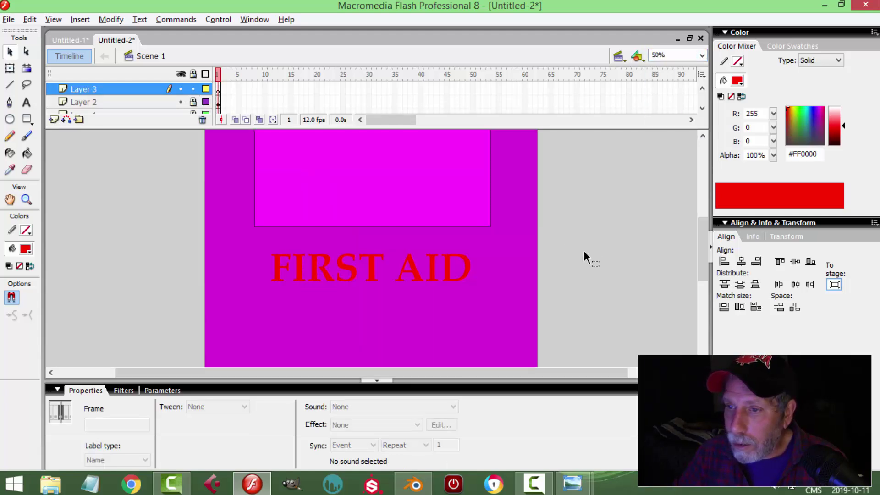
left_click_drag(703, 243, 703, 262)
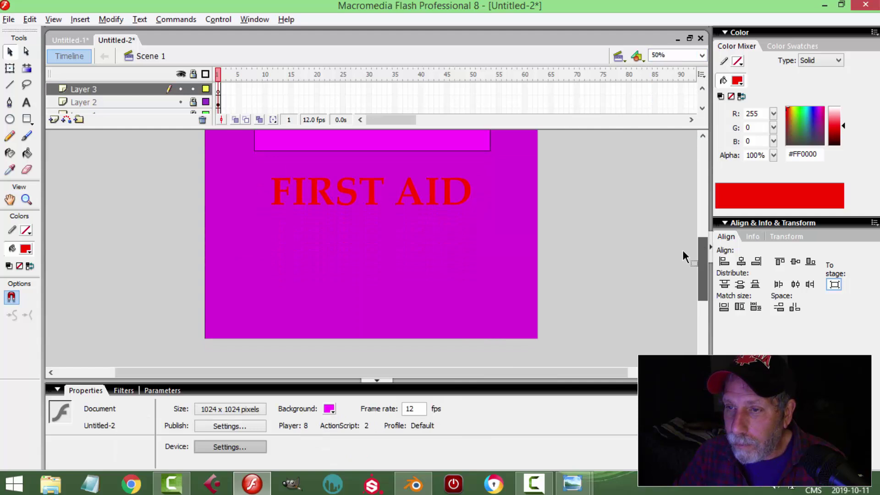
left_click(27, 120)
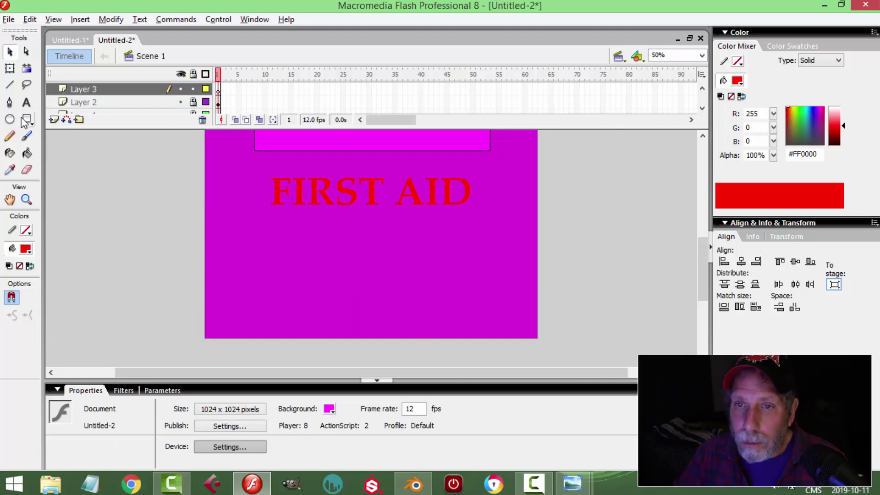
left_click_drag(352, 219, 385, 319)
left_click(9, 52)
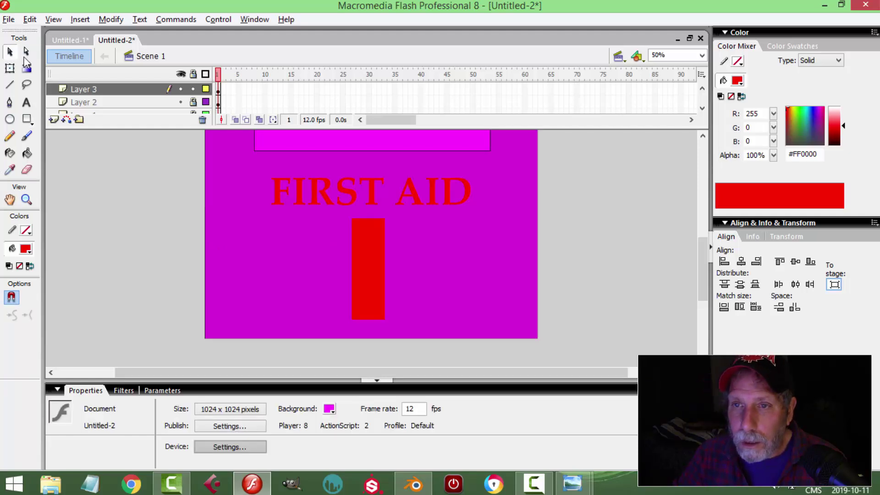
Center the red rectangle horizontally on the stage.
left_click(113, 90)
left_click(29, 19)
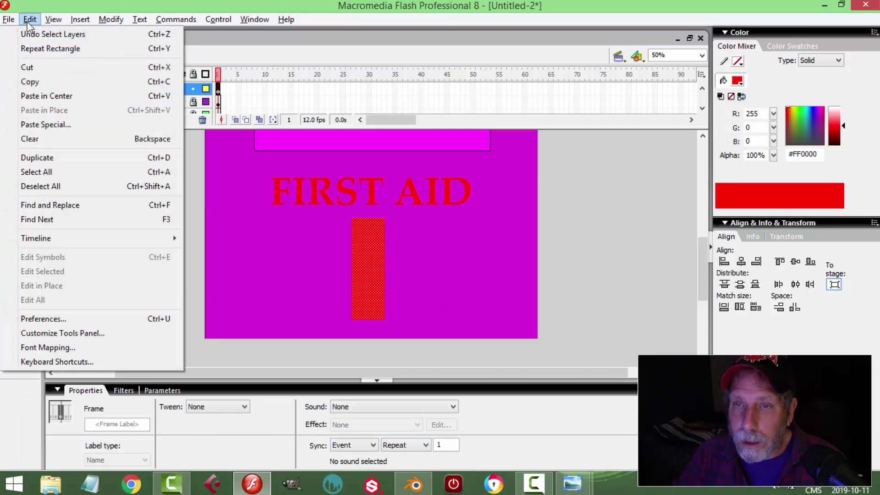
left_click(50, 81)
left_click(741, 261)
Duplicate the red rectangle in place and rotate the copy 90° clockwise to form a cross.
left_click(30, 19)
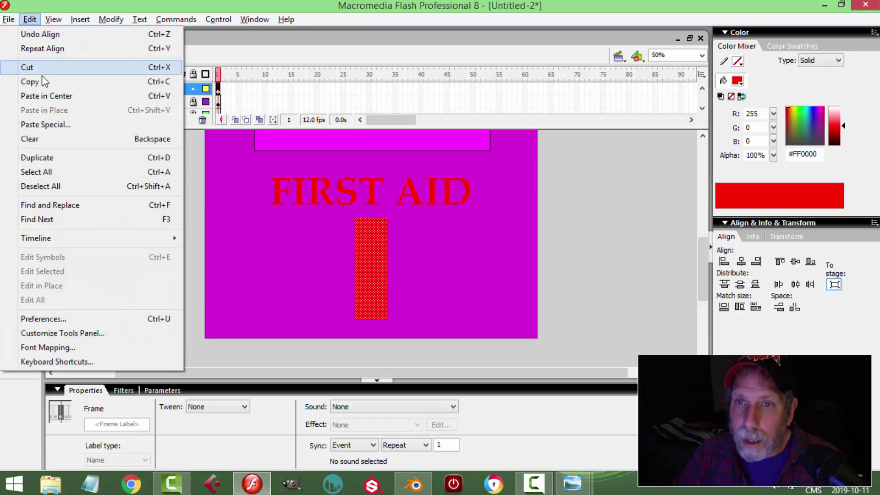
left_click(30, 82)
left_click(29, 19)
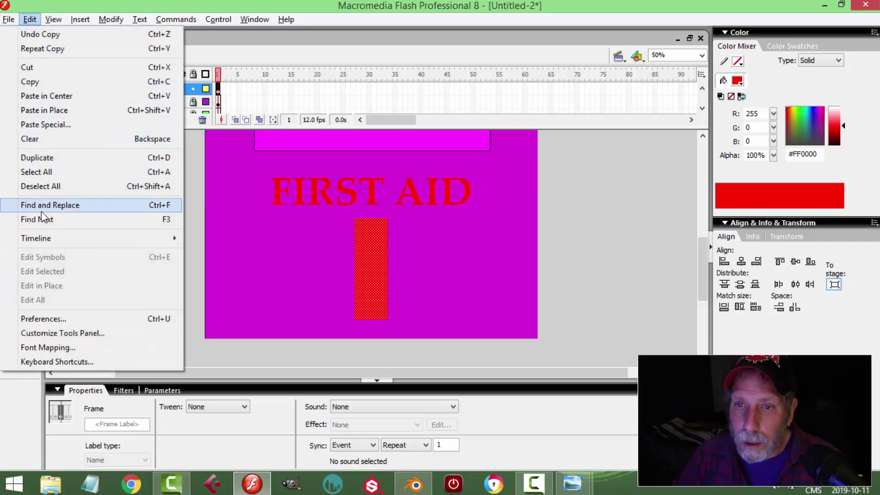
left_click(32, 110)
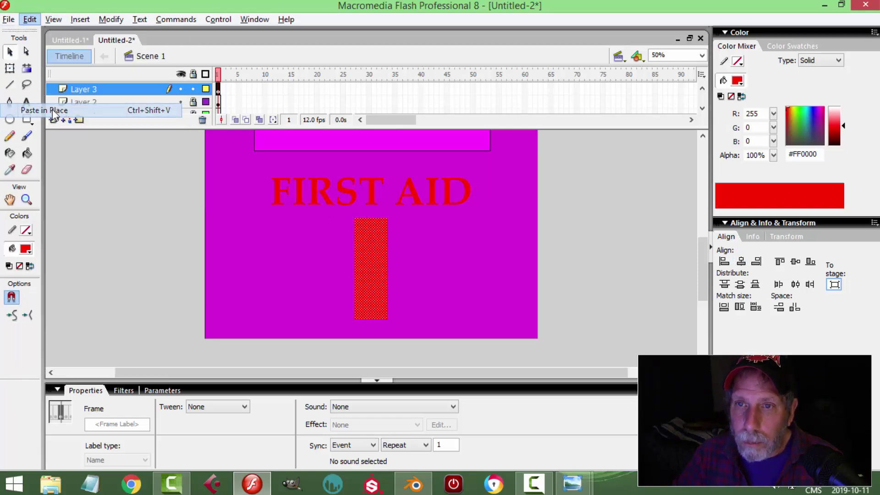
left_click(111, 20)
mouse_move(114, 181)
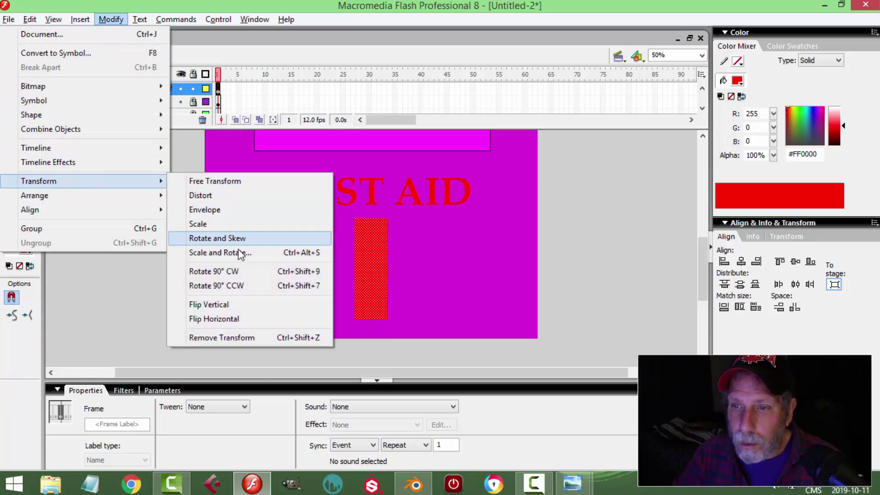
left_click(233, 272)
left_click(582, 259)
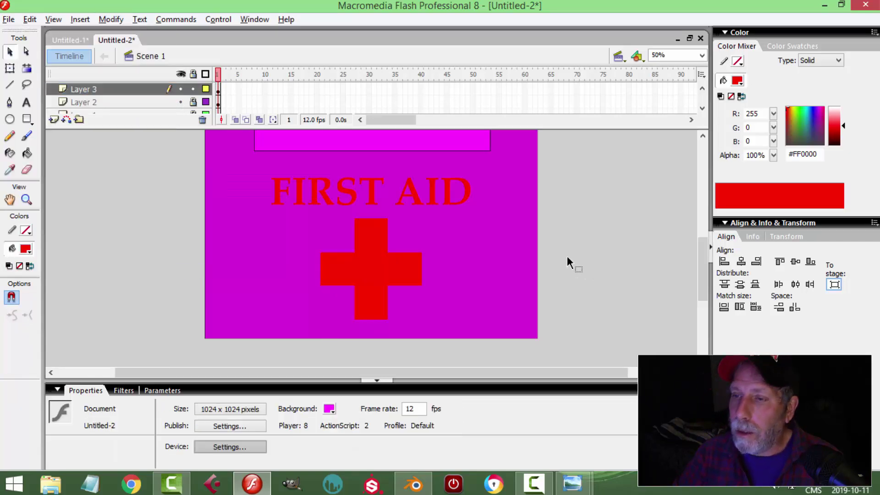
Delete the bottom layer holding the UV cutout and unlock the FIRST AID text layer.
mouse_move(703, 261)
left_mouse_down()
mouse_move(703, 244)
mouse_move(703, 252)
left_mouse_up()
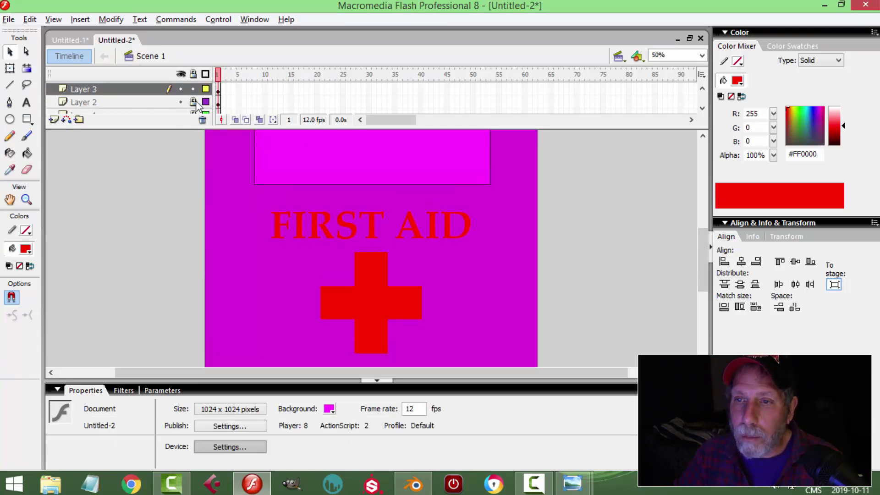
left_click(168, 111)
left_click(202, 121)
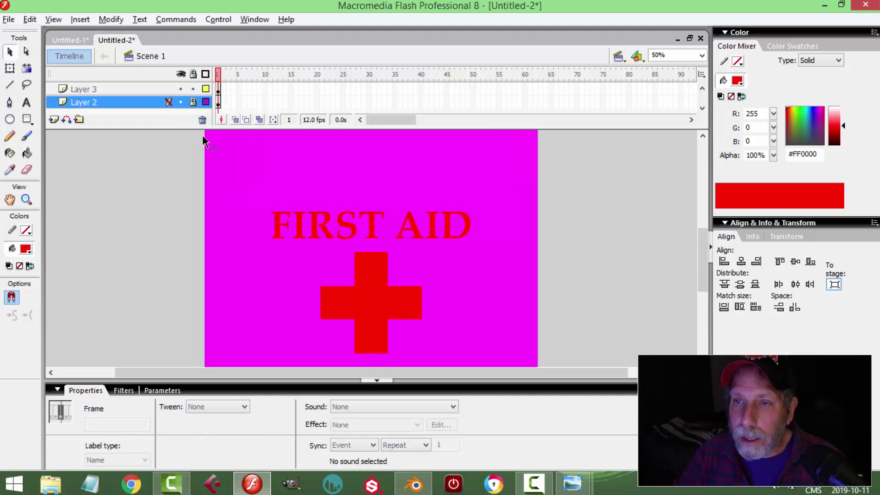
left_click(192, 103)
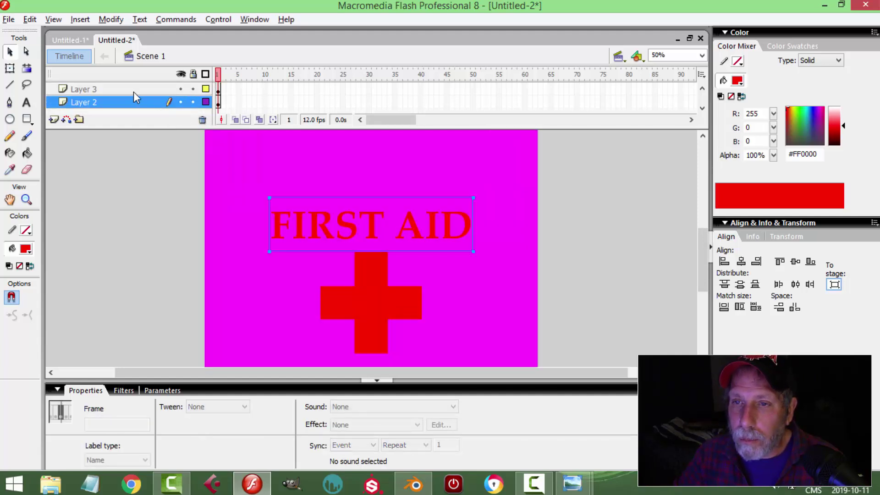
Select the contents of both remaining layers and move the text and cross together to the stage's upper-left corner.
left_click(133, 93)
left_click(135, 104, "shift")
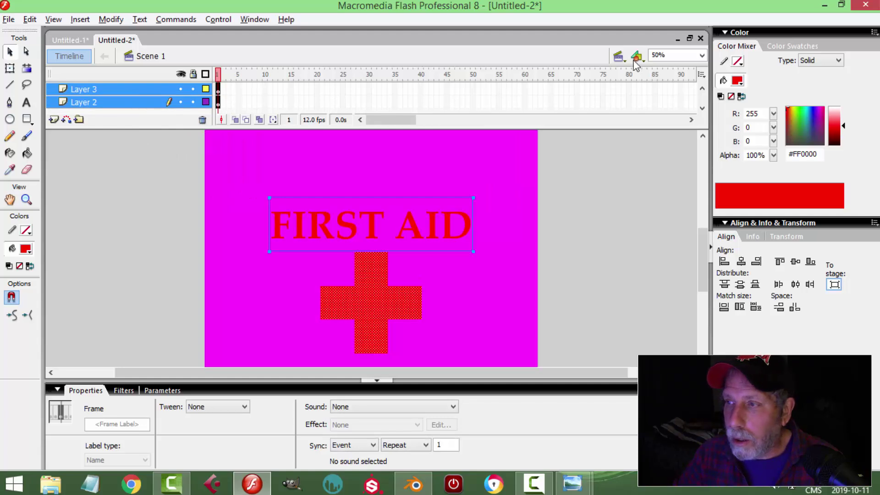
left_click(701, 55)
left_click(673, 91)
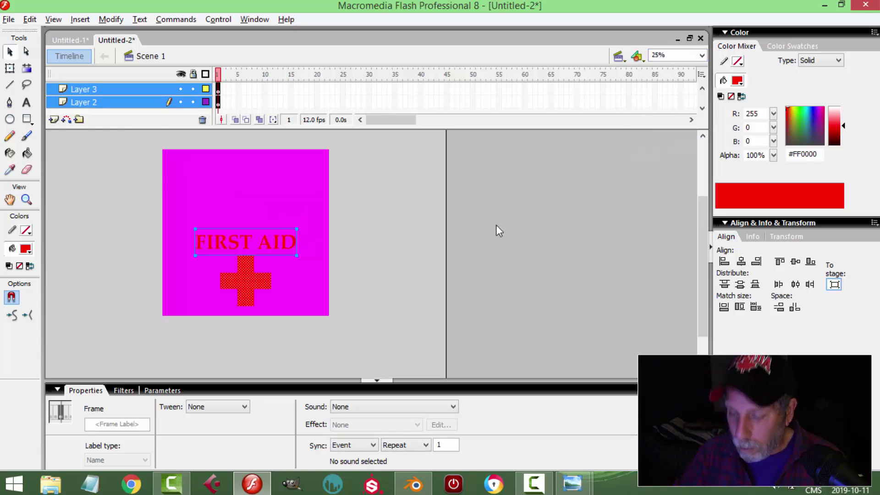
left_click_drag(265, 245, 238, 174)
left_click(279, 200)
Try document widths of 500 px and 600 px around the FIRST AID graphic.
left_click(255, 408)
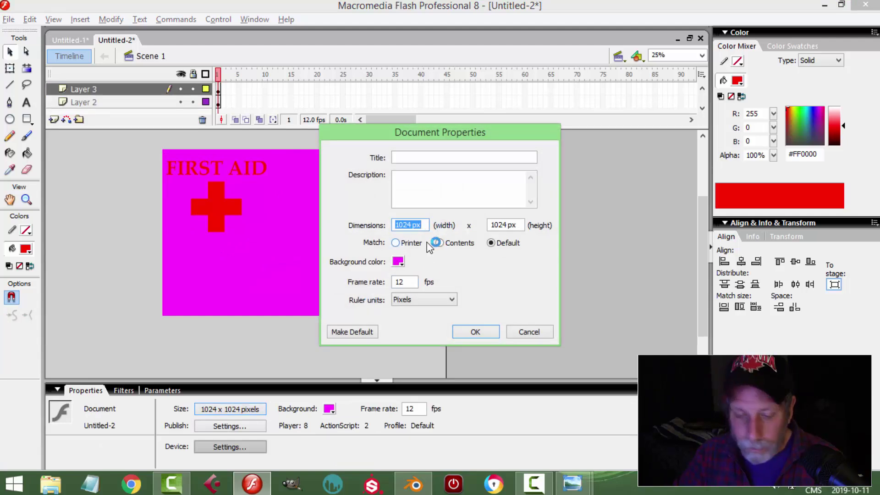
type("500")
key("Return")
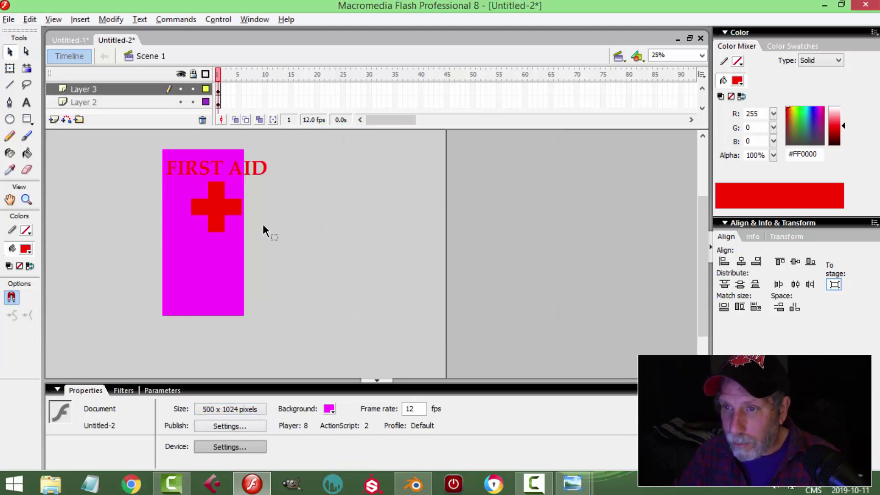
left_click(250, 409)
left_click(399, 225)
key("BackSpace")
type("6")
key("Return")
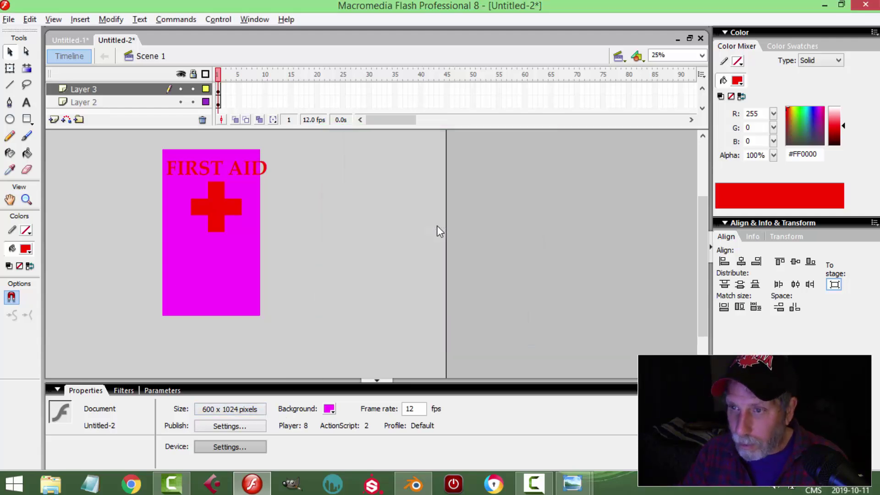
Set the document width to 700 px.
left_click(230, 409)
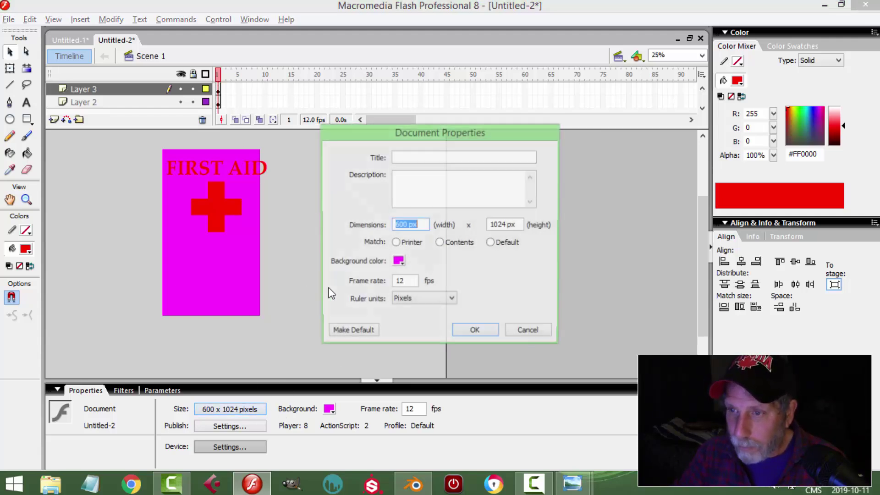
left_click(399, 224)
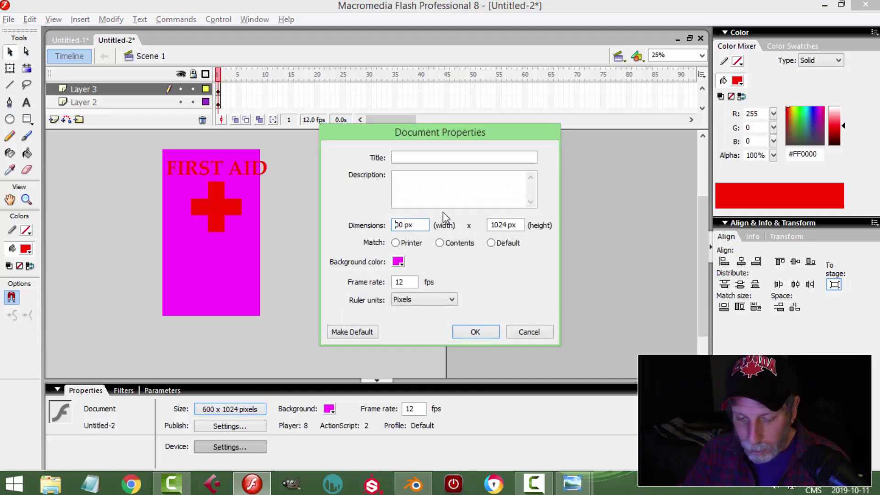
type("7")
key("Return")
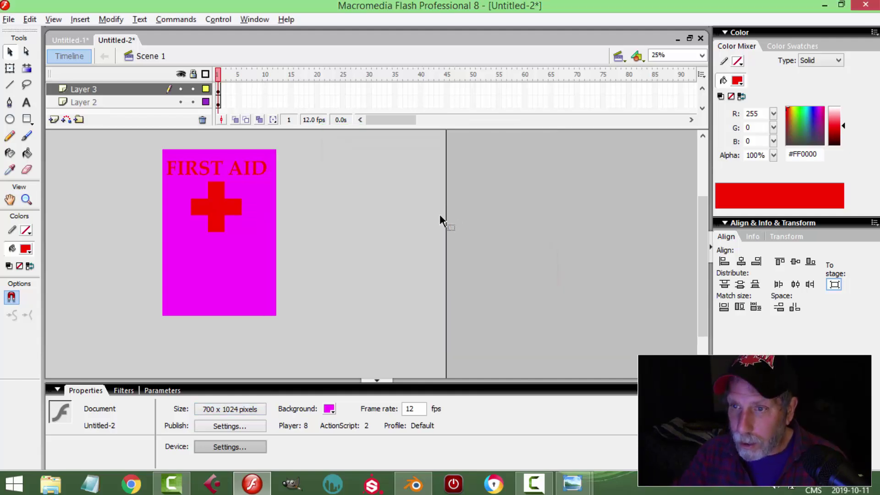
Try a document height of 450 px.
left_click(232, 410)
left_click_drag(508, 225, 485, 225)
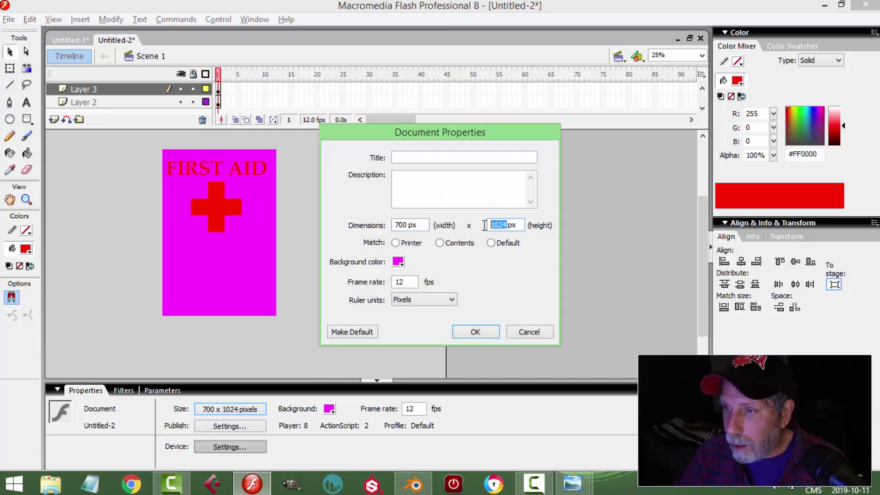
type("45")
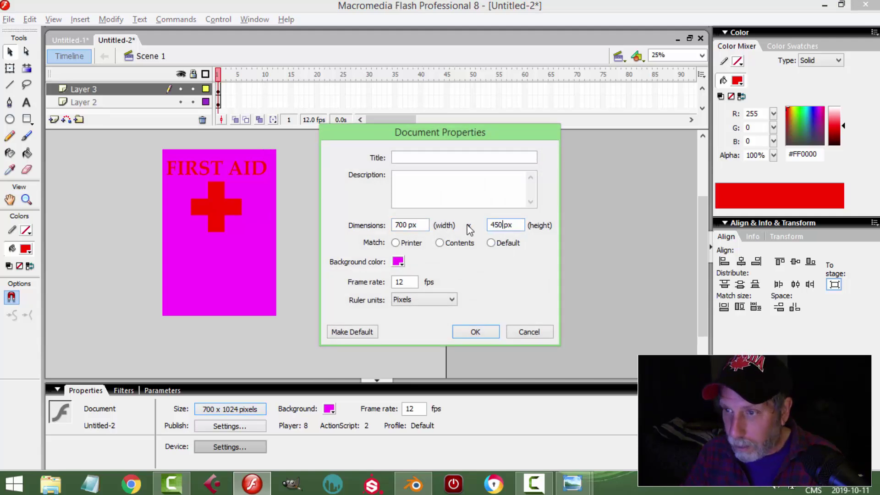
key("Return")
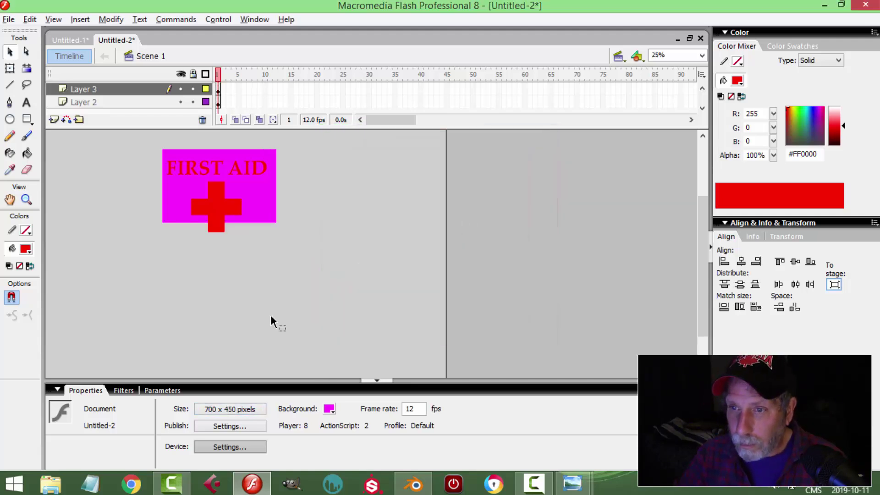
Set the document height to 500 px.
left_click(225, 410)
left_click_drag(499, 224, 487, 225)
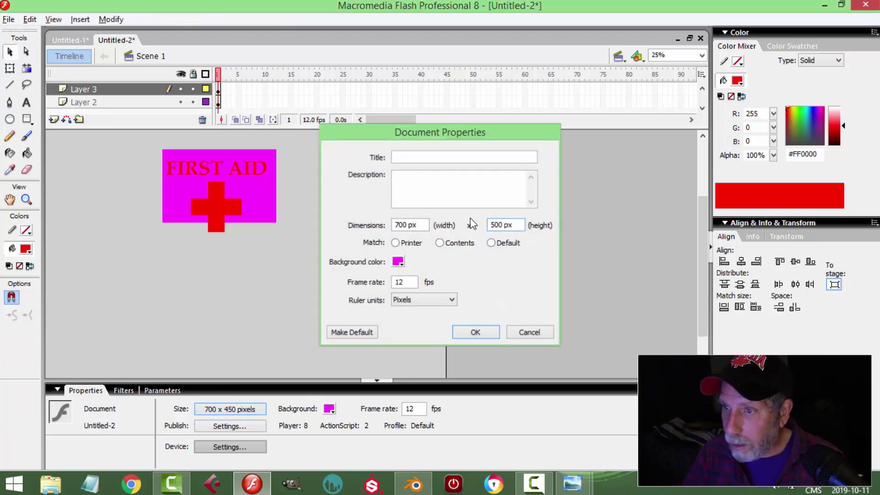
key("Return")
Select the FIRST AID text and cross together and nudge them up to Y -3 so the cross fits inside the stage.
left_click_drag(134, 133, 305, 267)
scroll(326, 244, "up", 5)
scroll(326, 244, "down", 3)
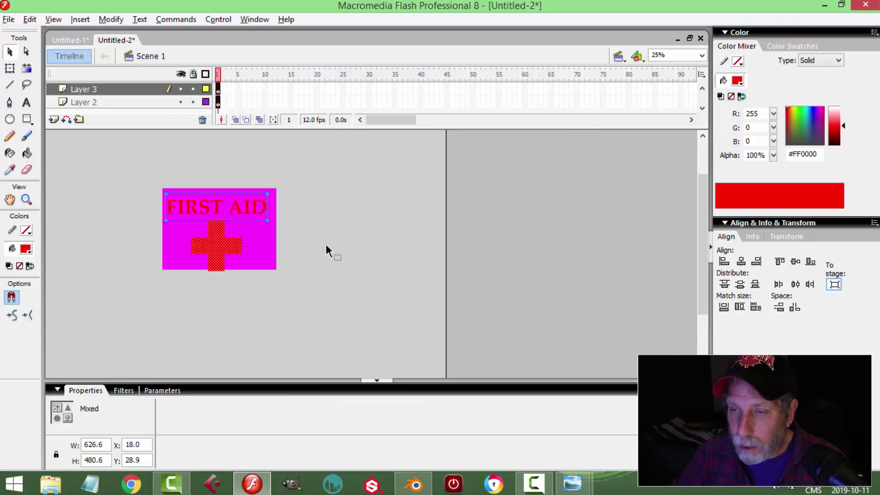
key("Up")
key("Up")
key("Up")
key("Up")
key("Up")
key("Up")
key("Up")
key("Up")
key("Up")
key("Up")
key("Up")
key("Up")
key("Up")
key("Up")
key("Up")
key("Up")
key("Up")
key("Up")
key("Up")
key("Up")
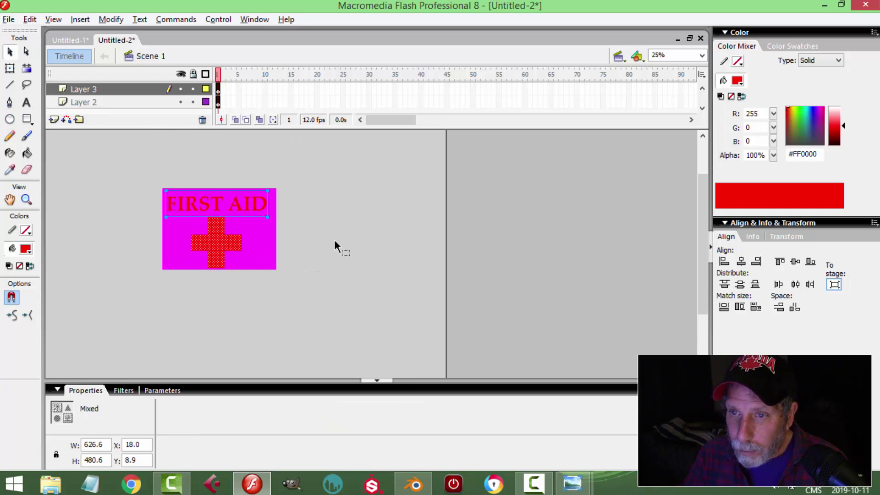
key("Up")
key("Up")
key("Up")
key("Up")
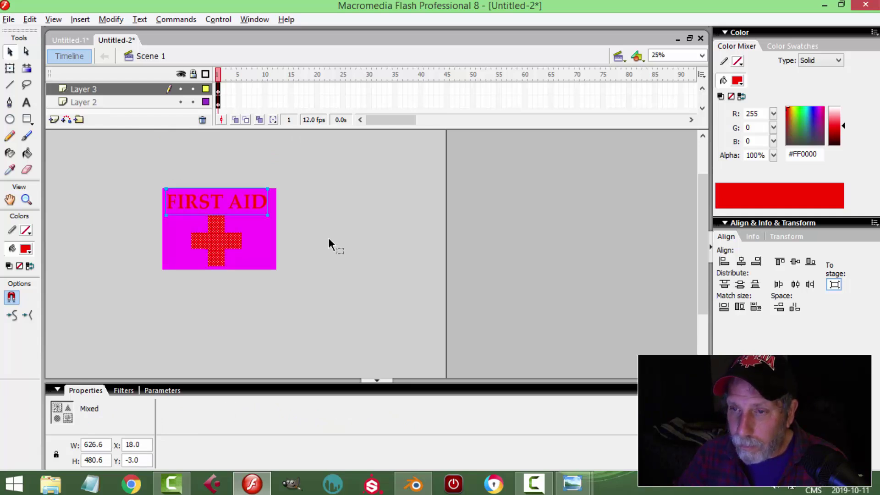
left_click(346, 253)
Center the FIRST AID text and the red cross horizontally on the stage, one after the other.
left_click(266, 207)
left_click(740, 262)
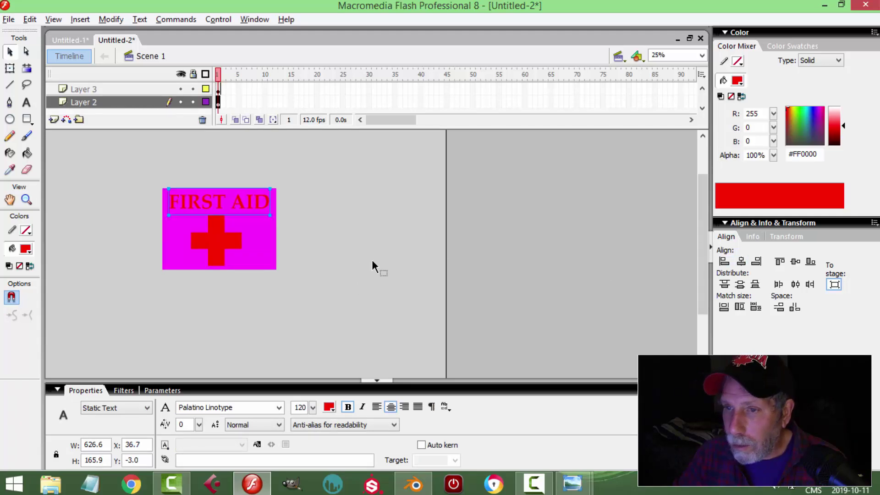
left_click(230, 242)
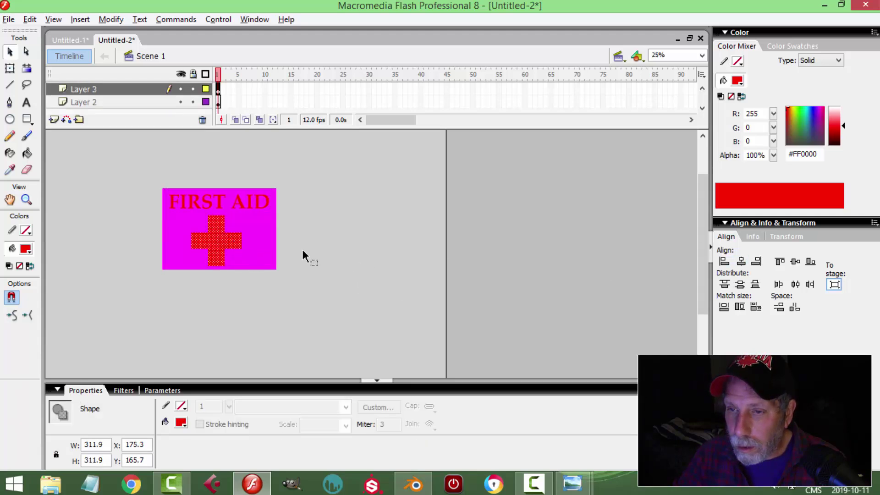
left_click(741, 262)
left_click(338, 261)
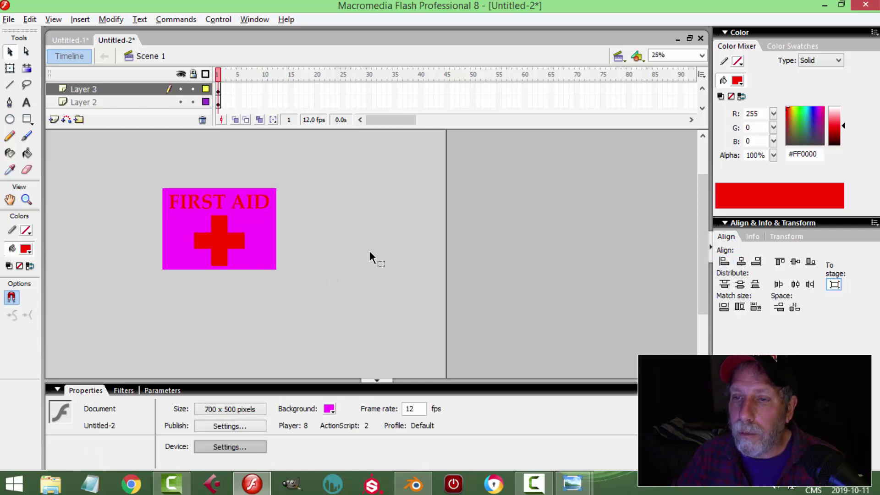
Start a PNG image export and choose the EXPORT SCIFI MEDKIT VIDEO folder as its destination.
left_click(8, 20)
mouse_move(127, 231)
left_click(199, 229)
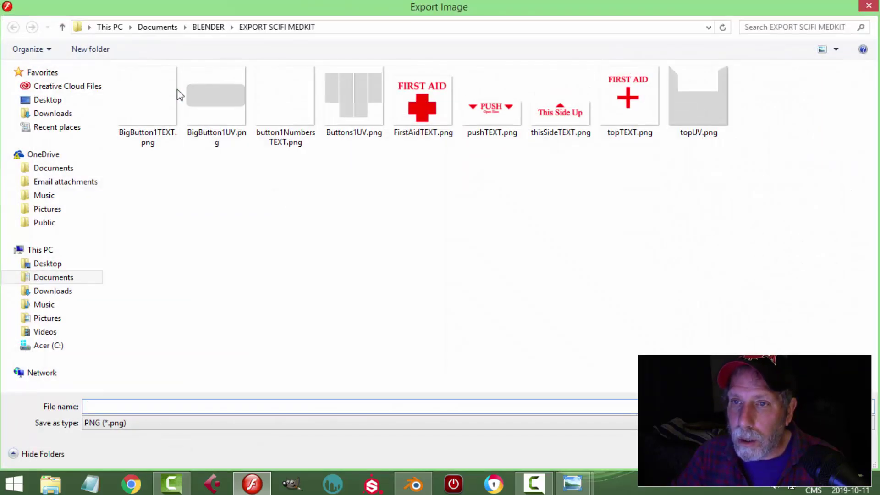
left_click(208, 27)
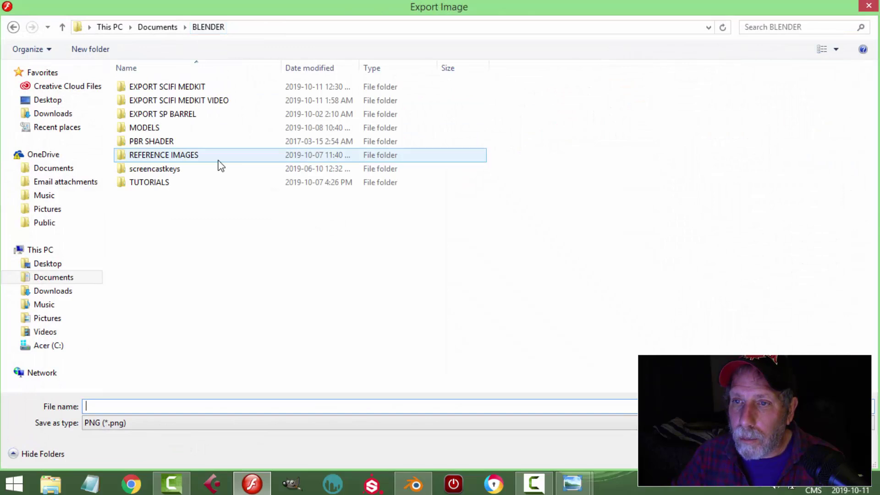
double_click(199, 102)
Name the image FirstAidTEXT.png and export it at 700 x 500 pixels, 24 bit with alpha channel.
left_click(153, 114)
left_click(109, 406)
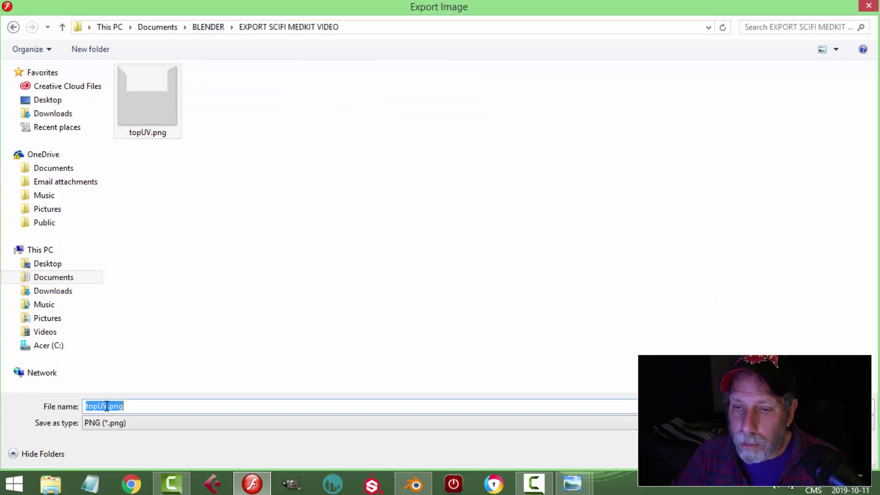
left_click(107, 406)
key("BackSpace")
key("BackSpace")
key("BackSpace")
key("BackSpace")
key("BackSpace")
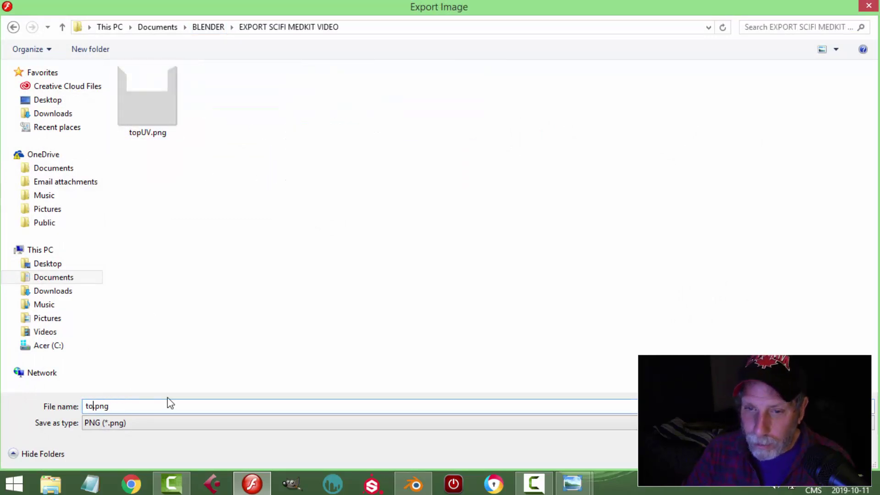
type("FirstAidTEXT")
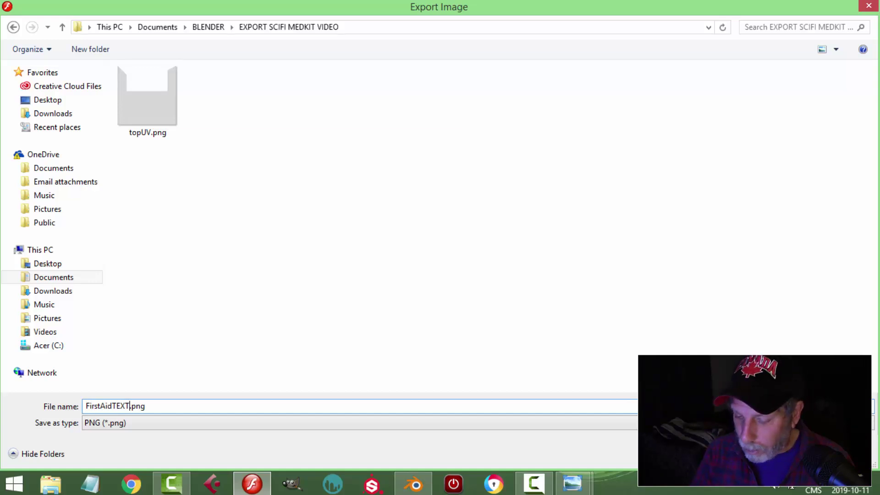
key("Return")
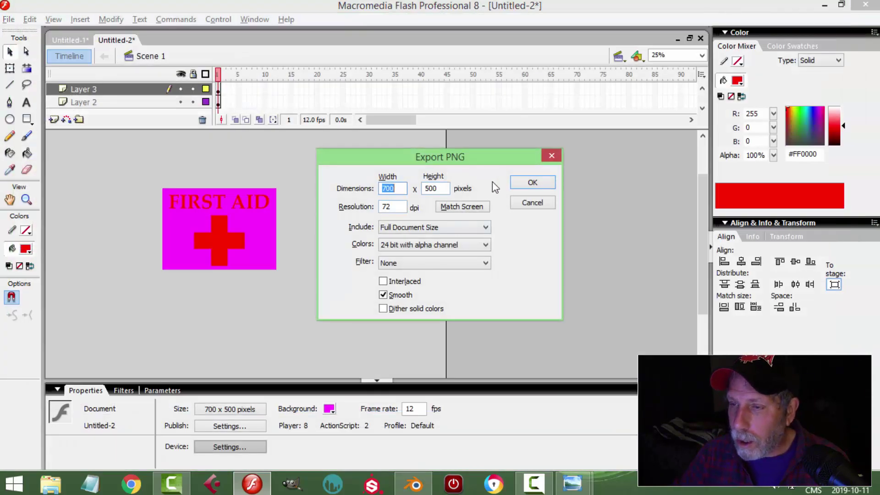
left_click(532, 183)
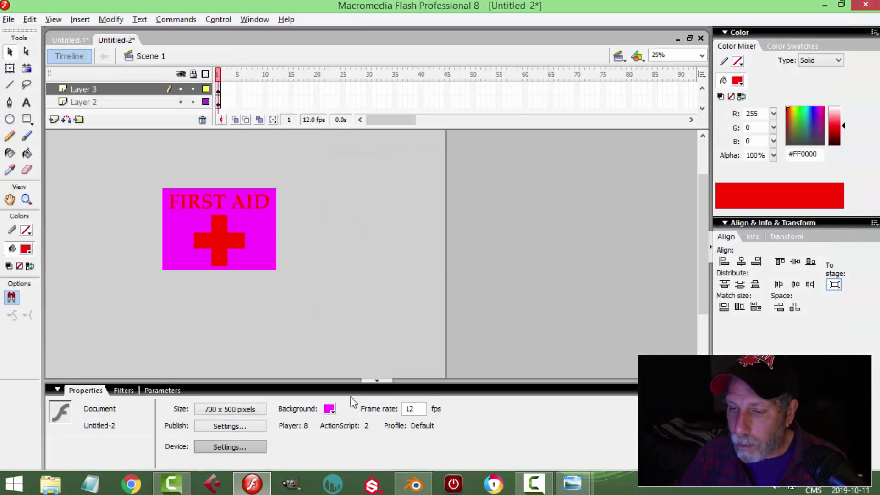
Switch to Blender and open the Shading workspace for the med kit's top.
left_click(412, 485)
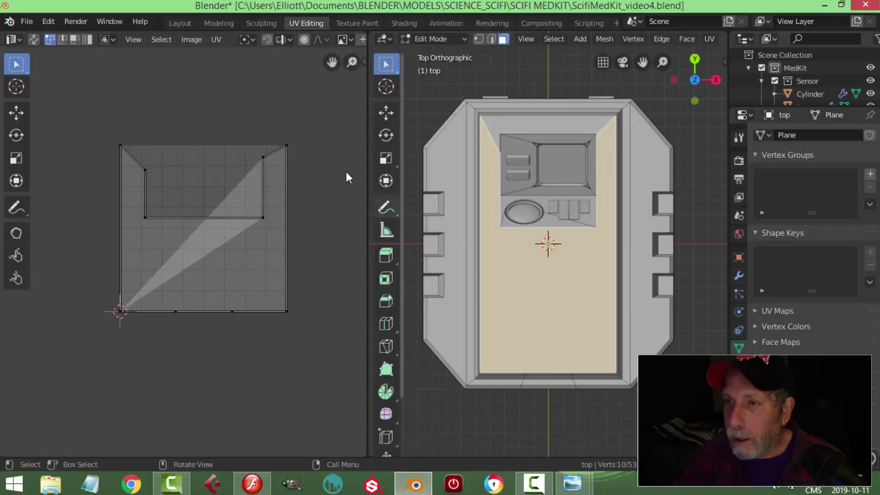
left_click(404, 23)
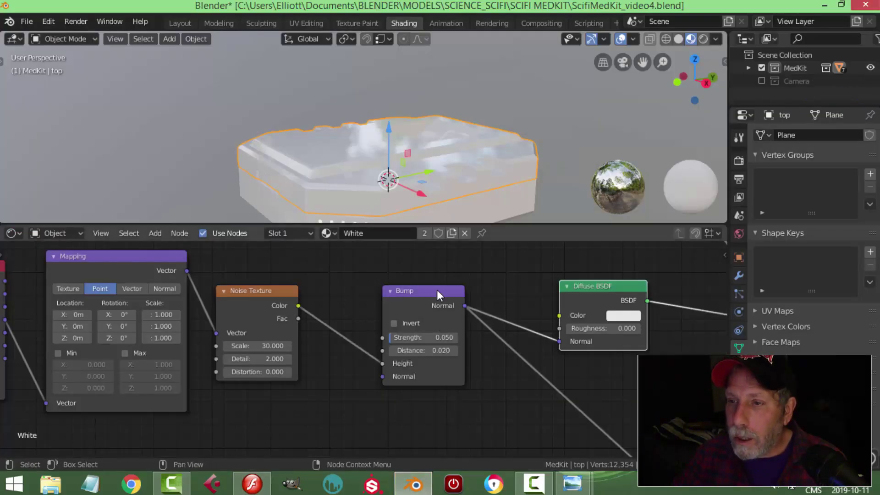
Switch back to the Modeling workspace and deselect everything, with the whole med kit in view.
scroll(402, 330, "down", 1)
middle_click_drag(437, 252, 411, 272)
left_click(218, 23)
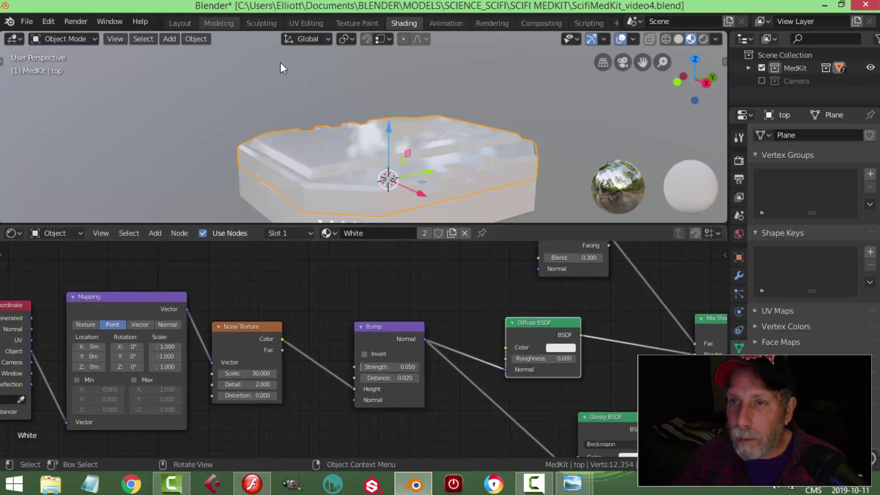
key("Tab")
key("alt+a")
scroll(419, 214, "down", 3)
middle_click_drag(449, 222, 381, 274)
scroll(395, 260, "up", 2)
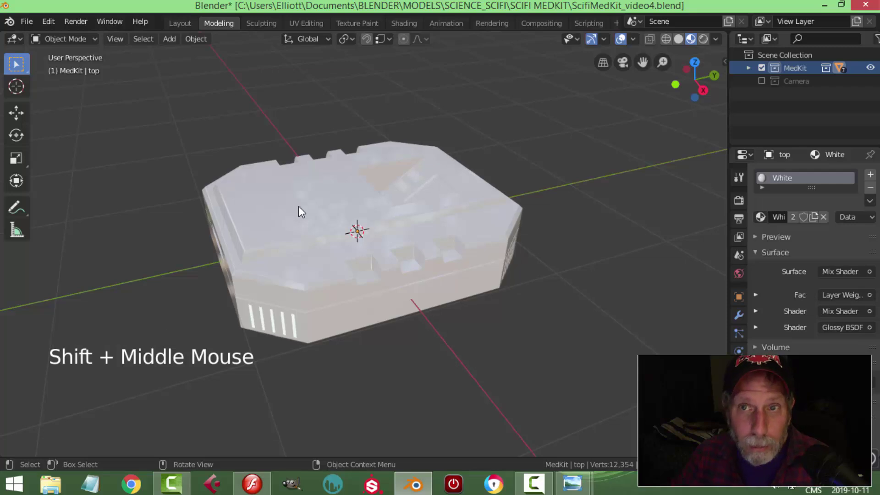
Search the add-on preferences for IMAG and check whether Import Images as Planes is enabled.
left_click(28, 23)
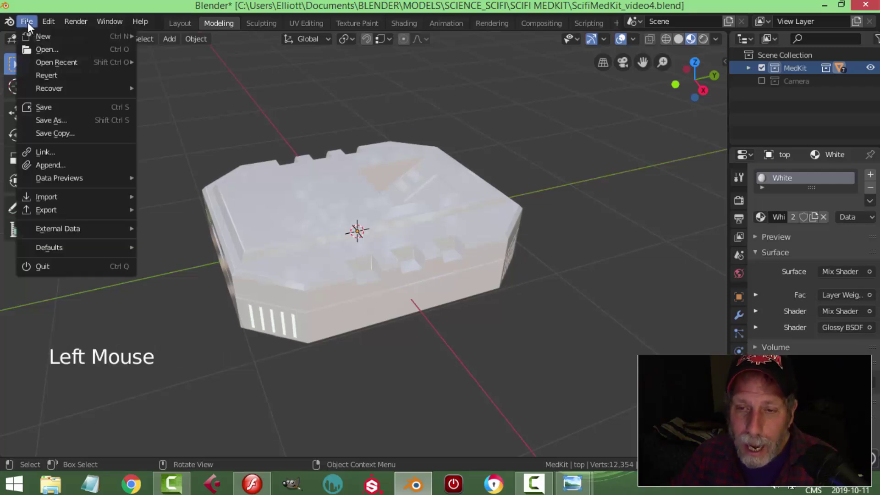
mouse_move(47, 26)
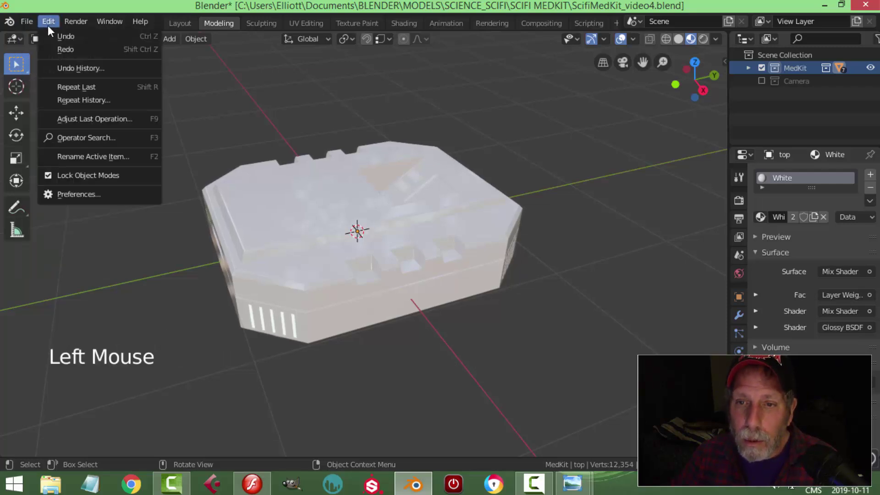
left_click(85, 194)
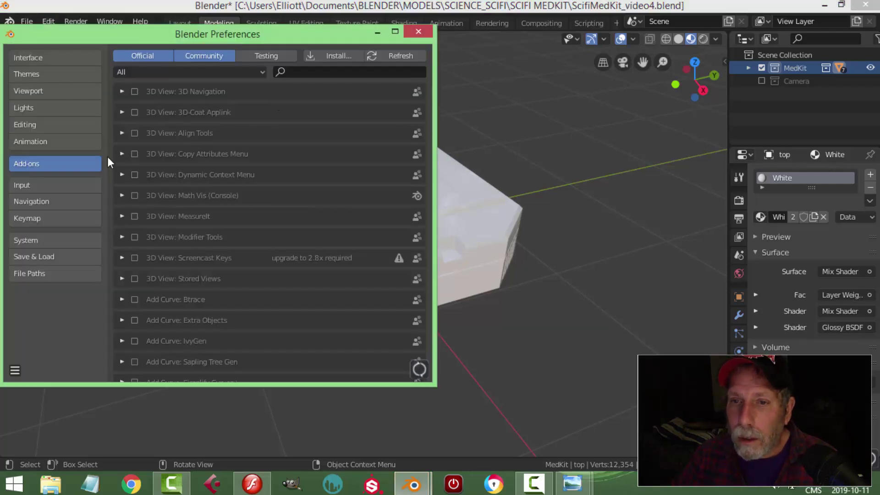
left_click(298, 71)
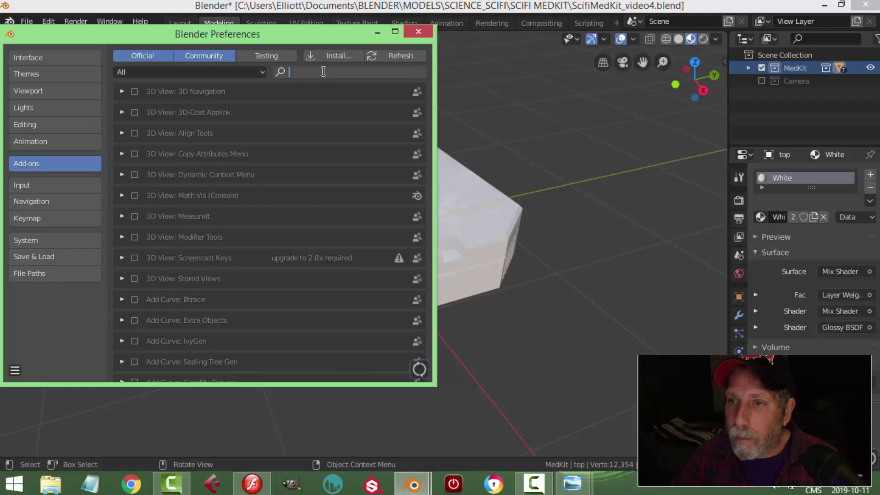
type("IMAG")
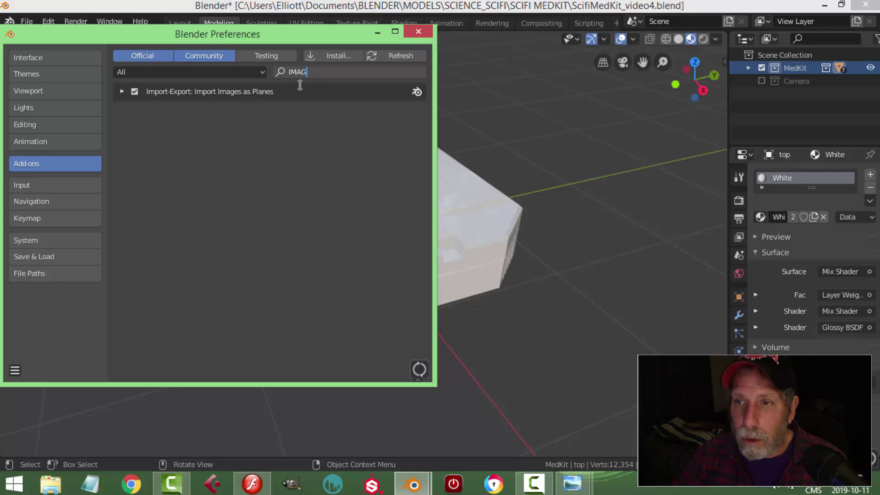
left_click(418, 33)
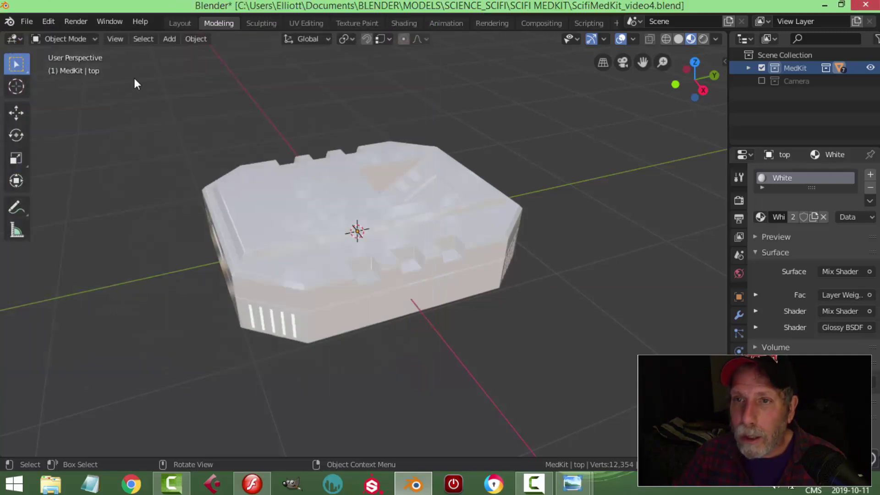
Import FirstAidTEXT.png from the EXPORT SCIFI MEDKIT VIDEO folder as an image plane.
left_click(28, 22)
mouse_move(62, 198)
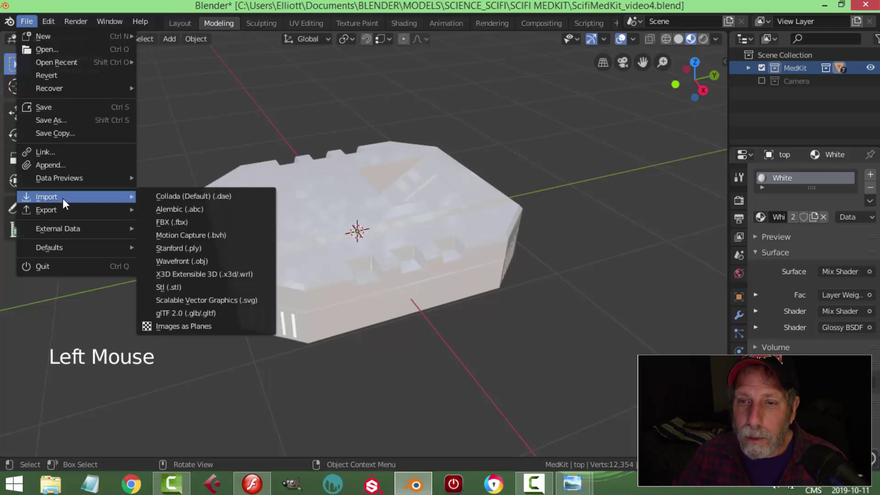
left_click(181, 326)
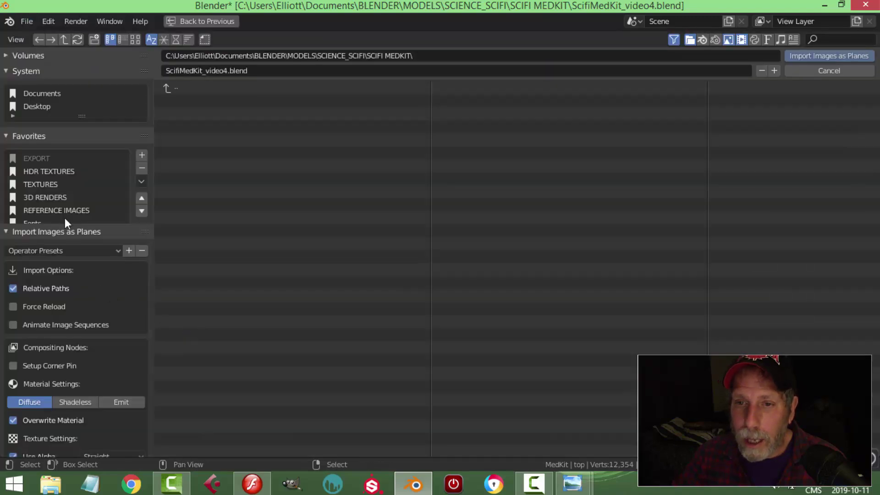
scroll(87, 216, "down", 3)
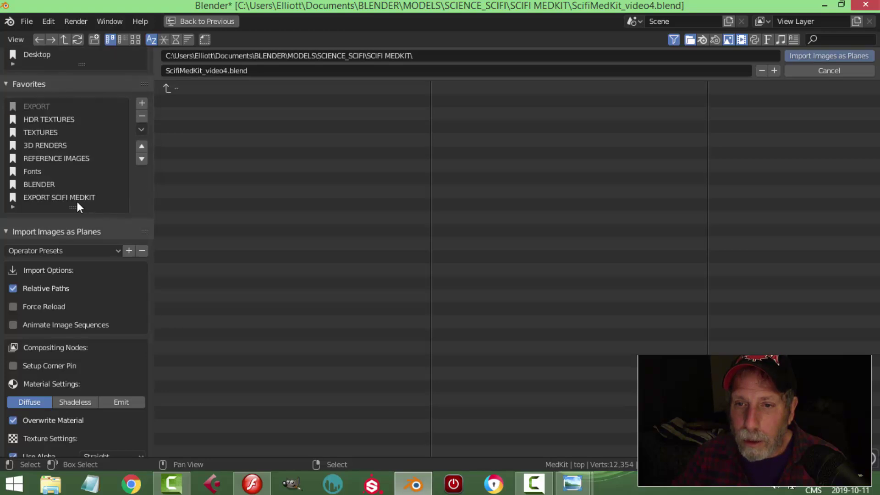
left_click(76, 200)
left_click(166, 87)
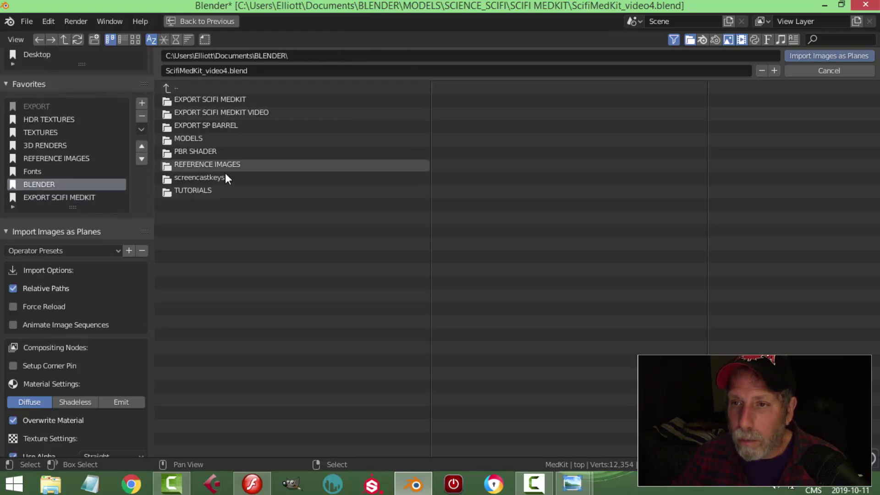
left_click(229, 113)
left_click(213, 100)
left_click(804, 57)
Raise the FIRST AID plane about 0.438 m along Z so it sits above the med kit's lid.
scroll(392, 194, "down", 1)
left_click_drag(358, 187, 356, 143)
middle_click_drag(464, 218, 389, 229)
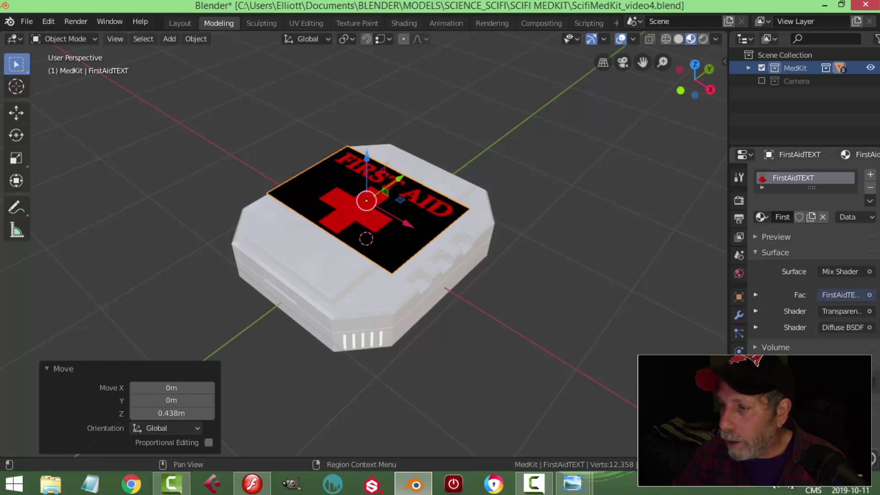
Open the FirstAidTEXT material in the Shading workspace and rearrange its image texture, shader and output nodes into a readable layout.
left_click(404, 23)
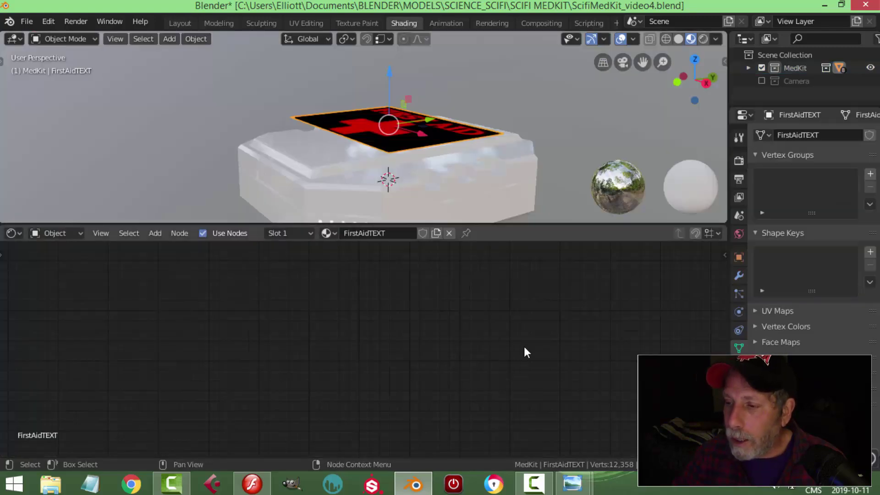
middle_click_drag(554, 360, 273, 304)
middle_click_drag(514, 386, 462, 389, "shift")
scroll(372, 321, "up", 1)
left_click_drag(360, 364, 423, 357)
left_click(381, 366)
left_click_drag(276, 358, 209, 270)
left_click_drag(352, 265, 365, 288)
left_click_drag(398, 356, 335, 359)
left_click_drag(353, 292, 344, 299)
middle_click_drag(486, 352, 463, 375)
scroll(463, 385, "up", 2)
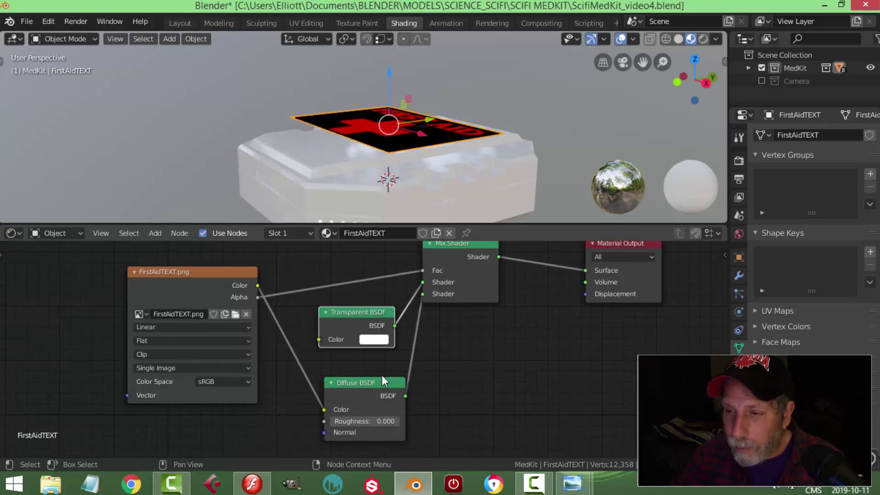
scroll(490, 340, "down", 2)
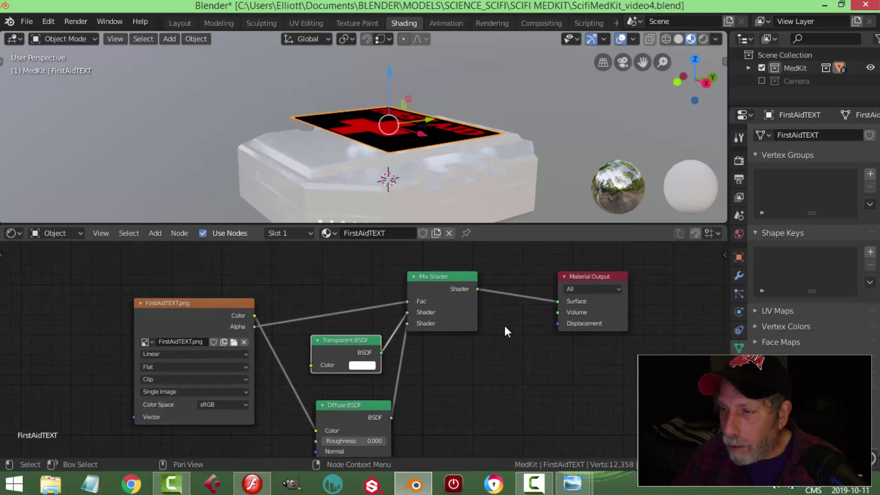
left_click_drag(585, 280, 554, 272)
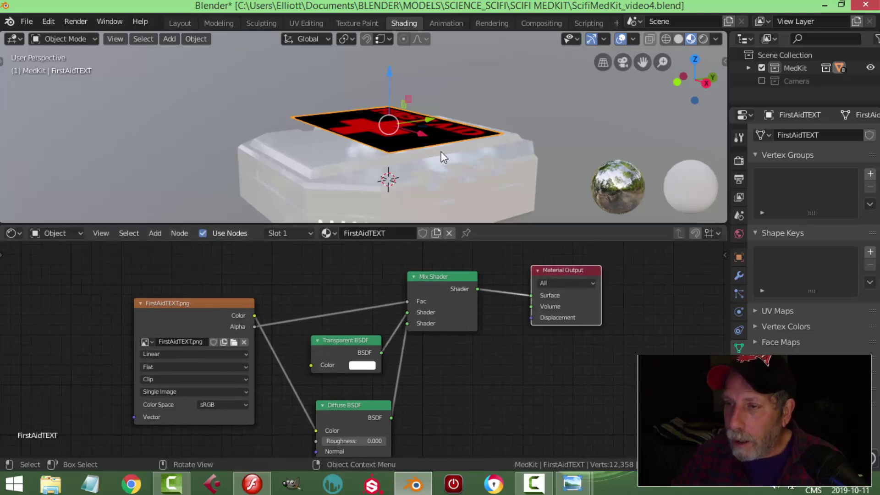
Return to the Modeling workspace and scale the FIRST AID plane's face down in Edit Mode.
left_click(220, 24)
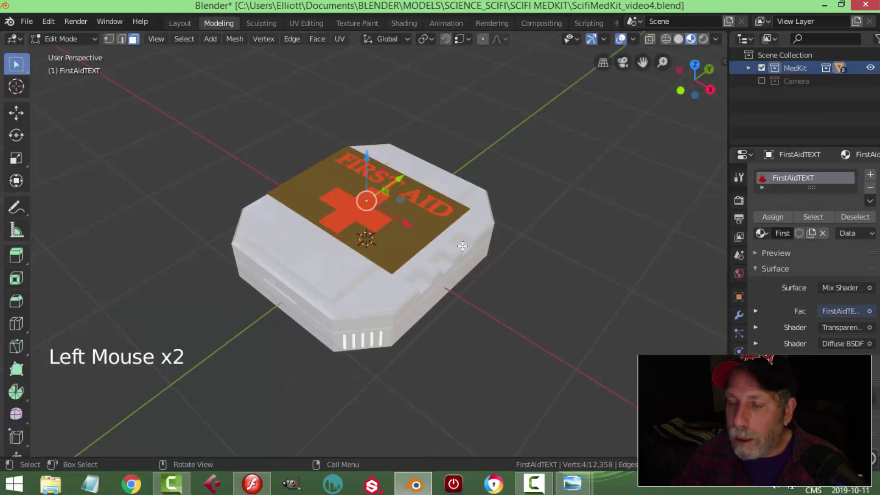
key("Tab")
scroll(456, 233, "up", 2)
middle_click_drag(460, 224, 472, 238)
key("Tab")
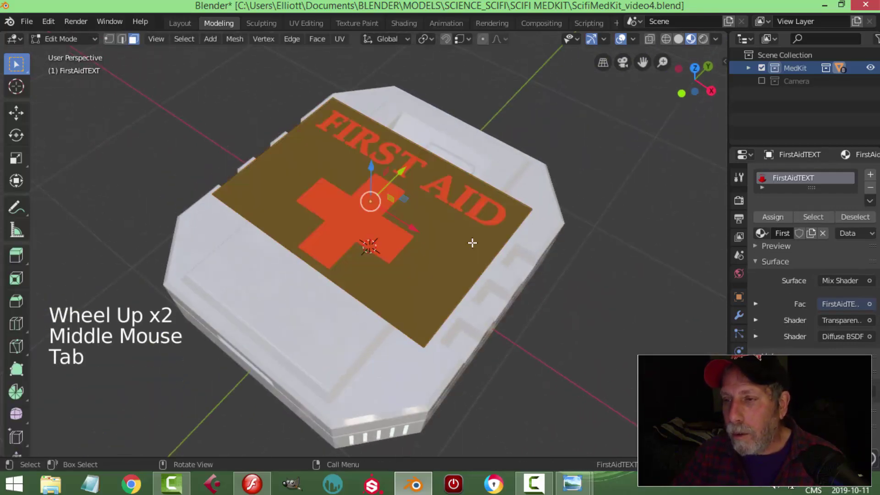
middle_click_drag(525, 242, 552, 220)
key("s")
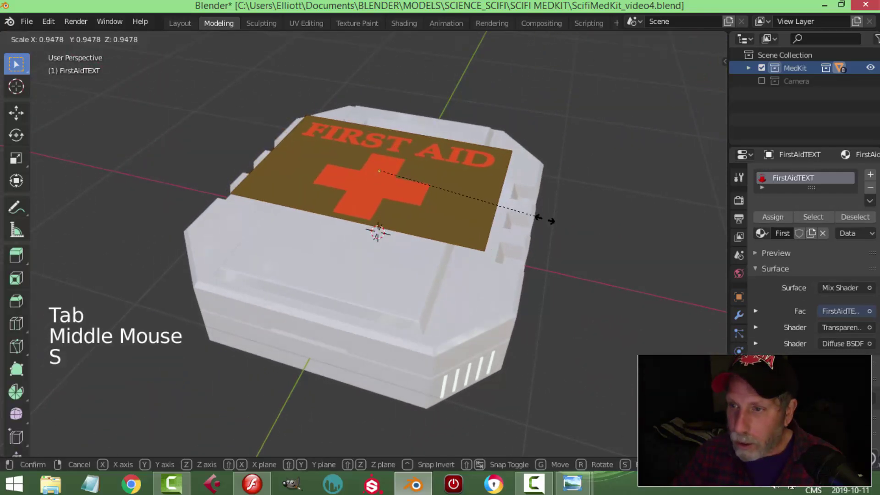
left_click(485, 216)
Move the plane's face along Y onto the lid's flat area opposite the recessed control panel and leave Edit Mode.
middle_click_drag(492, 222, 423, 214)
left_click_drag(401, 163, 331, 171)
key("Tab")
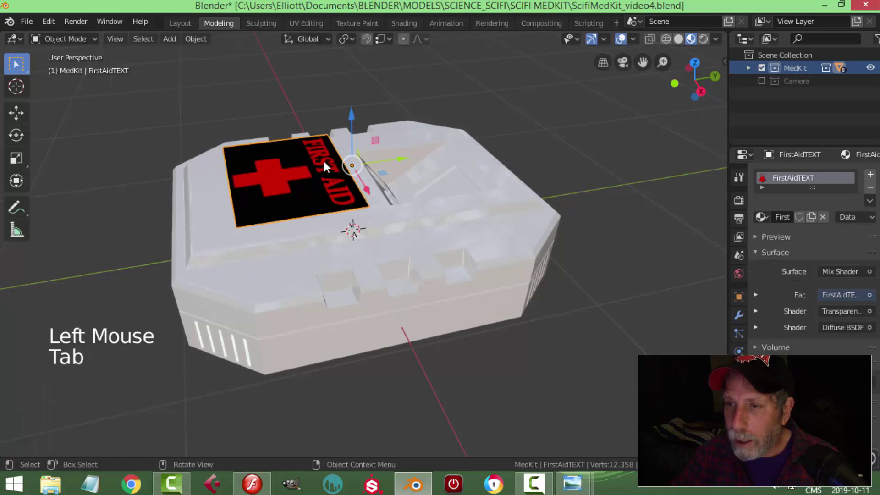
Set the FIRST AID plane's origin to its geometry.
left_click(204, 38)
mouse_move(228, 69)
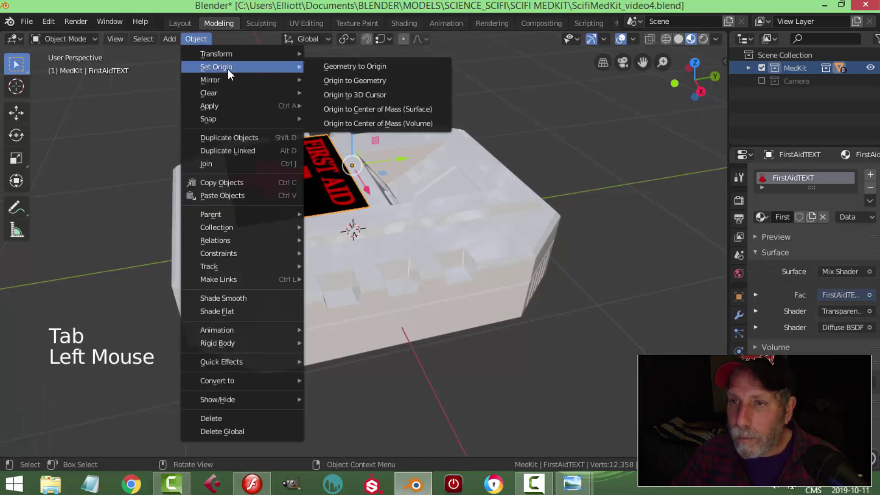
left_click(350, 81)
Lower the FIRST AID plane along Z until it rests just above the lid, with a final move of about -0.0213 m.
left_click_drag(285, 126, 288, 137)
middle_click_drag(354, 238, 425, 198)
scroll(405, 221, "up", 2)
left_click_drag(350, 59, 352, 65)
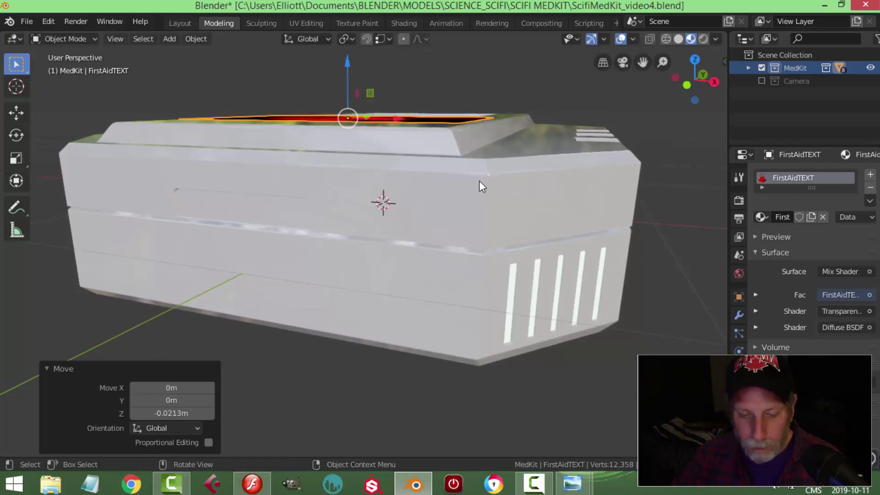
Resize the FIRST AID plane in top view to fit within the lid's raised panel.
key("alt+a")
middle_click_drag(483, 181, 473, 220)
scroll(472, 219, "down", 2)
key("KP_7")
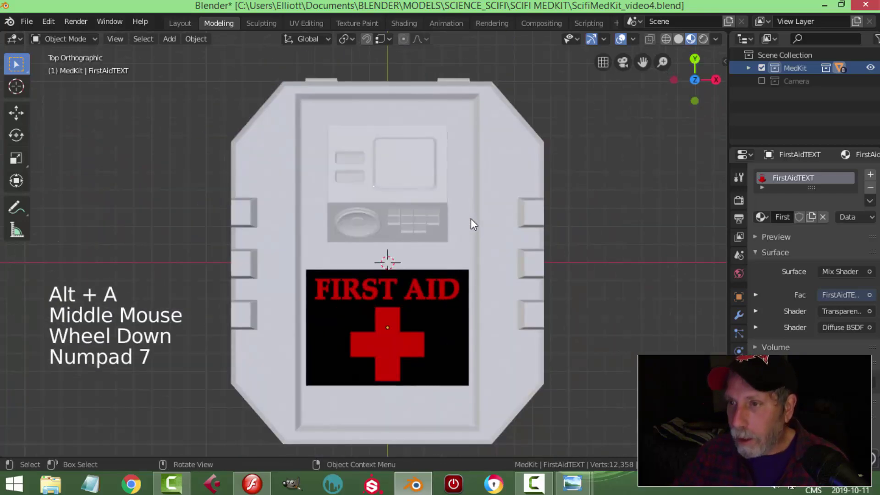
scroll(461, 351, "up", 1)
left_click(456, 350)
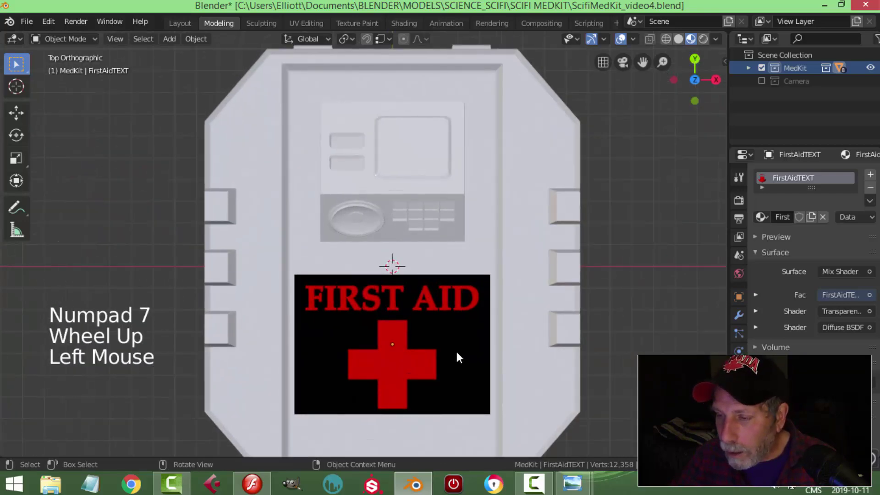
key("s")
left_click(533, 331)
Shift the FIRST AID plane slightly along the lid, deselect it and save the file.
middle_click_drag(532, 330, 437, 271)
key("alt+a")
left_click(232, 142)
left_click_drag(300, 155, 288, 158)
key("alt+a")
middle_click_drag(373, 220, 469, 254)
scroll(426, 221, "down", 1)
key("ctrl+s")
Add a Shrinkwrap modifier to the FIRST AID plane with the med kit's top as its target.
left_click(382, 177)
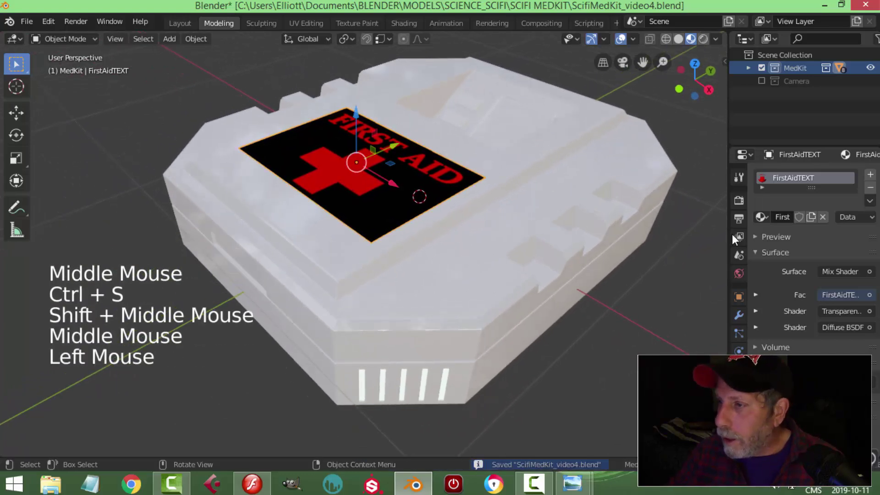
left_click(738, 315)
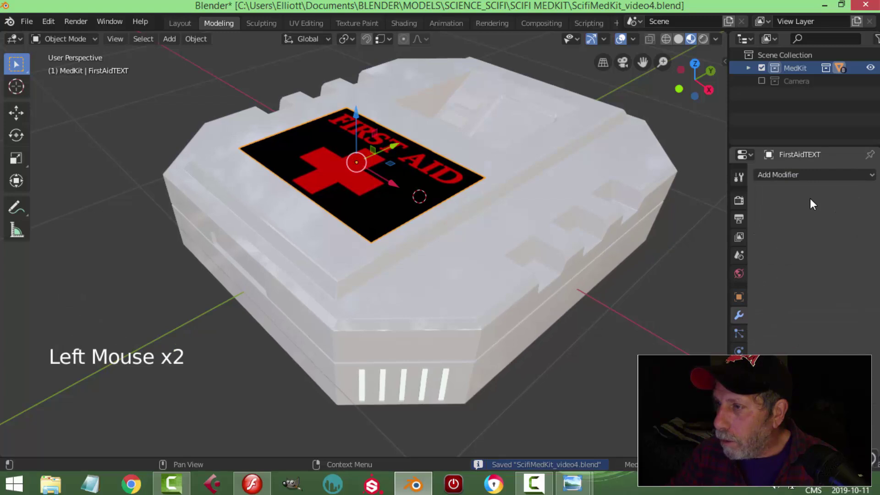
left_click(789, 175)
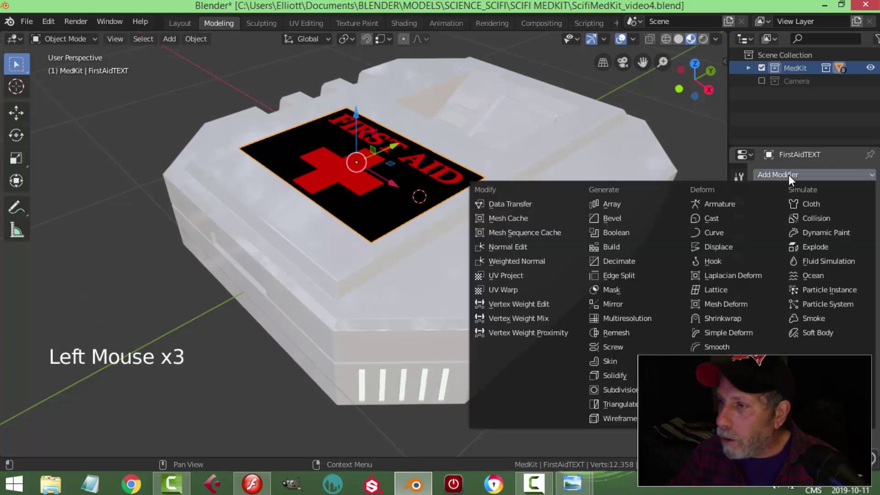
left_click(725, 316)
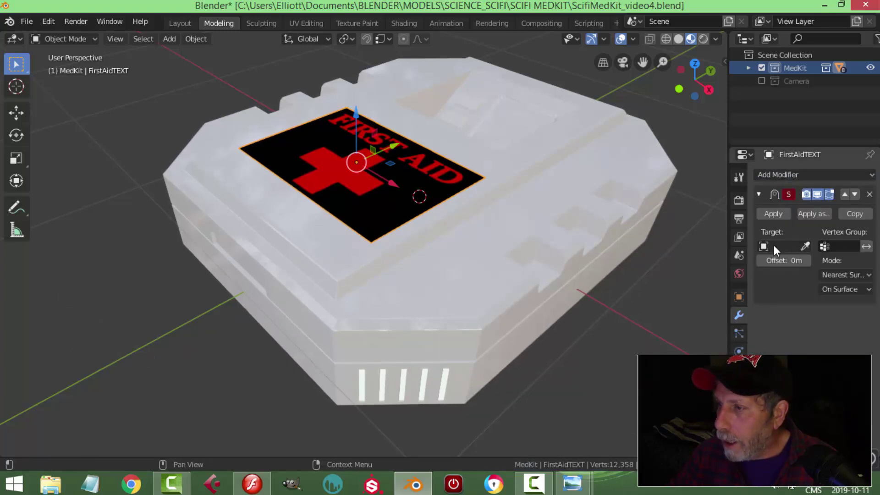
left_click(805, 246)
left_click(310, 232)
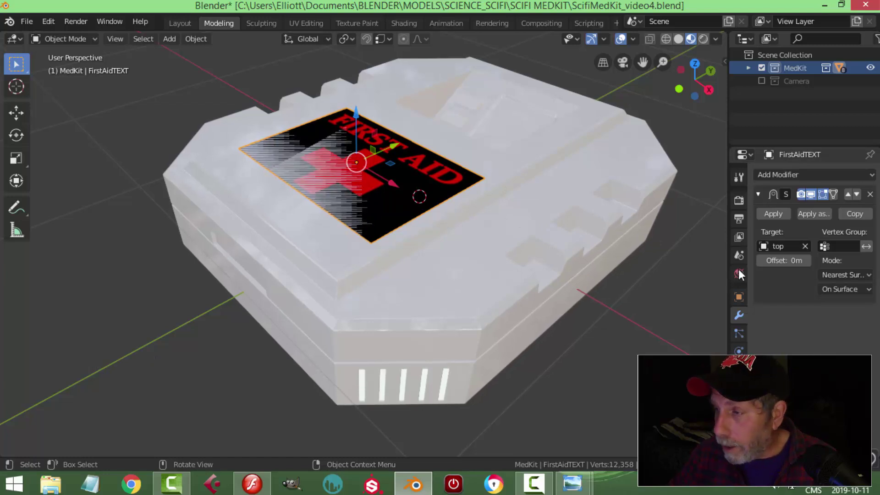
Set the Shrinkwrap offset to 0.001 m.
left_click(783, 262)
type("0.001")
key("Return")
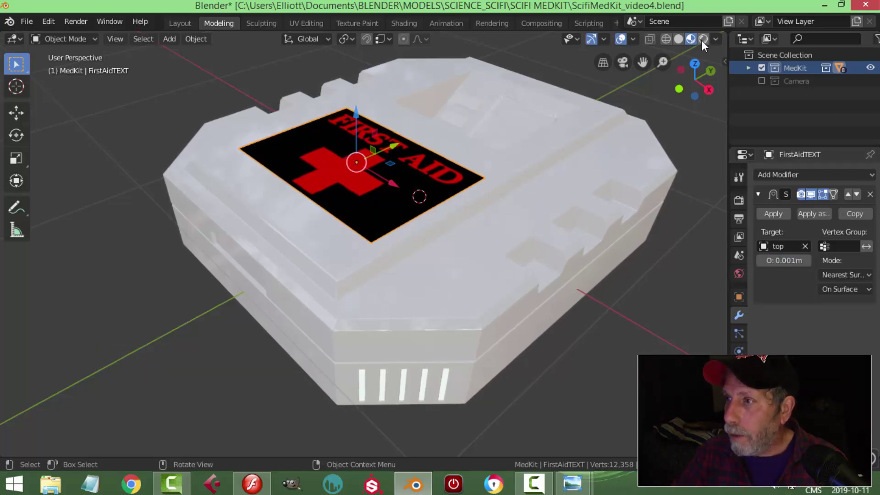
Enable the Camera collection and preview the med kit in rendered shading with nothing selected.
left_click(762, 80)
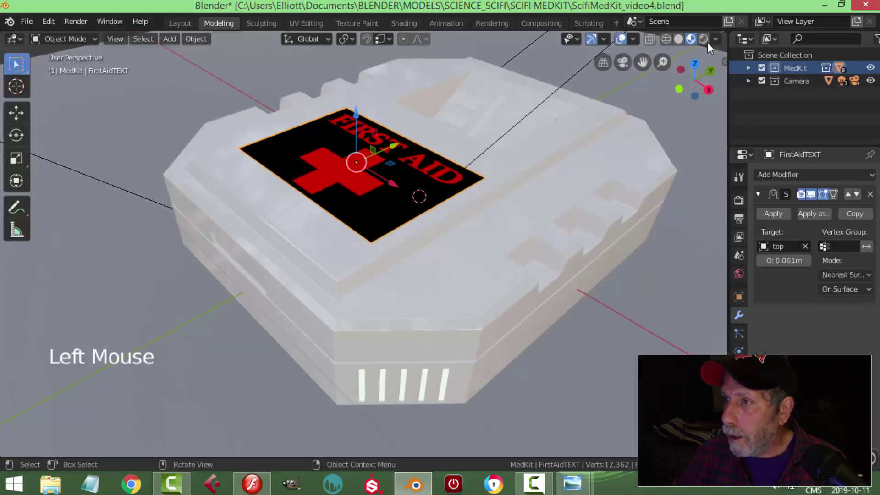
double_click(704, 39)
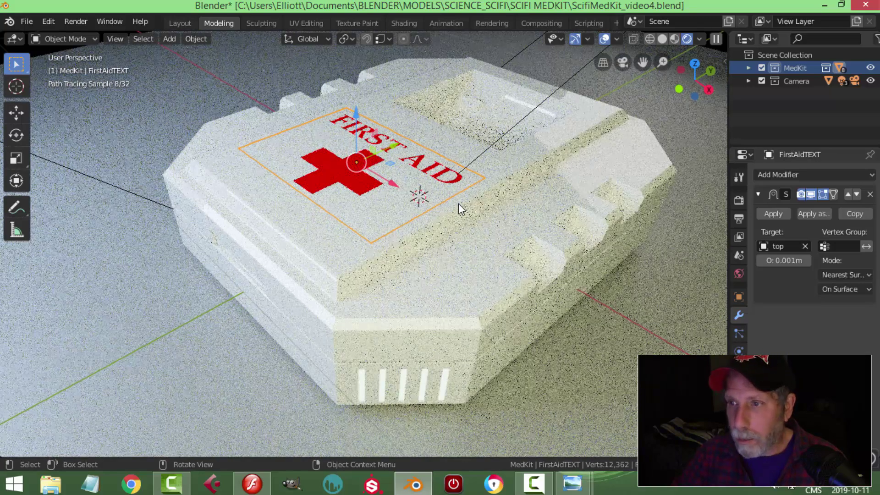
key("alt+a")
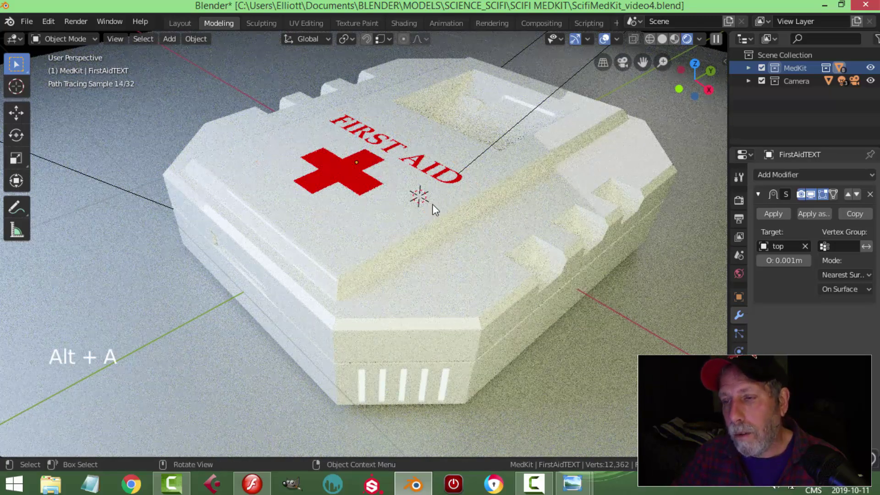
Switch the viewport back to LookDev shading and select the FIRST AID plane.
left_click(674, 40)
middle_click_drag(373, 178, 395, 205)
scroll(475, 238, "down", 2)
middle_click_drag(475, 239, 356, 196)
left_click(359, 195)
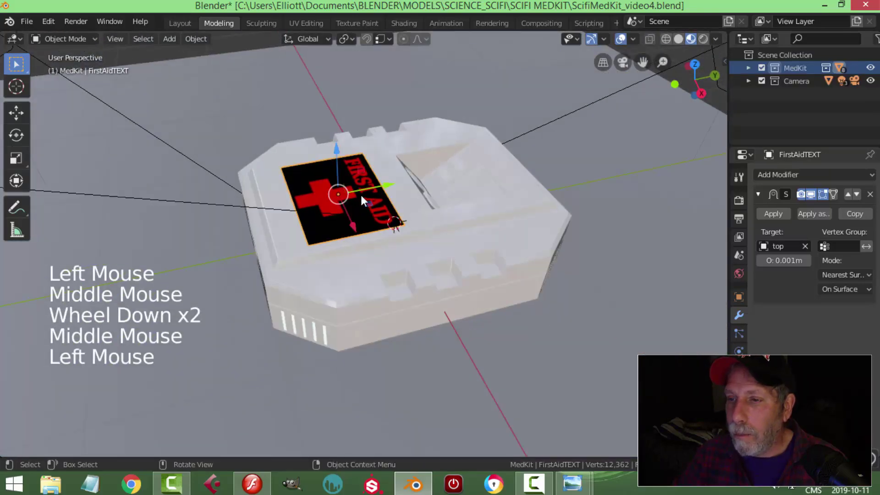
Shift the FIRST AID plane slightly along the Y axis toward the lid's recess and deselect it.
left_click_drag(358, 195, 394, 189)
key("alt+a")
middle_click_drag(392, 206, 439, 221)
Select the large area light above the med kit and set its power to 10 W.
scroll(412, 212, "down", 2)
scroll(427, 222, "down", 1)
scroll(393, 225, "down", 1)
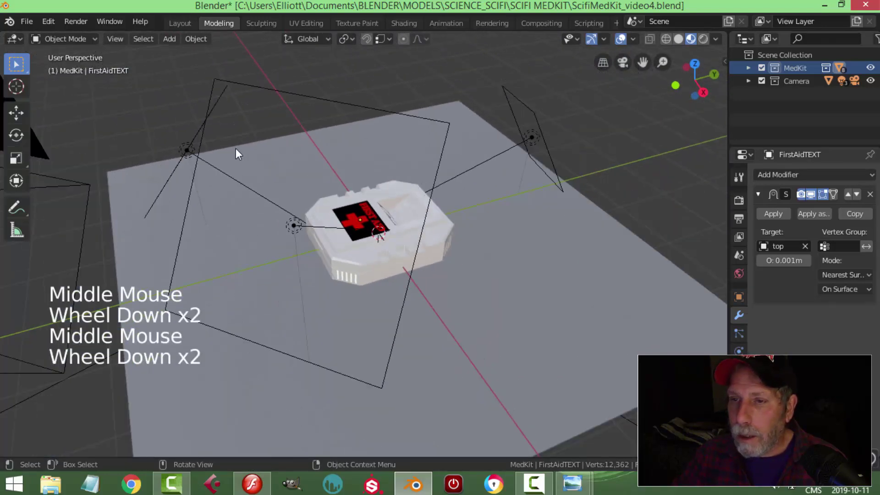
left_click(250, 87)
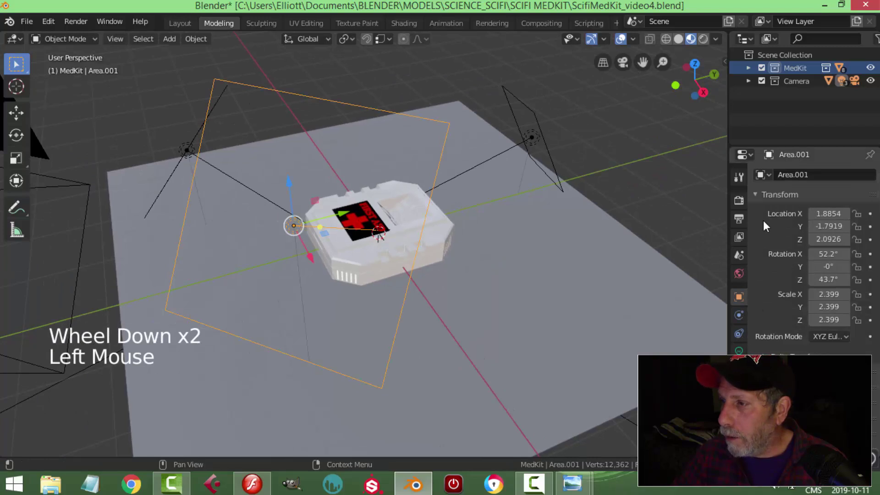
left_click(738, 351)
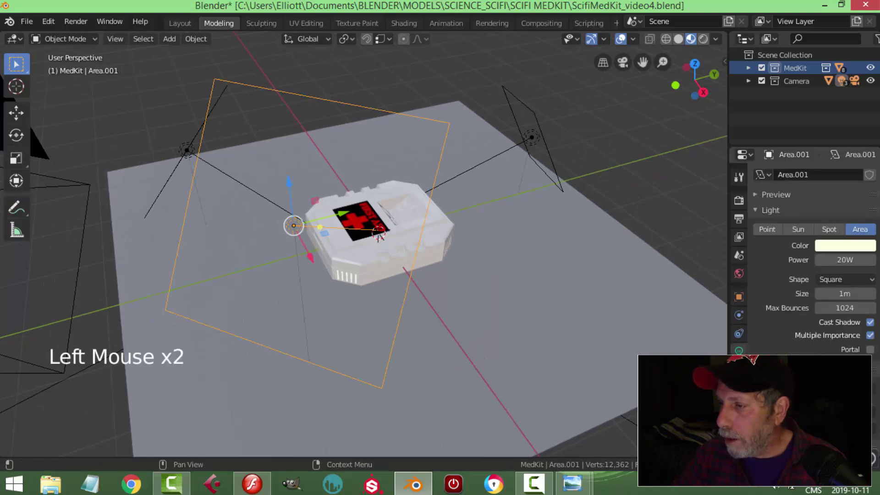
left_click(844, 260)
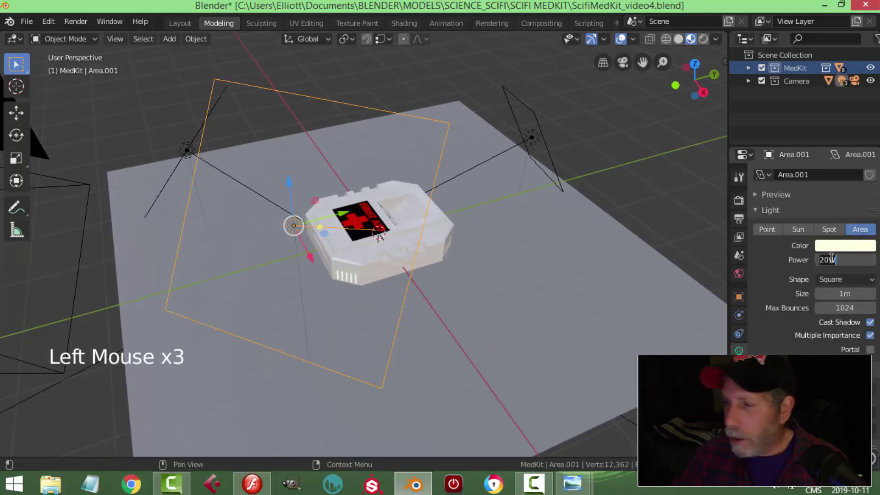
type("10")
key("Return")
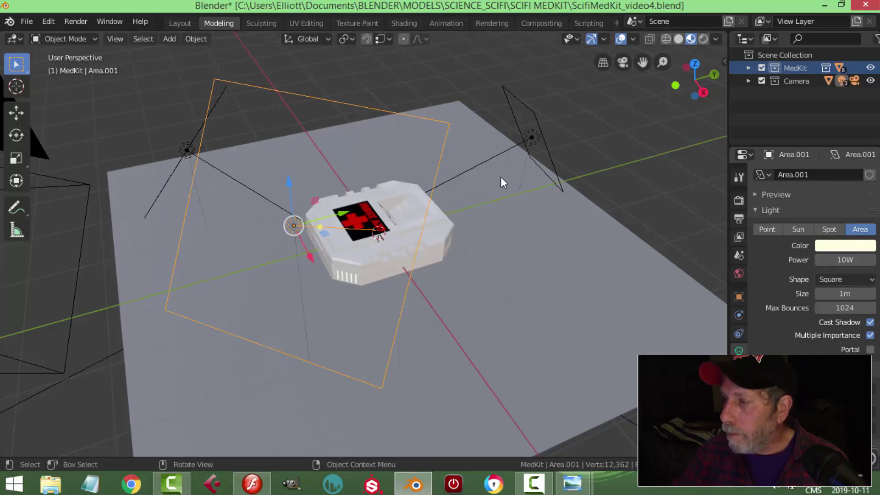
Preview the scene in rendered shading and examine the decal on the lid up close.
left_click(703, 40)
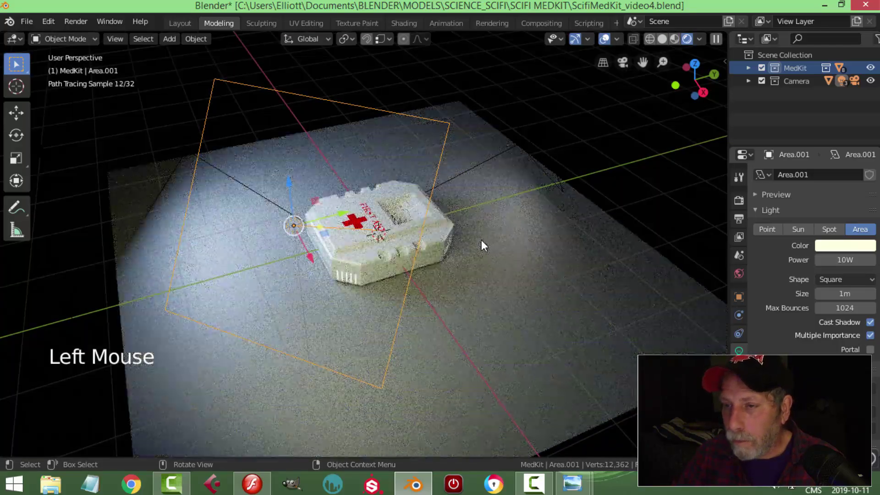
scroll(482, 240, "up", 2)
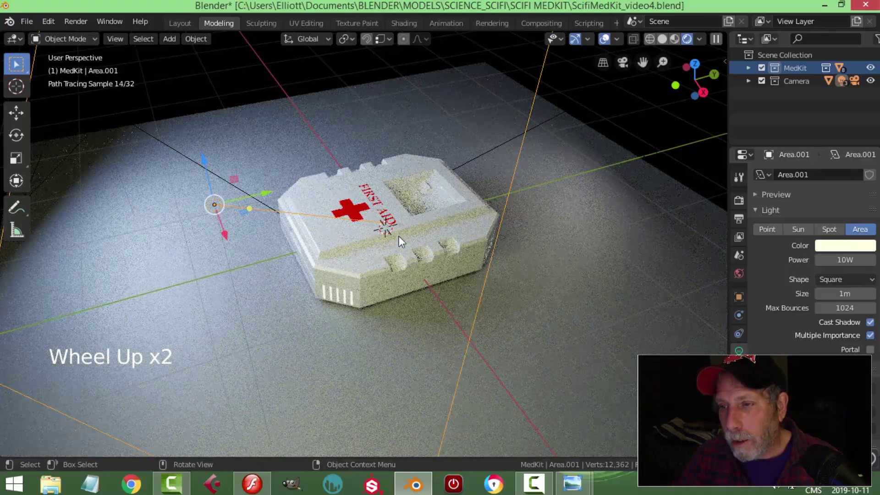
mouse_move(526, 289)
middle_mouse_down()
mouse_move(594, 308)
mouse_move(430, 312)
middle_mouse_up()
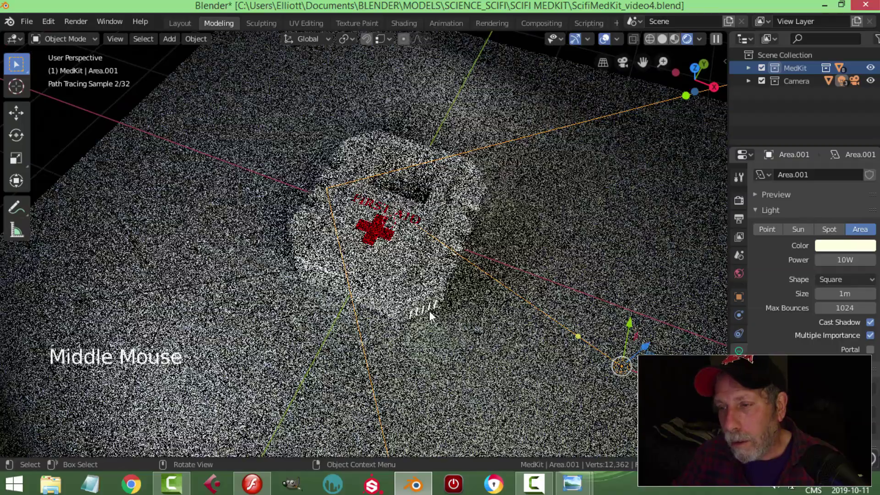
scroll(429, 311, "up", 3)
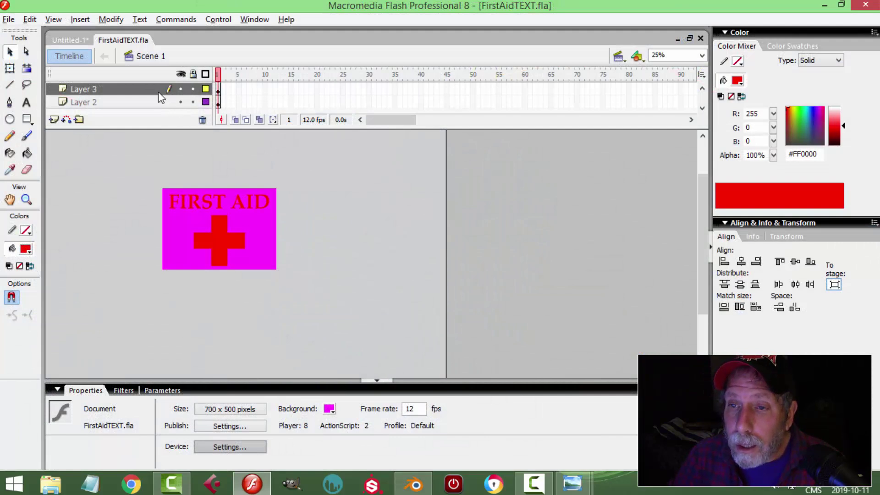
Switch to Flash, lock Layer 3 in FirstAidTEXT.fla and make Layer 2 the active layer.
left_click(143, 90)
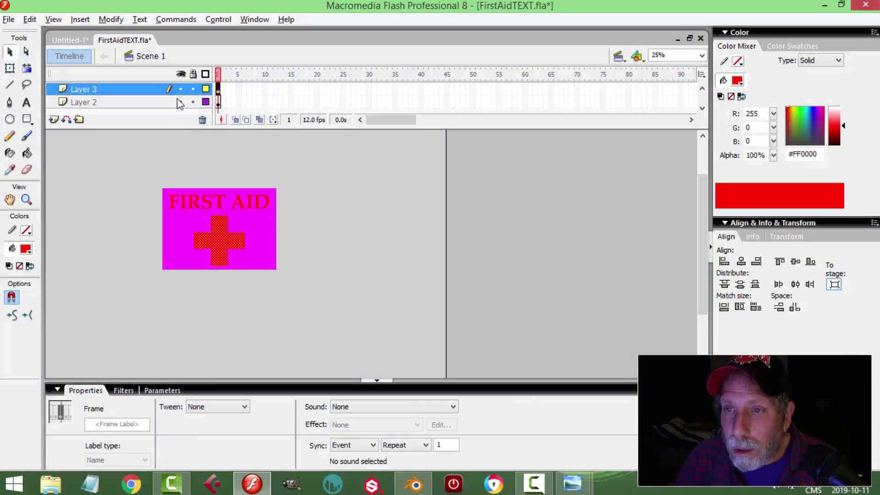
left_click(193, 89)
left_click(129, 102)
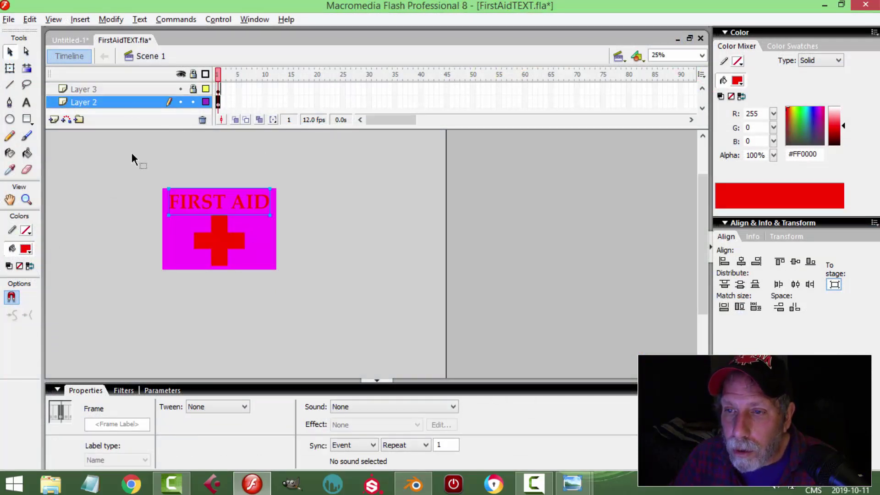
Replace the FIRST AID text on Layer 2 with "PUSH to open".
left_click(26, 103)
scroll(245, 242, "up", 2)
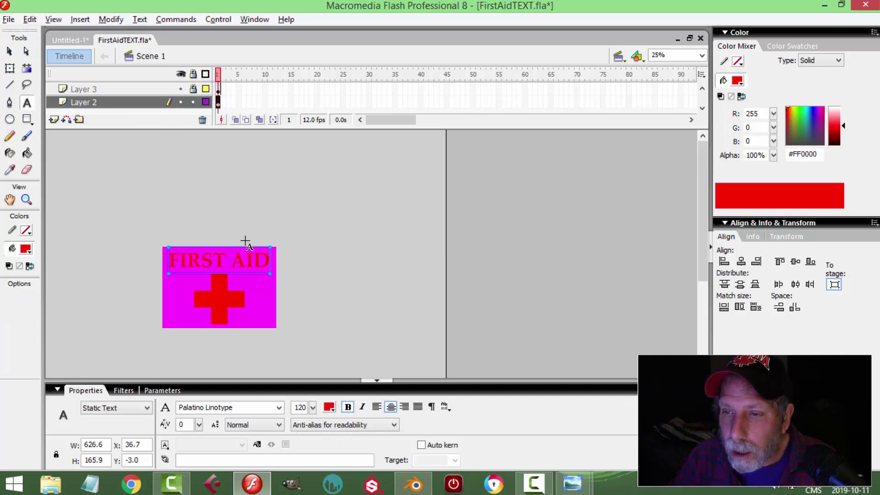
left_click(702, 55)
left_click(670, 97)
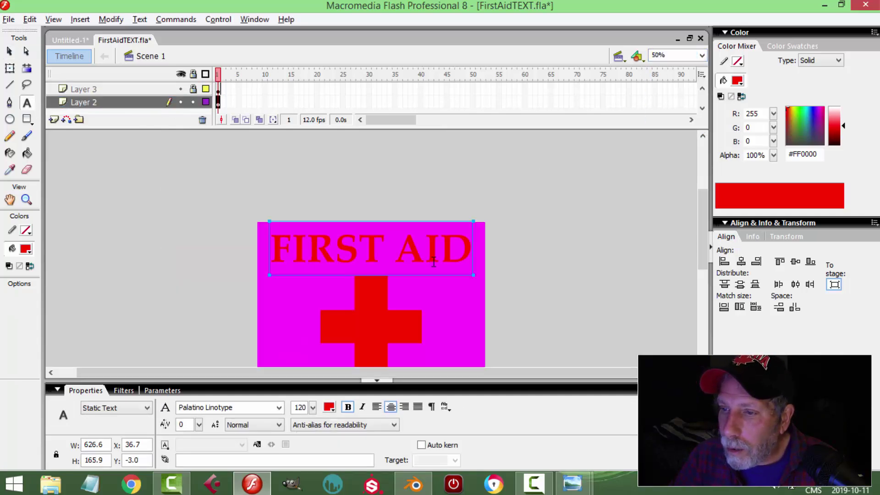
left_click_drag(468, 245, 255, 232)
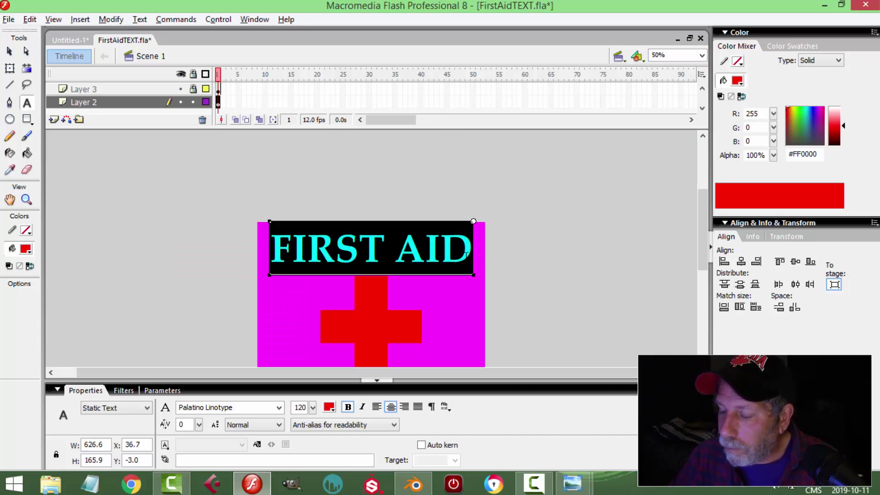
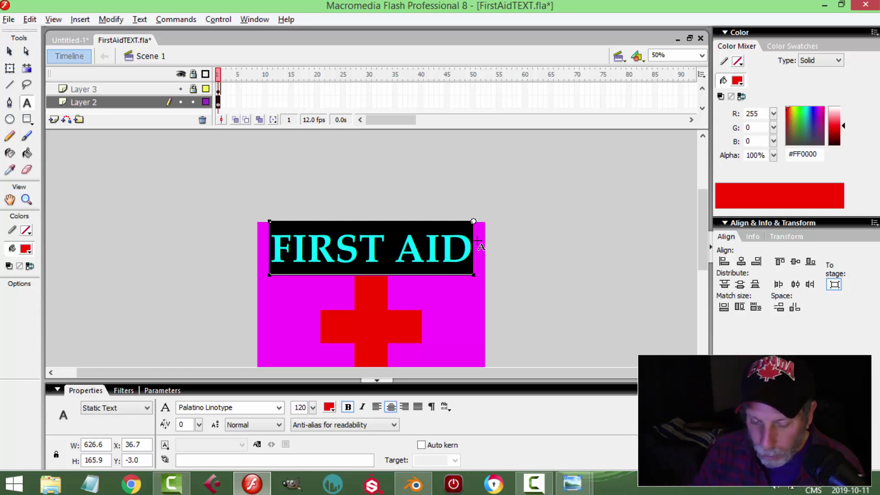
type("pus")
key("BackSpace")
key("BackSpace")
key("BackSpace")
type("P")
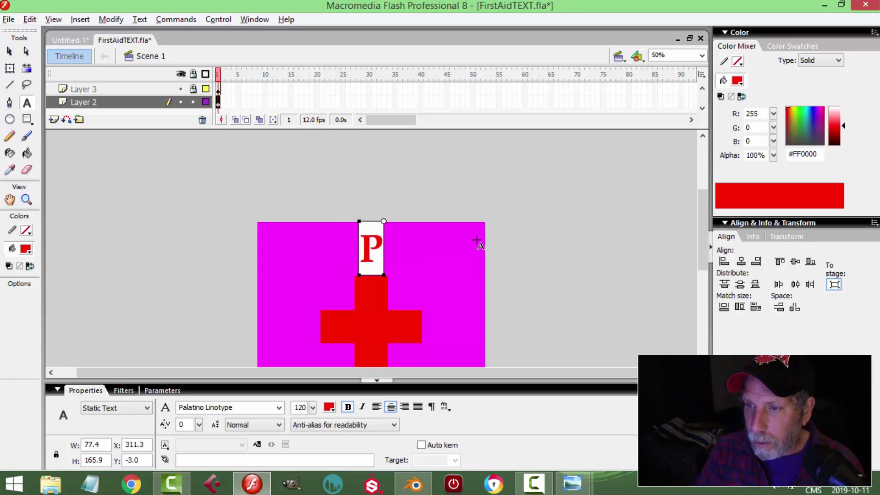
type("USH to pe")
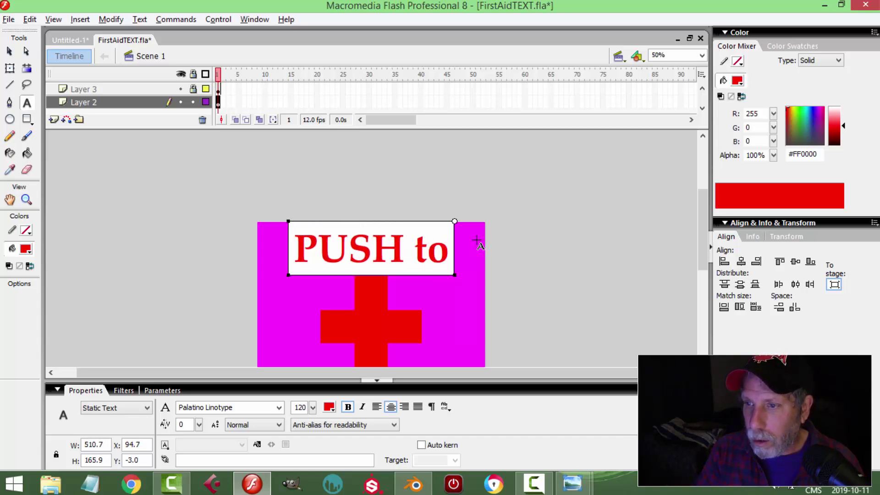
key("BackSpace")
key("BackSpace")
type("oepn")
key("BackSpace")
key("BackSpace")
key("BackSpace")
type("pen")
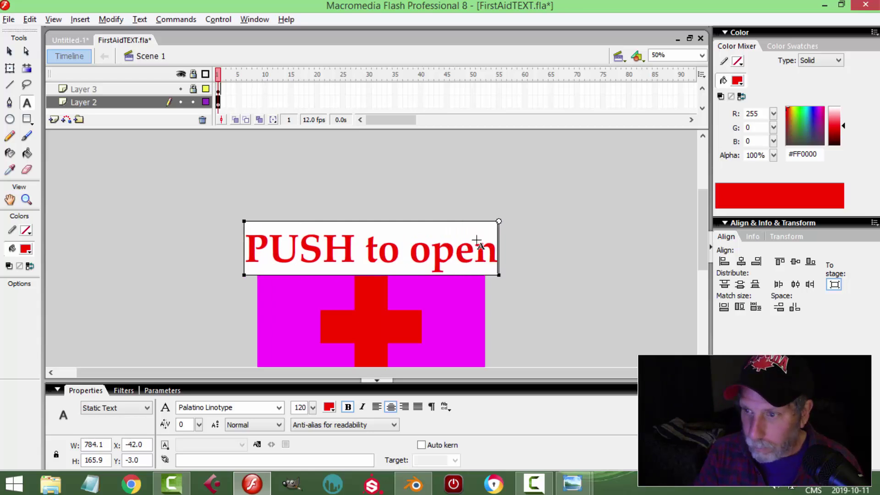
Set the font size of the "PUSH to open" text to 70.
left_click(10, 52)
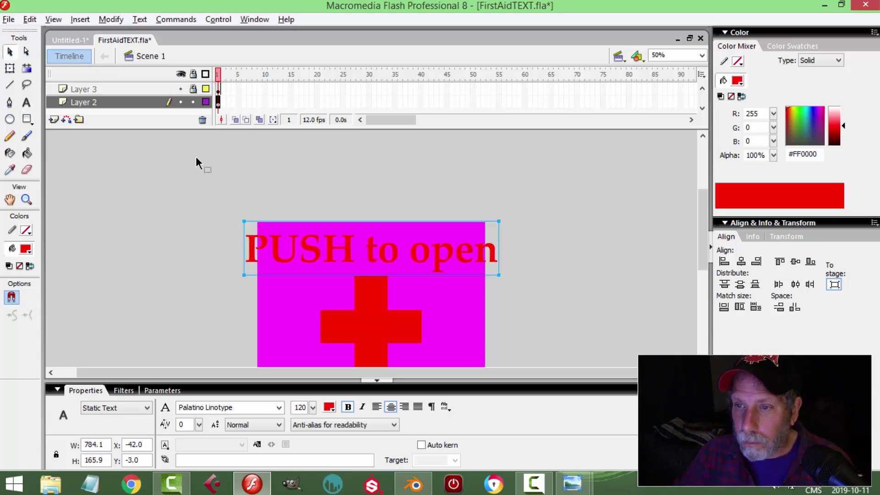
left_click(307, 408)
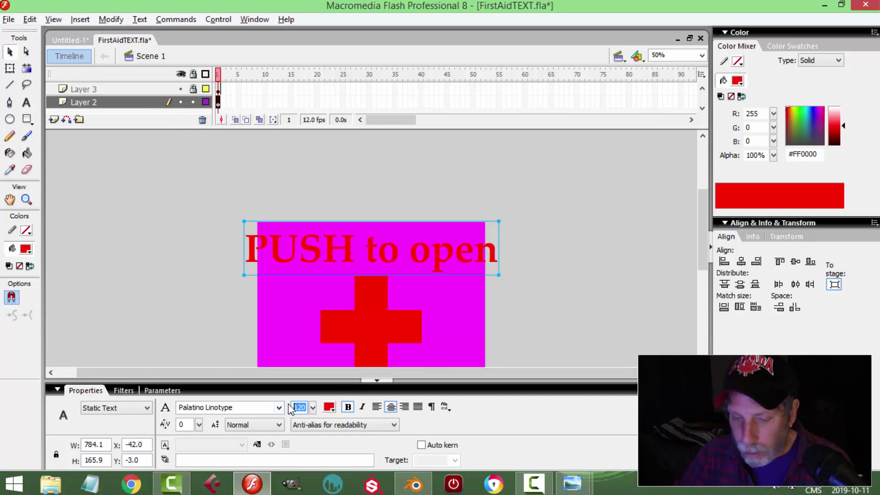
type("70")
key("Return")
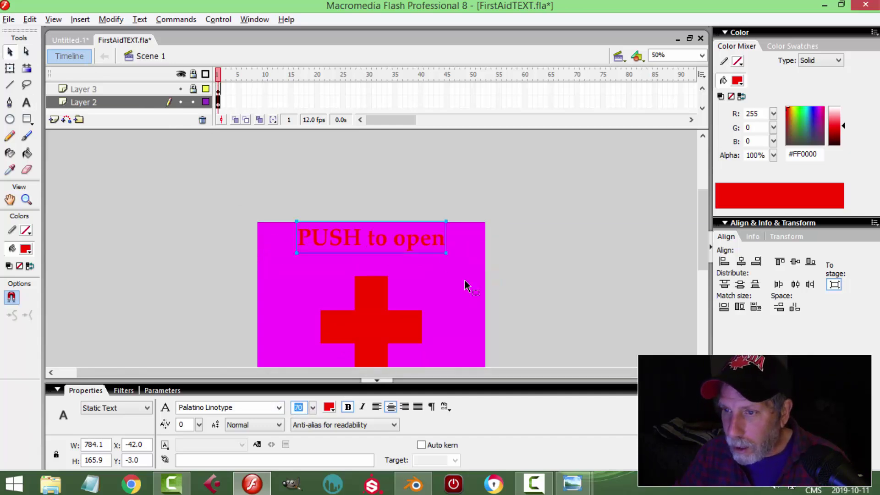
Move the "PUSH to open" text down 40 px and deselect it.
key("shift+Down")
key("shift+Down")
key("shift+Down")
key("shift+Down")
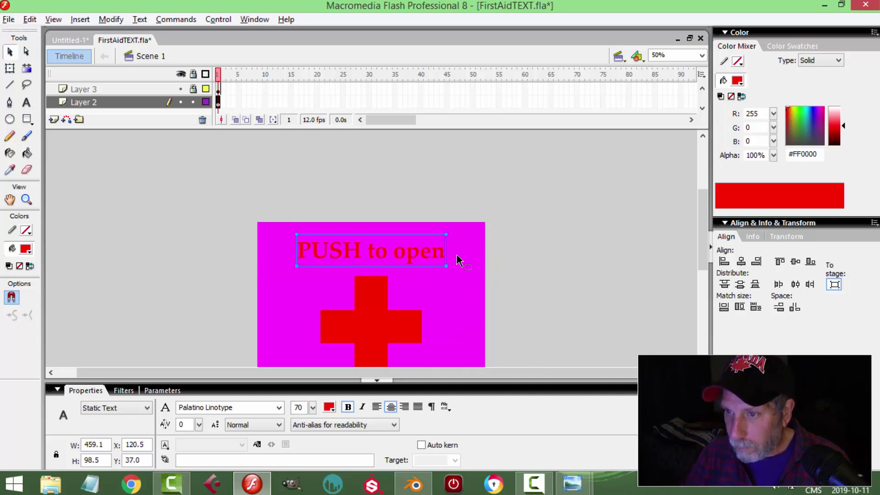
left_click(464, 307)
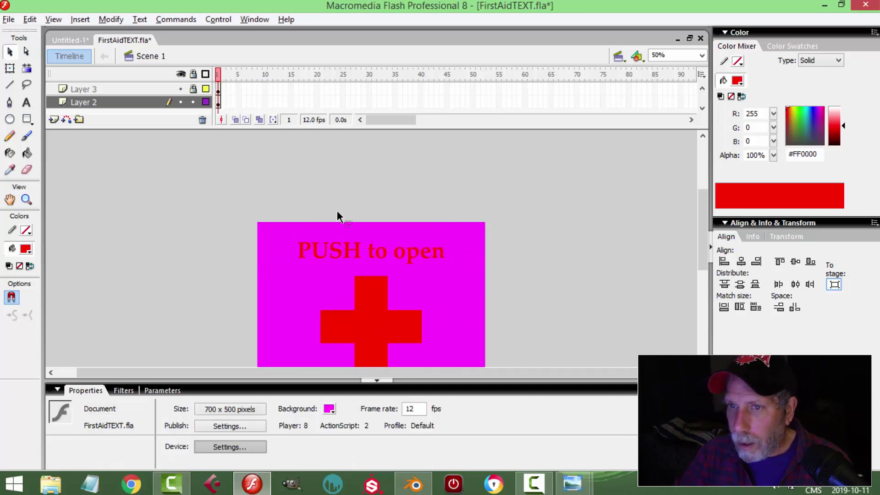
Lock Layer 2, unlock Layer 3 and delete the red cross from it.
left_click(193, 103)
left_click(193, 90)
left_click(163, 91)
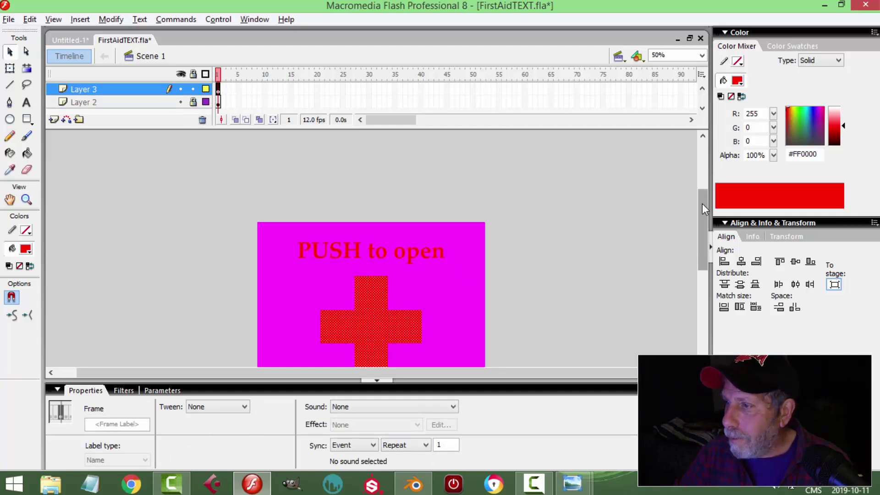
left_click_drag(701, 203, 690, 219)
key("Delete")
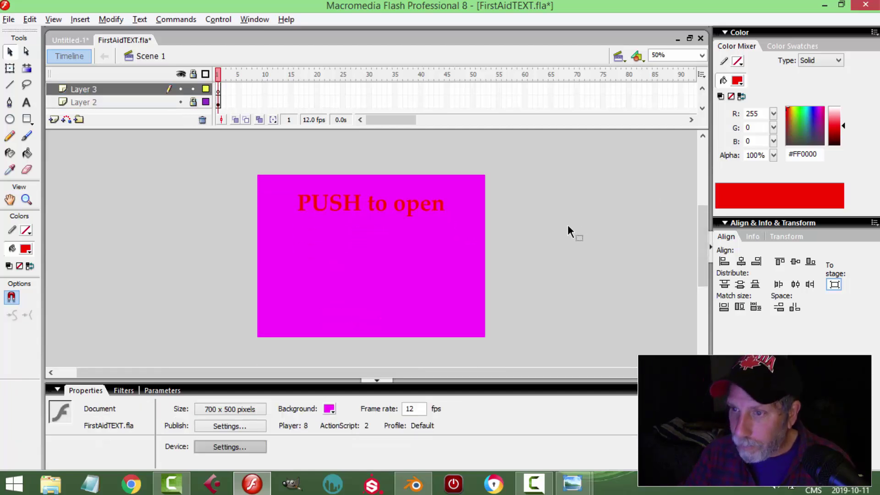
Draw a filled red square below the text on Layer 3 and merge its lower-left corner into the lower-right one to form a triangle.
left_click(27, 119)
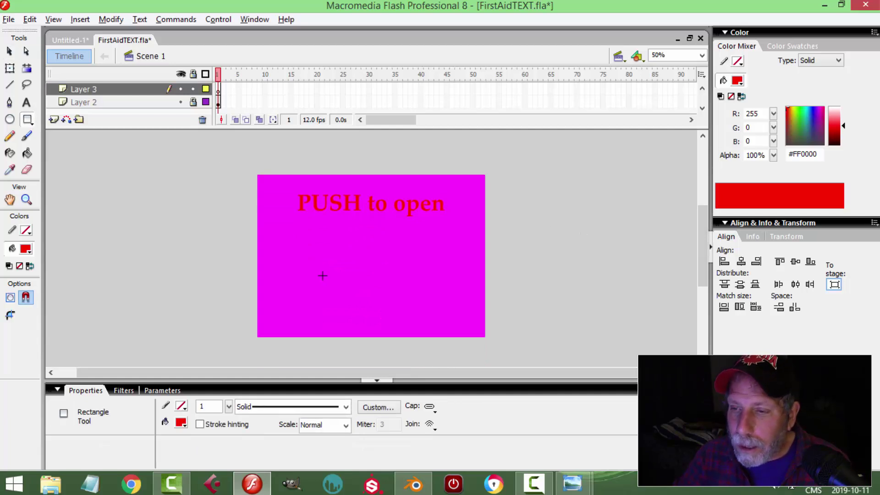
left_click_drag(363, 274, 365, 279, "alt+shift")
left_click(11, 52)
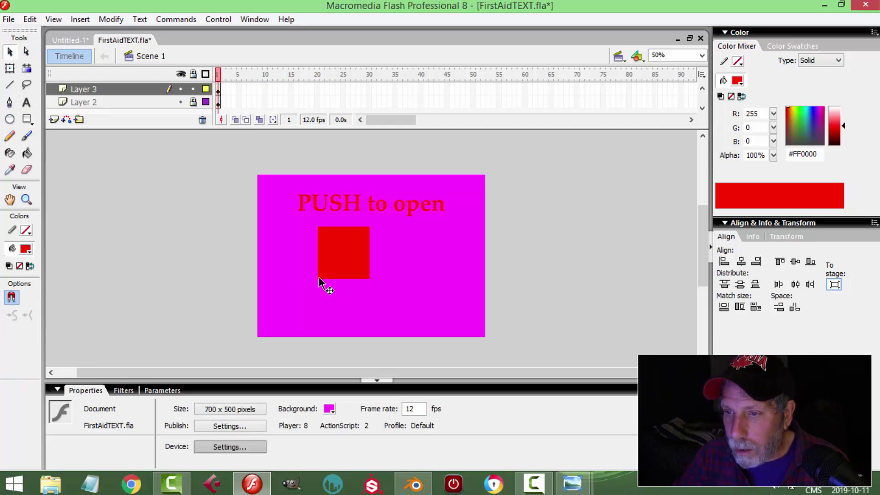
left_click_drag(371, 281, 370, 279)
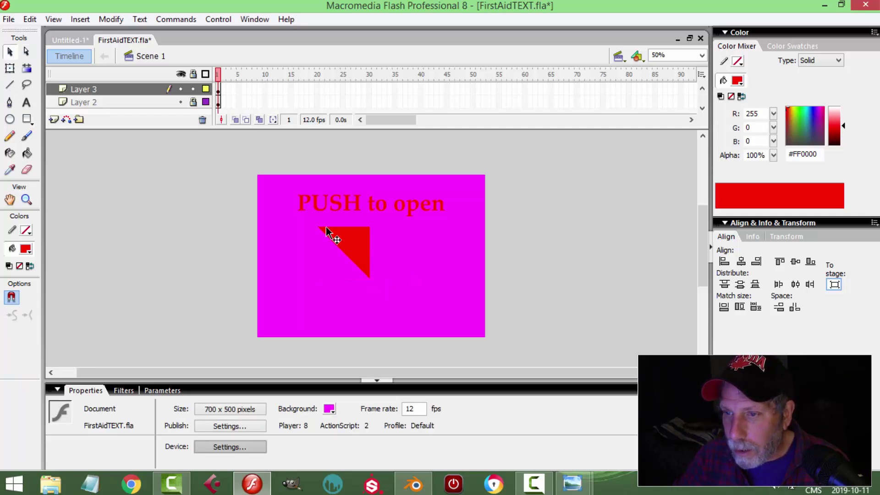
Rotate the red triangle to point straight down and centre it horizontally on the stage.
left_click(343, 249)
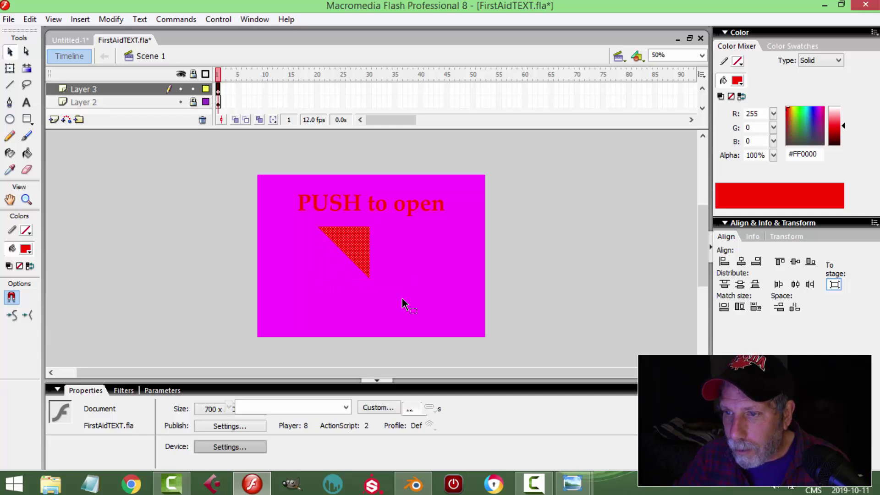
left_click(11, 68)
left_click_drag(380, 224, 352, 273)
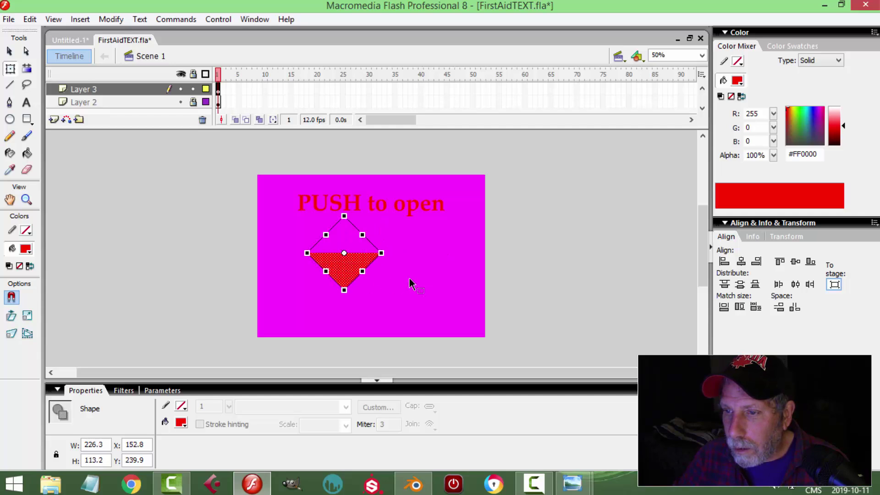
left_click(10, 52)
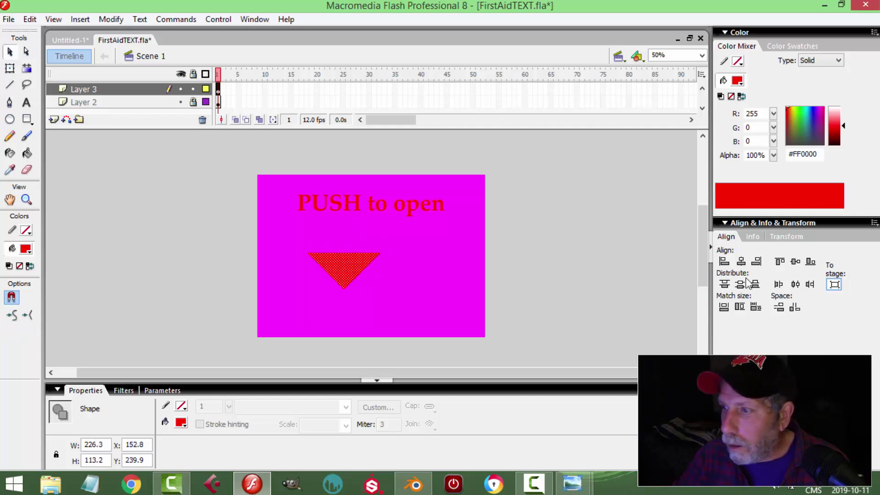
left_click(741, 262)
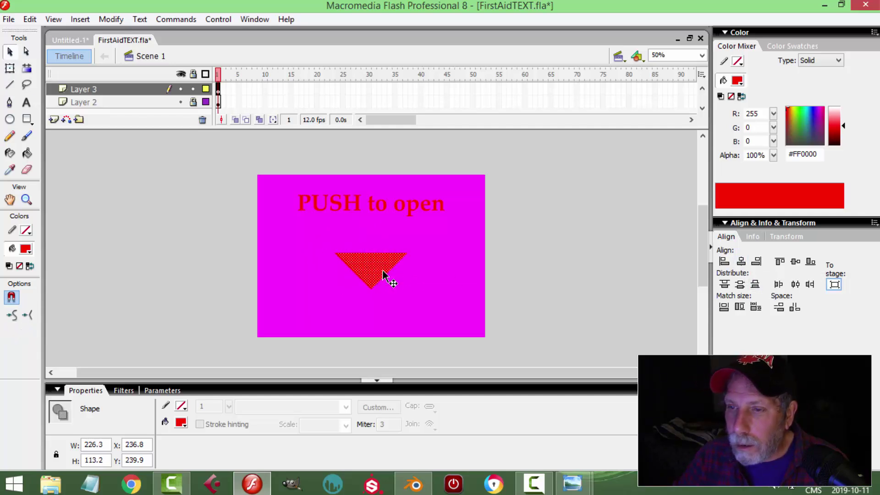
Scale the triangle down to about 139 by 85 px, keeping it centred.
left_click(10, 69)
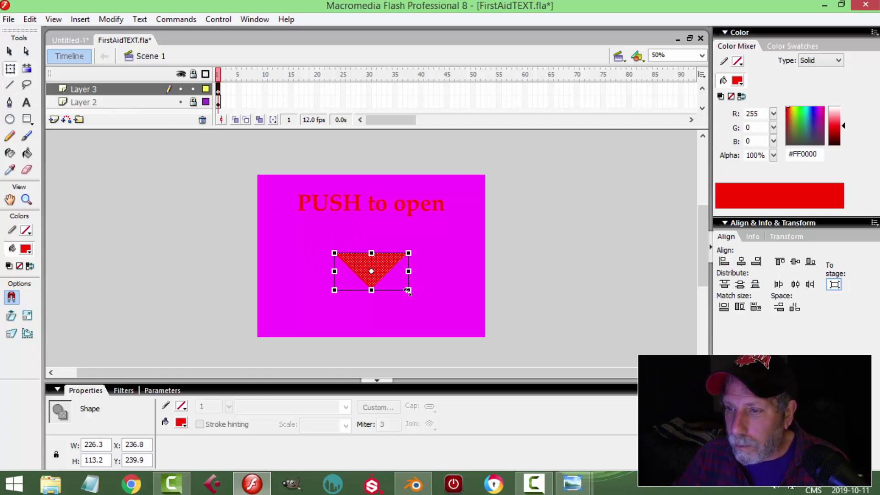
left_click_drag(409, 290, 371, 253)
left_click(9, 53)
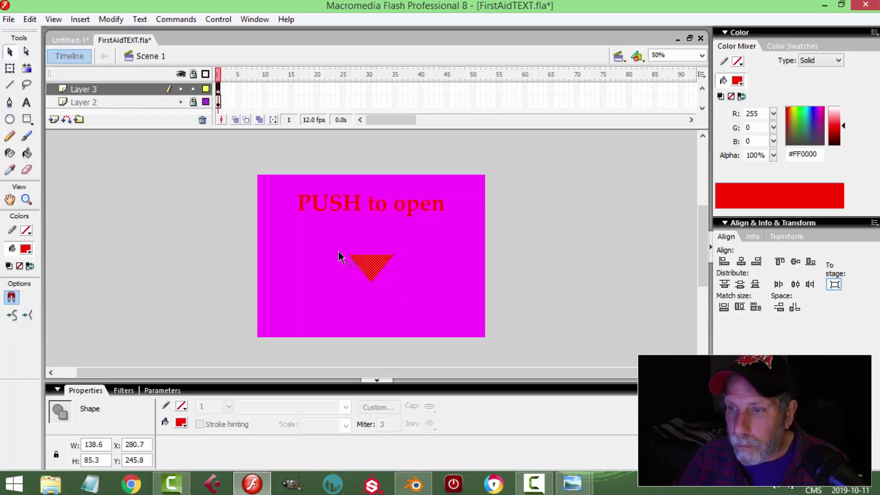
Move the triangle up about 80 px so it sits just beneath the "PUSH to open" text.
key("shift+Up")
key("shift+Up")
key("shift+Up")
key("shift+Up")
key("shift+Up")
key("shift+Up")
key("shift+Up")
key("shift+Up")
key("shift+Up")
key("shift+Up")
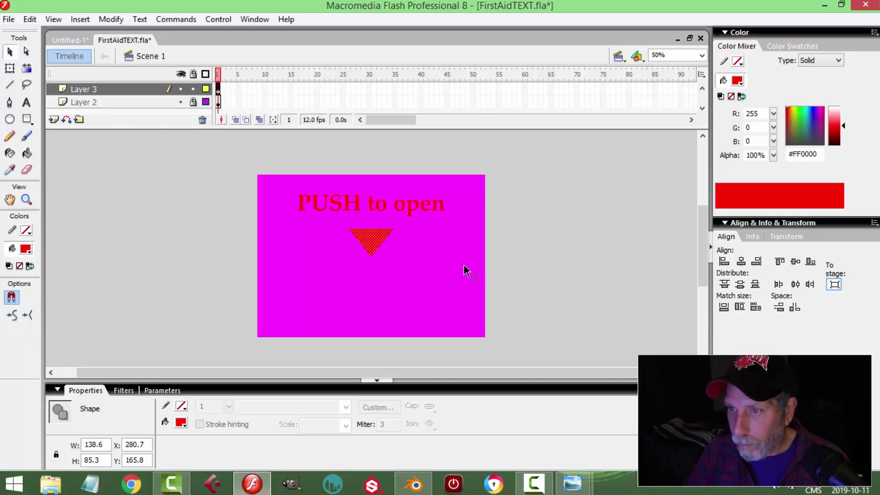
Set the document height to 300 px, leaving the triangle deselected.
left_click(540, 255)
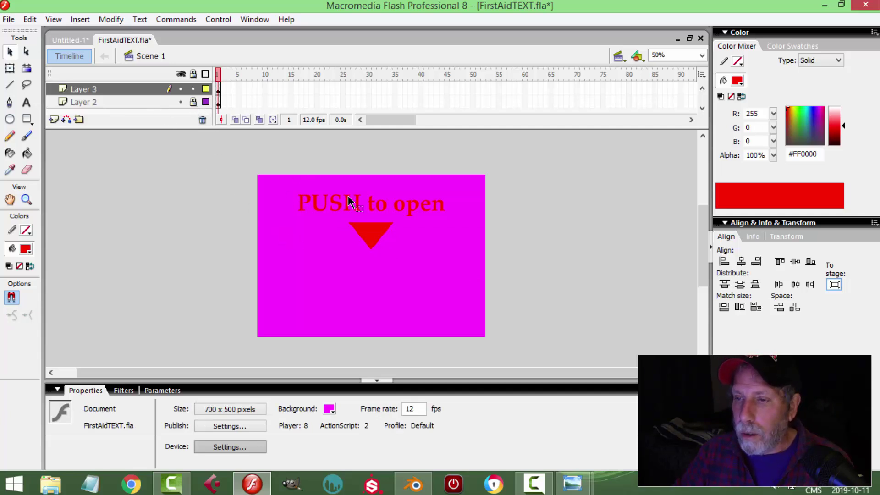
left_click(233, 410)
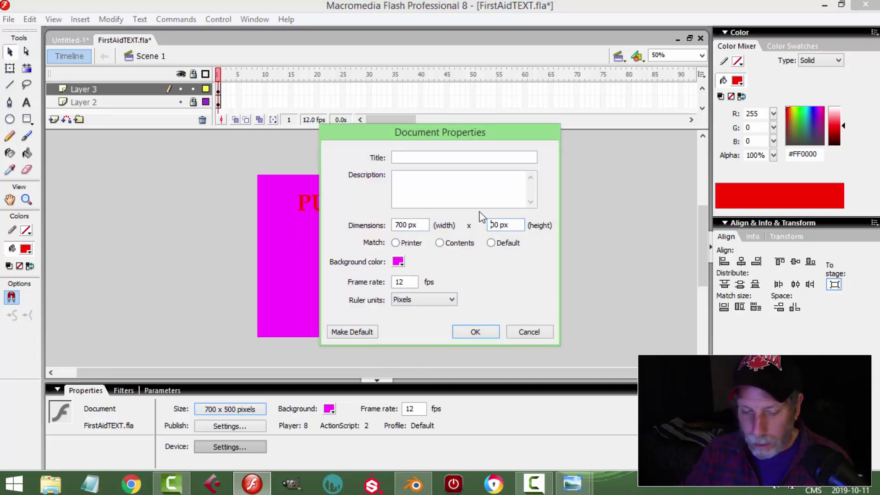
type("3")
key("Return")
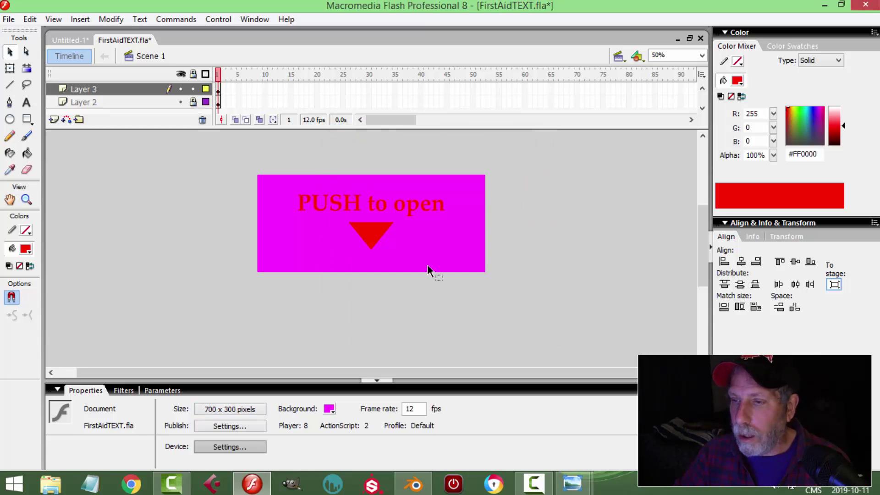
left_click(383, 235)
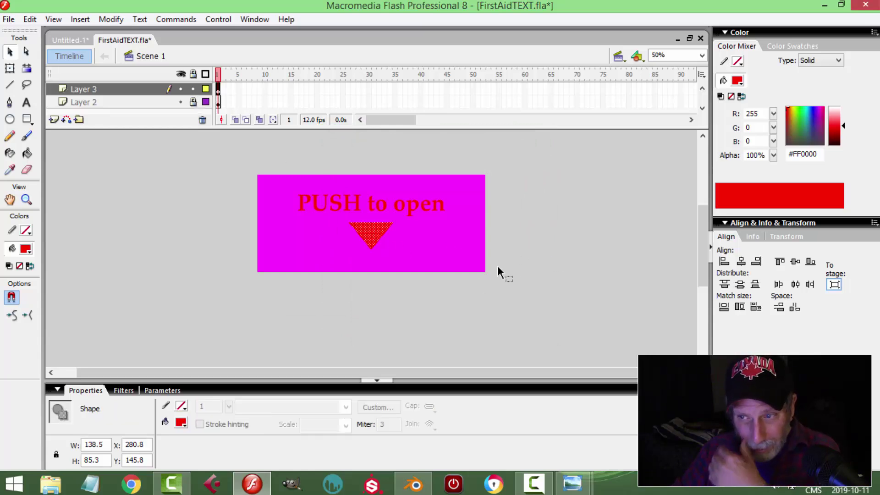
left_click(546, 260)
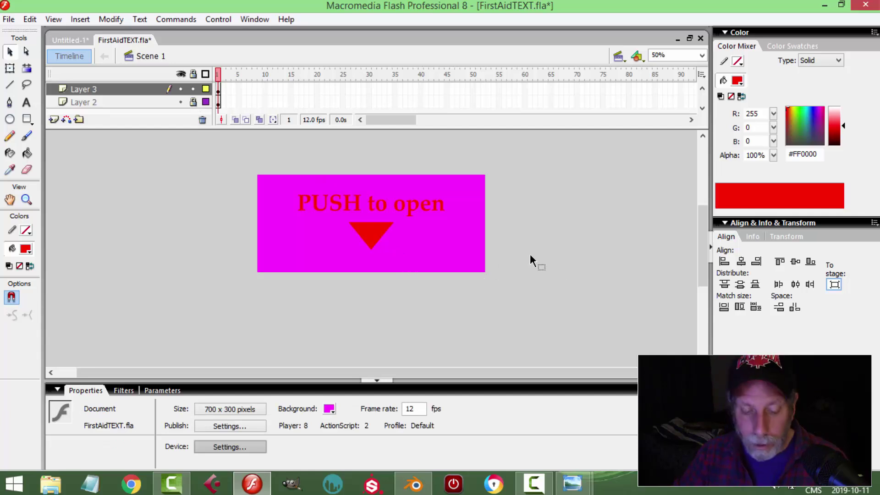
Save the document as a new Flash file named PushTEXT in the EXPORT SCIFI MEDKIT VIDEO folder.
left_click(8, 19)
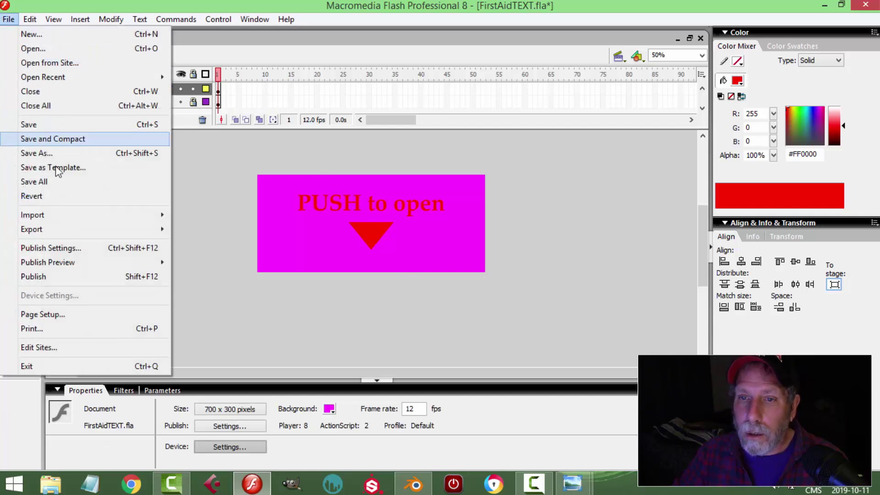
left_click(59, 151)
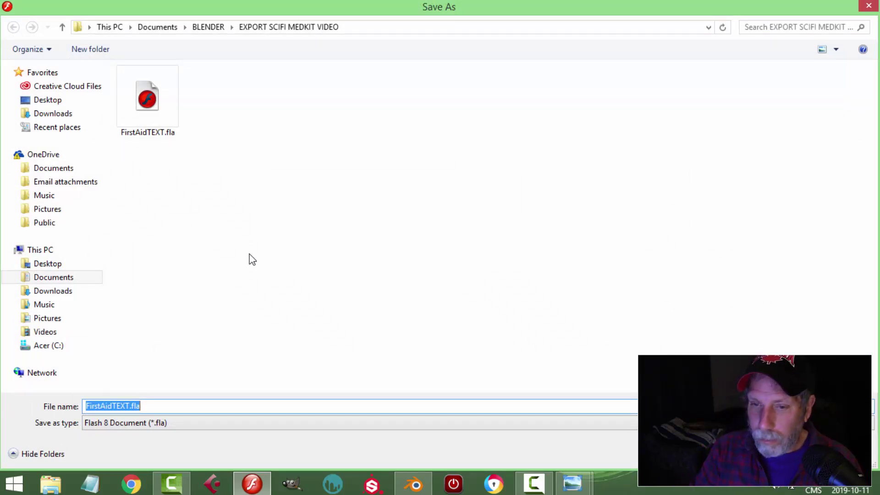
type("pUS")
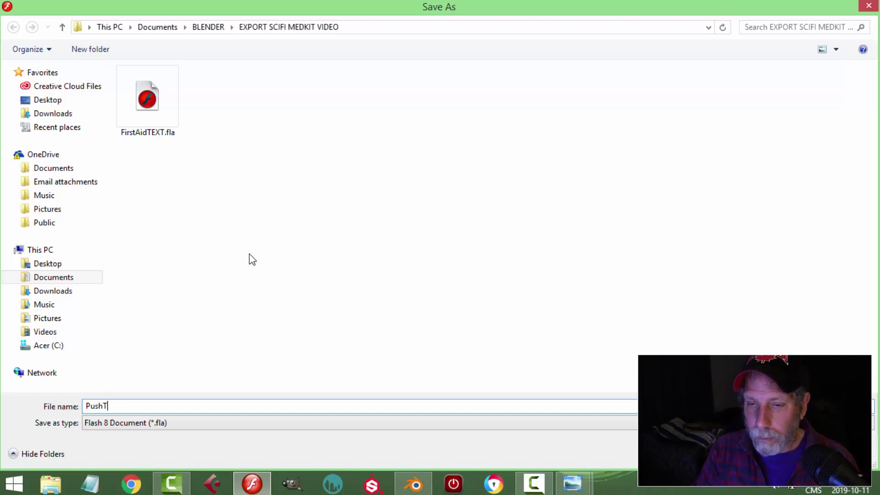
key("Return")
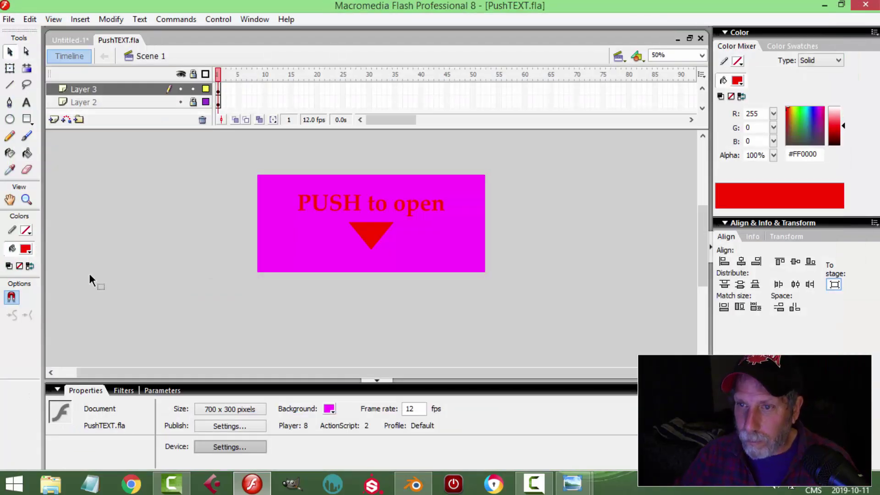
Export the graphic as PushTEXT.png at full document size, 700 x 300 pixels, 24 bit with alpha channel.
left_click(8, 19)
mouse_move(40, 232)
left_click(229, 229)
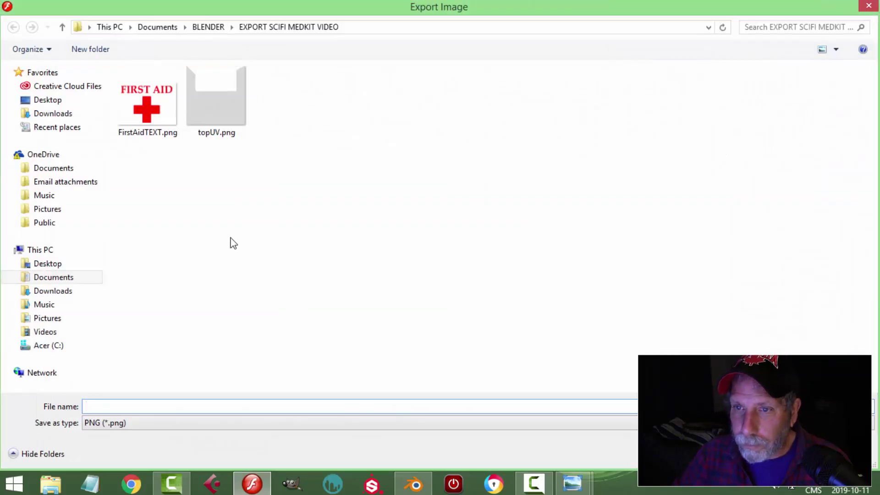
left_click(165, 126)
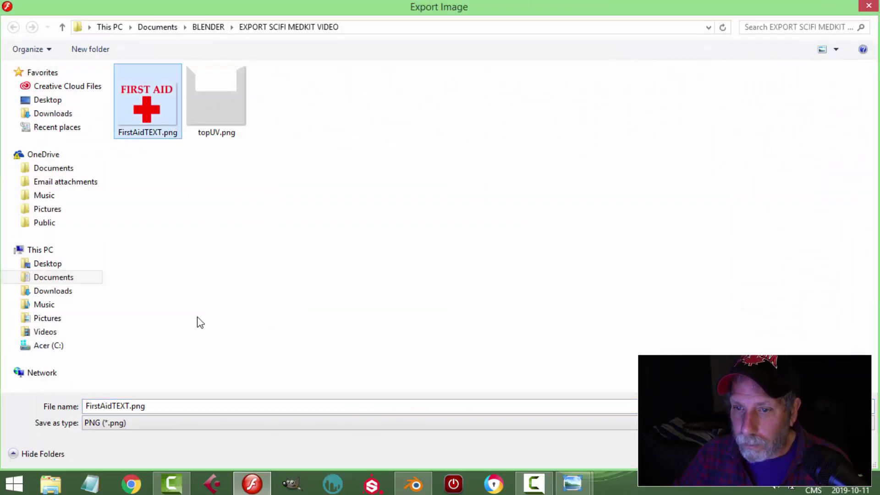
double_click(115, 407)
left_click(111, 406)
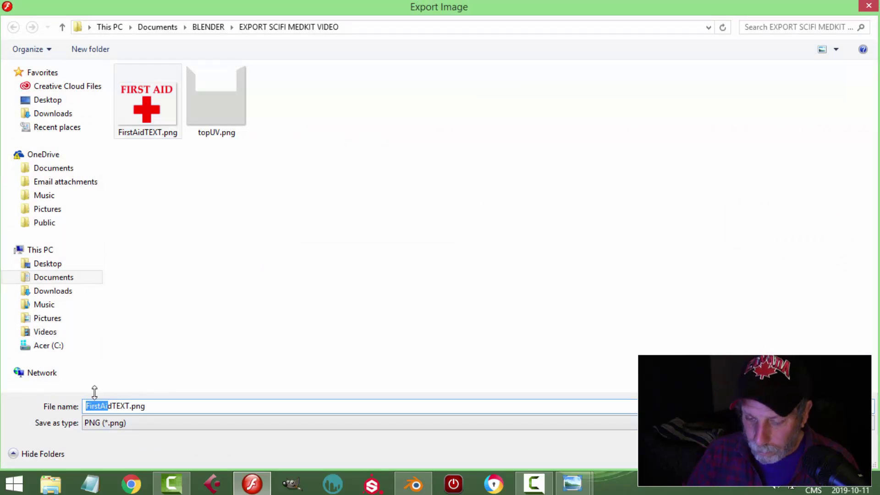
key("BackSpace")
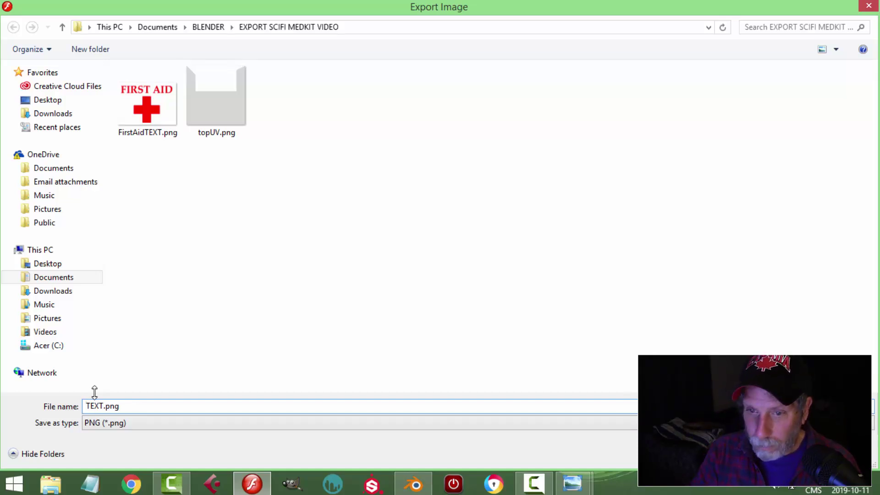
key("Return")
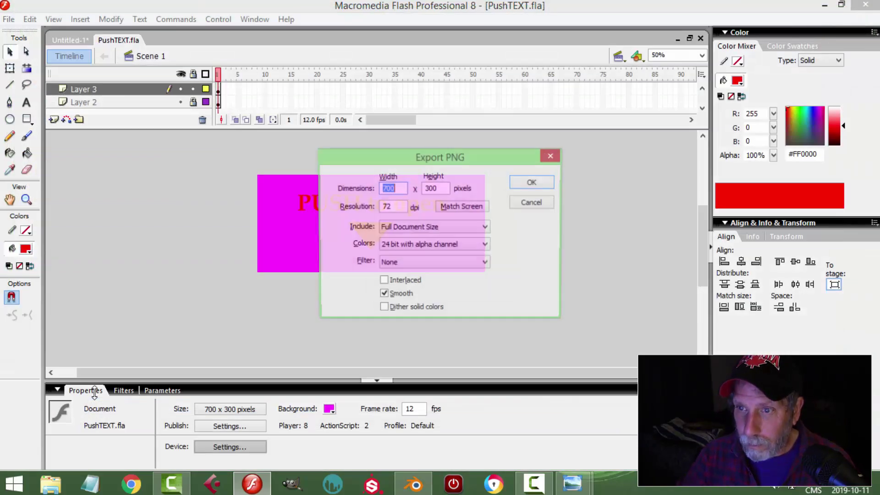
left_click(533, 183)
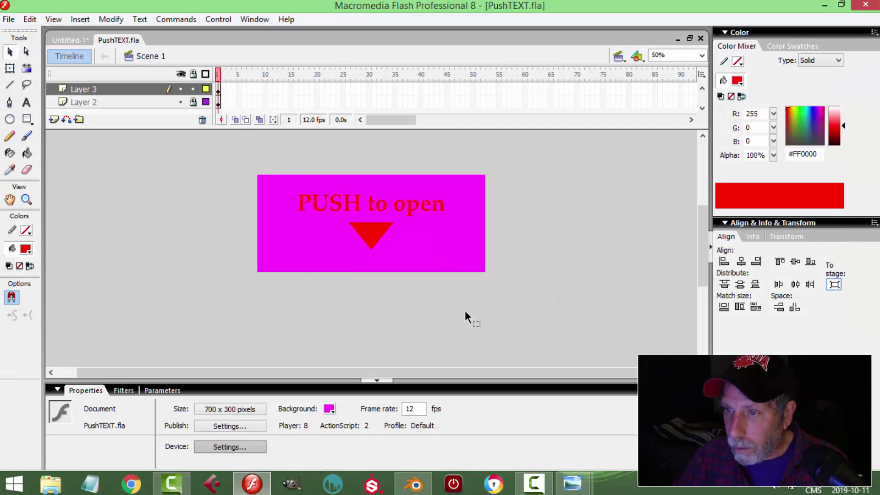
Switch to Blender and open the Images as Planes import for the med kit scene.
left_click(413, 484)
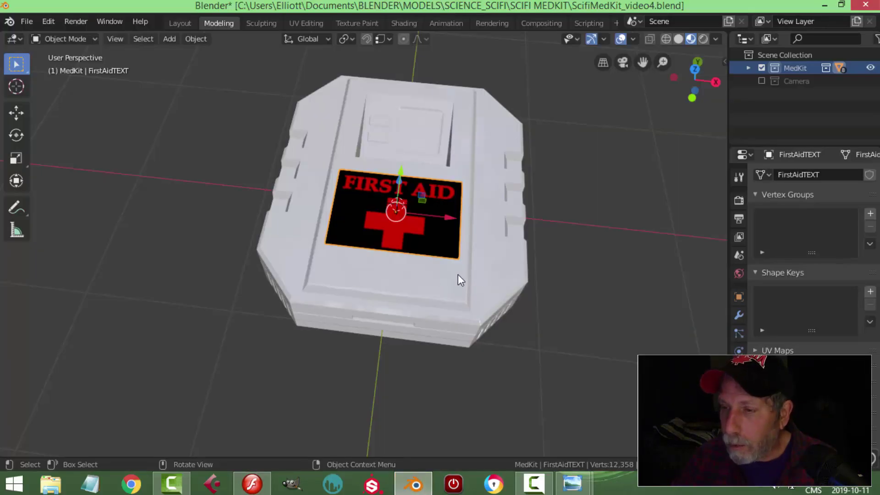
middle_click_drag(486, 279, 450, 274)
left_click(26, 22)
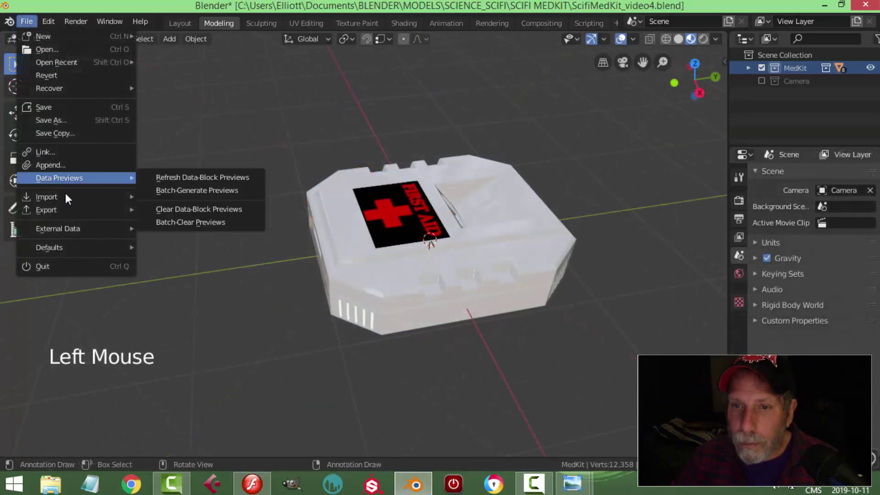
mouse_move(65, 195)
left_click(196, 326)
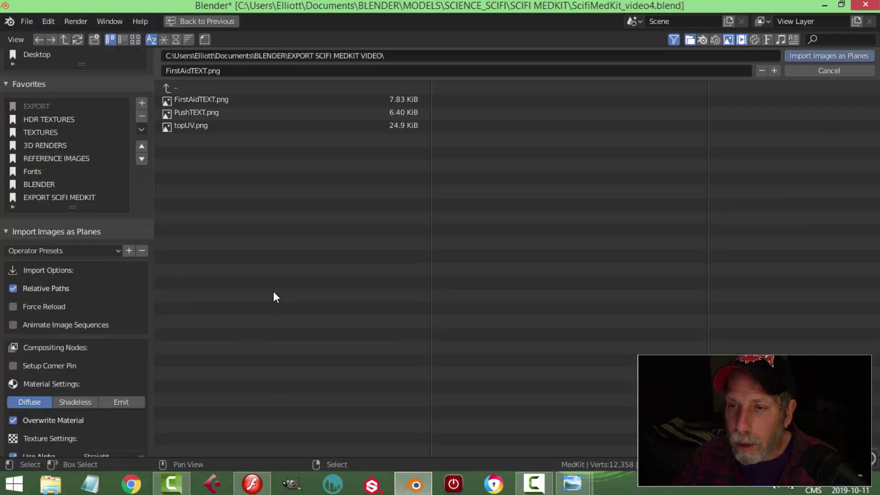
Import PushTEXT.png as an image plane and raise it about 0.483 m along Z above the med kit.
left_click(210, 113)
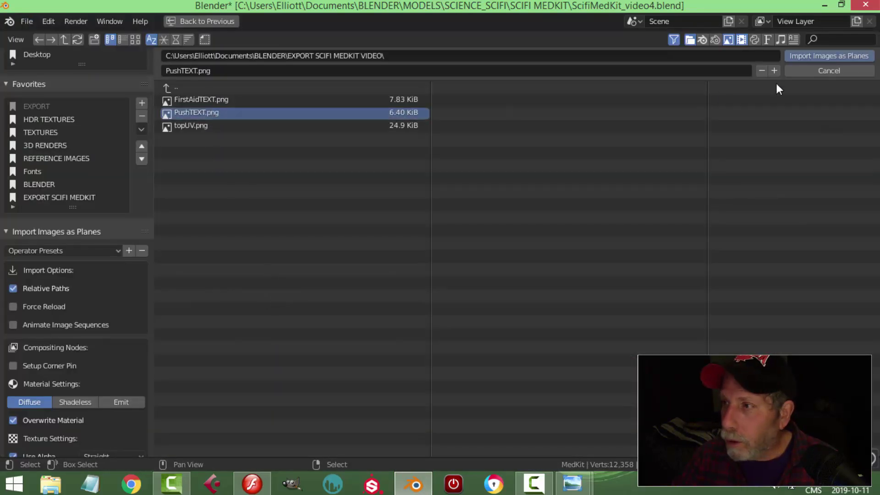
left_click(813, 53)
left_click_drag(435, 190, 434, 142)
Scale down the PushTEXT plane's mesh in Edit Mode so it is narrower than the FIRST AID label.
middle_click_drag(444, 222, 556, 248)
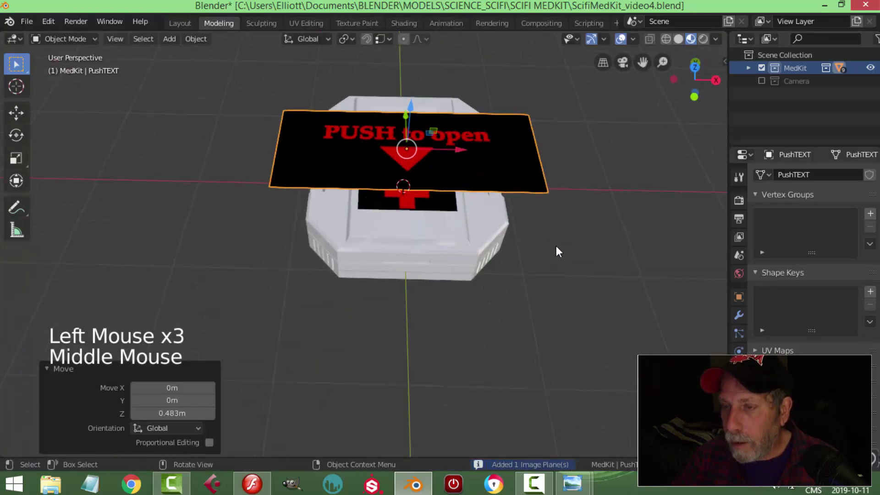
key("Tab")
key("s")
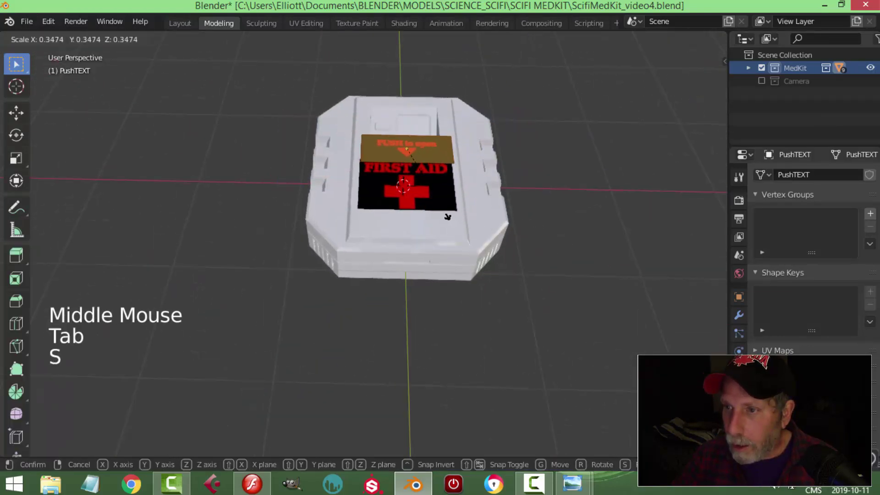
left_click(419, 198)
Move the PushTEXT mesh about -0.787 m along Y to just below the FIRST AID label and lower it toward the lid.
middle_click_drag(399, 264, 370, 250)
scroll(415, 265, "up", 3)
scroll(419, 265, "down", 2)
left_click_drag(477, 147, 389, 184)
middle_click_drag(388, 184, 352, 180)
left_click(338, 143)
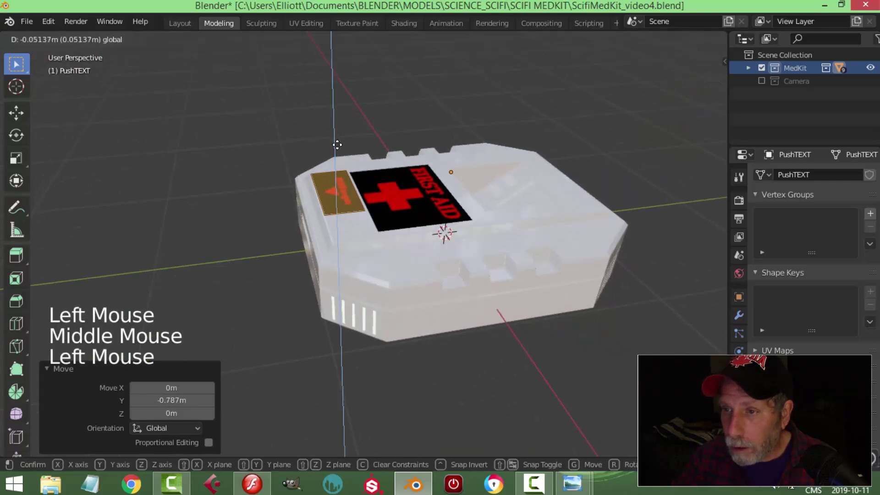
Return to Object Mode and set the PushTEXT plane's origin to its geometry.
key("Tab")
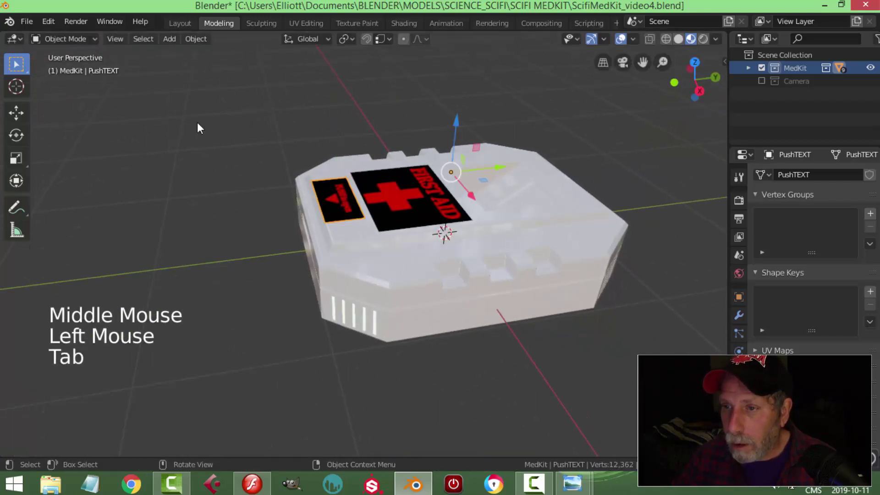
left_click(195, 39)
mouse_move(221, 68)
left_click(341, 80)
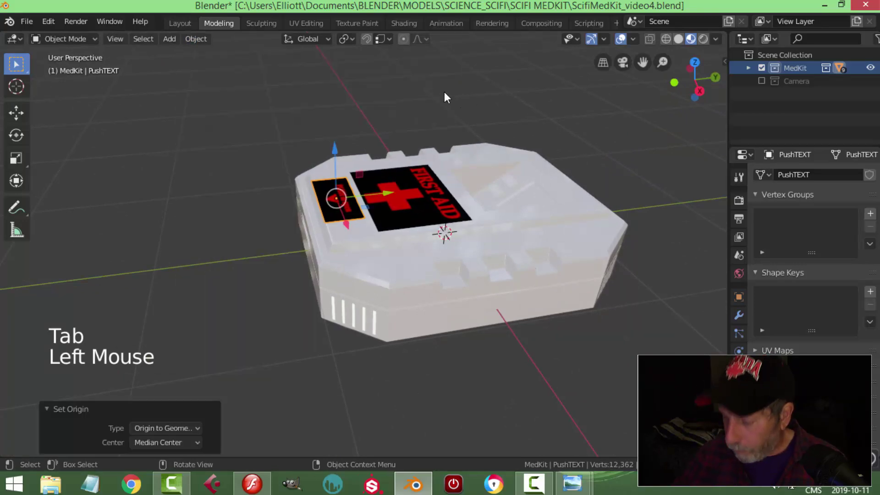
Nudge the PushTEXT label slightly on the lid and scale its mesh by about 0.817.
key("KP_Decimal")
scroll(441, 152, "down", 4)
middle_click_drag(441, 151, 384, 225)
left_click_drag(407, 248, 418, 248)
middle_click_drag(428, 273, 545, 274)
key("Tab")
middle_click_drag(507, 271, 541, 274)
key("s")
left_click(512, 269)
middle_click_drag(463, 271, 378, 248)
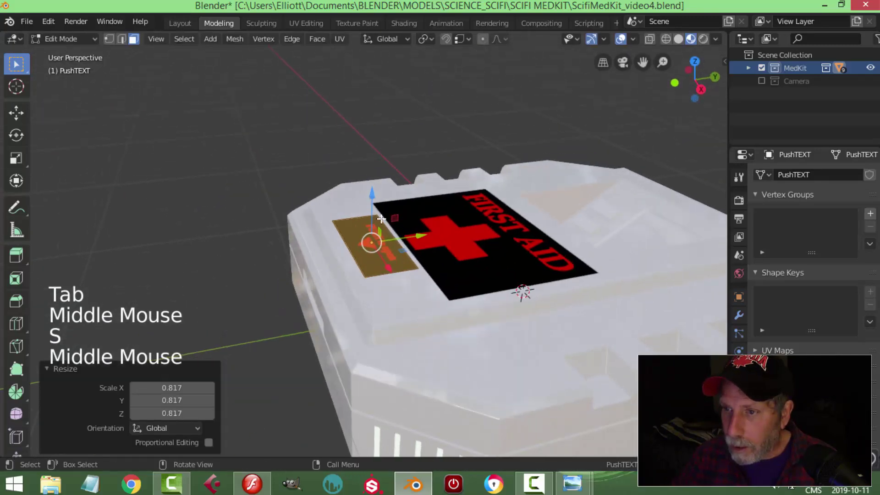
Lower the PushTEXT label slightly in Object Mode so it sits close to the lid surface, and keep it selected.
key("Tab")
middle_click_drag(383, 212, 365, 197)
left_click_drag(372, 193, 373, 198)
key("alt+a")
middle_click_drag(392, 238, 457, 272)
left_click(415, 259)
middle_click_drag(548, 277, 460, 250)
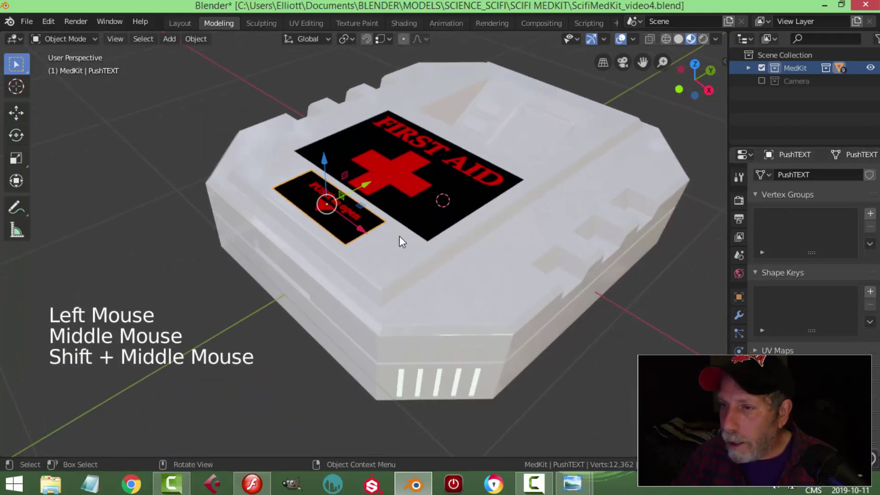
Add a Shrinkwrap modifier to the PushTEXT label with the lid object "top" as its target.
left_click(739, 406)
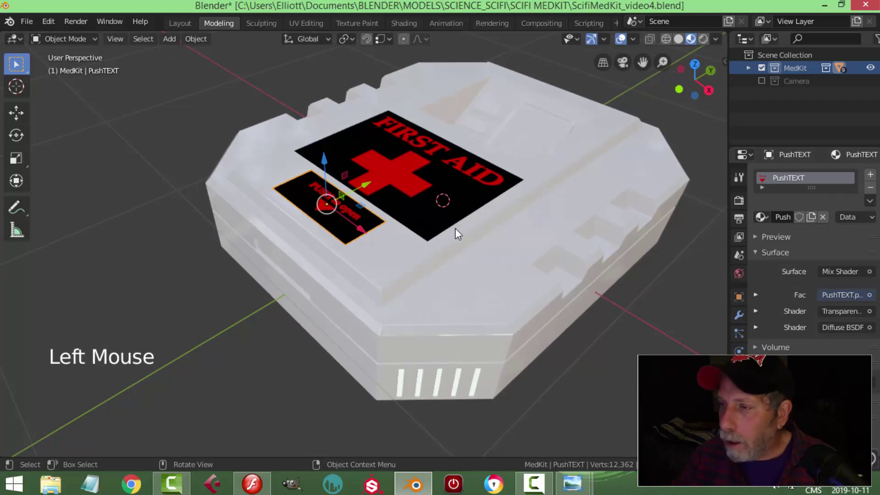
left_click(739, 315)
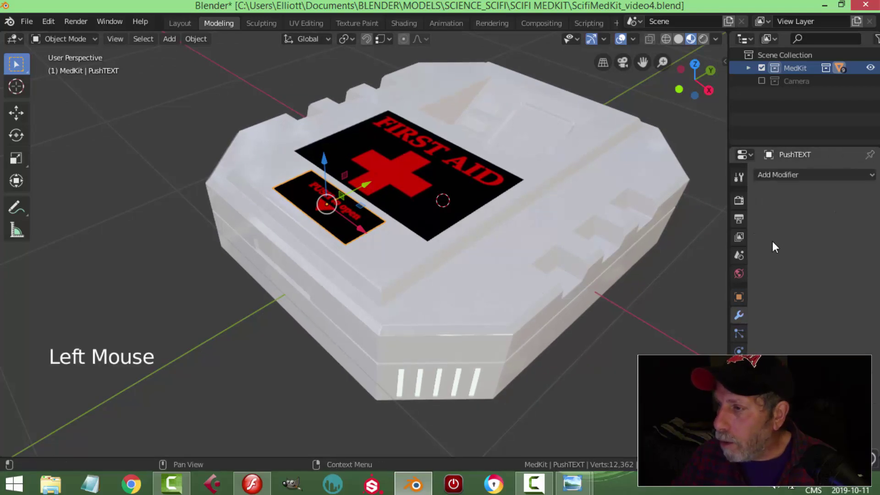
left_click(789, 174)
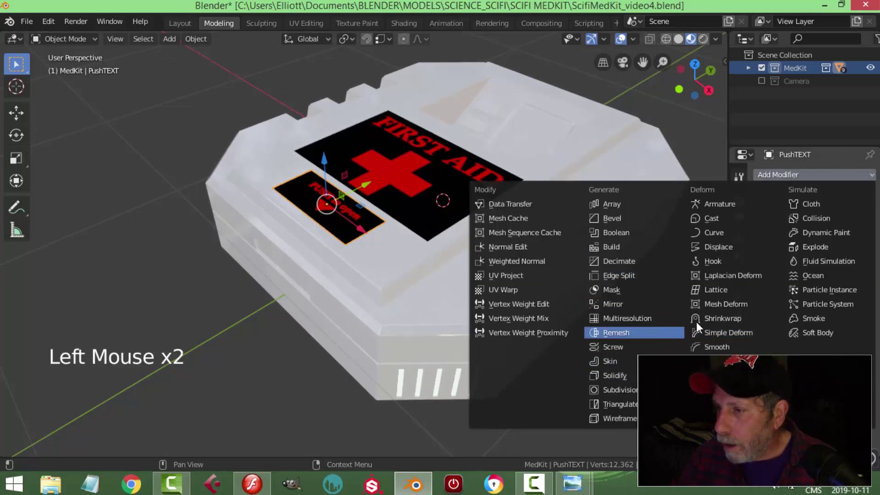
left_click(709, 318)
left_click(805, 247)
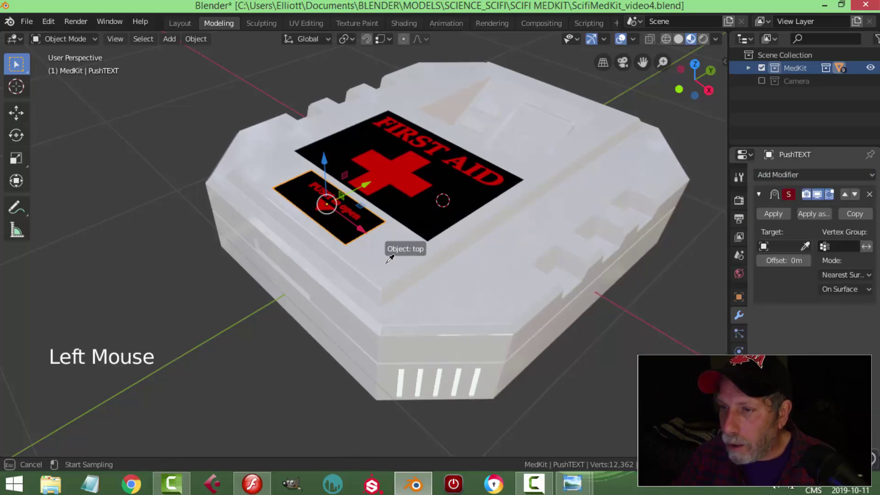
left_click(387, 243)
Set the Shrinkwrap offset to 0.001 m, deselect the label and save the file.
left_click(772, 260)
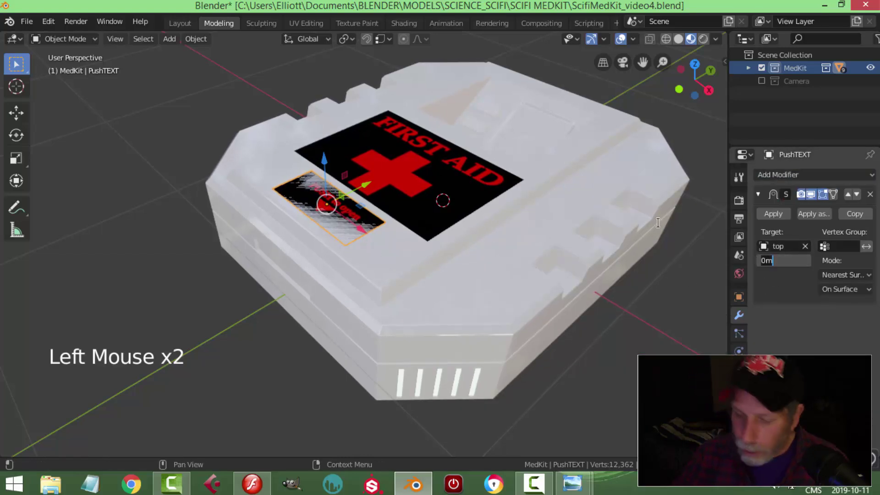
type("0.001")
key("Return")
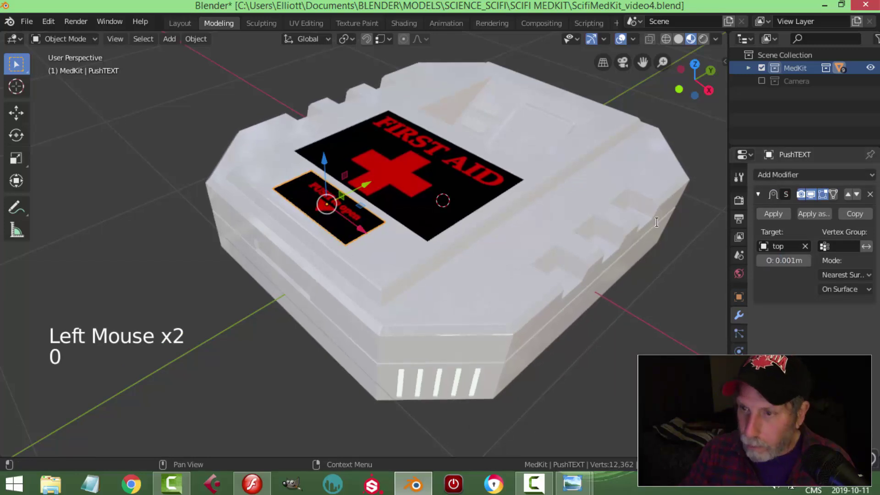
key("alt+a")
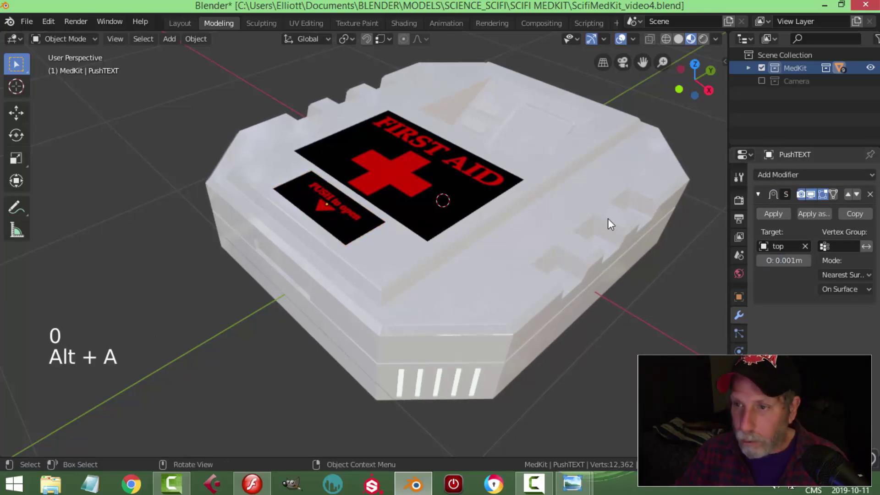
key("ctrl+s")
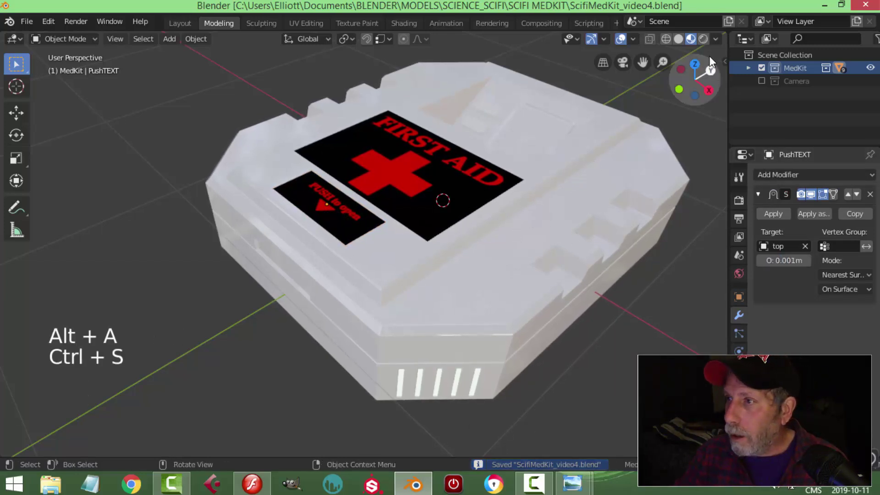
Enable the Camera collection and check the lid labels in rendered shading before returning to material preview.
left_click(762, 80)
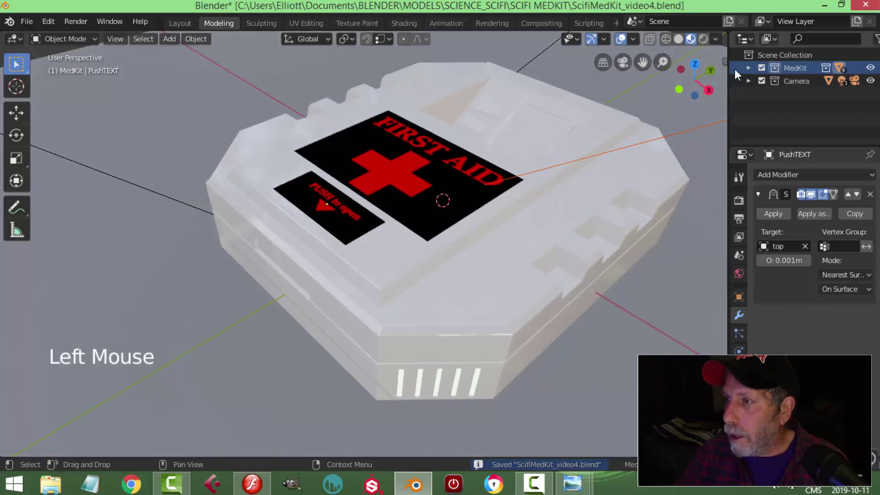
left_click(703, 38)
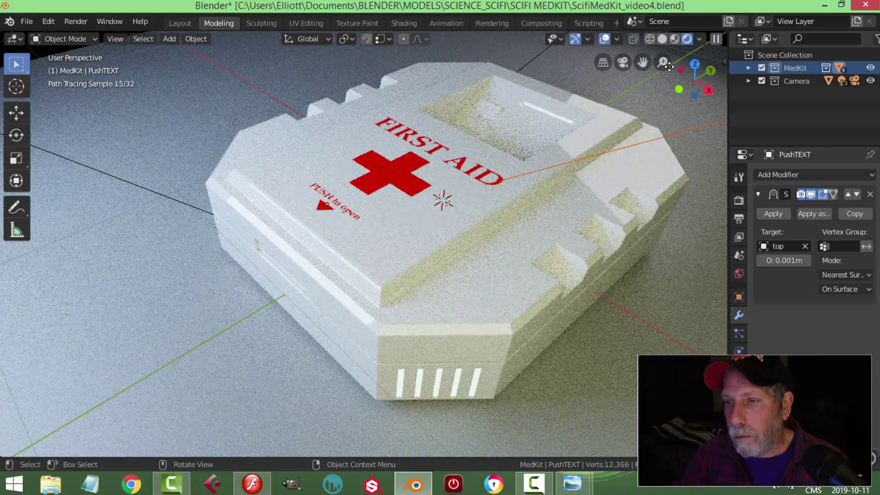
left_click(675, 40)
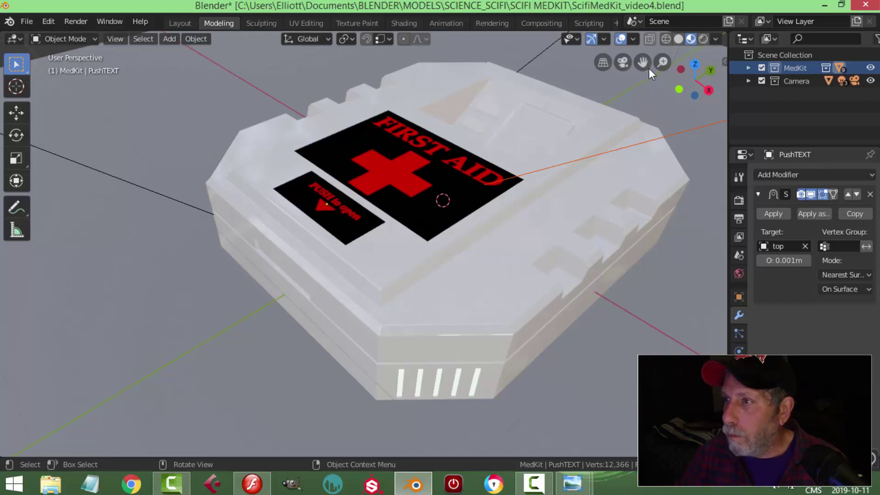
Move the PushTEXT label about -0.028 m along Y and add a loop cut near the edge its arrow points to.
left_click(344, 222)
left_click_drag(368, 189, 362, 191)
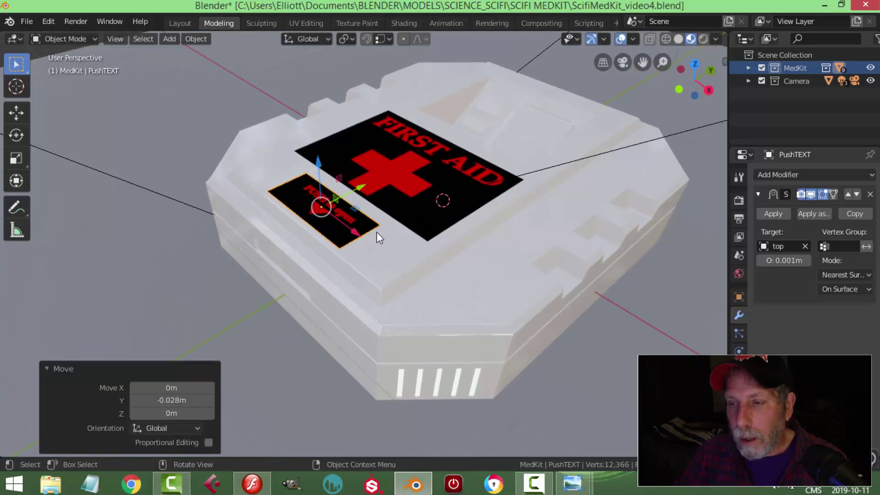
key("Tab")
middle_click_drag(361, 246, 315, 258)
scroll(316, 259, "up", 2)
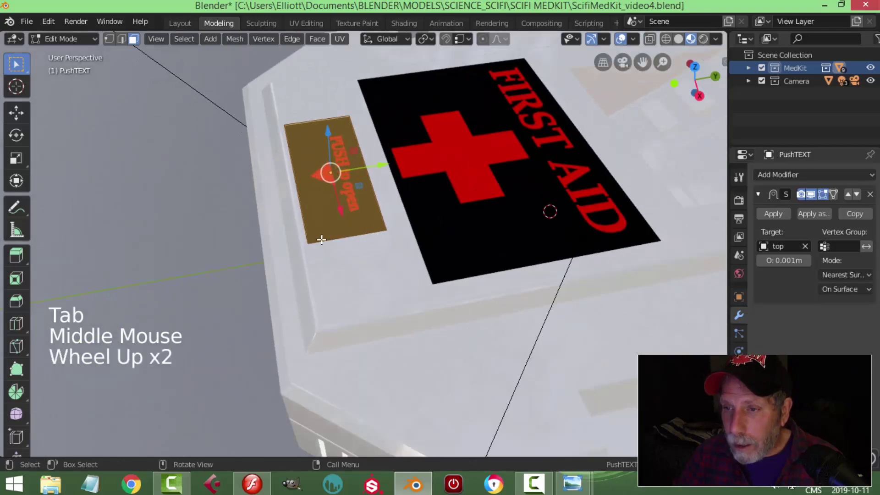
key("ctrl+r")
left_click(321, 240)
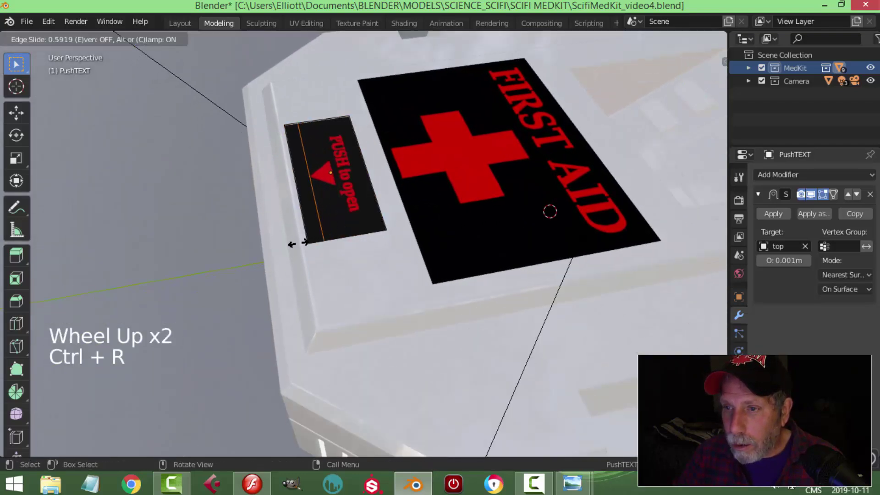
left_click(303, 243)
Delete the narrow face between the new loop cut and the outer edge of the PushTEXT label.
key("alt+a")
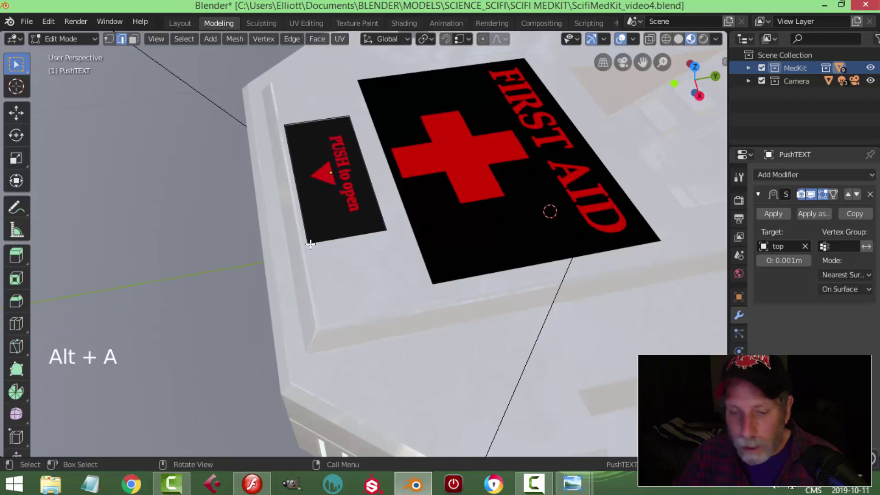
key("3")
left_click(299, 177)
key("x")
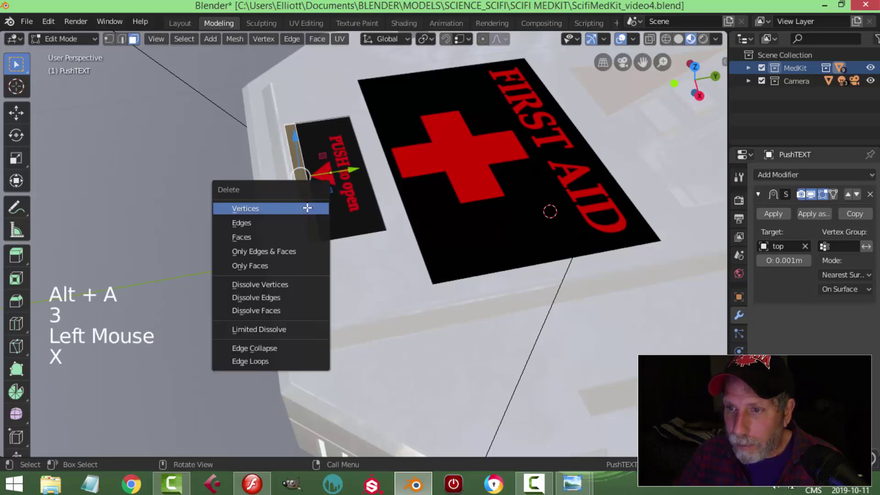
left_click(305, 237)
key("Tab")
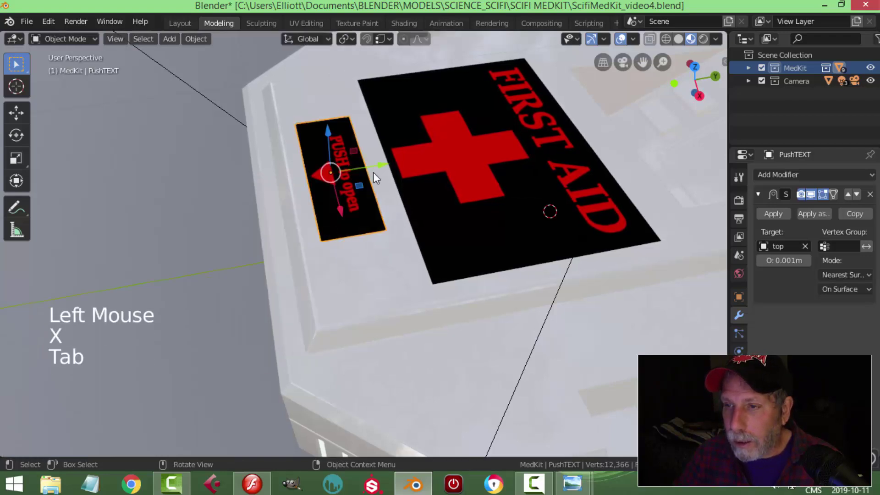
Slide the trimmed PushTEXT label along Y, farther from the FIRST AID label, and deselect it.
left_click_drag(378, 163, 366, 168)
key("alt+a")
middle_click_drag(314, 235, 364, 215)
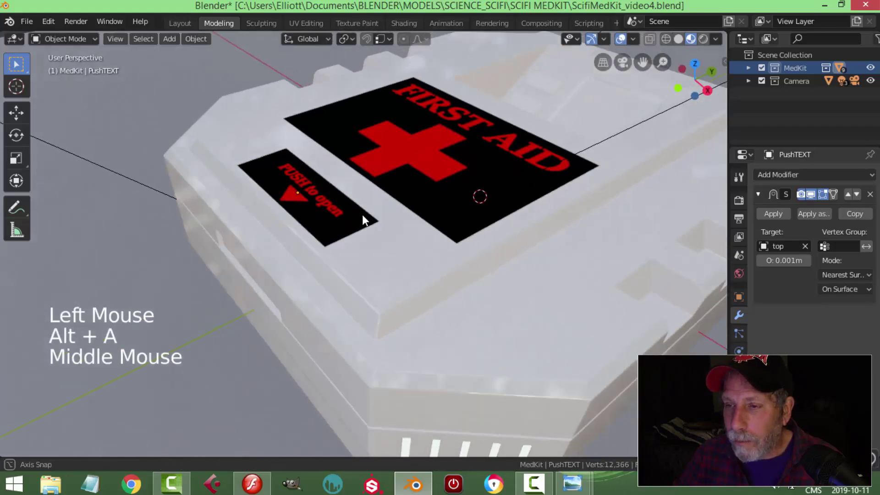
Inspect the repositioned label in rendered shading, switch back to material preview and save the file.
left_click(702, 39)
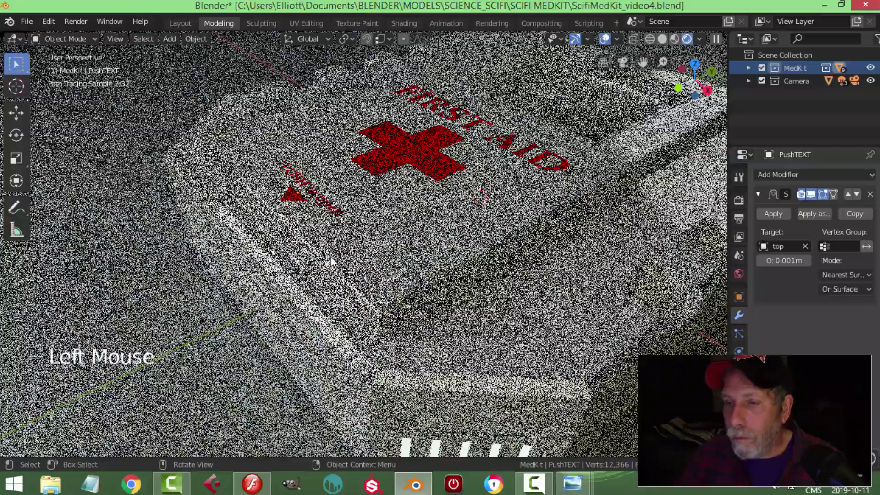
scroll(416, 216, "down", 3)
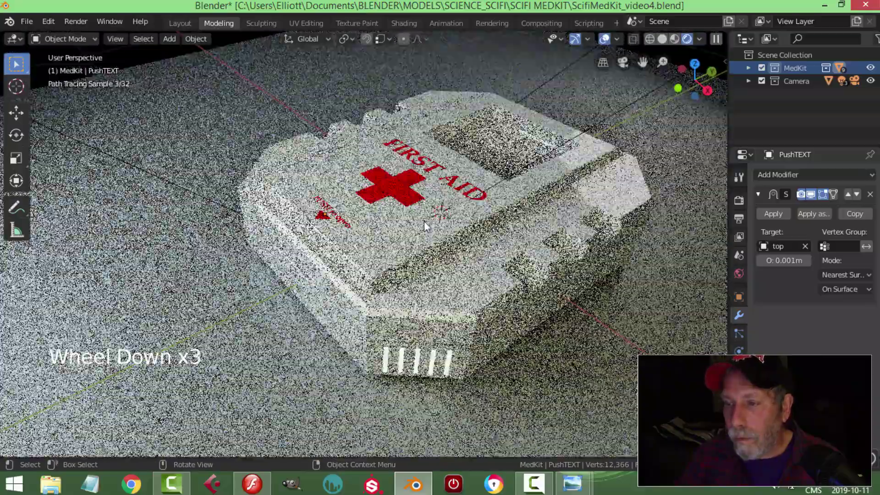
middle_click_drag(424, 221, 479, 333)
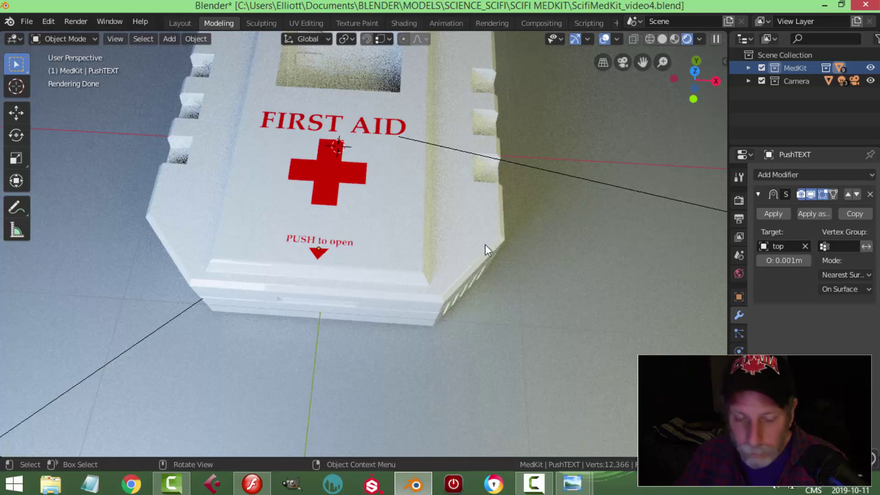
left_click(674, 39)
key("ctrl+s")
Select the lid object "top" and enter Edit Mode with its recess in view.
middle_click_drag(348, 282, 418, 232, "shift")
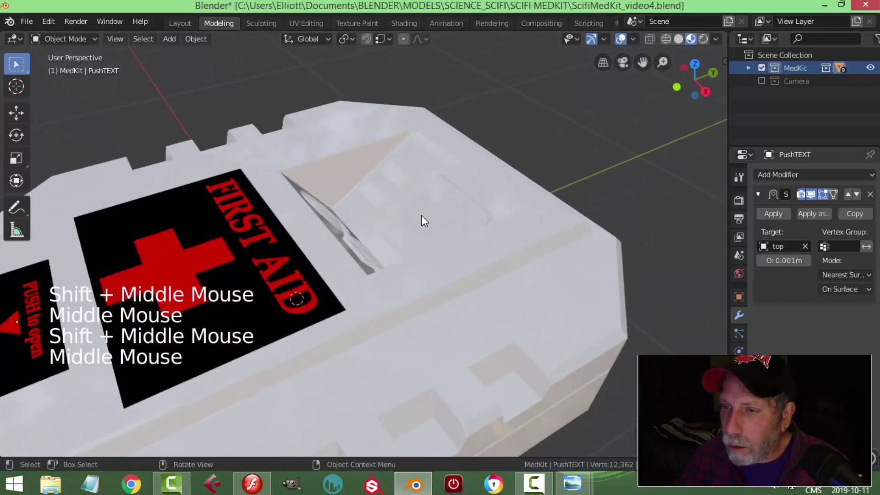
left_click(406, 147)
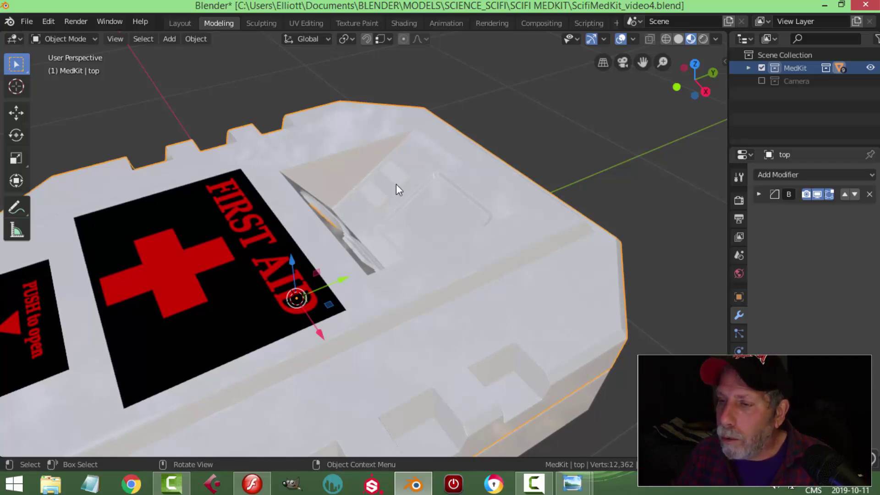
key("Tab")
left_click(409, 161)
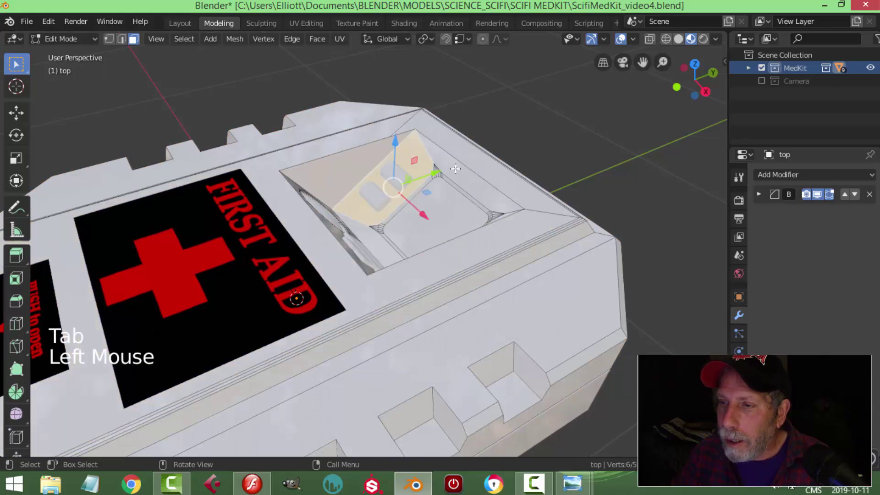
left_click(440, 168, "shift")
left_click(356, 166, "shift")
middle_click_drag(356, 166, 267, 204)
left_click(427, 229, "shift")
left_click(354, 177, "shift")
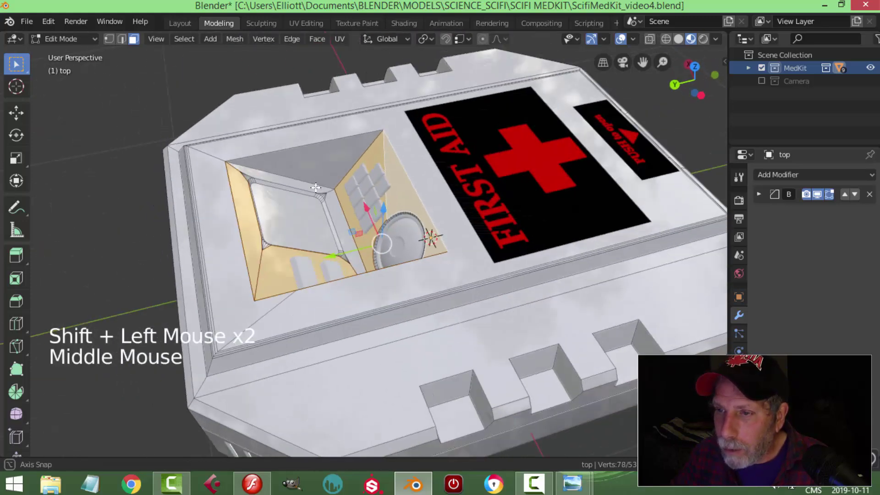
scroll(266, 204, "up", 2)
key("alt+a")
Select the lid recess's inset floor with its bevelled rim and all the surrounding sloped wall faces.
left_click(266, 205)
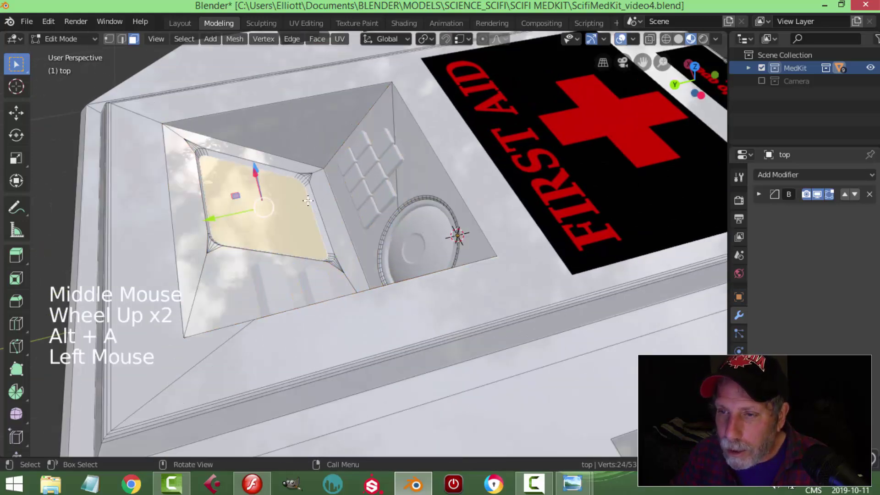
key("ctrl+KP_Add")
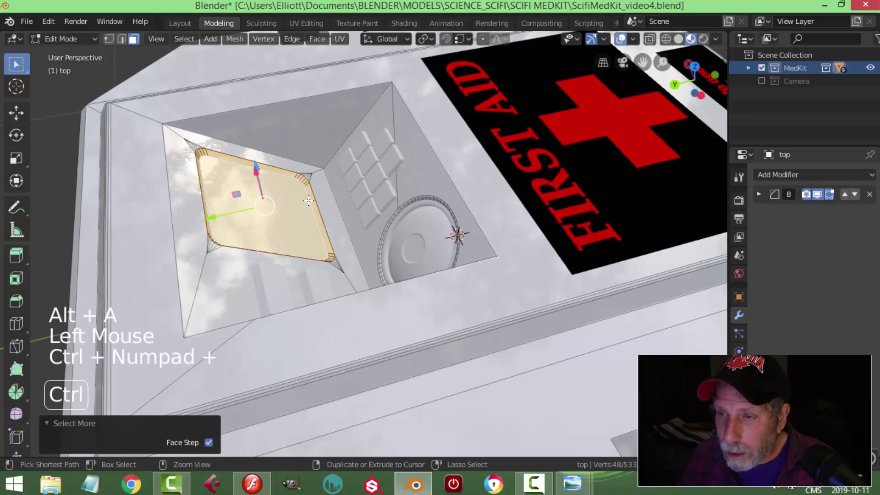
key("ctrl+KP_Add")
middle_click_drag(313, 200, 234, 107)
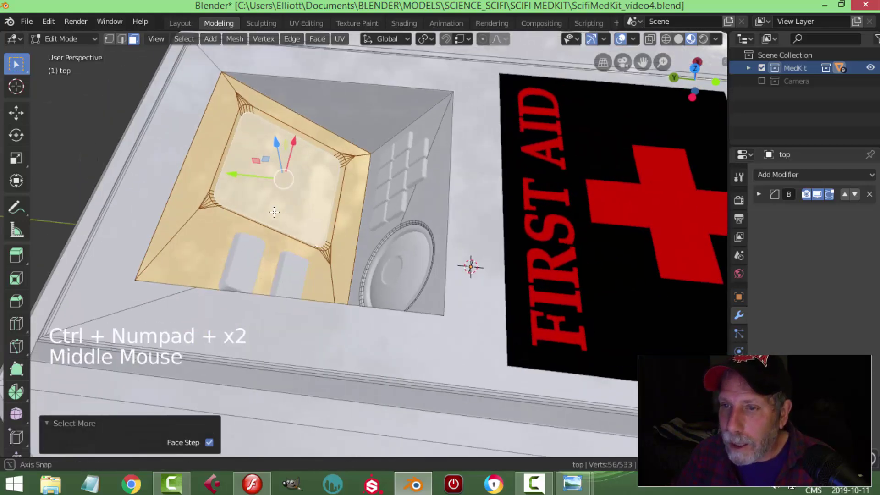
left_click(341, 116, "shift")
left_click(442, 143, "shift")
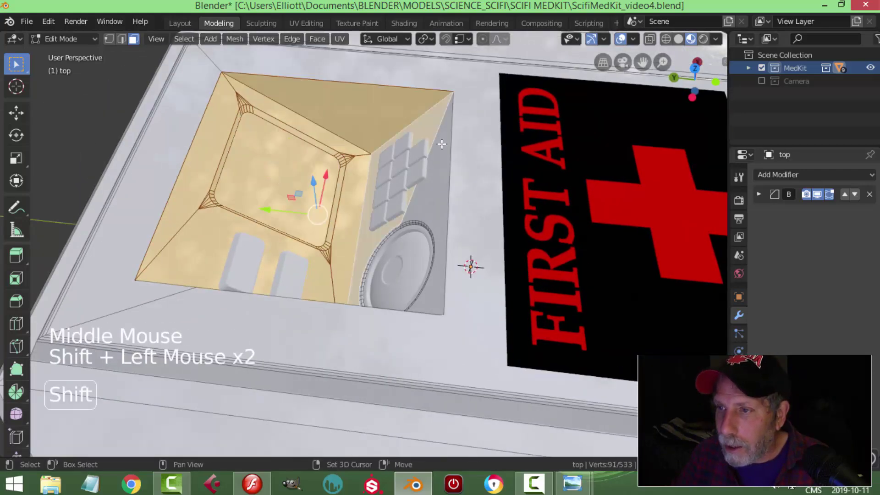
left_click(437, 189, "shift")
middle_click_drag(436, 189, 544, 199)
left_click(470, 171, "shift")
middle_click_drag(470, 171, 626, 261)
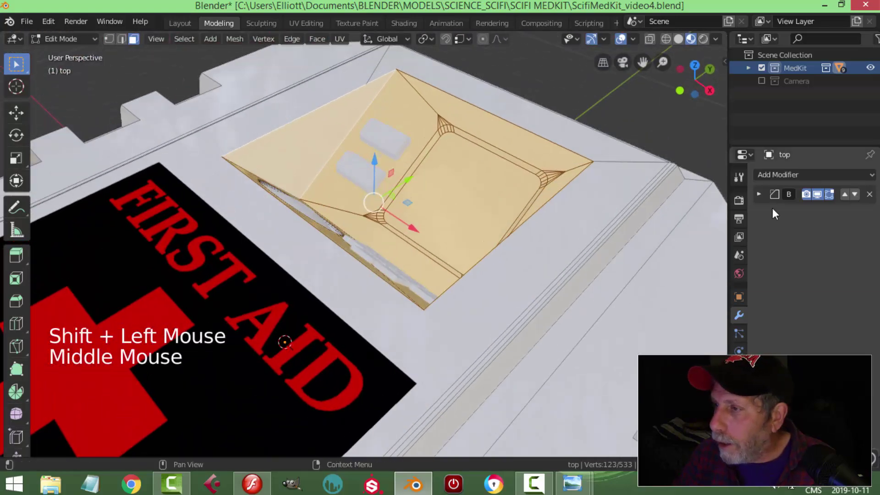
Make an independent copy of the lid's White material, rename it Black and assign it to the selected recess faces.
left_click(739, 351)
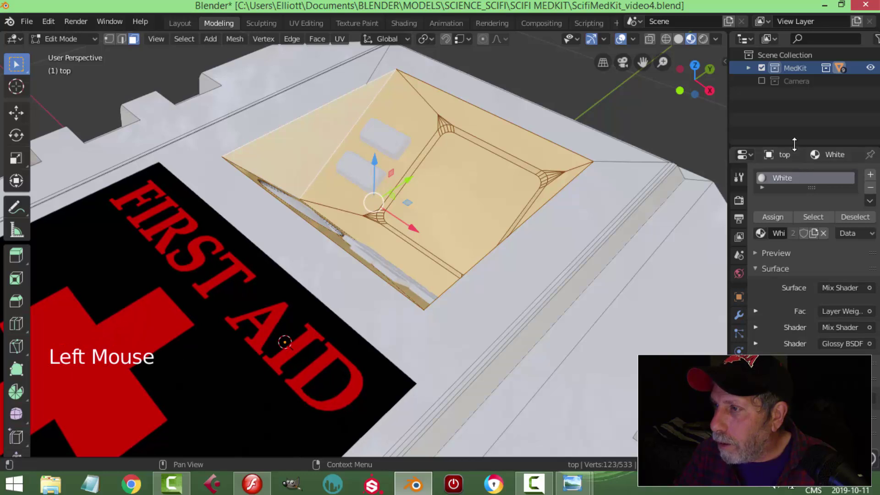
left_click_drag(792, 145, 790, 89)
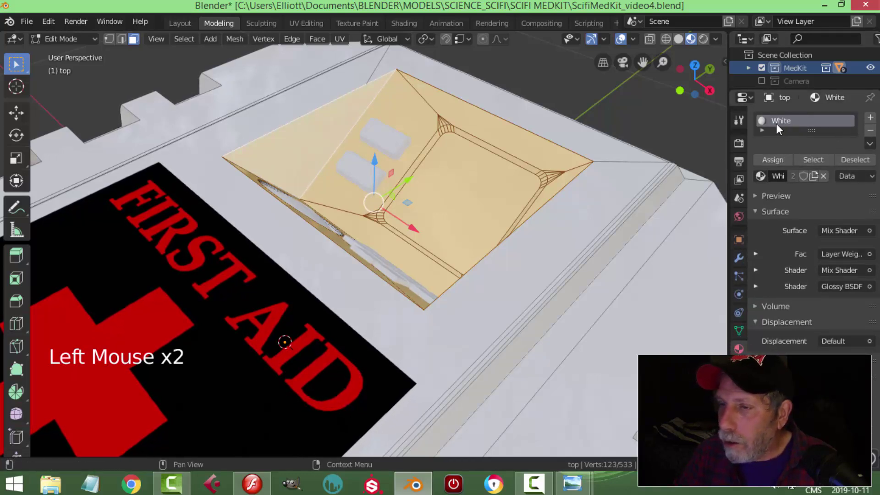
left_click(815, 176)
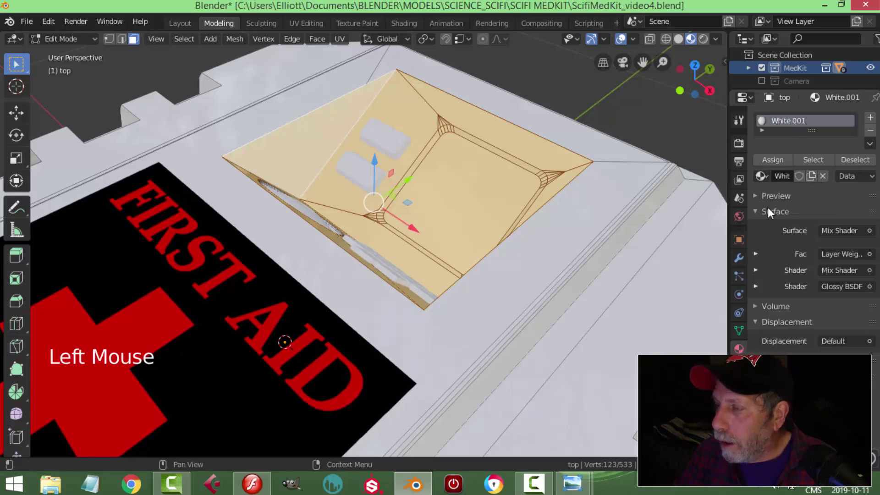
double_click(807, 121)
type("Black")
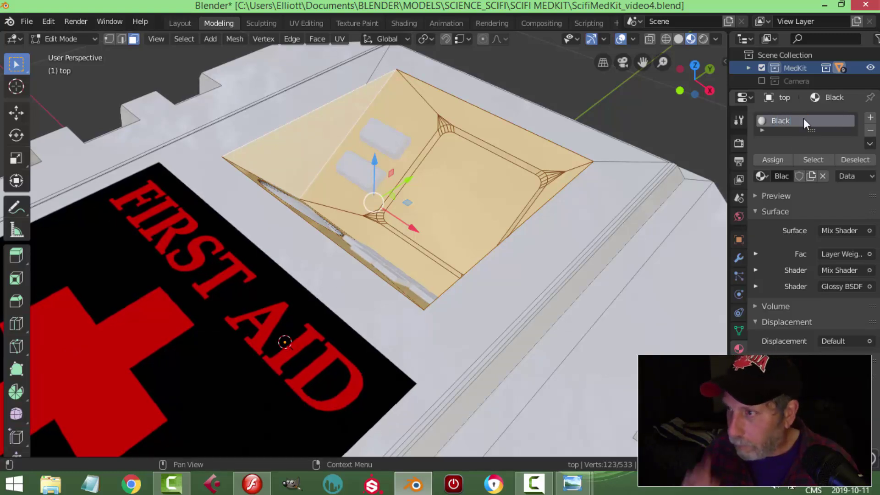
left_click(773, 157)
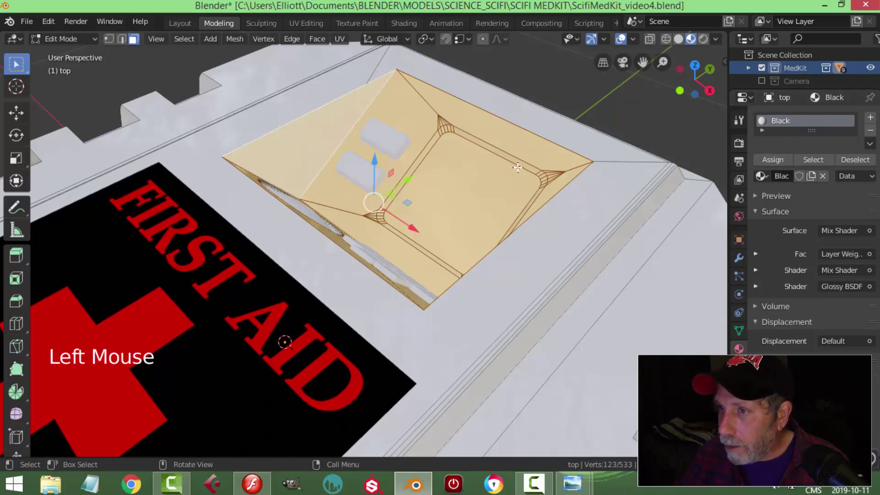
Return to Object Mode and set the lid's only material slot back to White.
key("Tab")
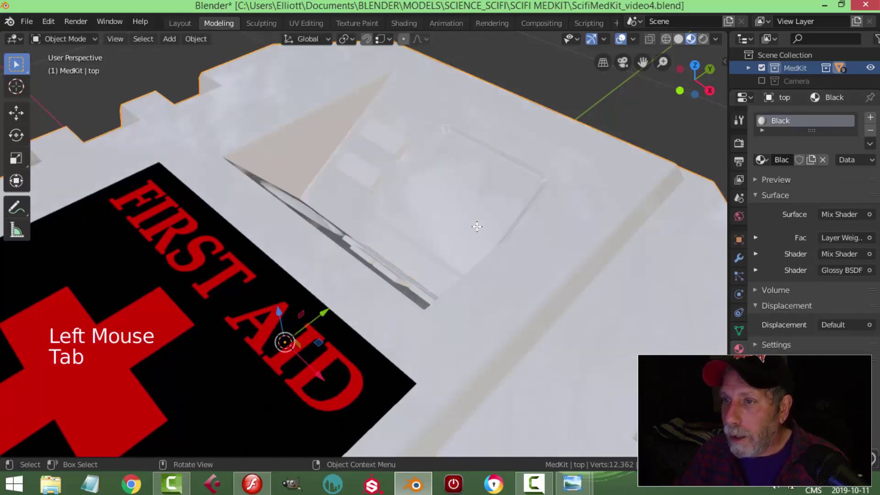
key("alt+a")
scroll(519, 224, "down", 2)
left_click(544, 215)
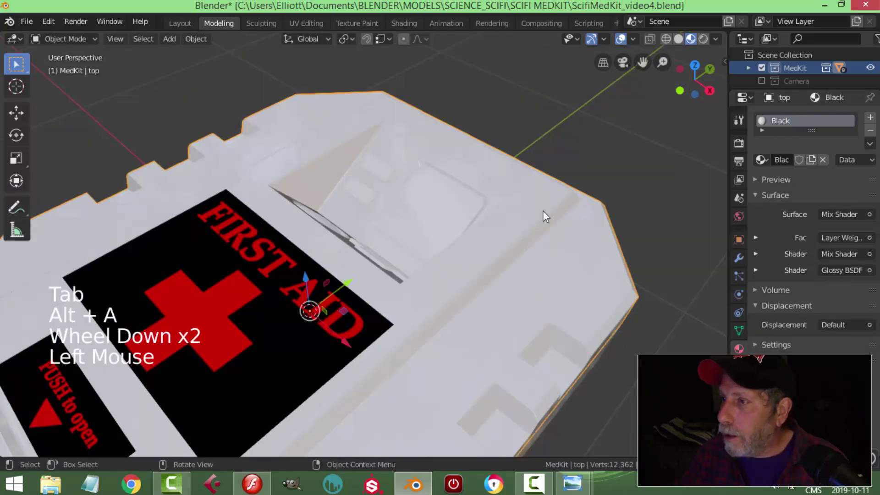
left_click(757, 159)
left_click(660, 254)
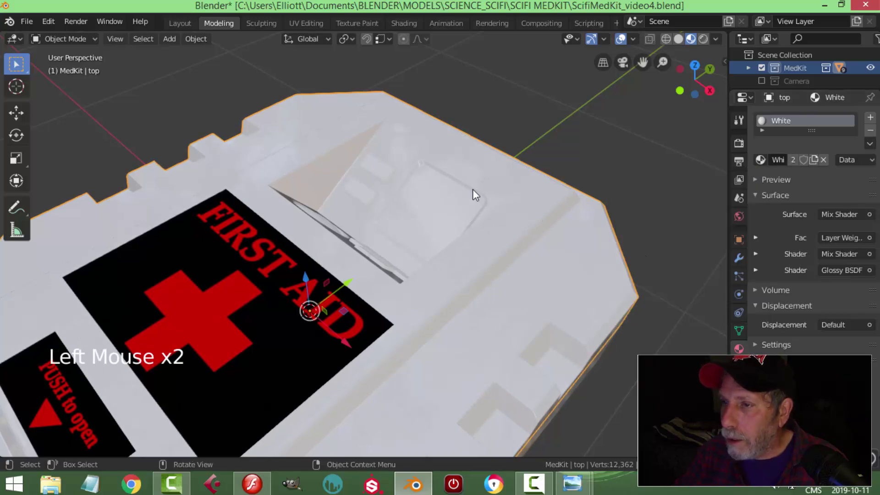
Add a second material slot with Black to the lid, assign it to the selected recess faces and leave Edit Mode.
left_click(447, 189)
key("Tab")
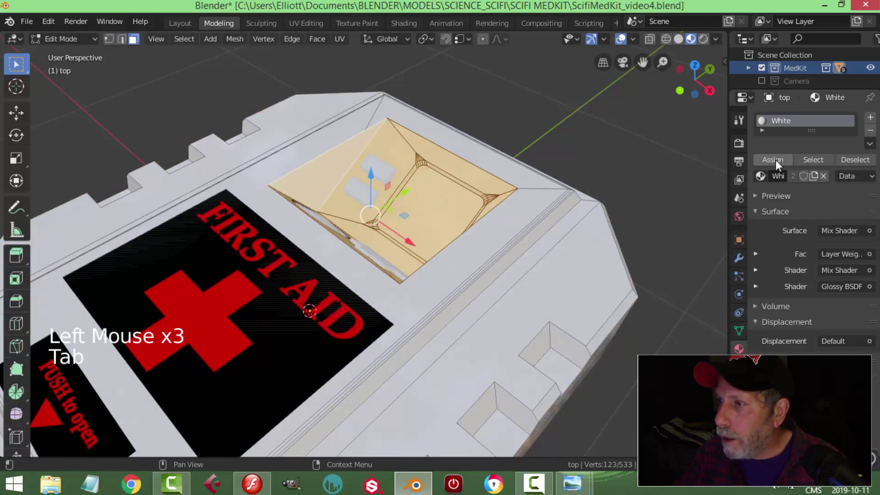
left_click(871, 119)
left_click(761, 205)
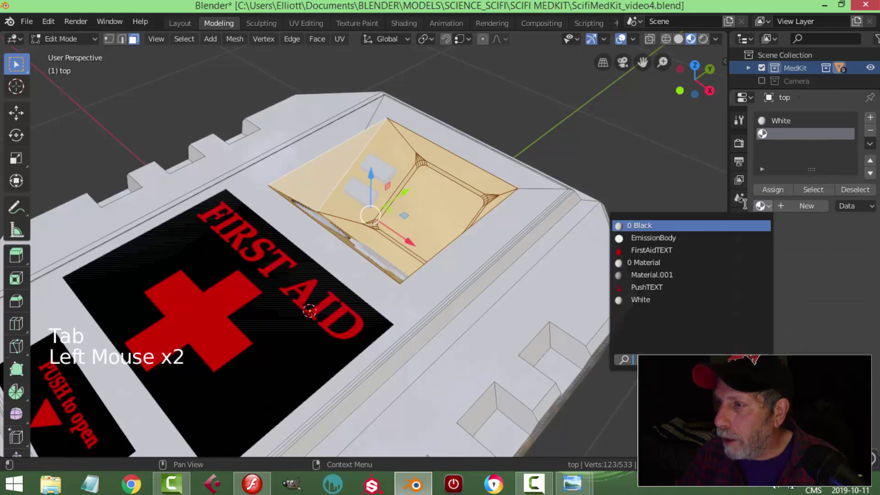
left_click(667, 226)
left_click(771, 188)
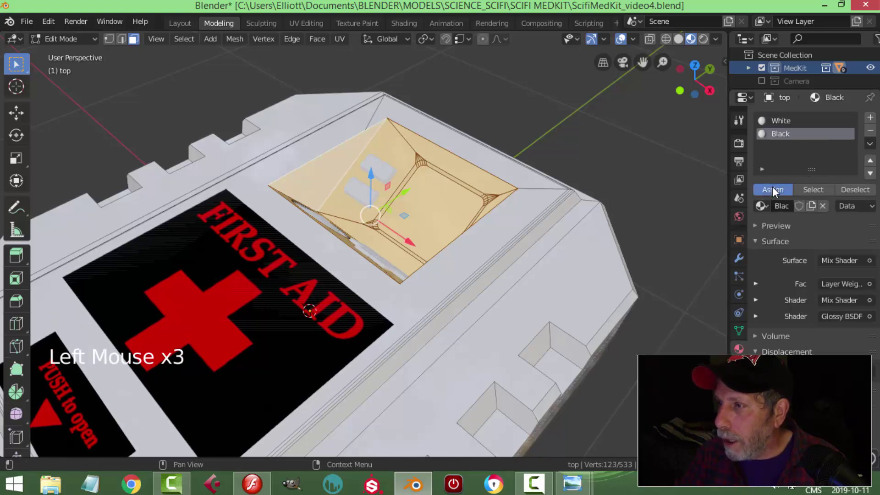
key("alt+a")
key("Tab")
scroll(495, 197, "down", 2)
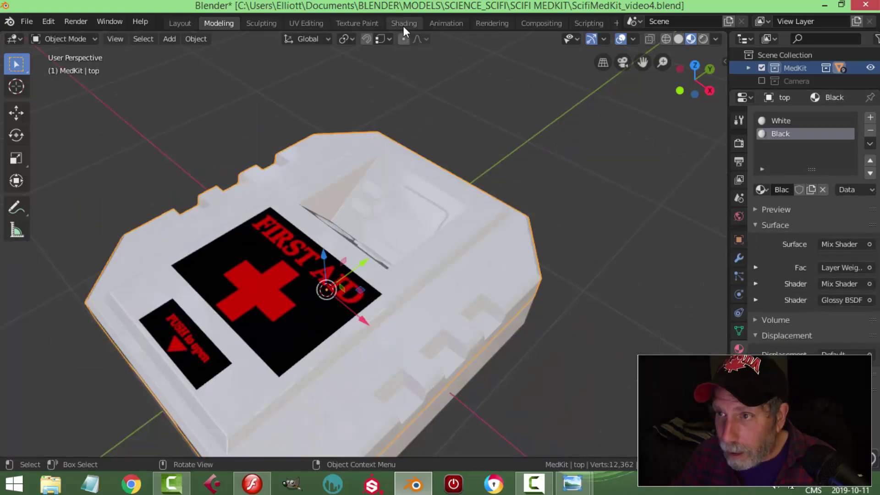
In the Shading workspace, darken the Black material's Diffuse BSDF color to a value of 0.120.
left_click(403, 24)
scroll(388, 313, "down", 1)
middle_click_drag(387, 313, 474, 278)
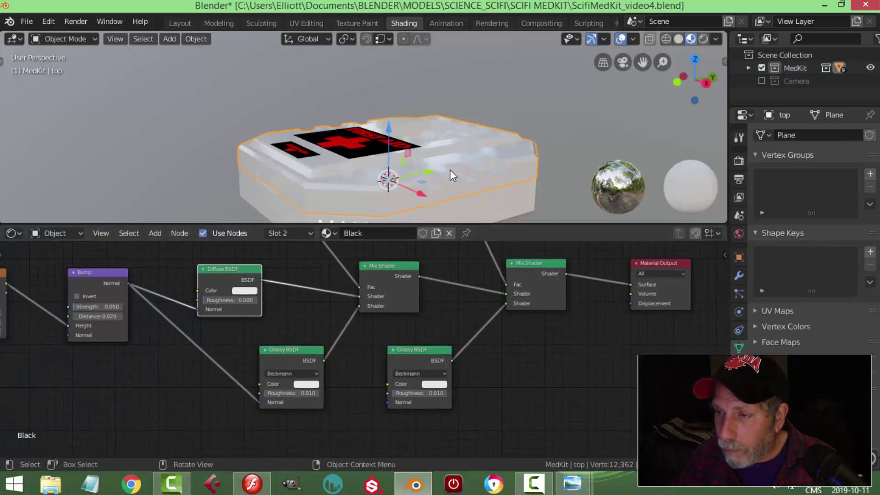
middle_click_drag(452, 168, 454, 185)
scroll(353, 341, "up", 2)
middle_click_drag(322, 351, 418, 397, "shift")
scroll(351, 358, "up", 1)
left_click(321, 329)
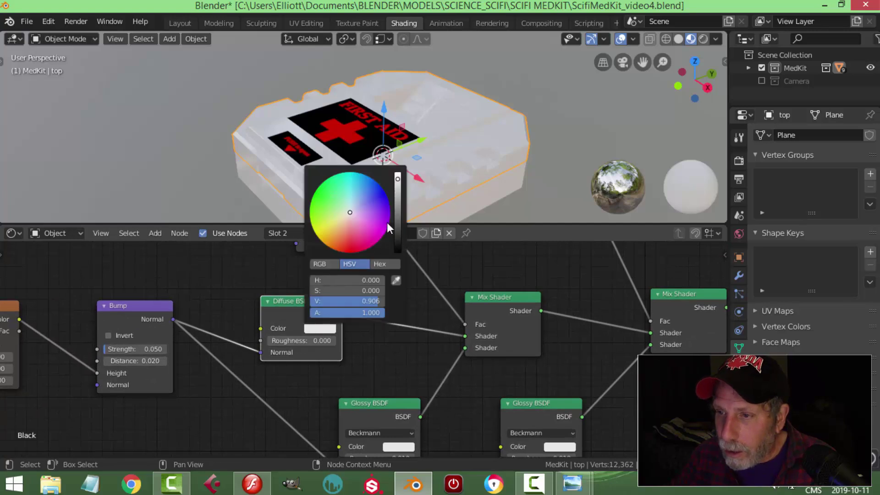
left_click_drag(397, 228, 397, 241)
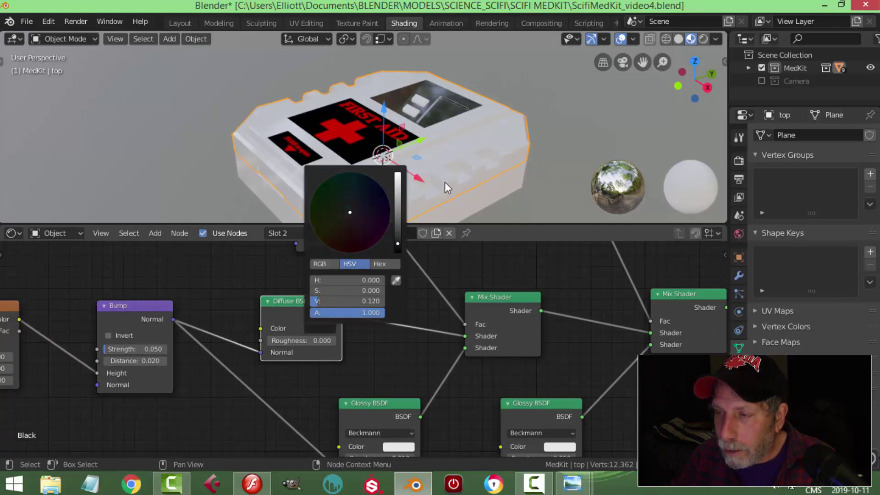
Inspect the darkened recess and its buttons up close from several angles and save the file.
middle_click_drag(500, 122, 401, 156)
scroll(476, 152, "up", 2)
scroll(471, 143, "up", 3)
middle_click_drag(472, 143, 327, 165)
scroll(490, 143, "up", 2)
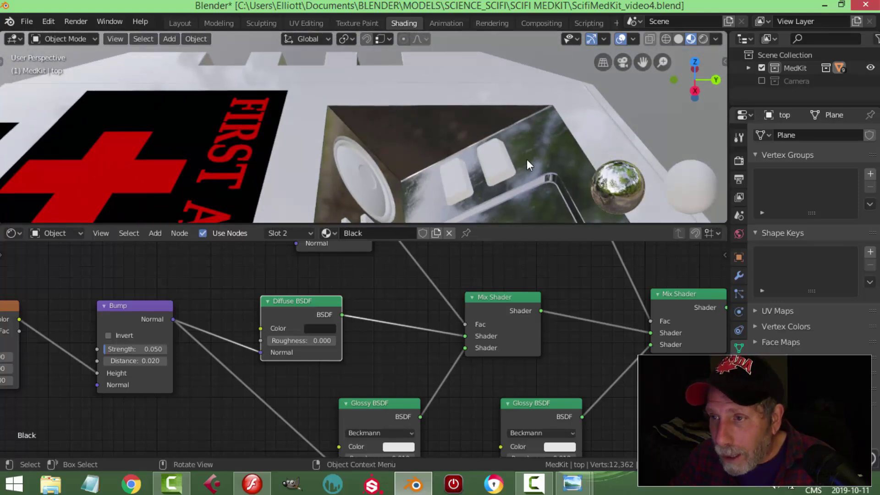
middle_click_drag(541, 159, 426, 155)
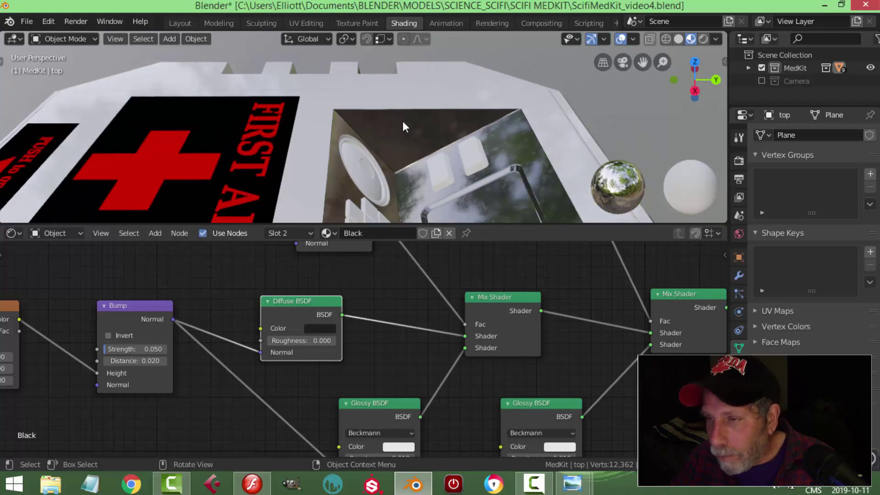
mouse_move(409, 114)
middle_mouse_down()
mouse_move(410, 130)
mouse_move(427, 147)
mouse_move(470, 144)
mouse_move(377, 122)
mouse_move(412, 128)
mouse_move(401, 108)
middle_mouse_up()
key("ctrl+s")
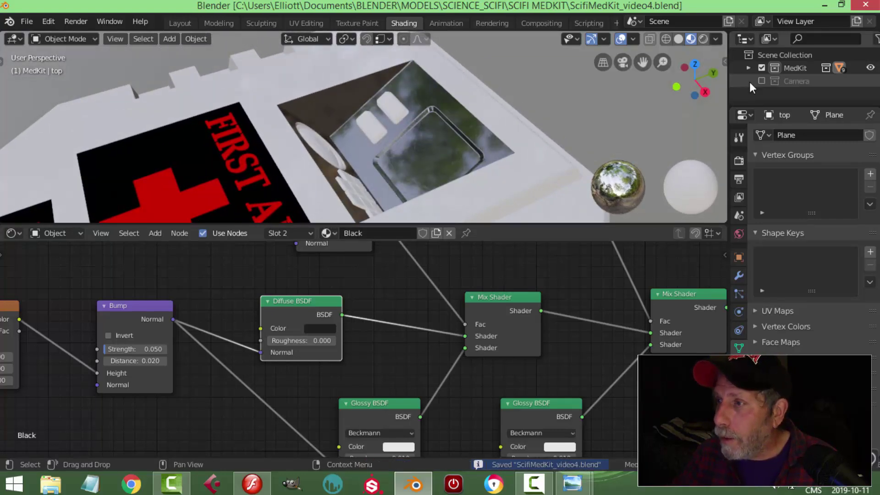
Enable the Camera collection and preview the lid recess in rendered shading.
left_click(761, 81)
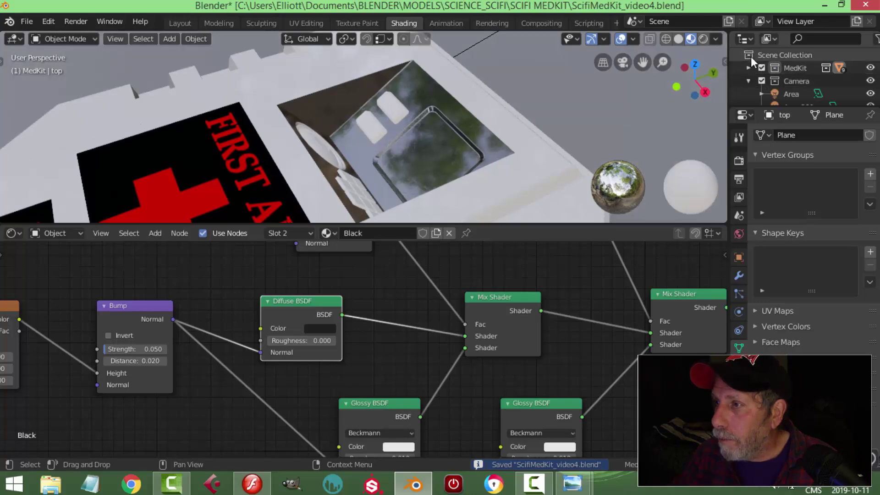
left_click(703, 39)
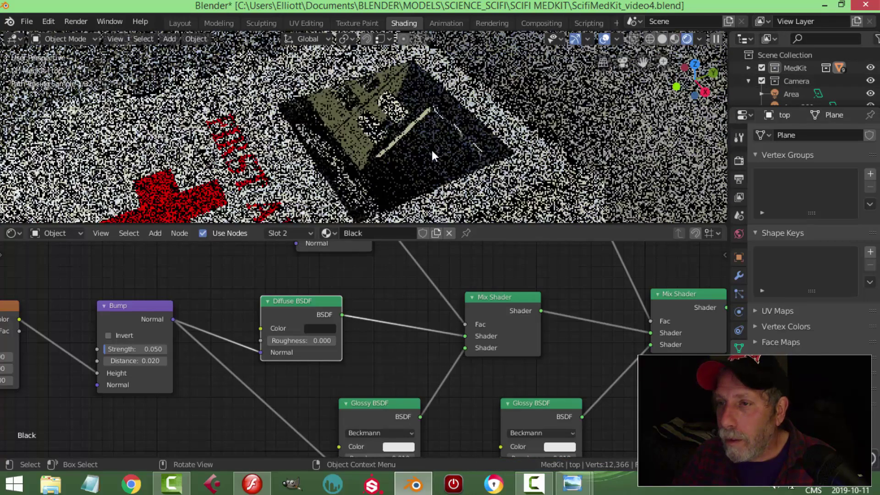
scroll(422, 142, "down", 1)
mouse_move(422, 141)
middle_mouse_down()
mouse_move(367, 138)
mouse_move(418, 128)
mouse_move(437, 140)
middle_mouse_up()
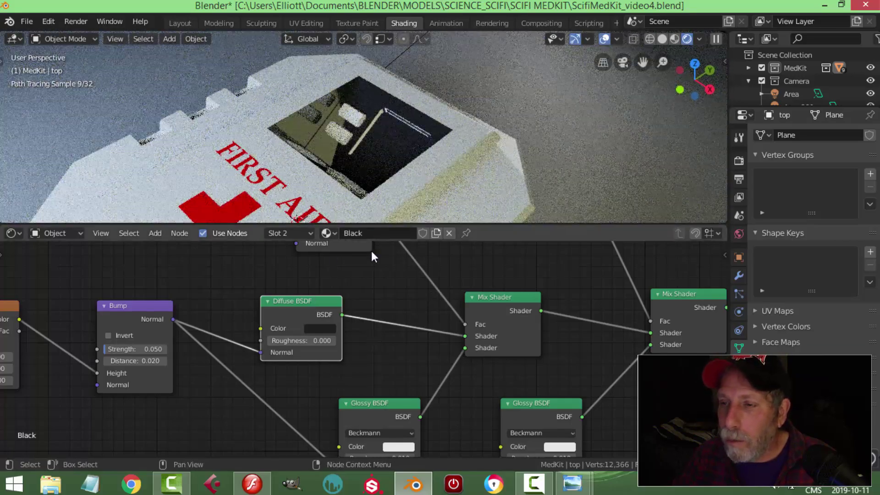
Set the roughness of both Glossy BSDF nodes in the Black material to 0.2 and check the recess in rendered shading.
scroll(427, 382, "down", 1)
middle_click_drag(412, 371, 393, 316)
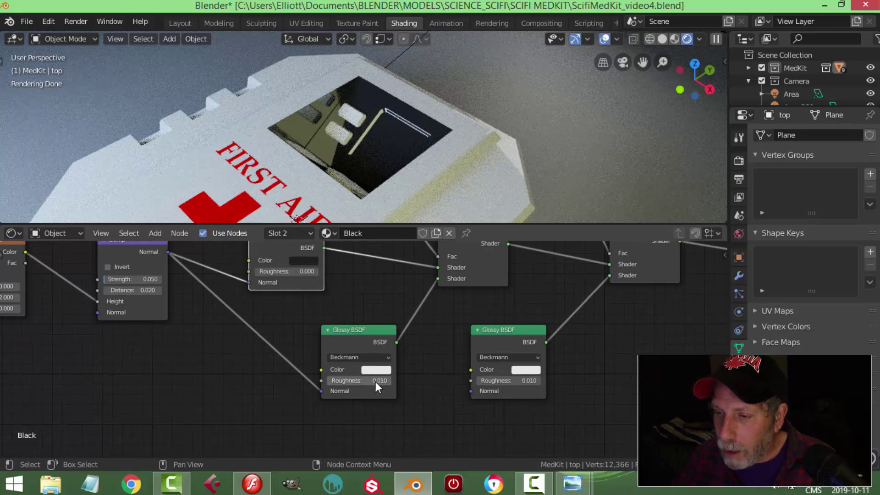
left_click(674, 38)
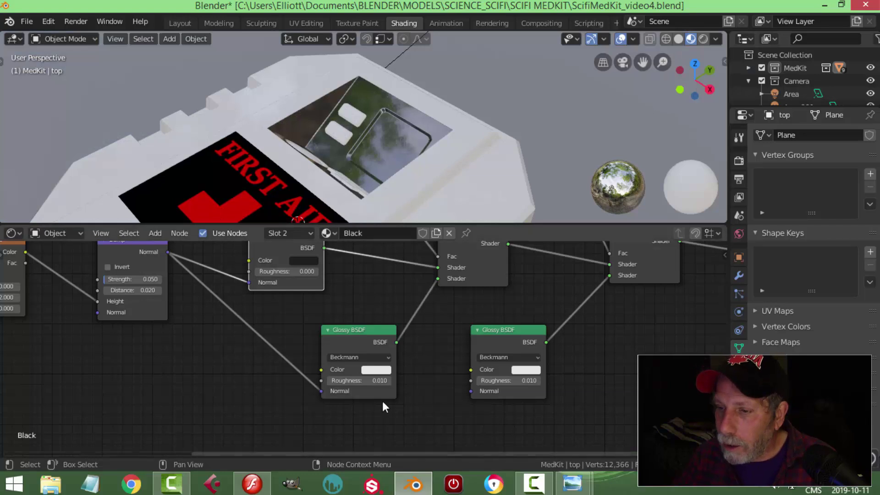
scroll(403, 420, "up", 1)
middle_click_drag(402, 420, 391, 367)
scroll(389, 367, "up", 1)
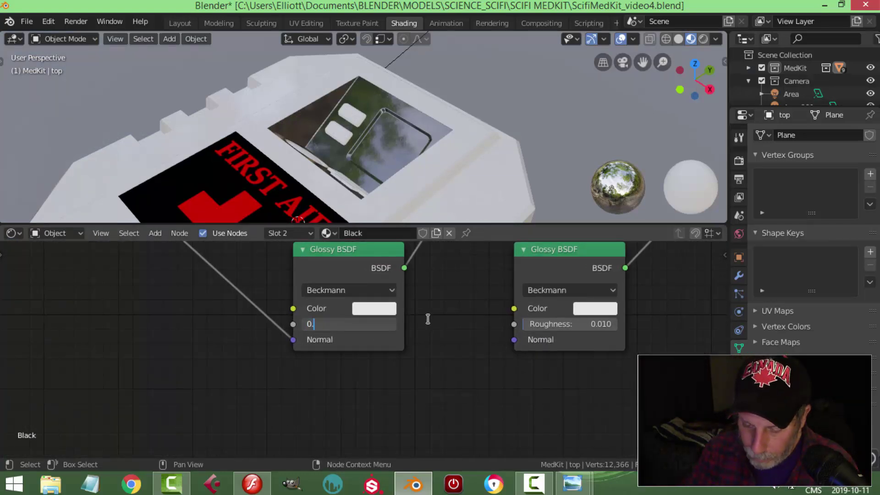
type("2")
key("Return")
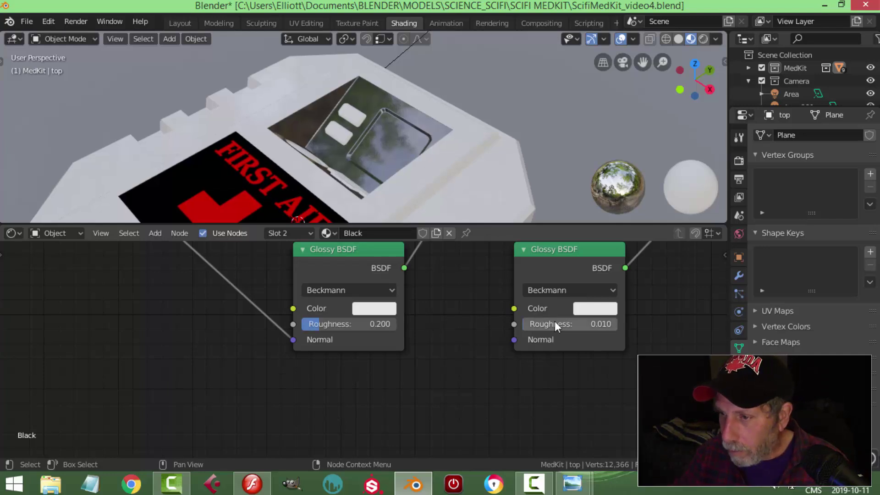
key("Return")
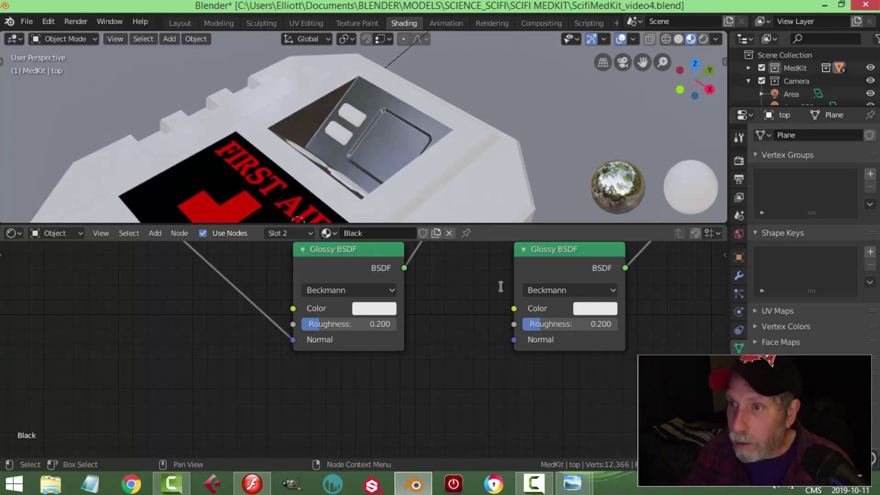
left_click(703, 39)
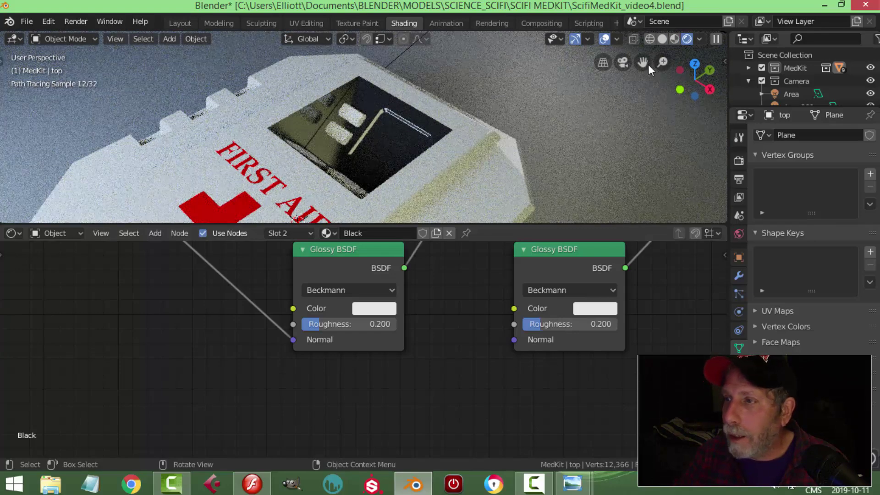
Set the Black material's Diffuse BSDF roughness to 0.2 in material preview and check it in rendered shading.
left_click(675, 39)
scroll(395, 289, "down", 2)
middle_click_drag(366, 272, 386, 377)
scroll(357, 350, "up", 4)
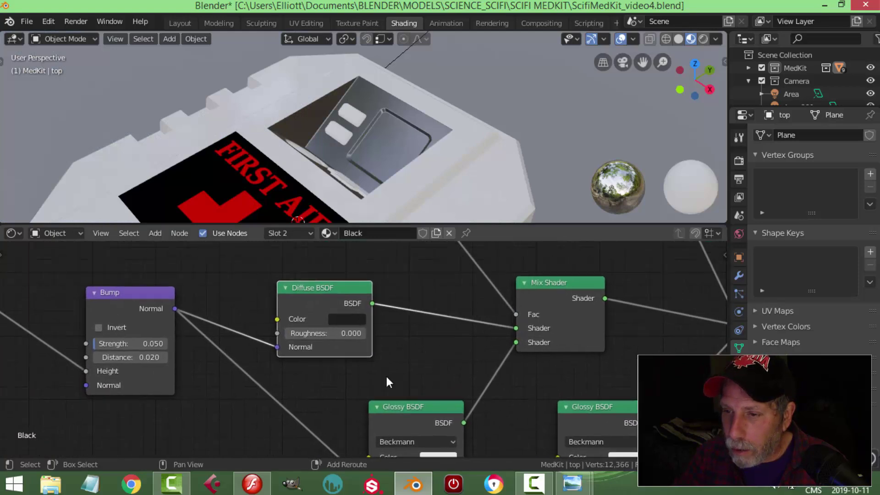
scroll(367, 365, "up", 1)
left_click(340, 331)
type("0.2")
key("Return")
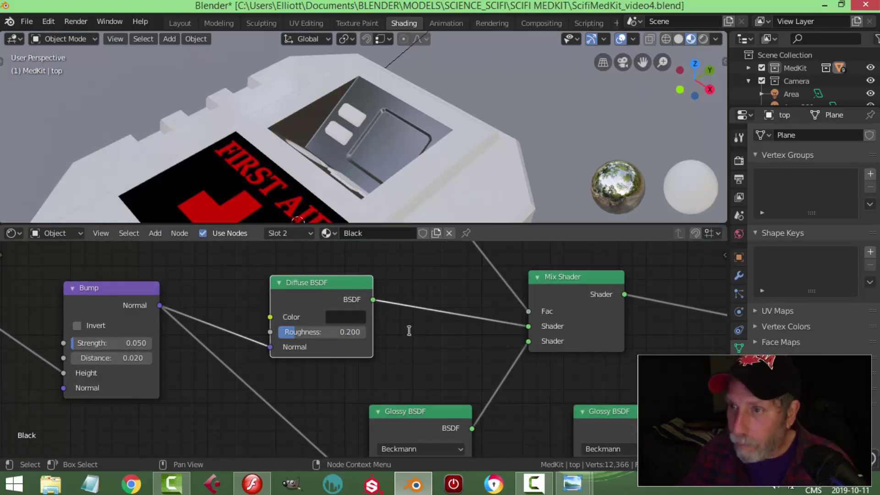
left_click(702, 37)
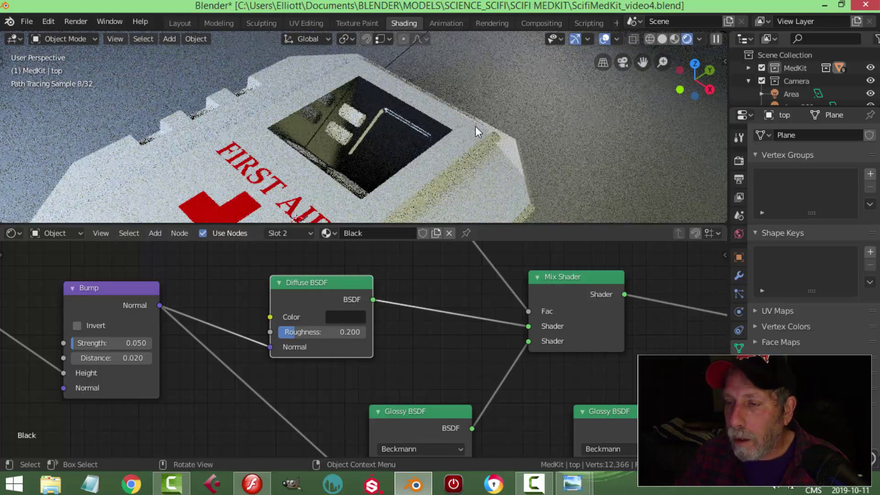
Switch the viewport back to material preview shading and save the file.
left_click(673, 40)
key("ctrl+s")
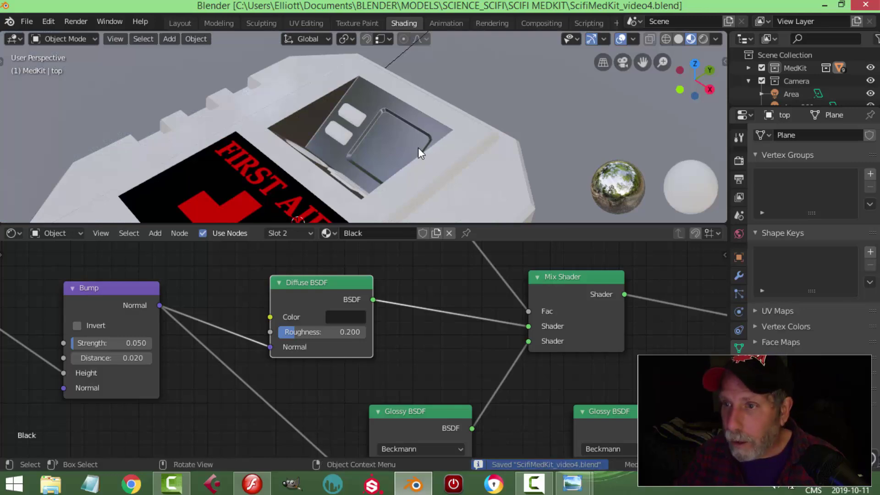
Assign the existing Black material to the Ring object and to the Lens object inside the lid recess.
middle_click_drag(442, 128, 353, 117)
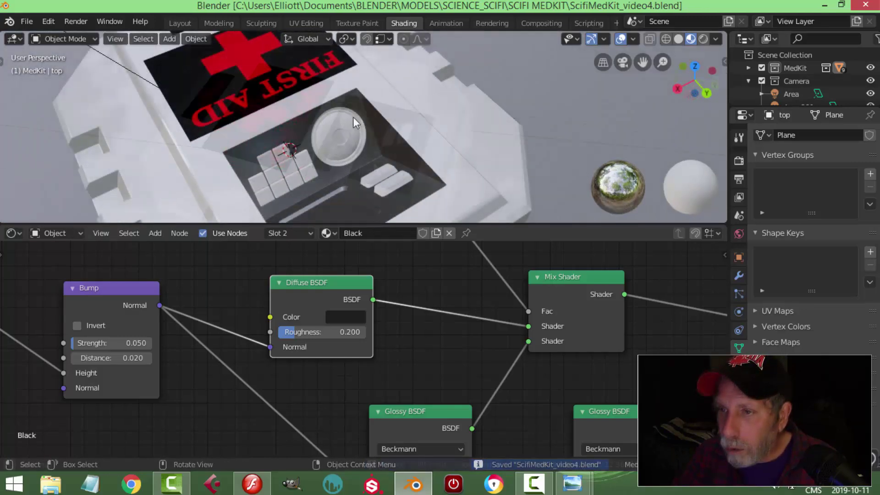
scroll(357, 122, "up", 4)
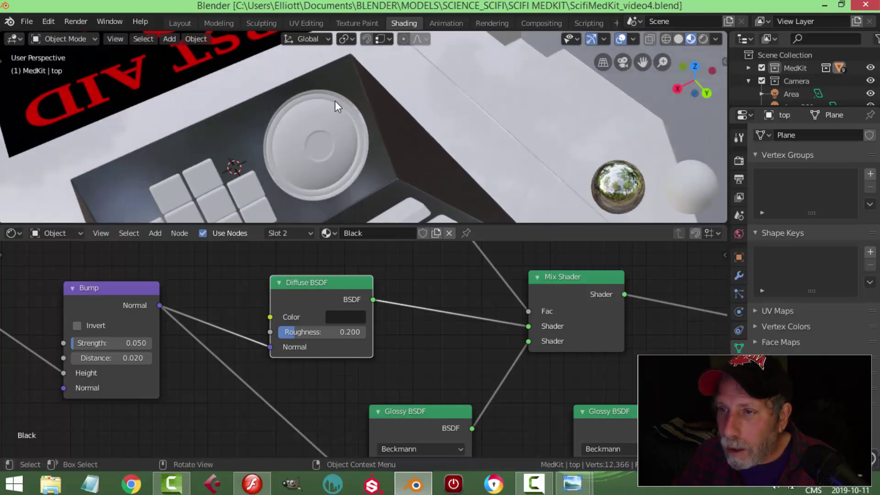
left_click(334, 101)
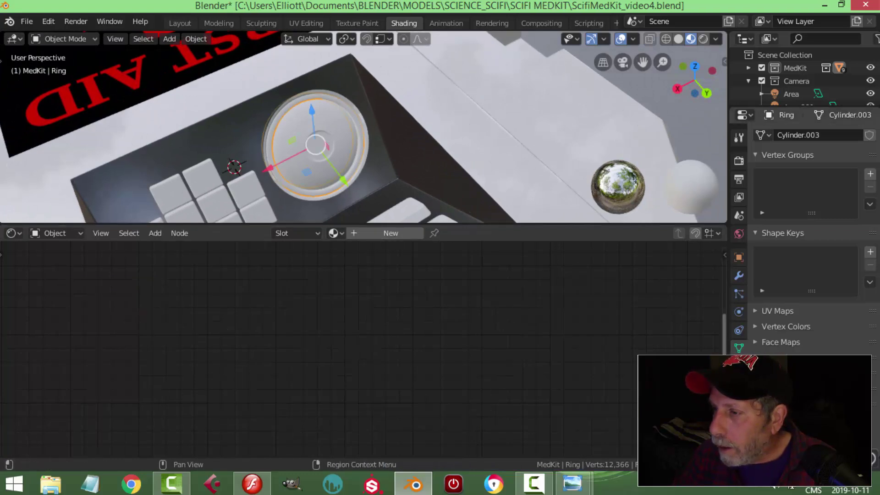
left_click(739, 367)
left_click(761, 177)
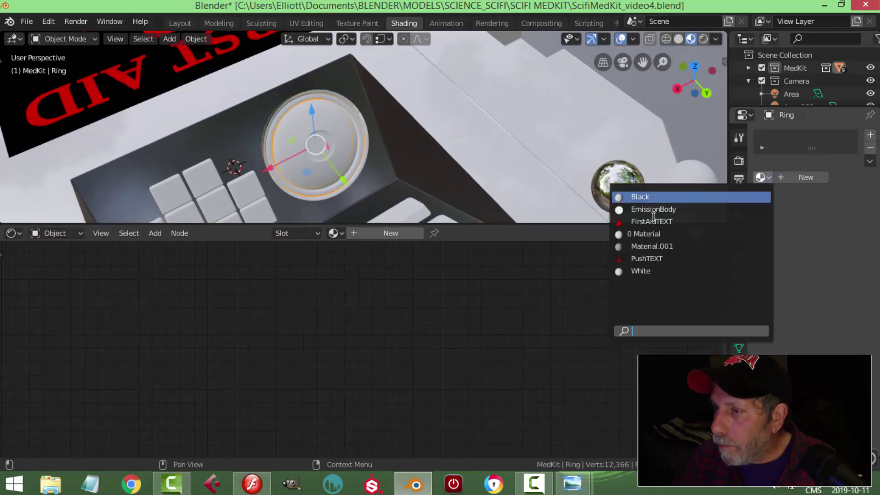
left_click(642, 196)
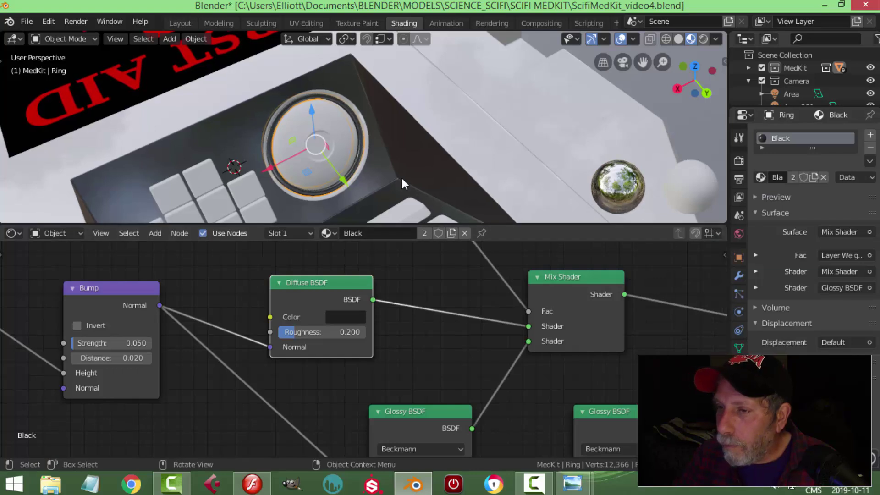
left_click(342, 126)
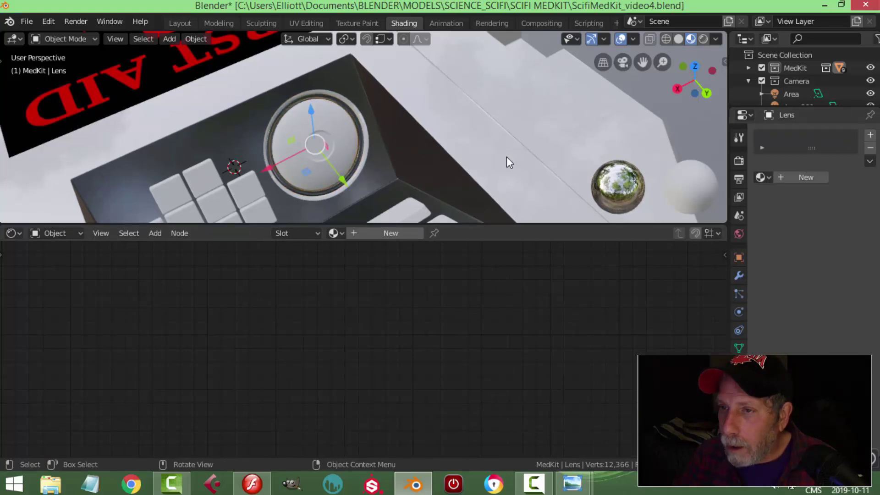
left_click(760, 177)
left_click(668, 199)
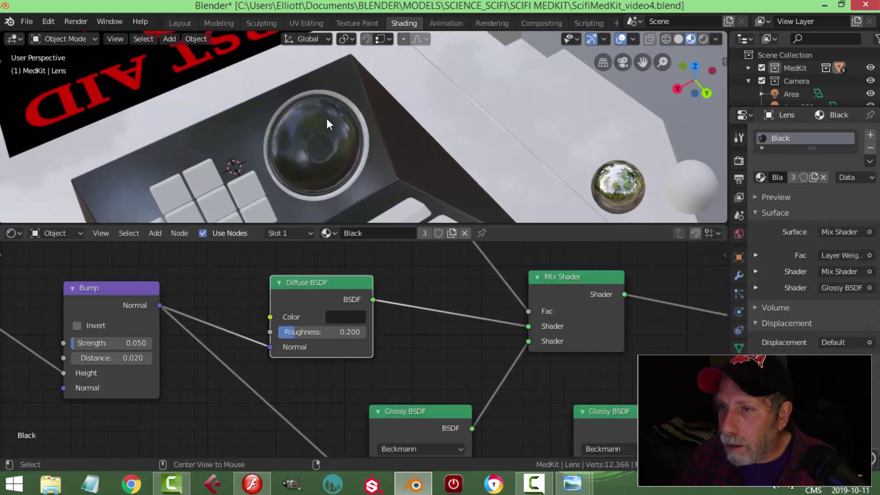
Hide the Lens object so the lid's circular rim around it can be edited freely.
left_click(356, 107)
middle_click_drag(423, 155, 409, 185, "shift")
scroll(436, 148, "up", 1)
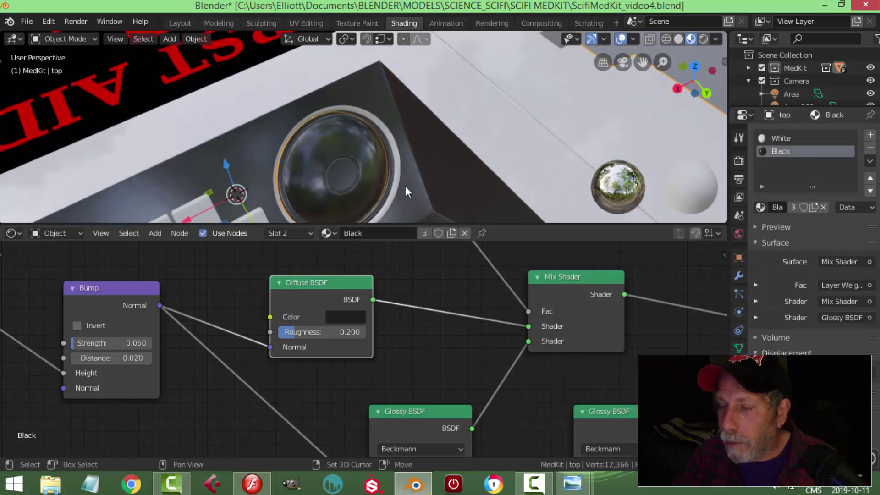
scroll(407, 177, "up", 1)
key("Tab")
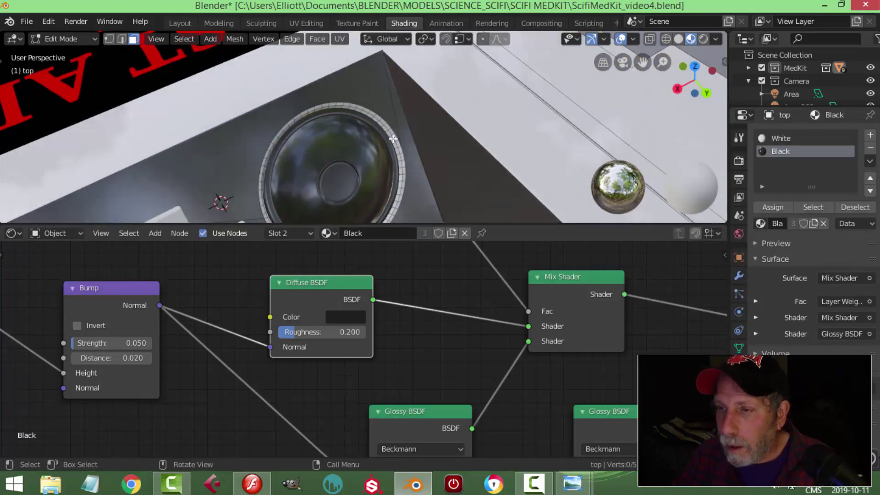
key("Tab")
left_click(349, 146)
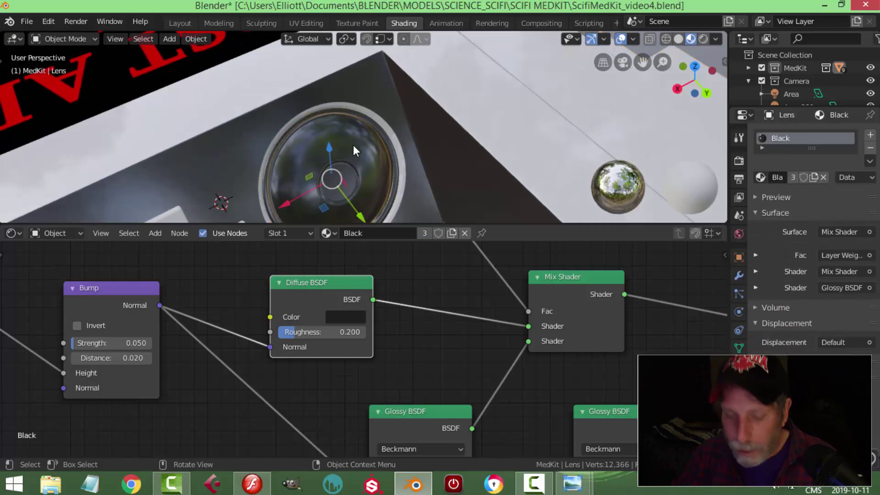
key("h")
Assign the Black material to all face loops of the circular rim in the lid mesh, and unhide the lens.
left_click(404, 133)
key("Tab")
mouse_move(404, 134)
middle_mouse_down()
mouse_move(454, 114)
mouse_move(407, 150)
middle_mouse_up()
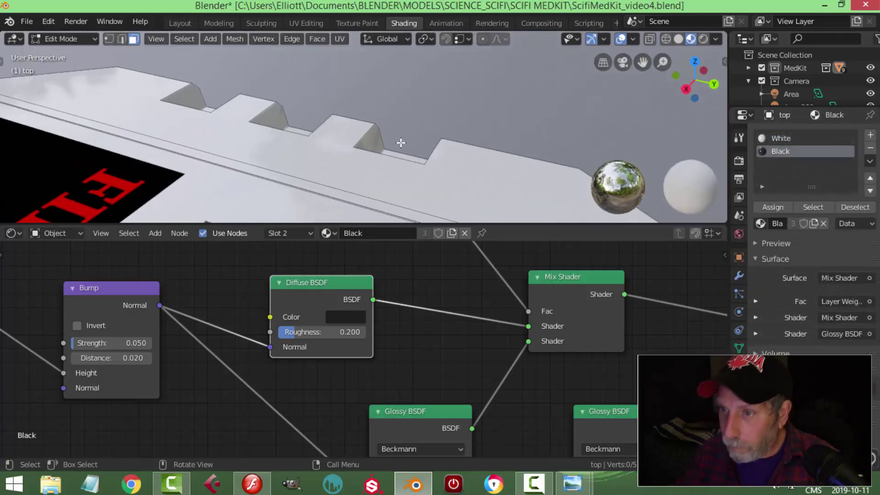
scroll(346, 147, "down", 5)
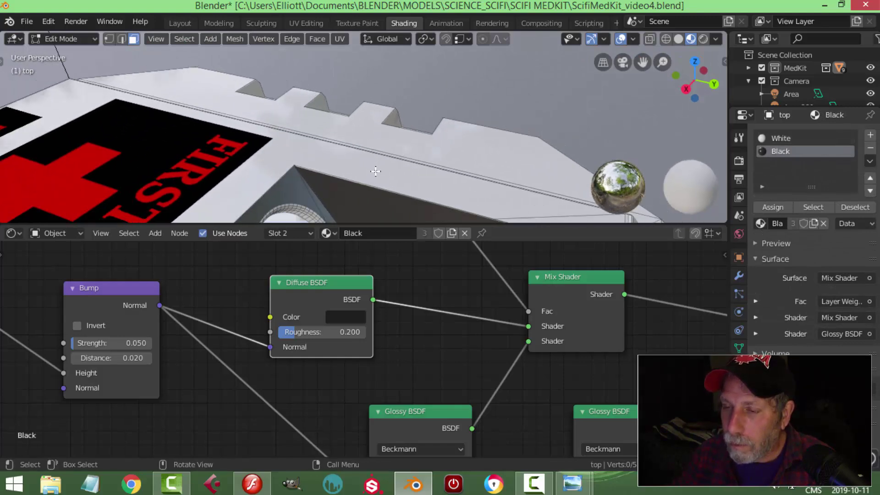
middle_click_drag(370, 152, 372, 123, "shift")
left_click(342, 152)
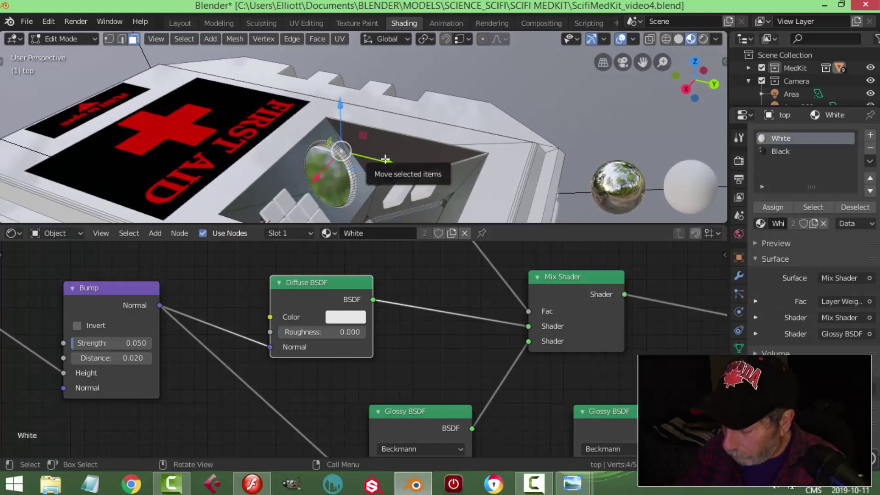
key("KP_Decimal")
scroll(387, 163, "down", 2)
key("alt+a")
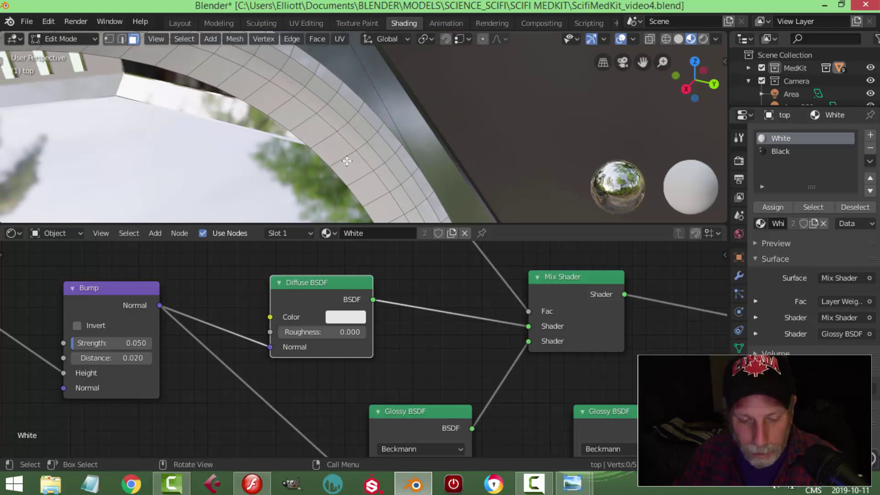
left_click(348, 159, "alt")
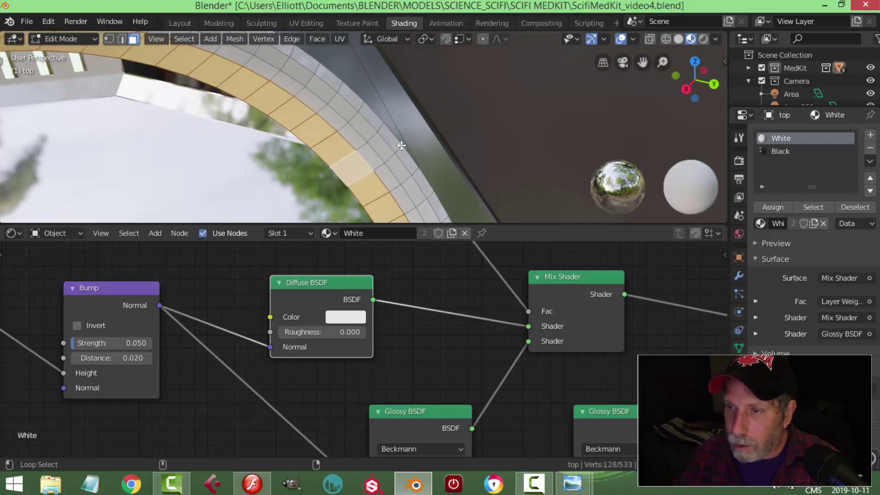
key("ctrl+KP_Add")
key("ctrl+KP_Add")
key("ctrl+KP_Add")
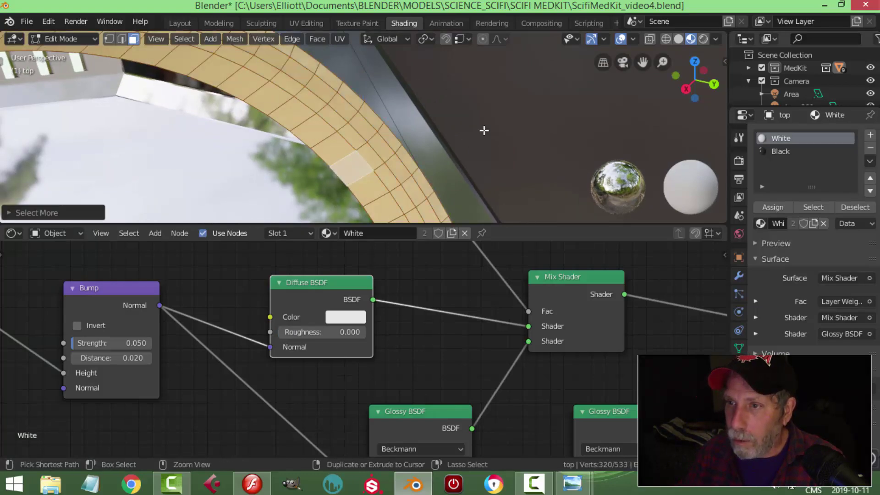
scroll(444, 154, "down", 9)
middle_click_drag(442, 156, 426, 174)
left_click(778, 152)
left_click(774, 206)
key("alt+a")
key("Tab")
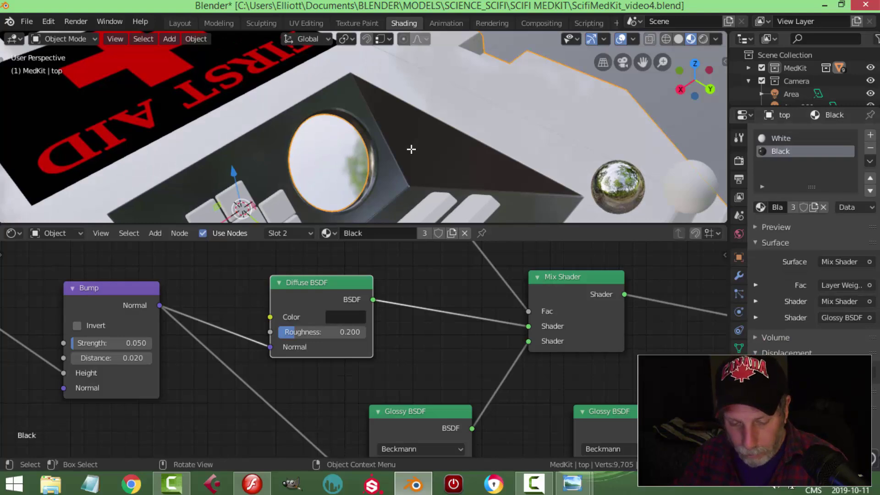
key("alt+h")
key("alt+a")
Apply the Array modifier of the Buttons2 object, the pair of large buttons in the recess.
middle_click_drag(411, 150, 460, 153)
scroll(365, 165, "down", 1)
left_click(405, 144)
left_click(738, 276)
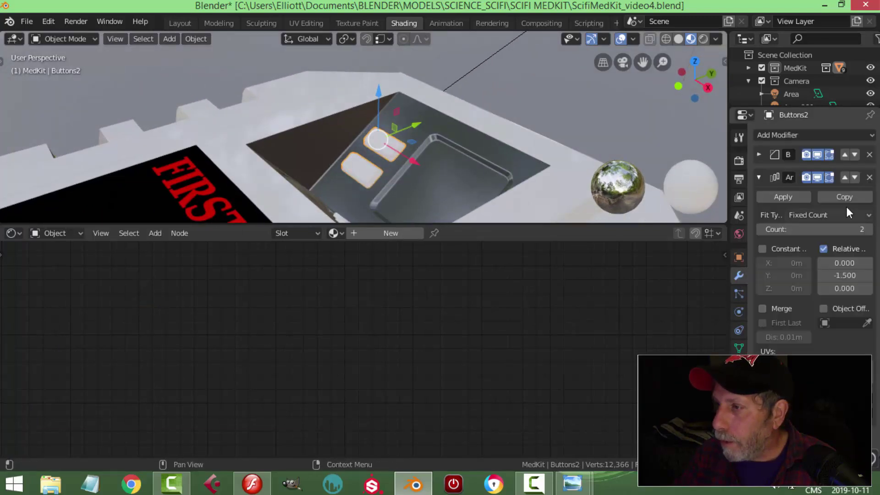
left_click(760, 176)
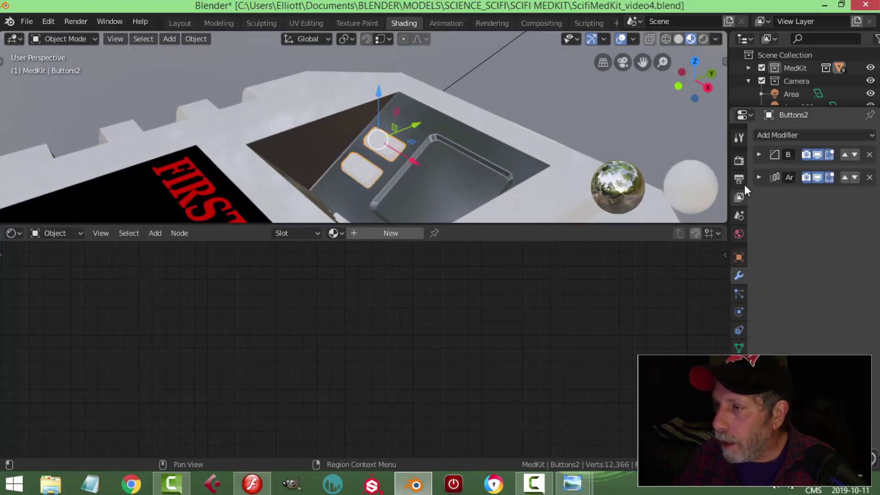
left_click(761, 175)
left_click(775, 198)
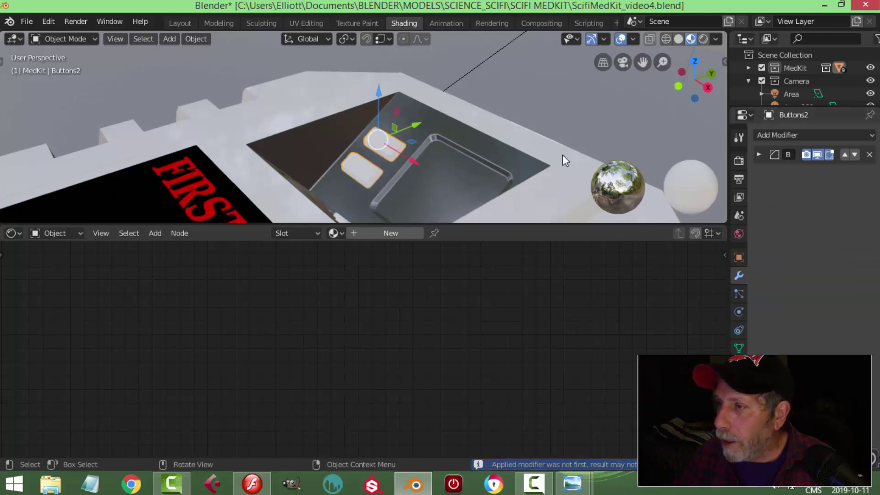
Separate the large button nearer the round lens from the Buttons2 mesh into its own object.
middle_click_drag(475, 156, 407, 168)
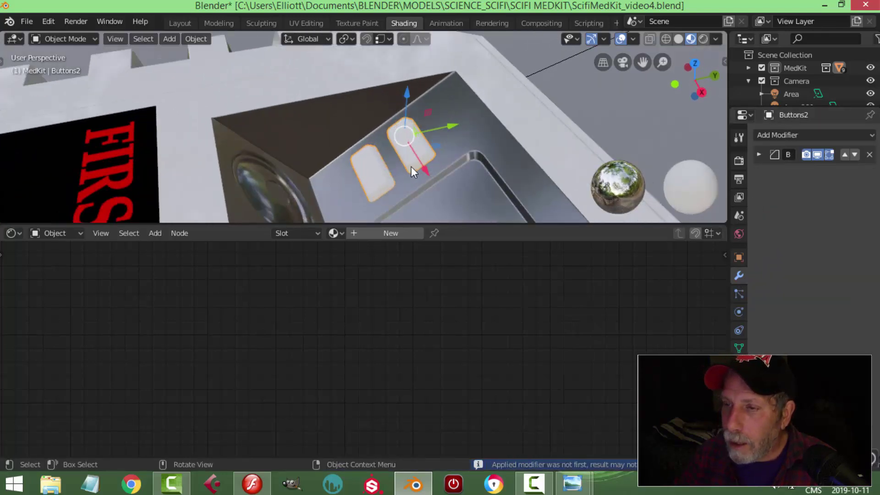
key("Tab")
left_click(371, 168)
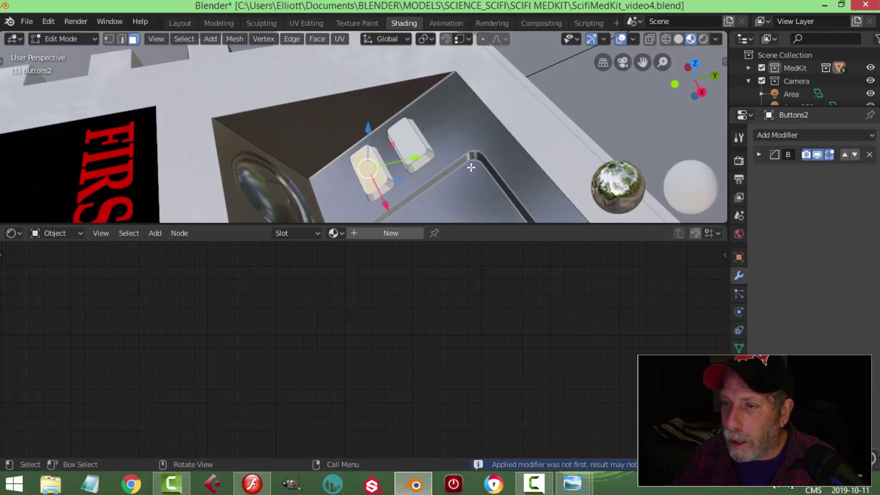
key("ctrl+l")
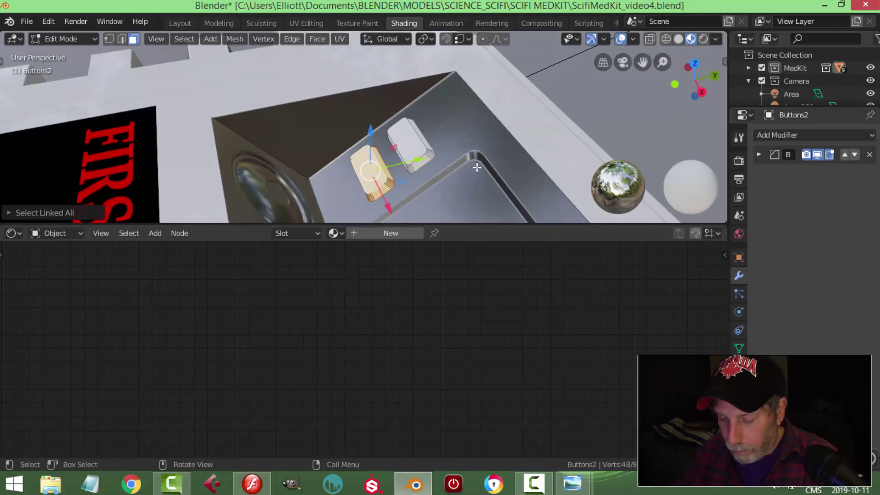
key("p")
left_click(477, 168)
key("Tab")
key("alt+a")
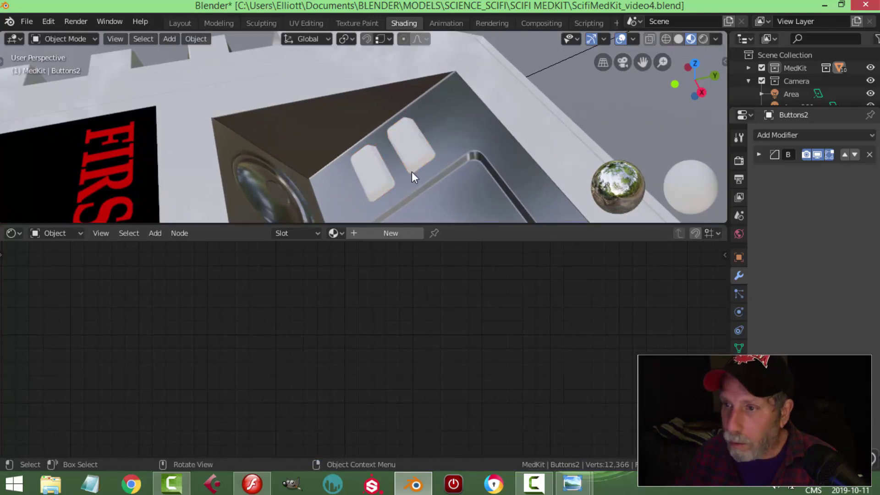
Set the origin of the separated button, Buttons2.001, to its geometry.
left_click(381, 172)
left_click(422, 154)
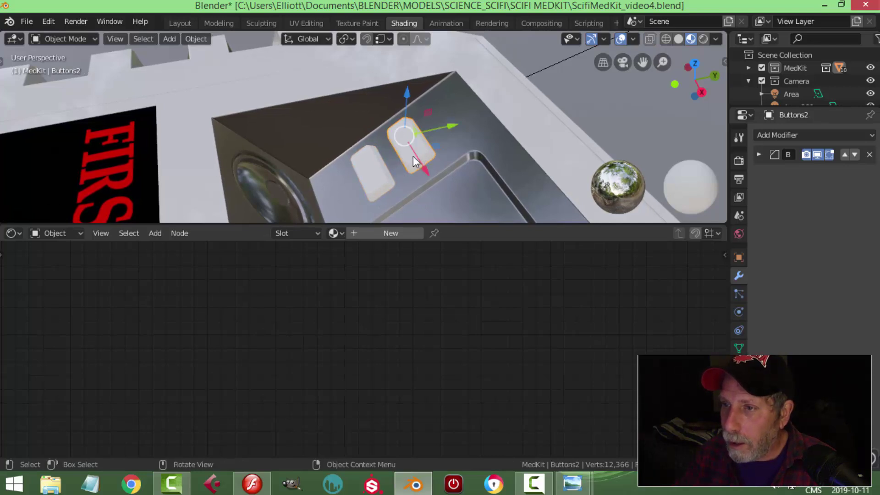
left_click(371, 172)
left_click(189, 40)
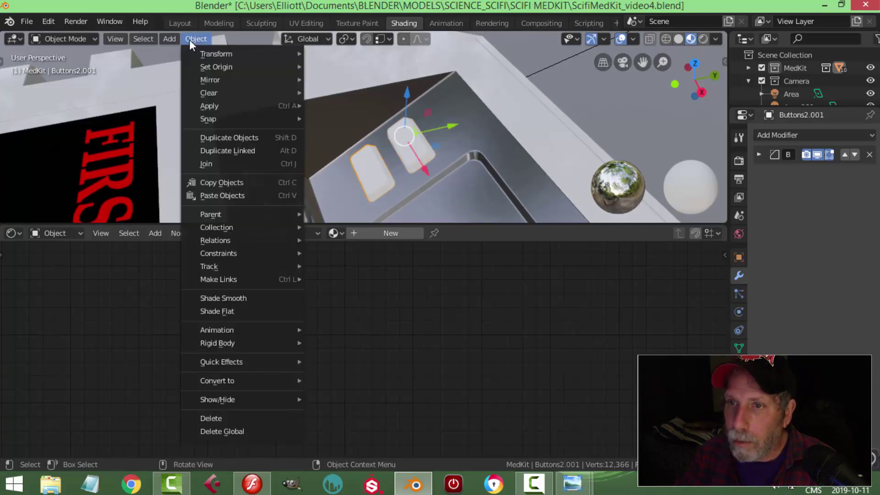
mouse_move(205, 68)
left_click(348, 76)
key("alt+a")
Give the Buttons2 button a new material with a Translucent BSDF surface in light green.
middle_click_drag(479, 125, 466, 141)
middle_click_drag(412, 82, 445, 158)
left_click(393, 114)
mouse_move(393, 114)
middle_mouse_down()
mouse_move(463, 122)
mouse_move(471, 102)
mouse_move(393, 116)
middle_mouse_up()
middle_click_drag(442, 147, 468, 168)
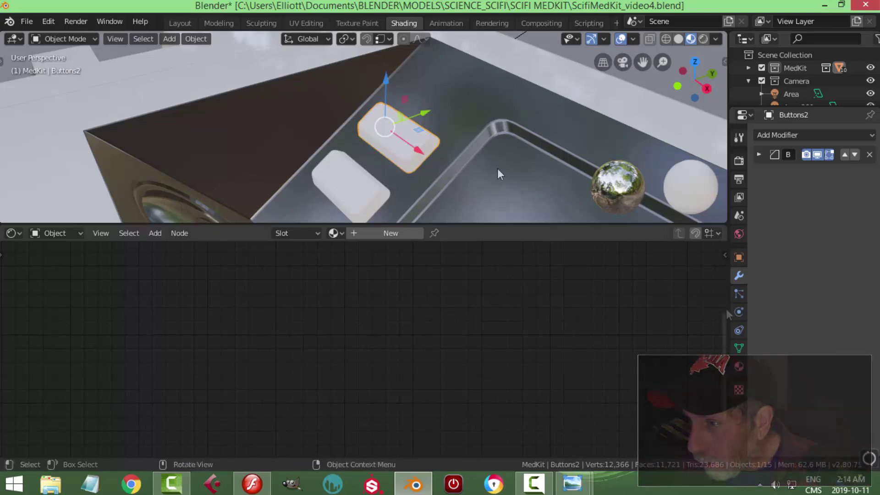
left_click(739, 367)
left_click(793, 180)
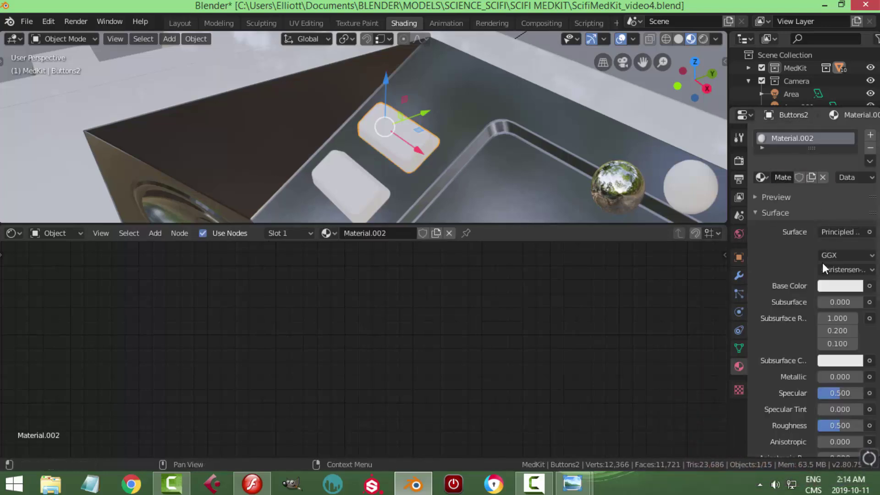
left_click(834, 234)
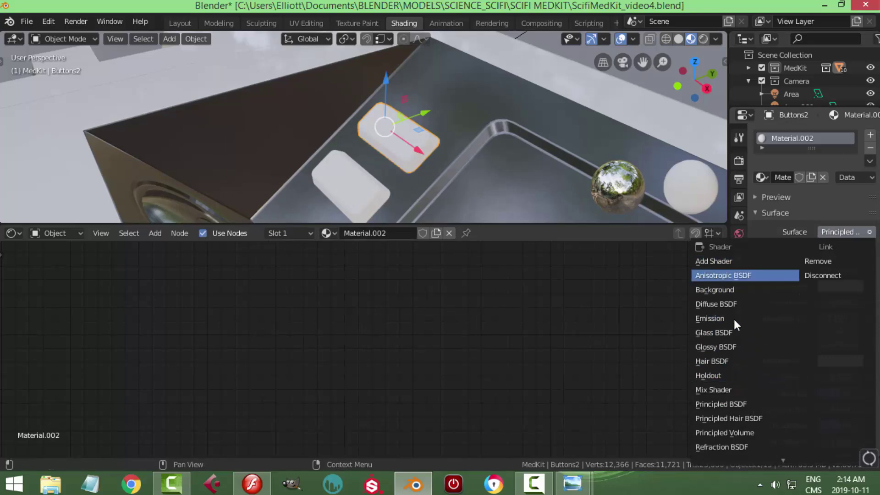
scroll(727, 406, "down", 3)
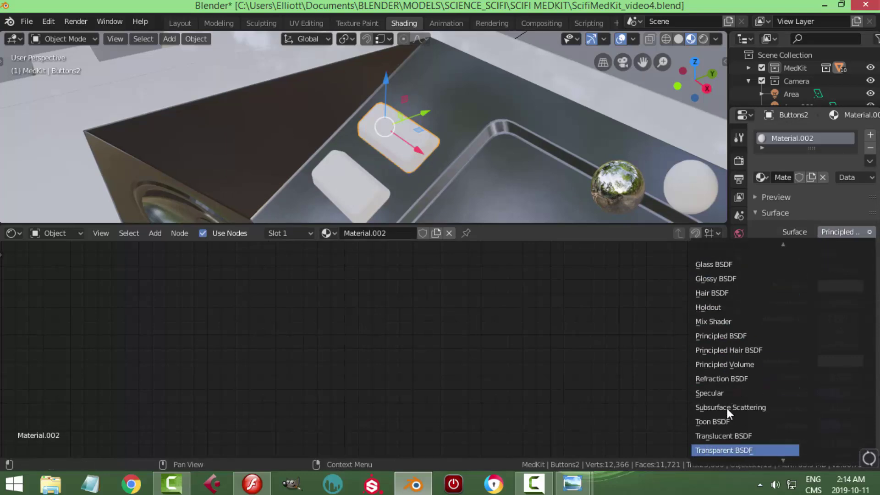
left_click(725, 422)
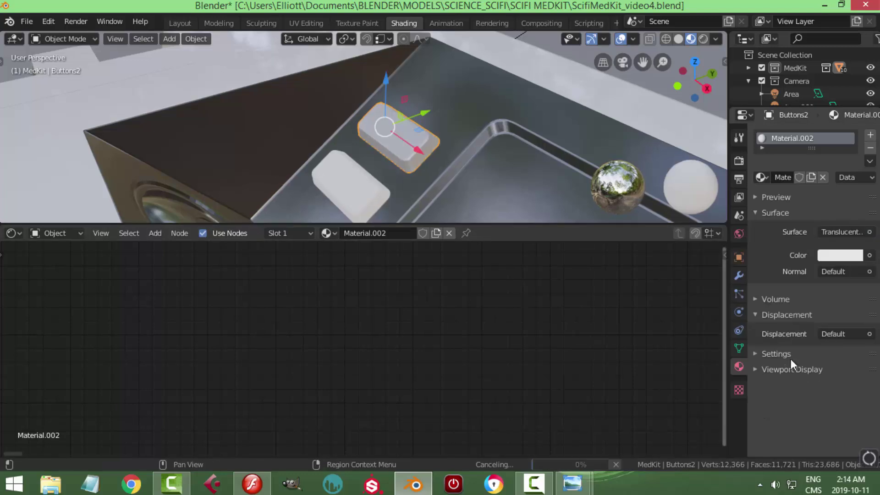
left_click(835, 257)
mouse_move(779, 115)
left_mouse_down()
mouse_move(773, 101)
mouse_move(779, 105)
left_mouse_up()
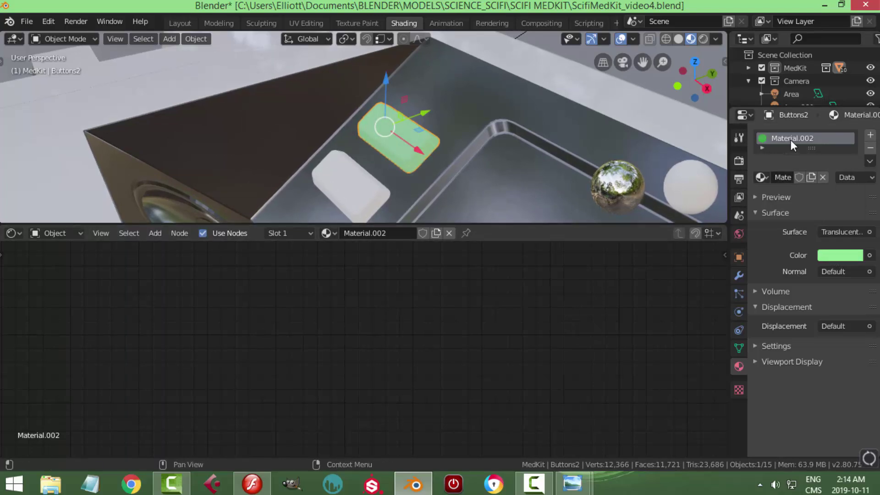
Rename the green button material to BigButton1OUT and save the file.
double_click(791, 140)
type("B")
key("Return")
key("ctrl+s")
Set the origin of the green Buttons2 button to its geometry.
middle_click_drag(474, 141, 453, 142)
scroll(484, 135, "up", 2)
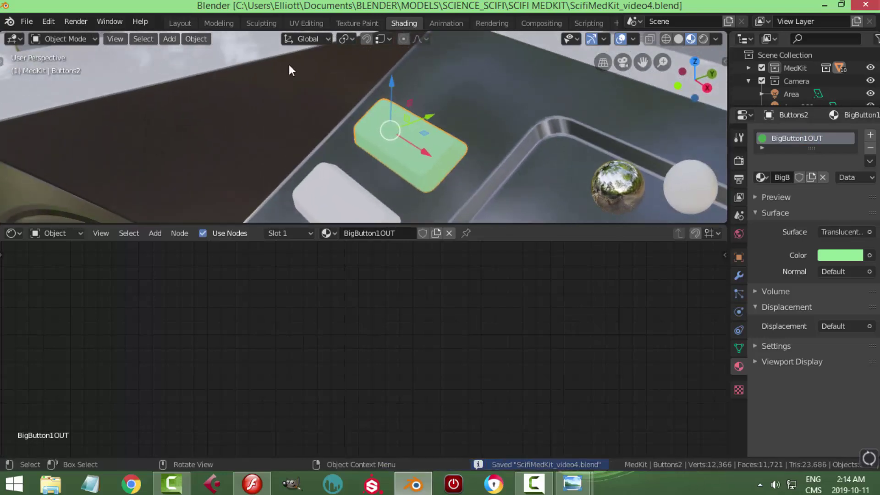
left_click(194, 38)
mouse_move(224, 64)
left_click(321, 80)
middle_click_drag(482, 107, 508, 103)
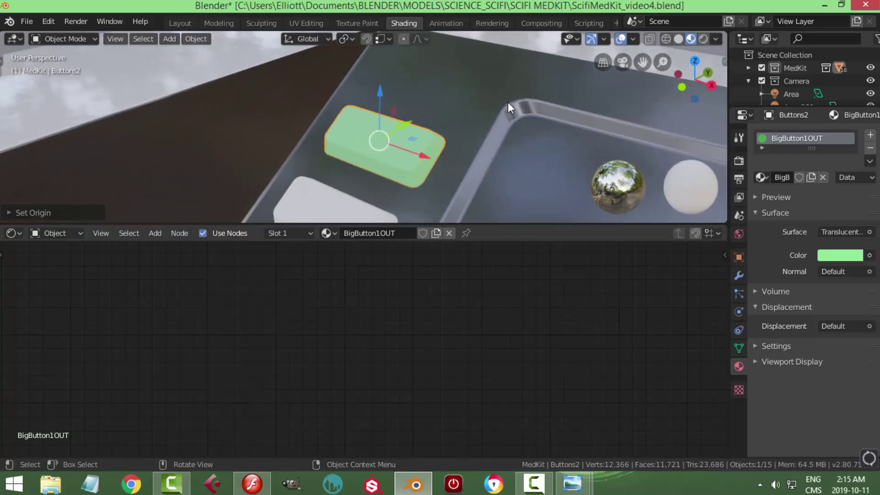
Duplicate the green Buttons2 button in place and scale the copy down to about 0.84.
key("shift+d")
right_click(508, 103)
key("s")
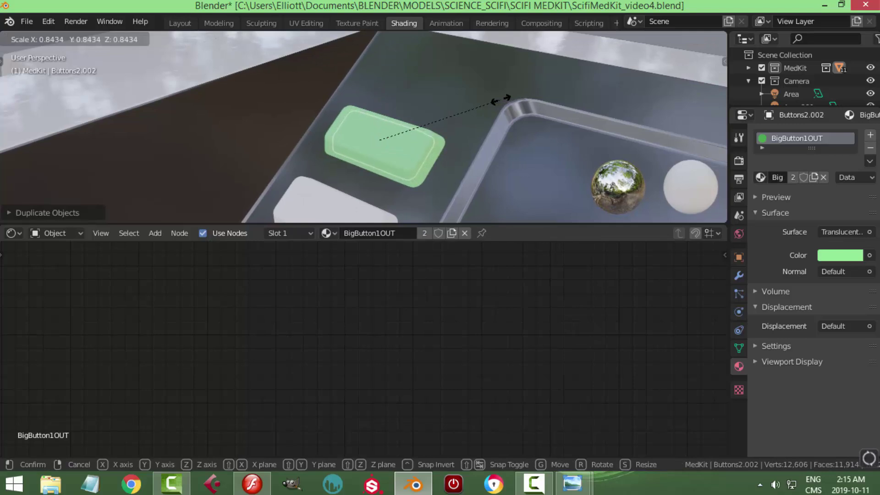
left_click(496, 100)
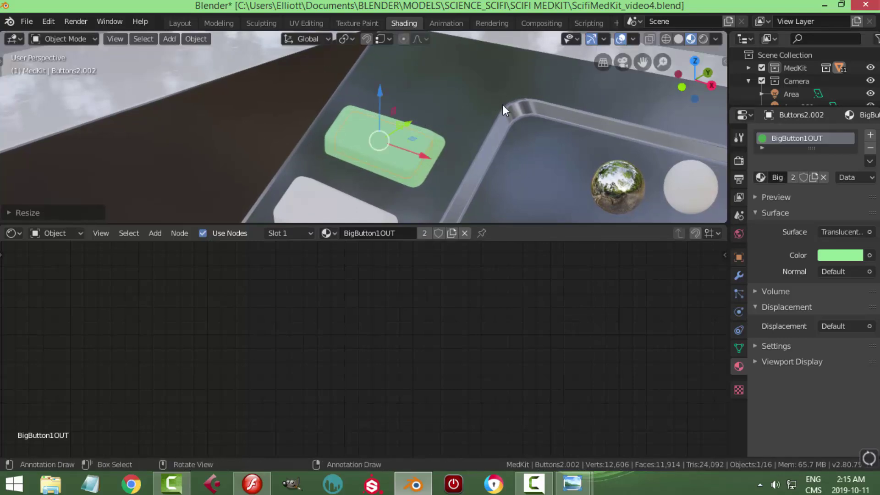
Make the inner green copy's material independent of the original and rename it BigButton1IN.
mouse_move(522, 128)
middle_mouse_down()
mouse_move(461, 111)
mouse_move(432, 81)
mouse_move(477, 110)
mouse_move(534, 127)
mouse_move(535, 173)
mouse_move(587, 157)
mouse_move(496, 119)
mouse_move(521, 131)
middle_mouse_up()
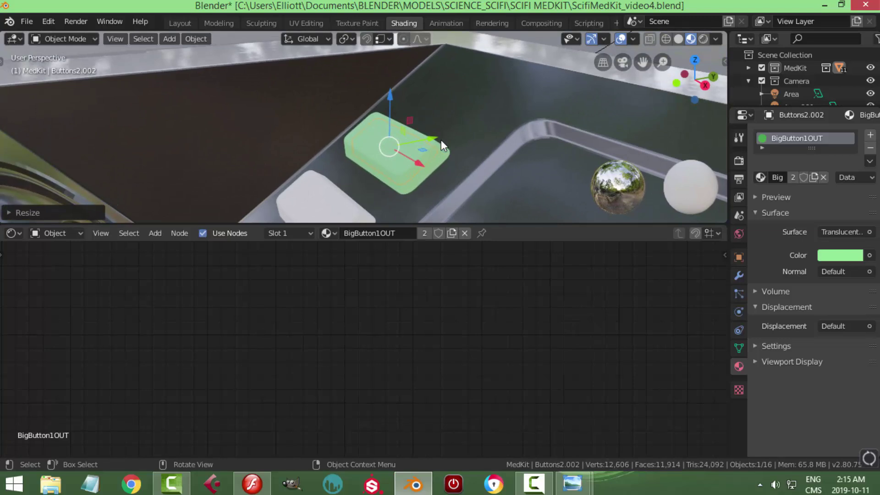
left_click(814, 177)
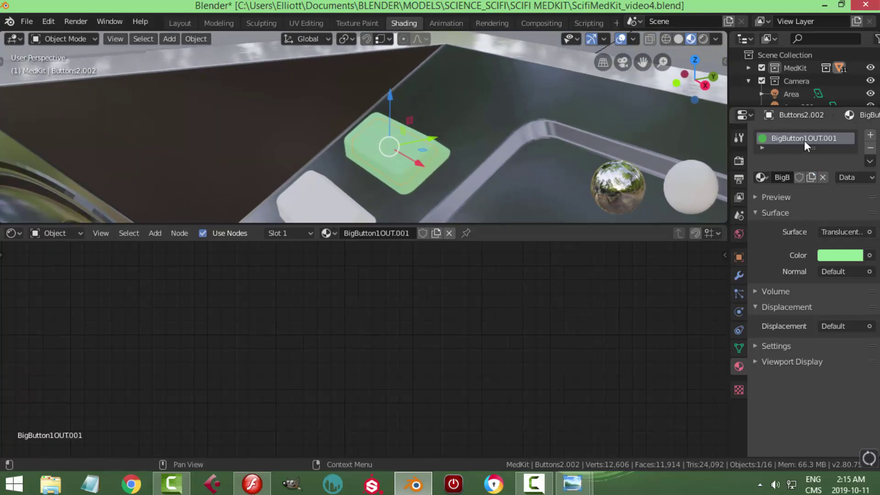
double_click(849, 138)
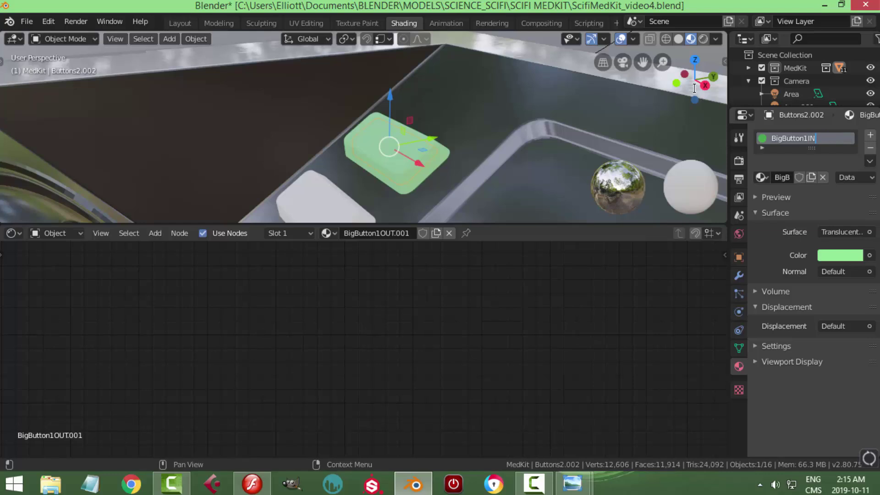
key("Return")
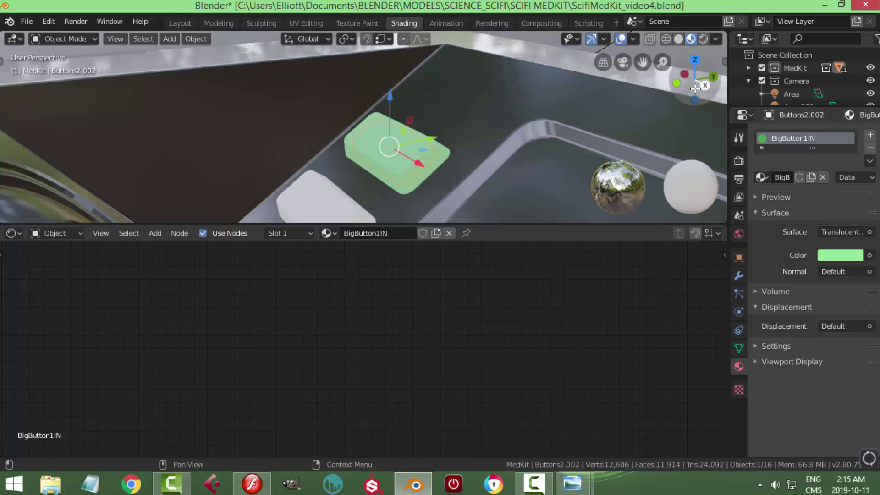
Change the BigButton1IN surface to Emission with a near-white colour and a strength of 3.
left_click(850, 233)
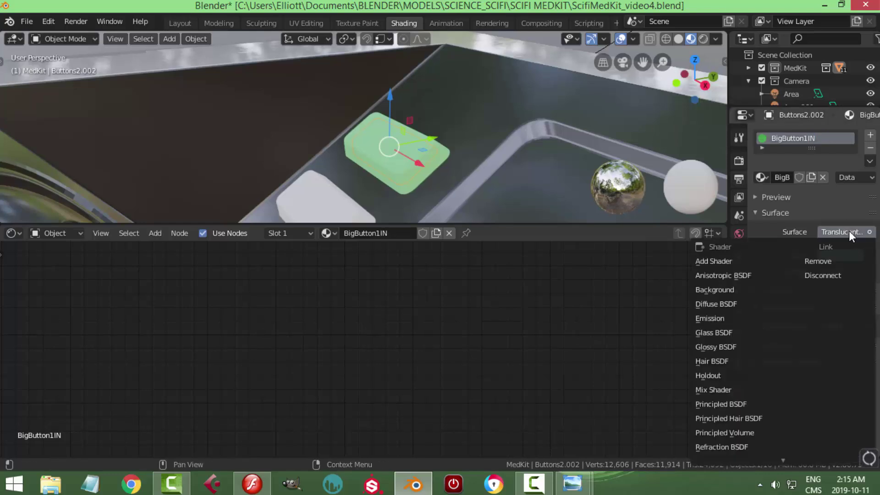
left_click(729, 318)
left_click(836, 255)
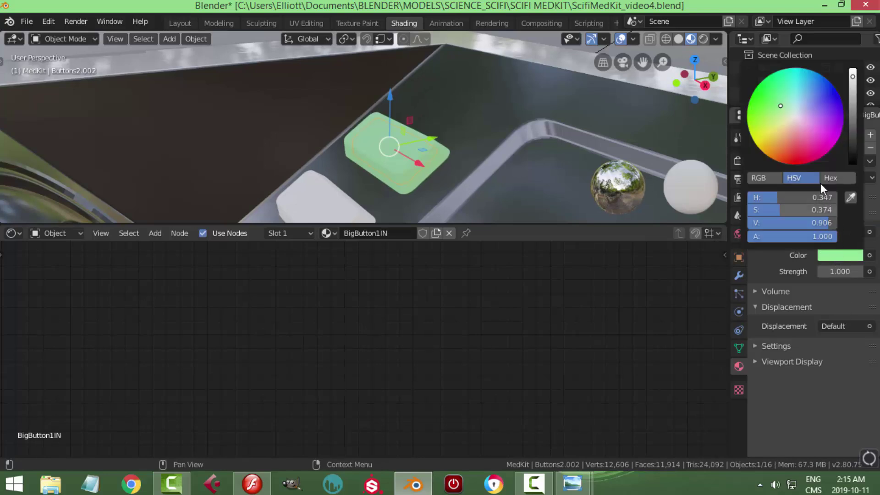
left_click_drag(782, 107, 792, 114)
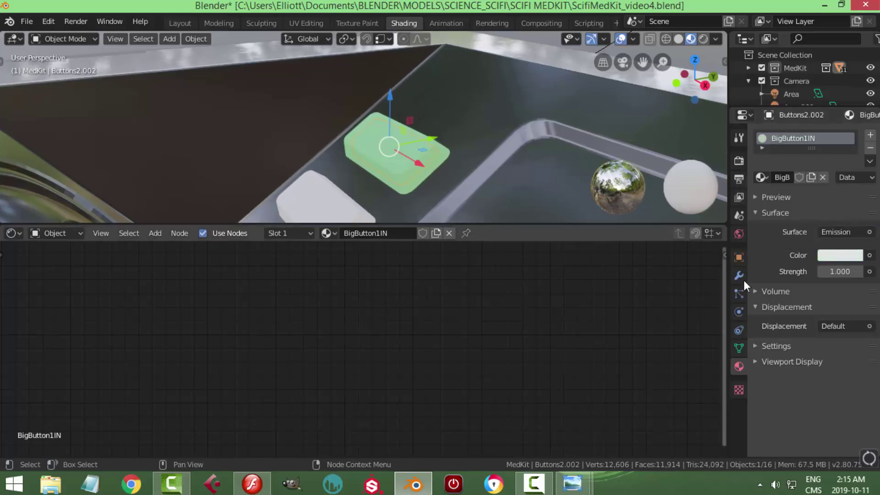
left_click(840, 275)
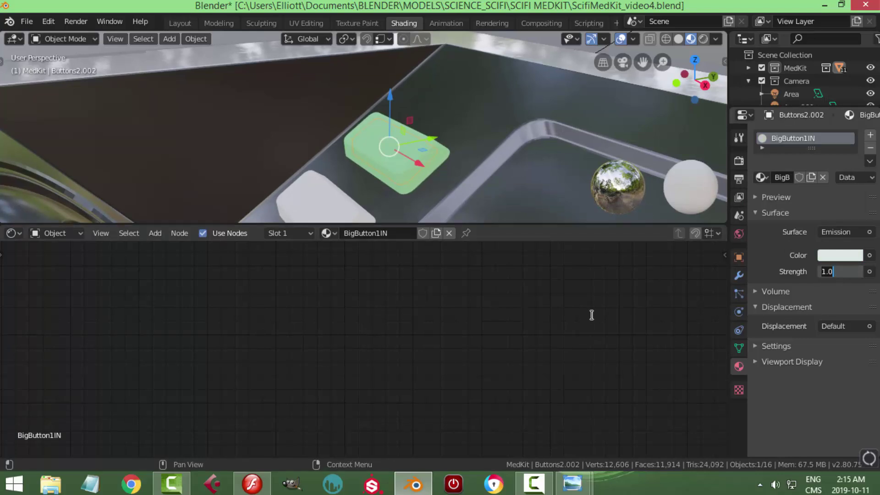
key("Return")
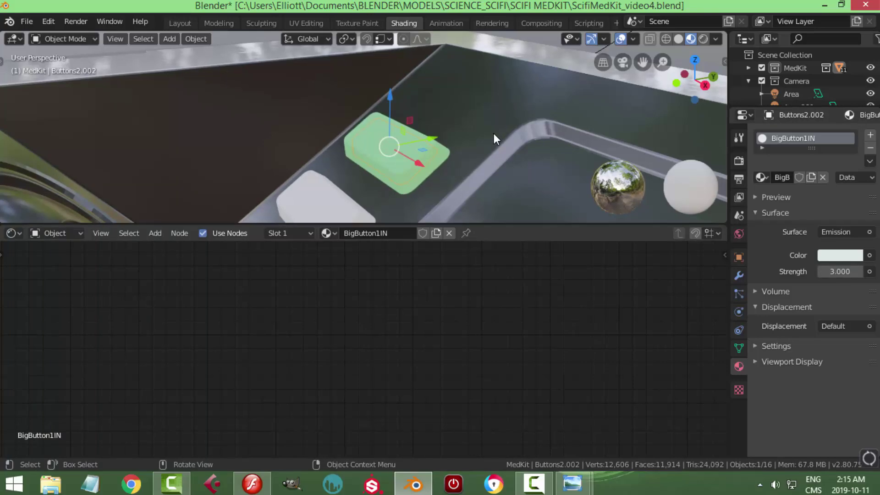
Deselect everything and check the glowing green button in rendered shading, returning to material preview.
key("alt+a")
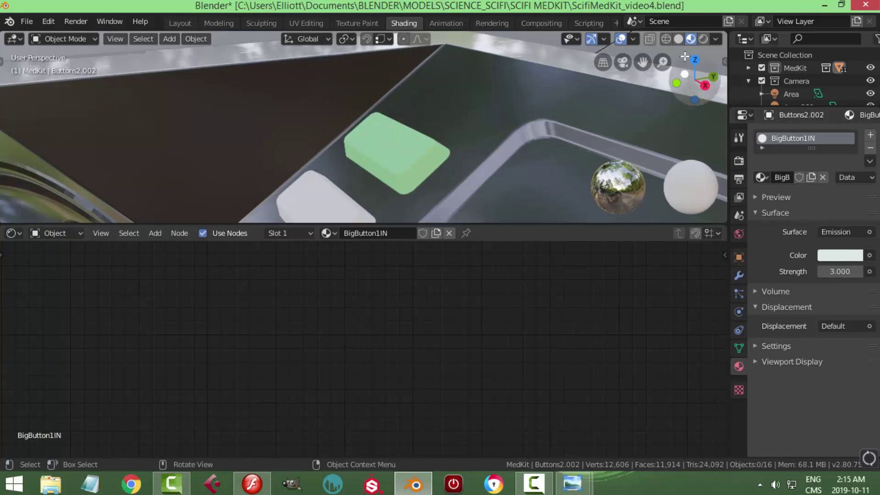
left_click(703, 39)
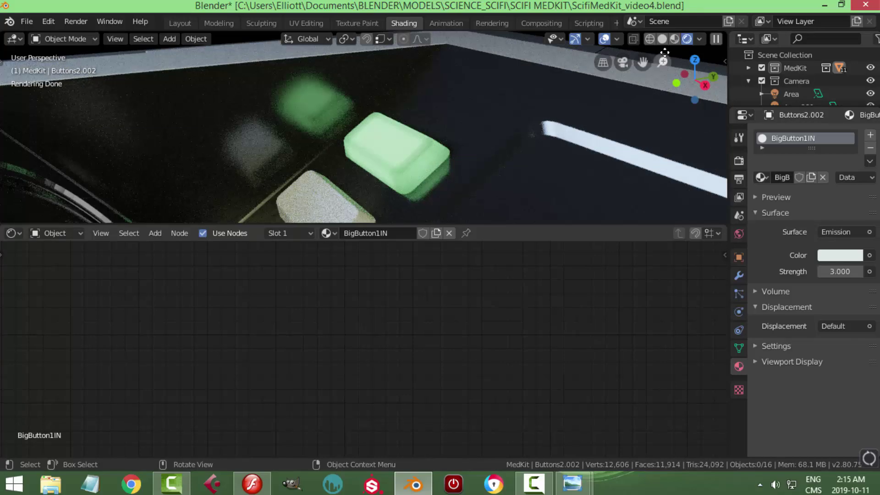
left_click(673, 38)
Give the white Buttons2.001 button a new material named BigButton2OUT.
middle_click_drag(460, 171, 513, 127, "shift")
left_click(405, 150)
middle_click_drag(523, 163, 541, 174)
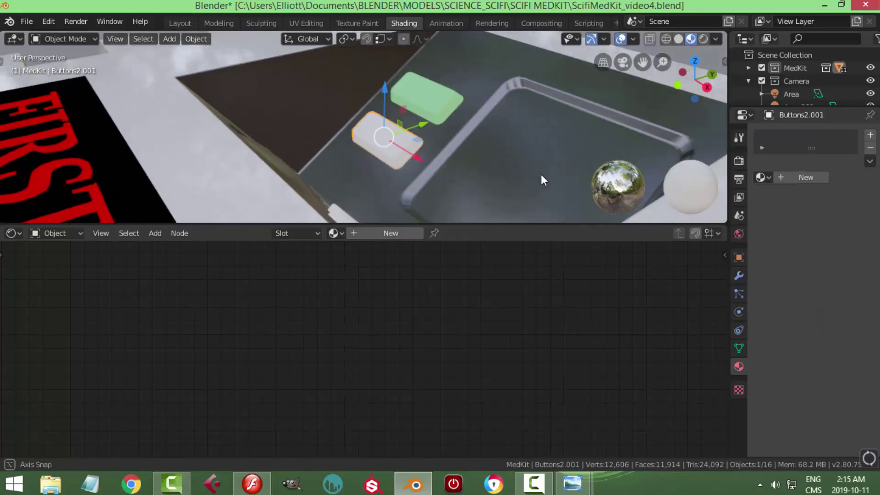
left_click(794, 177)
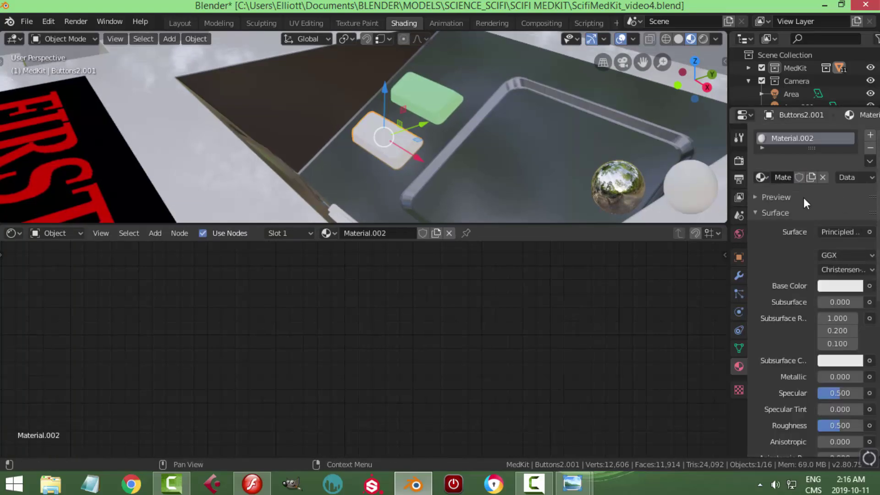
double_click(802, 137)
type("blBl")
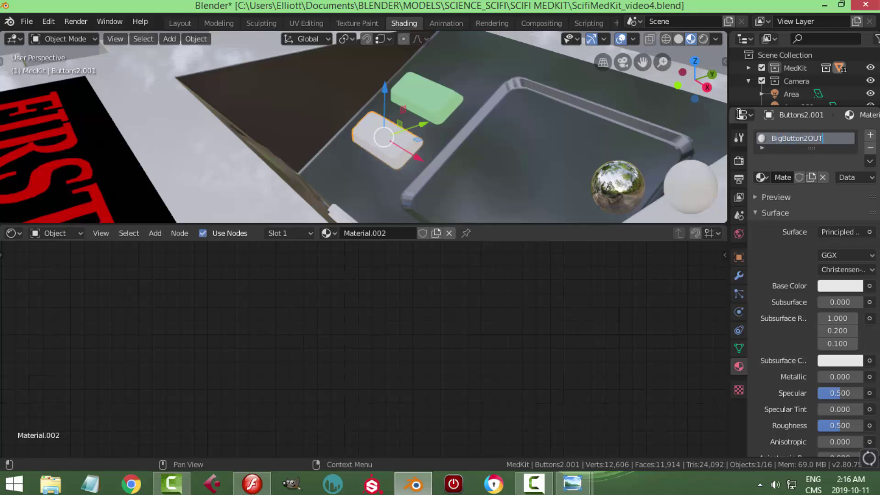
key("Return")
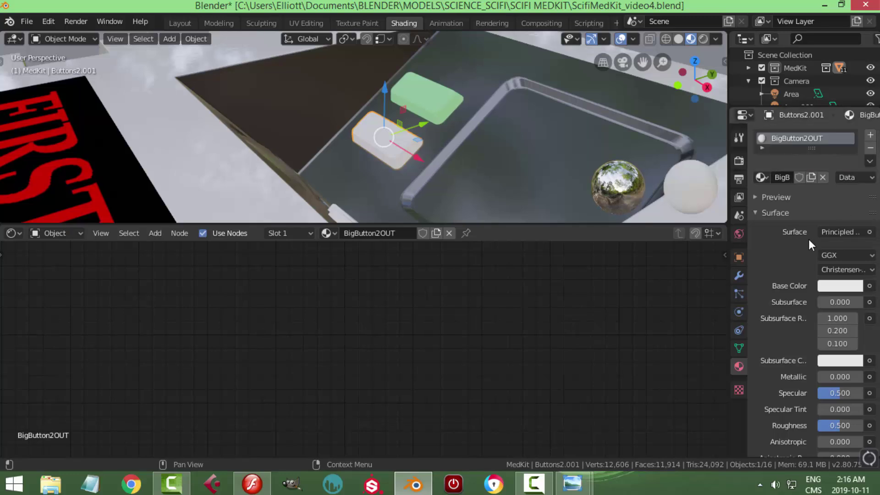
Change the BigButton2OUT surface to a Translucent BSDF in red.
left_click(823, 232)
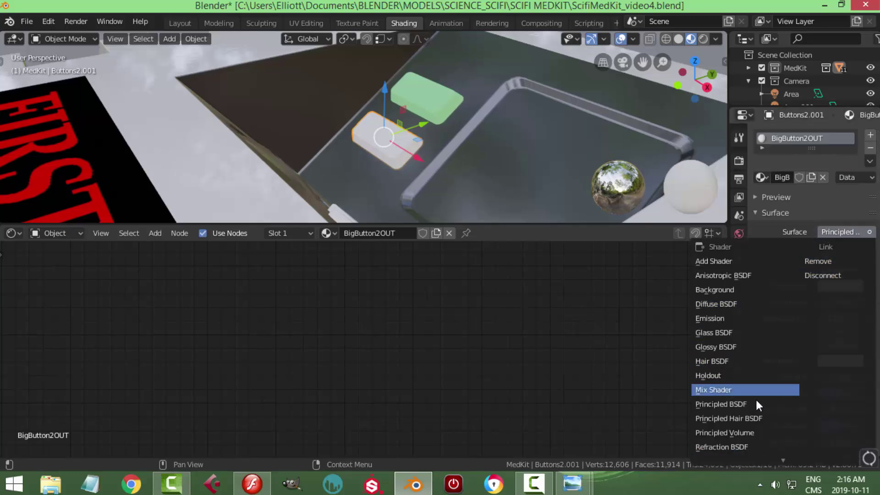
scroll(748, 433, "down", 5)
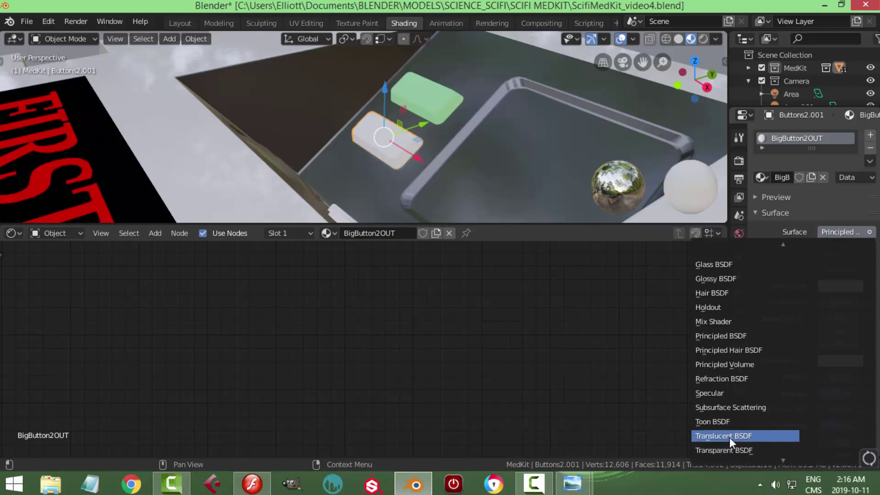
left_click(729, 436)
left_click(839, 255)
left_click_drag(797, 141, 797, 154)
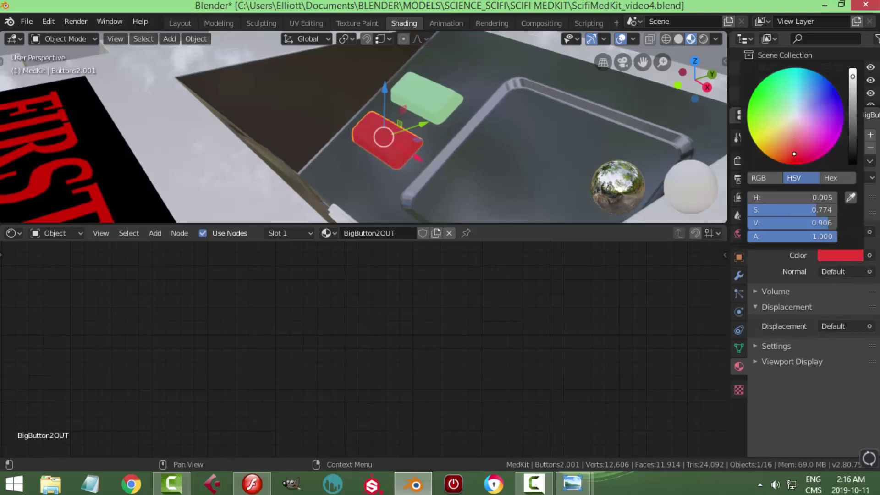
Duplicate the red Buttons2.001 button in place and scale the copy down to about 0.84.
middle_click_drag(500, 153, 502, 178)
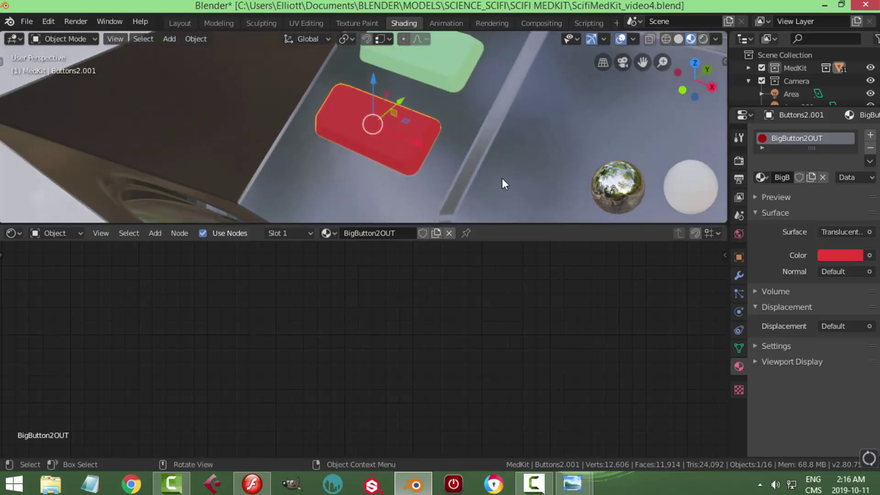
key("shift+d")
right_click(491, 167)
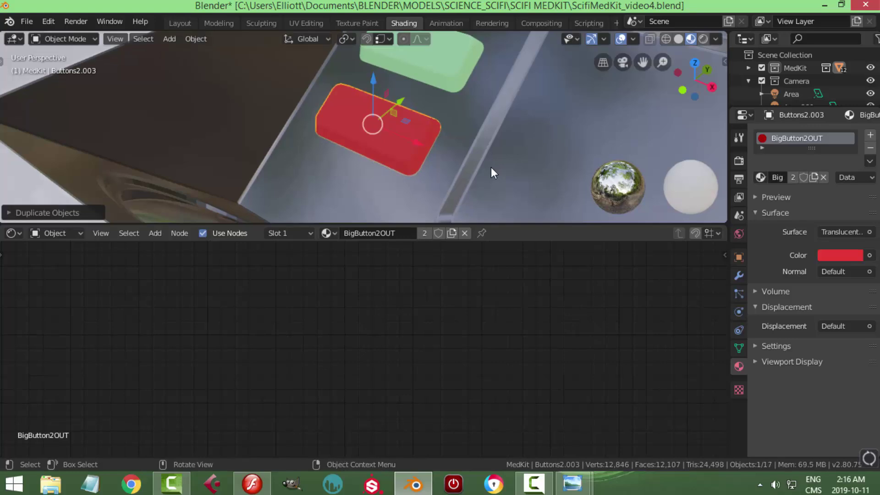
key("s")
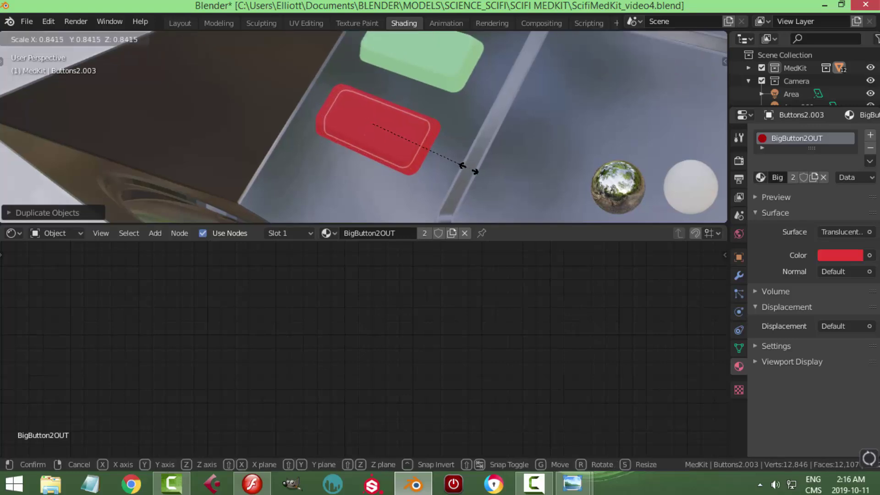
left_click(466, 168)
Make the inner red copy's material independent of the original and rename it BigButton2IN.
middle_click_drag(515, 183, 500, 159)
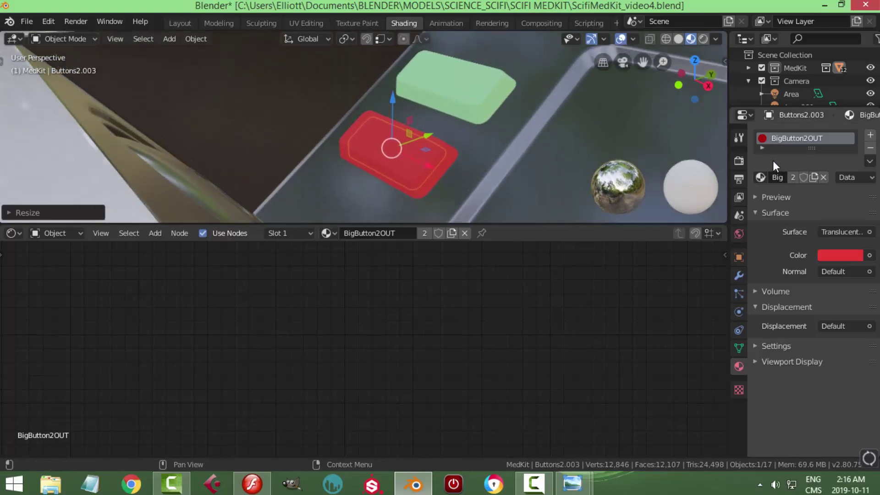
left_click(815, 177)
double_click(841, 136)
left_click(844, 139)
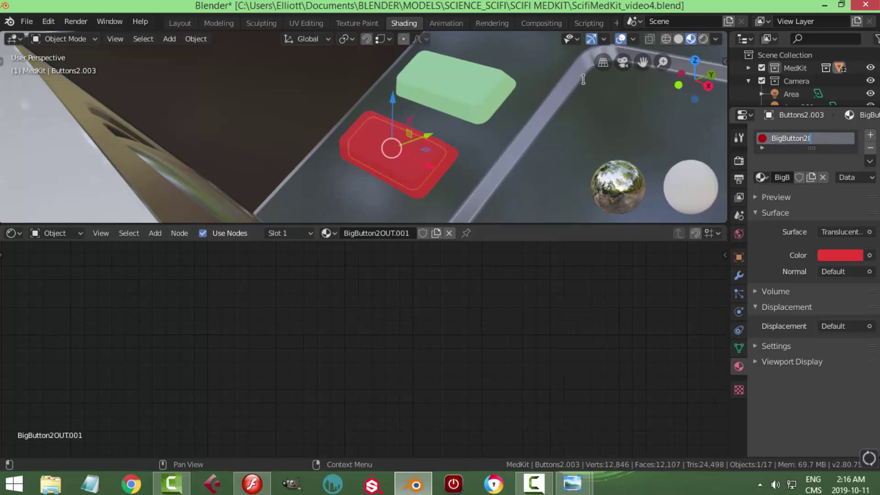
key("Return")
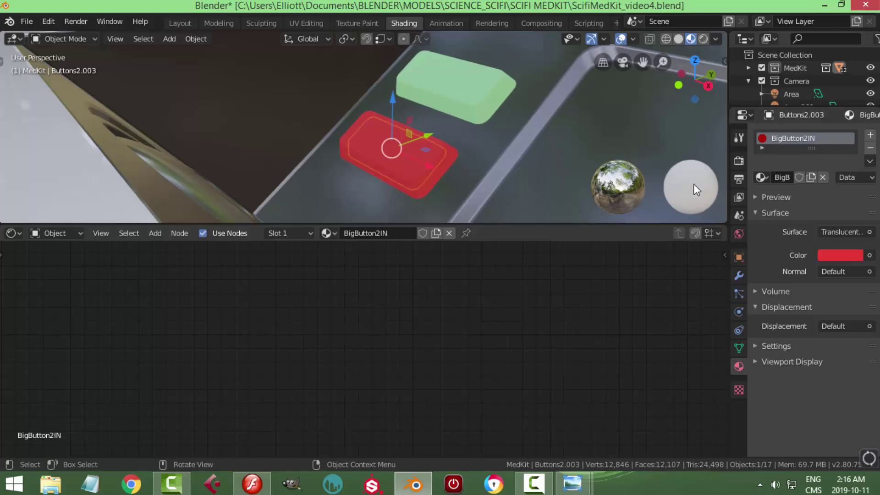
Change the BigButton2IN surface to Emission with a near-white pink colour and a strength of 3, and save the file.
left_click(845, 231)
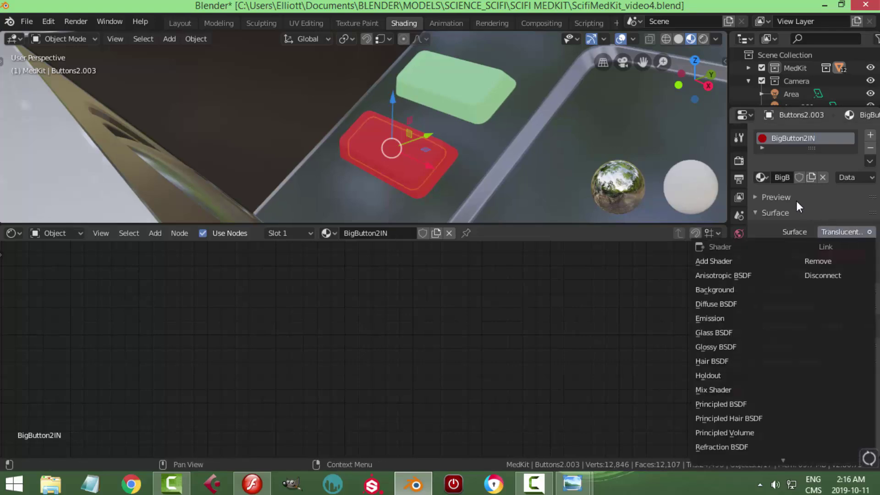
left_click(827, 235)
scroll(716, 287, "up", 4)
scroll(716, 286, "down", 3)
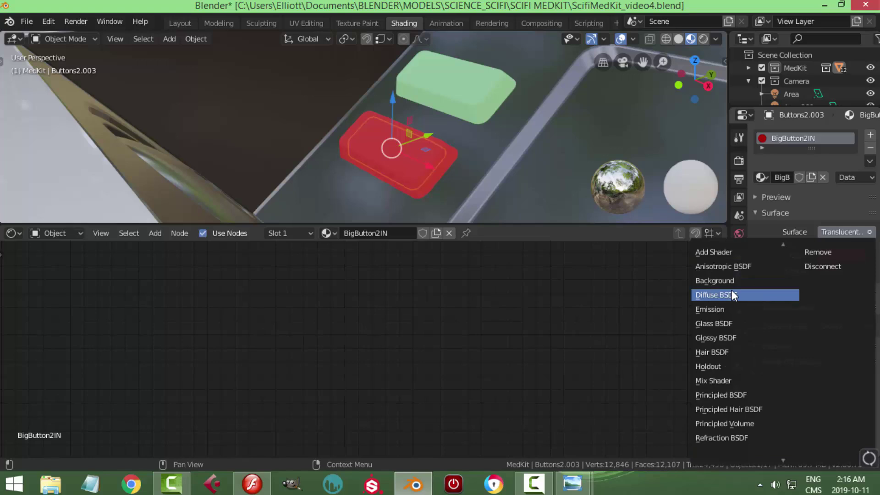
left_click(726, 307)
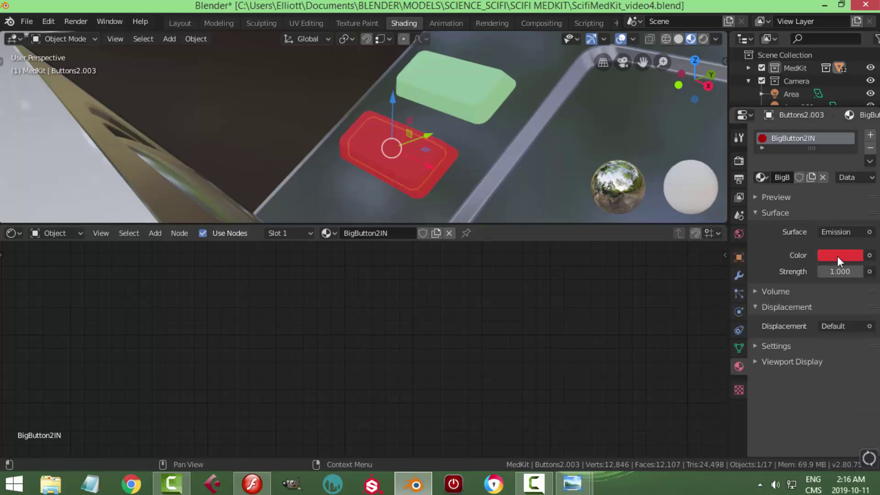
left_click(838, 257)
left_click_drag(795, 150, 797, 118)
left_click(843, 272)
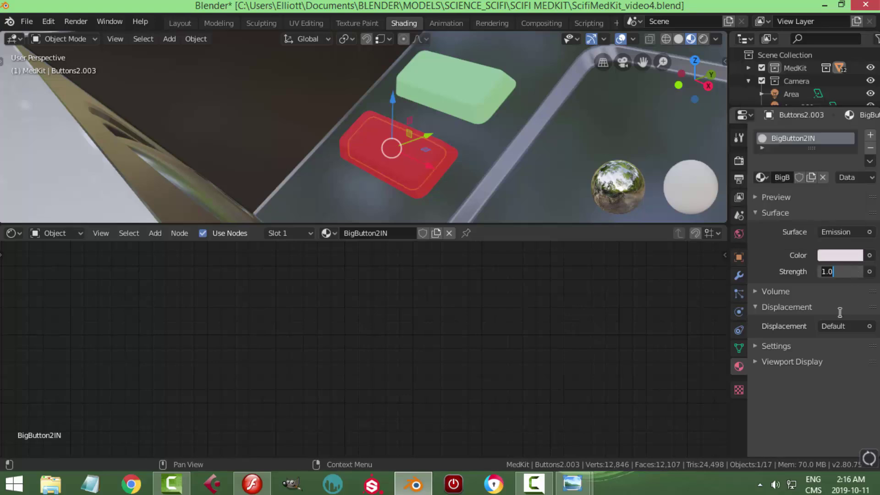
key("Return")
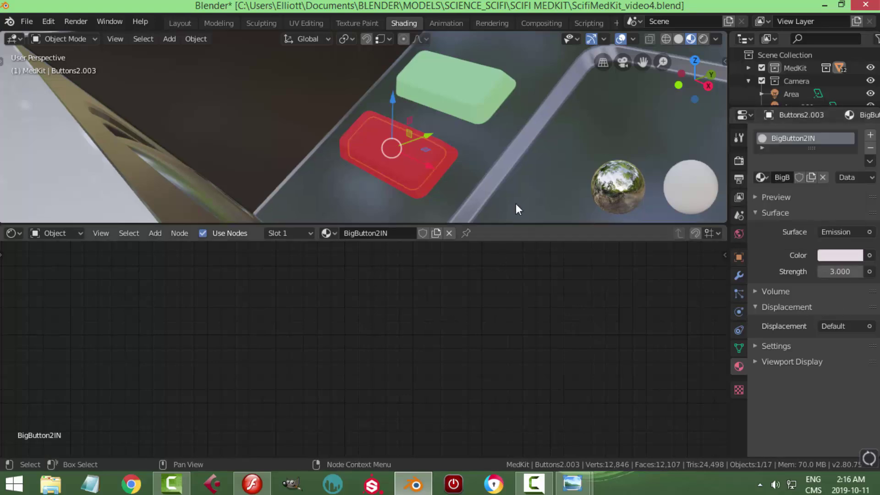
key("ctrl+s")
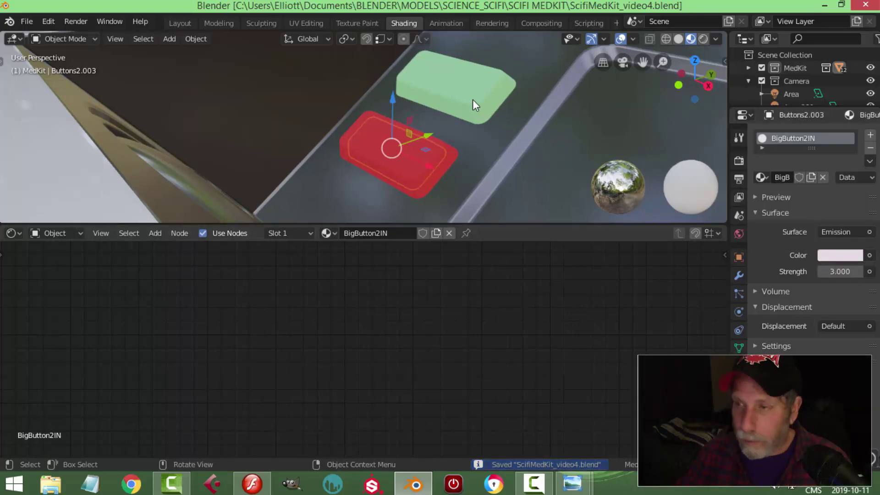
Deselect everything and examine both glowing buttons on the lid in rendered shading.
key("alt+a")
left_click(705, 38)
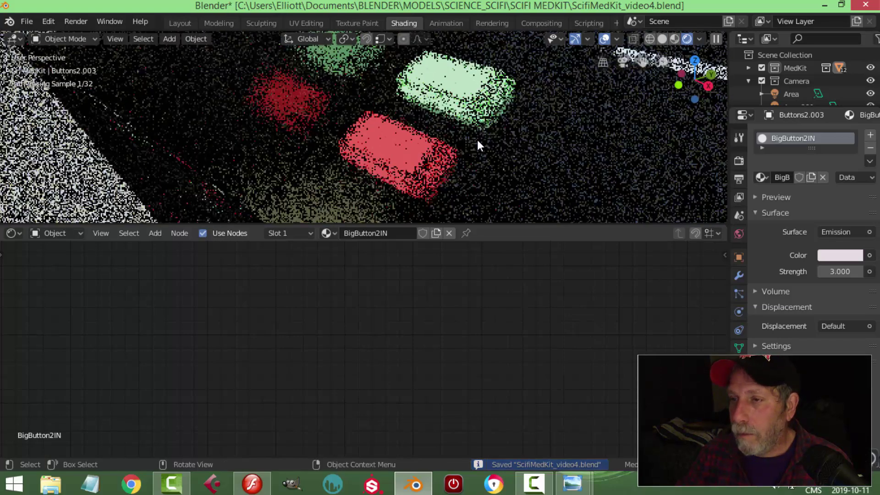
scroll(494, 156, "down", 5)
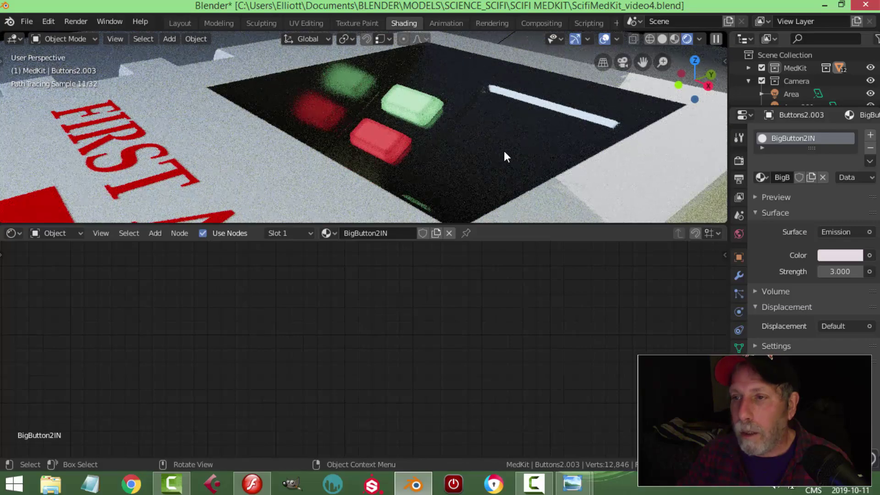
mouse_move(503, 149)
middle_mouse_down()
mouse_move(468, 150)
mouse_move(502, 150)
middle_mouse_up()
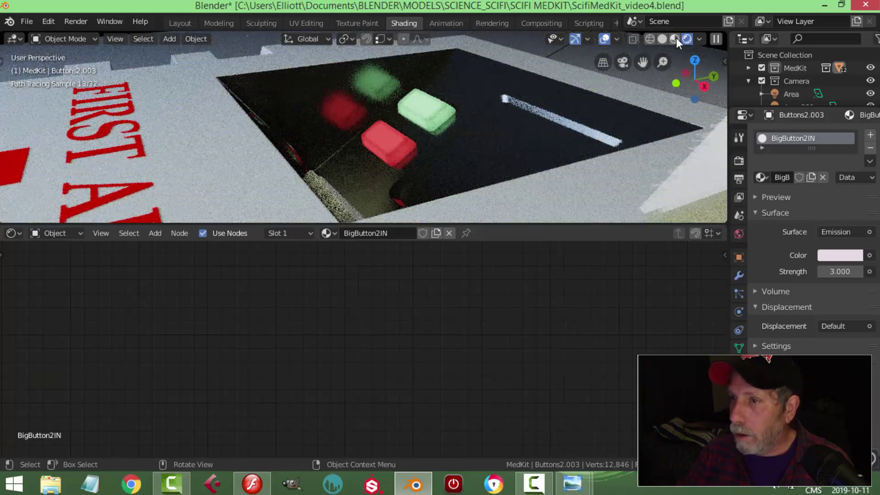
Return the viewport to material preview shading and save the file.
left_click(674, 38)
key("ctrl+s")
mouse_move(458, 146)
middle_mouse_down()
mouse_move(439, 140)
mouse_move(446, 155)
middle_mouse_up()
scroll(394, 147, "down", 4)
middle_click_drag(393, 146, 425, 156)
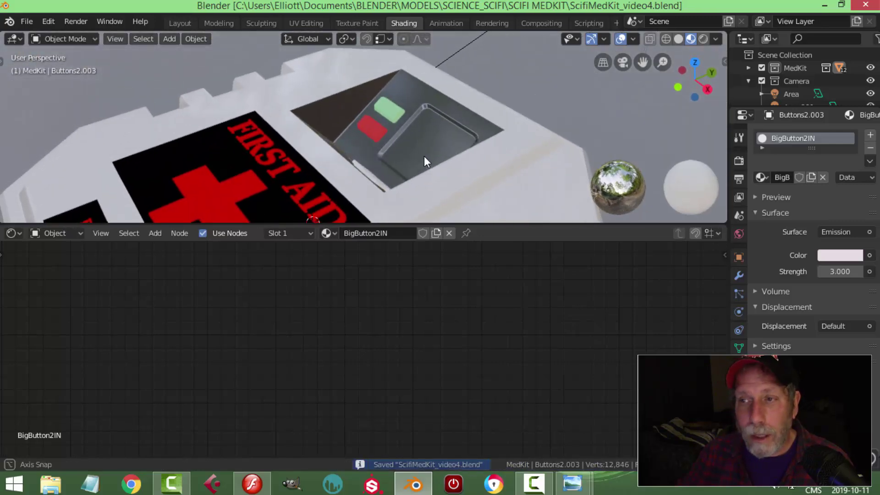
scroll(389, 126, "up", 2)
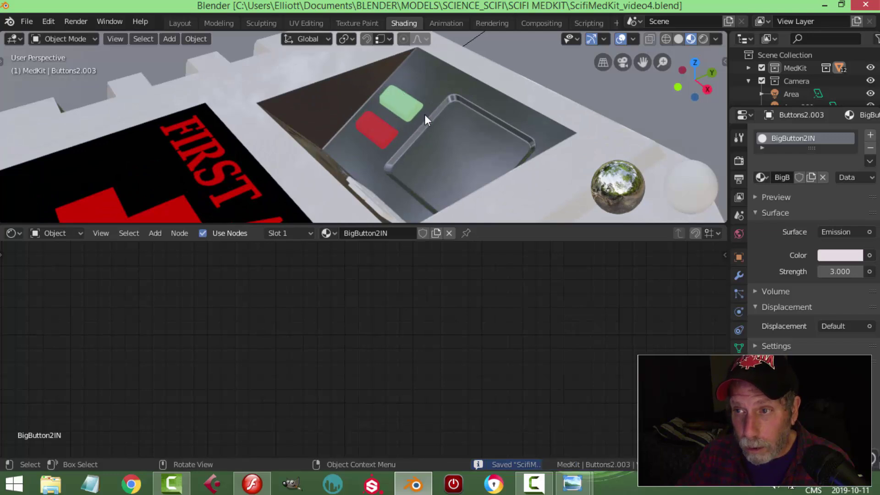
scroll(375, 131, "down", 3)
mouse_move(428, 153)
middle_mouse_down()
mouse_move(390, 135)
mouse_move(441, 147)
middle_mouse_up()
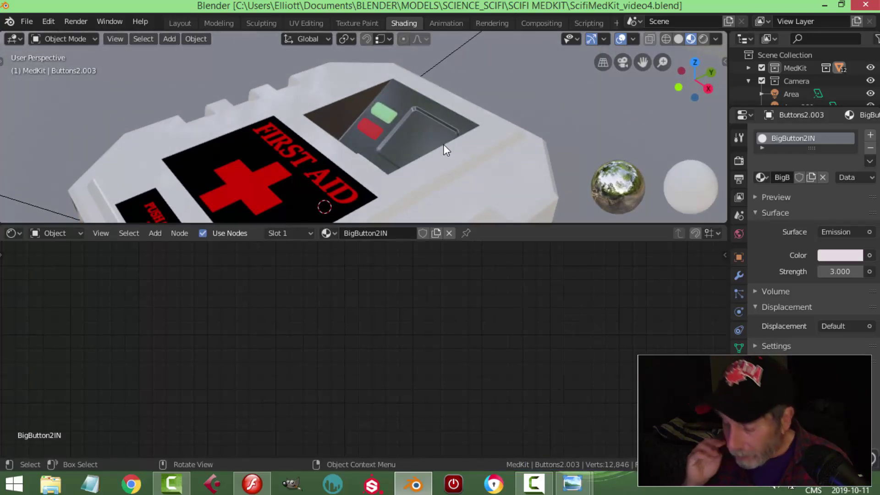
Check the med kit's framing through the scene camera and return to the free perspective view.
key("KP_0")
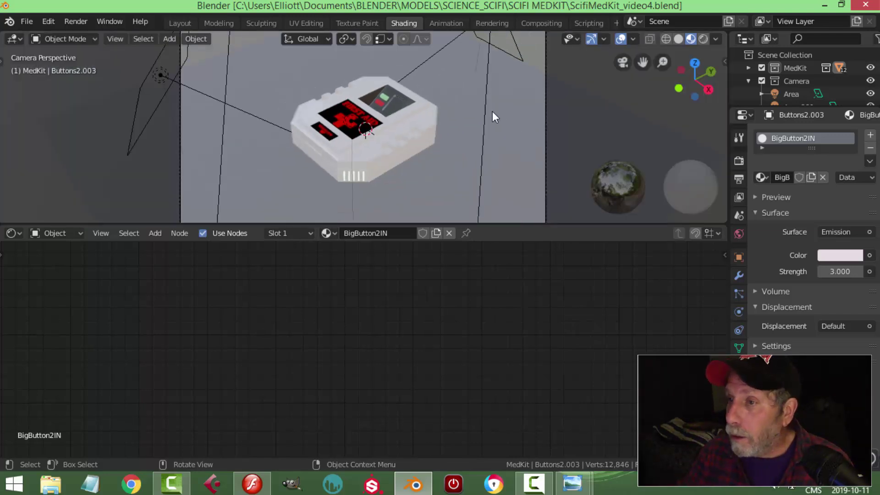
key("KP_0")
scroll(472, 106, "up", 2)
middle_click_drag(473, 108, 431, 142)
scroll(441, 117, "down", 3)
scroll(428, 152, "down", 4)
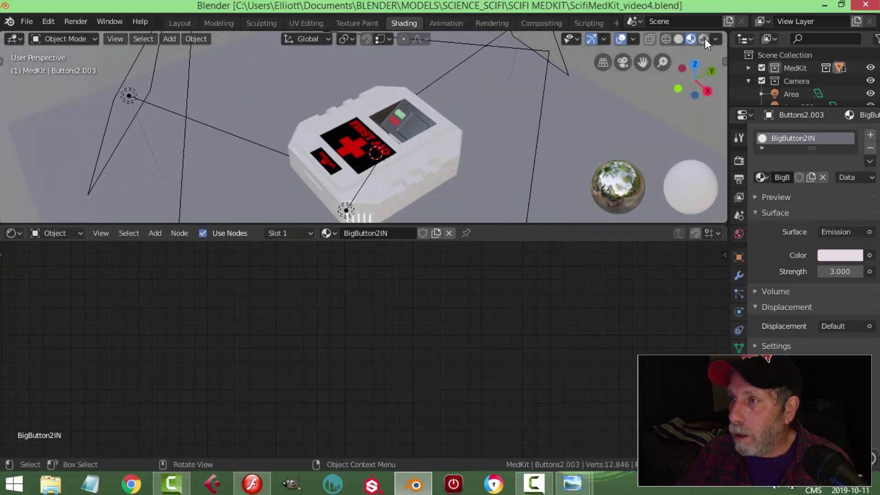
Switch to the Modeling workspace in Object Mode and examine the whole med kit briefly in rendered shading.
left_click(219, 23)
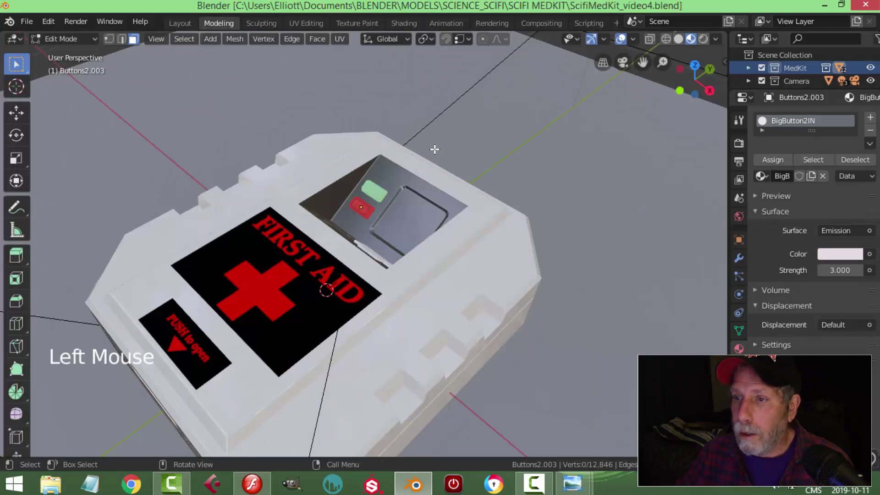
key("Tab")
scroll(442, 182, "down", 4)
key("alt+a")
middle_click_drag(423, 230, 424, 217)
mouse_move(419, 235)
middle_mouse_down("shift")
mouse_move(439, 248)
mouse_move(441, 271)
mouse_move(448, 234)
middle_mouse_up("shift")
scroll(454, 287, "up", 3)
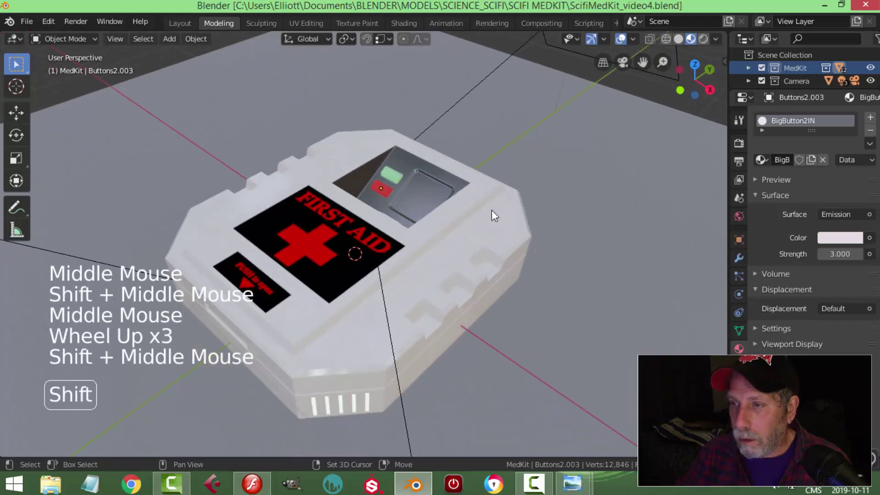
left_click(704, 39)
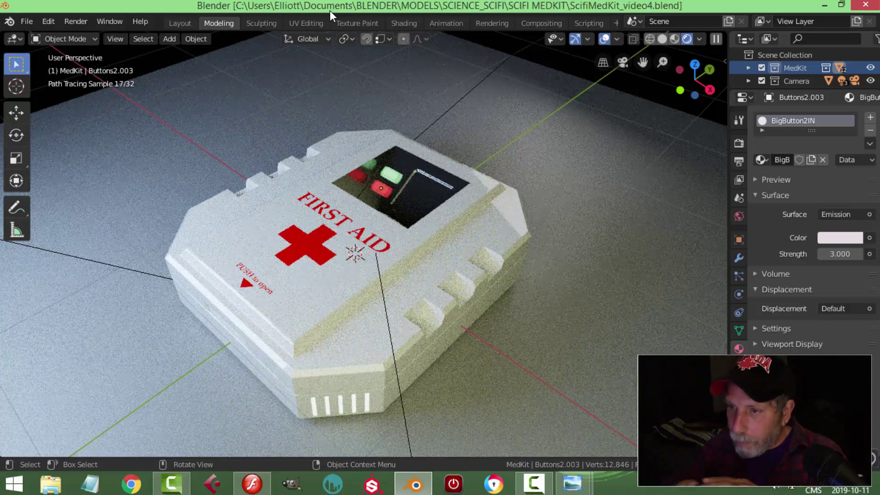
left_click(677, 35)
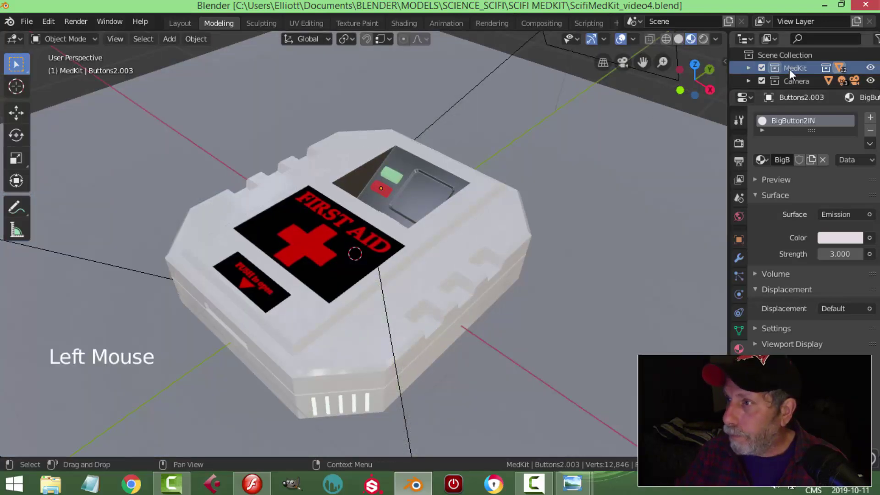
Exclude the Camera collection from the view layer and open the round Lens object in the recess for mesh editing.
left_click(762, 81)
middle_click_drag(625, 160, 364, 208)
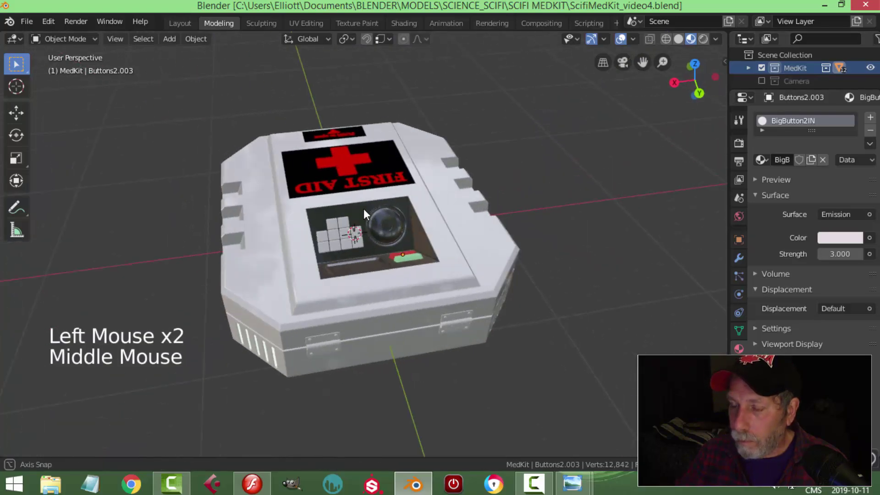
scroll(411, 254, "up", 2)
mouse_move(411, 254)
middle_mouse_down("shift")
mouse_move(378, 242)
mouse_move(406, 249)
middle_mouse_up("shift")
scroll(405, 250, "up", 4)
middle_click_drag(398, 157, 406, 251, "shift")
scroll(364, 230, "up", 1)
left_click(364, 230)
key("Tab")
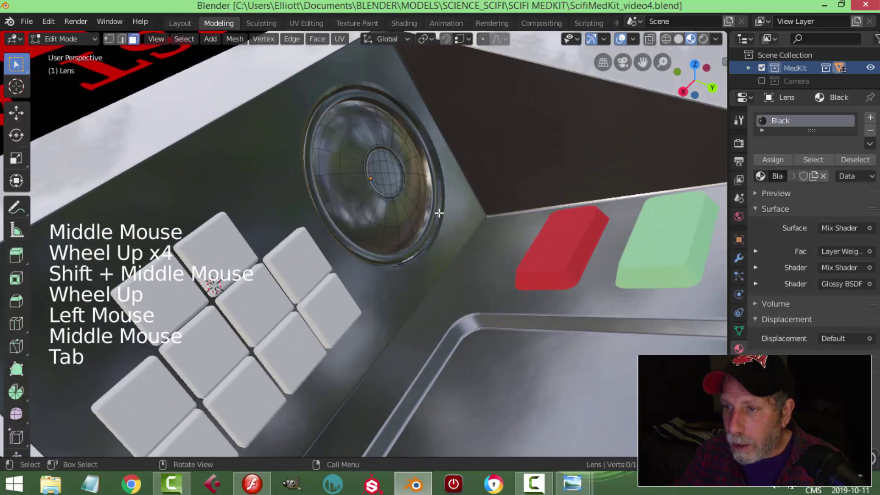
middle_click_drag(454, 192, 449, 250, "shift")
scroll(389, 255, "up", 2)
scroll(453, 250, "up", 1)
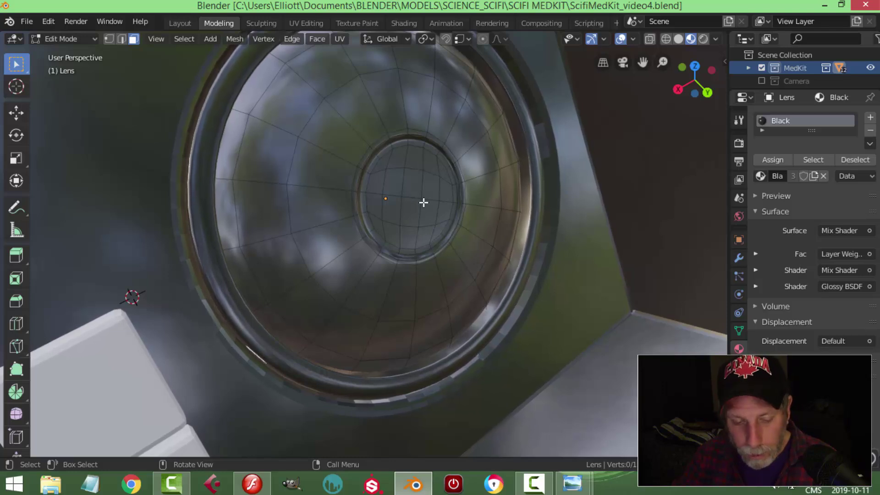
Select the faces of the Lens's small central dome and grow the selection to include the narrow ring around it.
key("c")
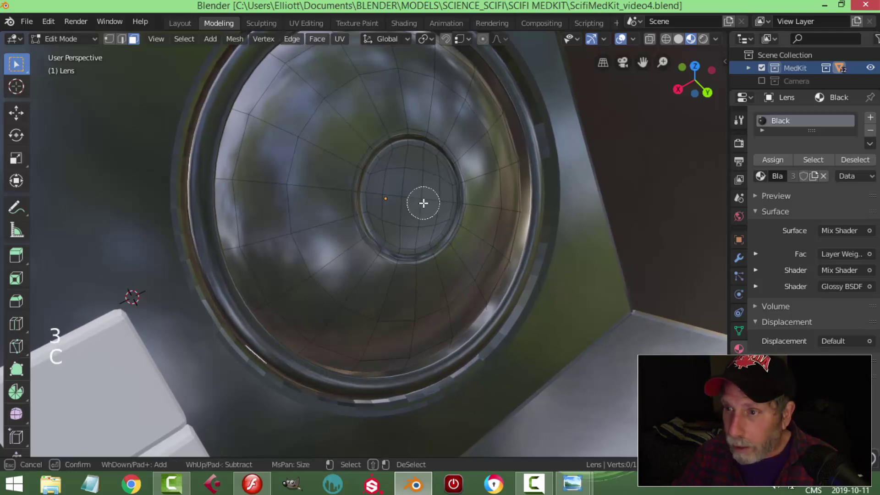
mouse_move(420, 200)
left_mouse_down()
mouse_move(406, 178)
mouse_move(395, 182)
mouse_move(394, 215)
mouse_move(413, 215)
mouse_move(433, 196)
mouse_move(426, 204)
left_mouse_up()
key("Escape")
middle_click_drag(516, 214, 529, 214)
key("ctrl+KP_Add")
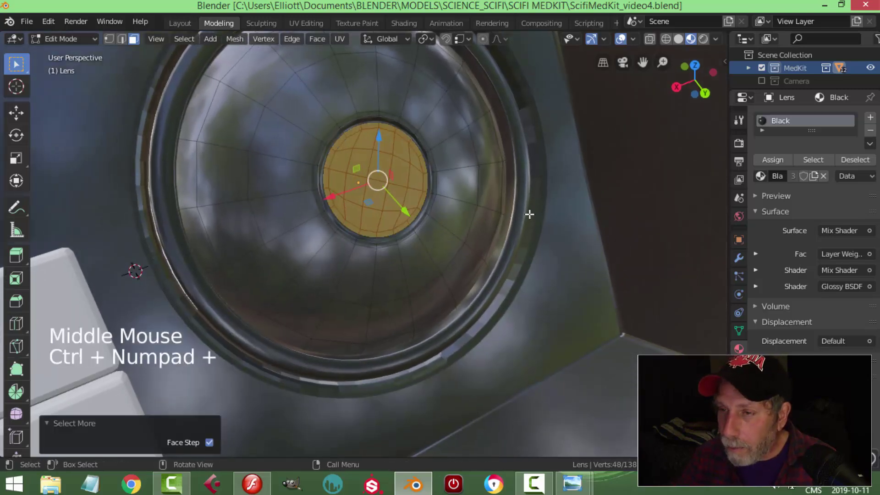
key("ctrl+KP_Add")
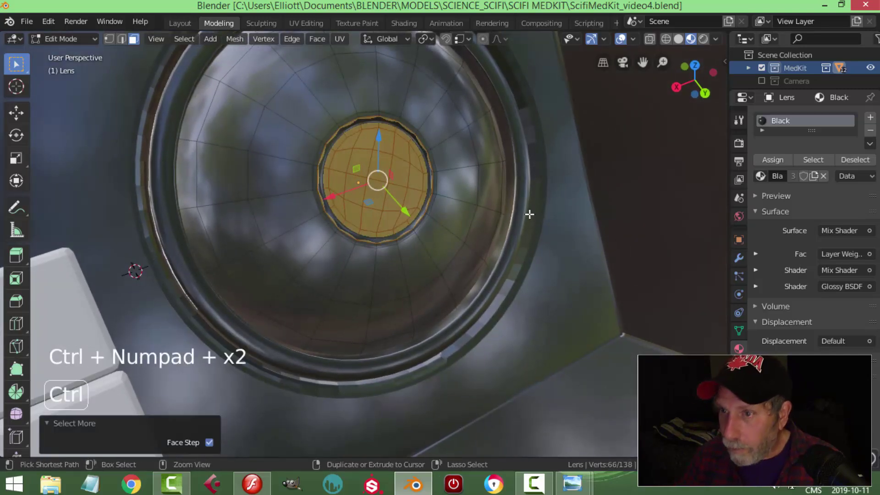
key("ctrl+KP_Subtract")
key("ctrl+KP_Add")
middle_click_drag(456, 204, 521, 206)
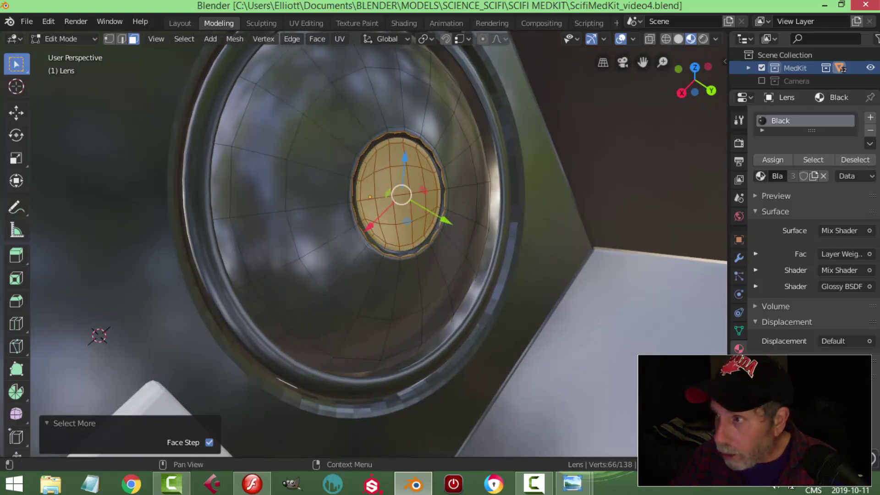
Add a second material slot to the Lens with a new material named LensIN.
left_click(870, 119)
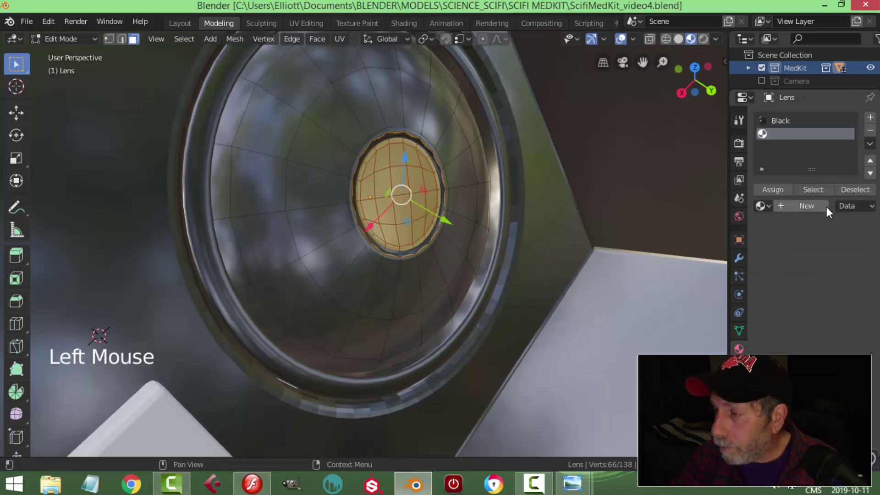
left_click(801, 206)
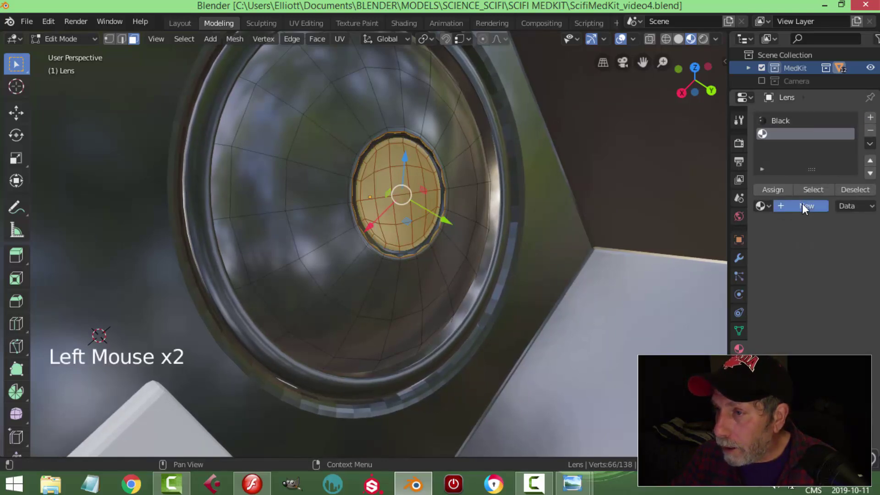
double_click(799, 133)
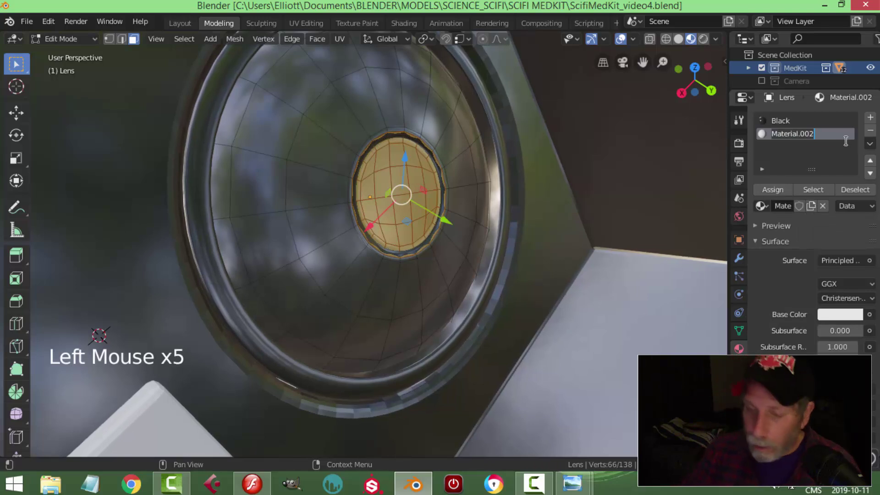
type("Inn")
key("BackSpace")
key("BackSpace")
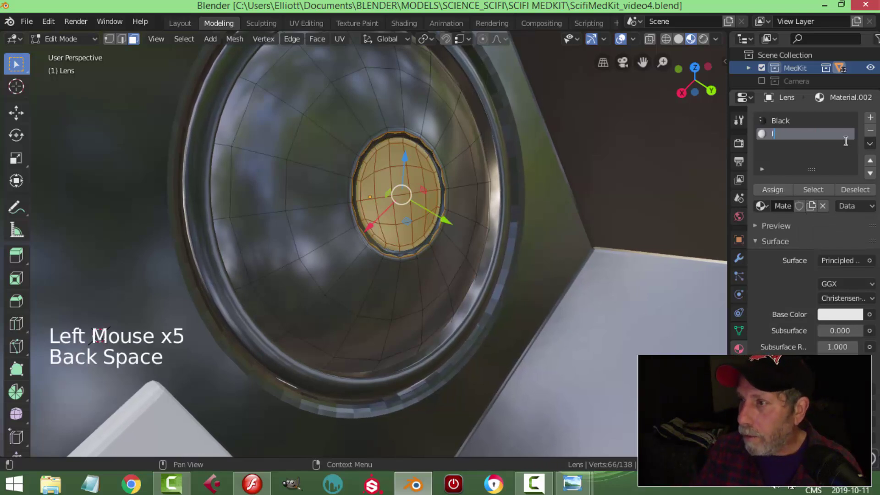
type("Lens")
key("Return")
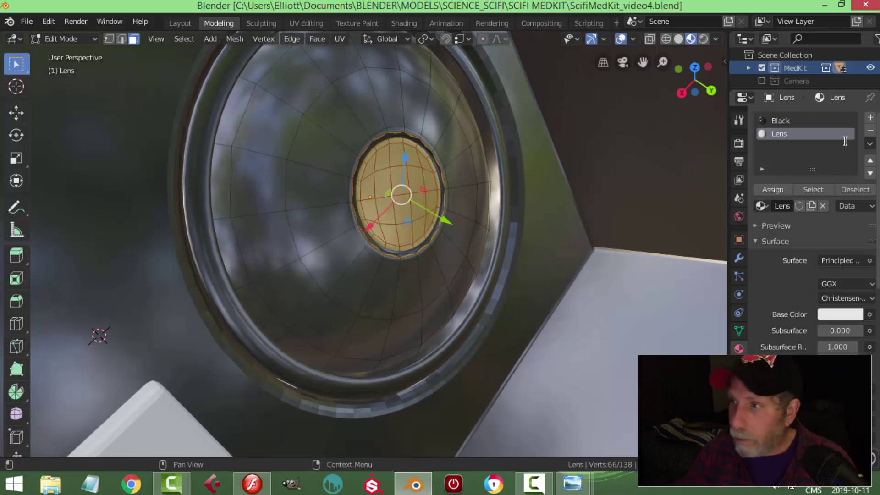
double_click(803, 134)
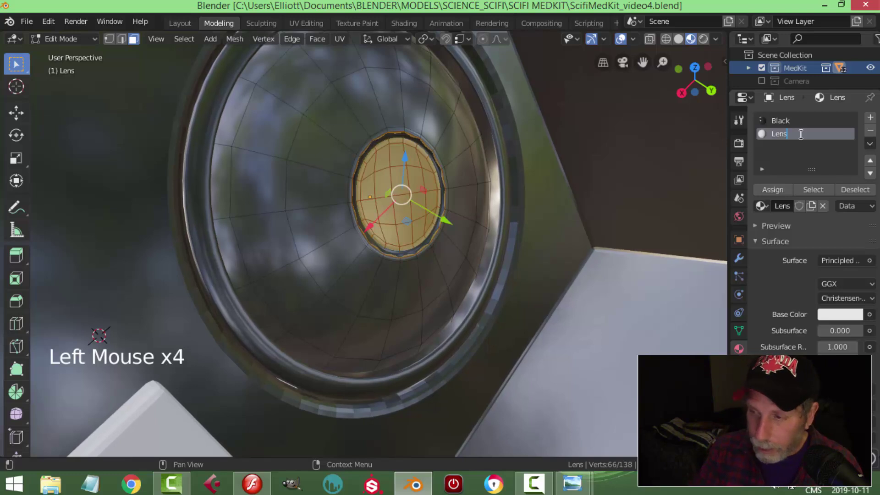
type("IN")
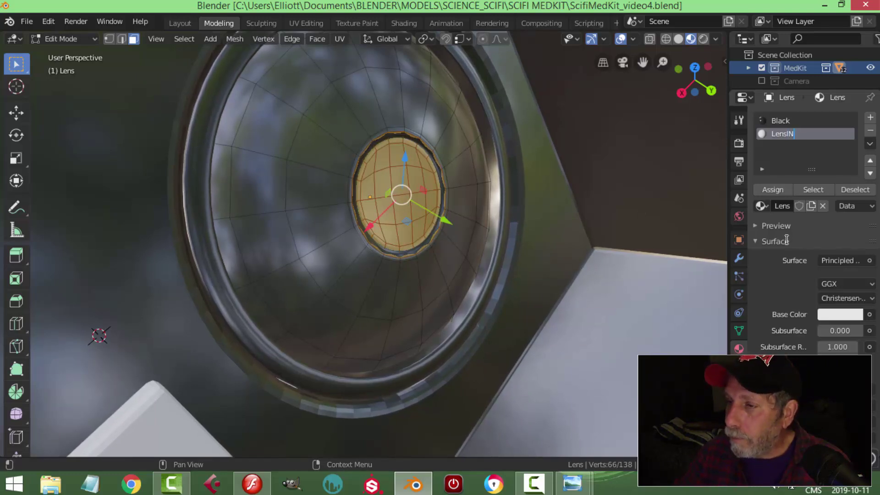
key("Return")
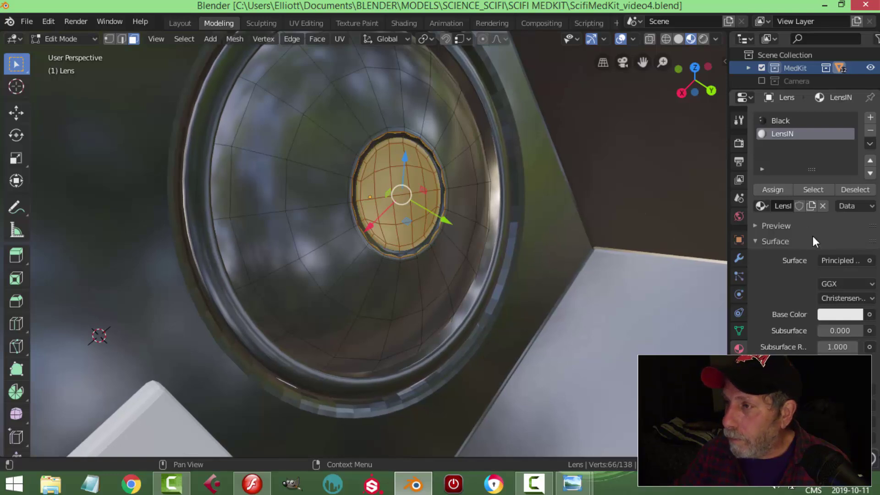
Change the LensIN surface to Emission with a strength of 5 and assign it to the selected centre faces.
left_click(840, 260)
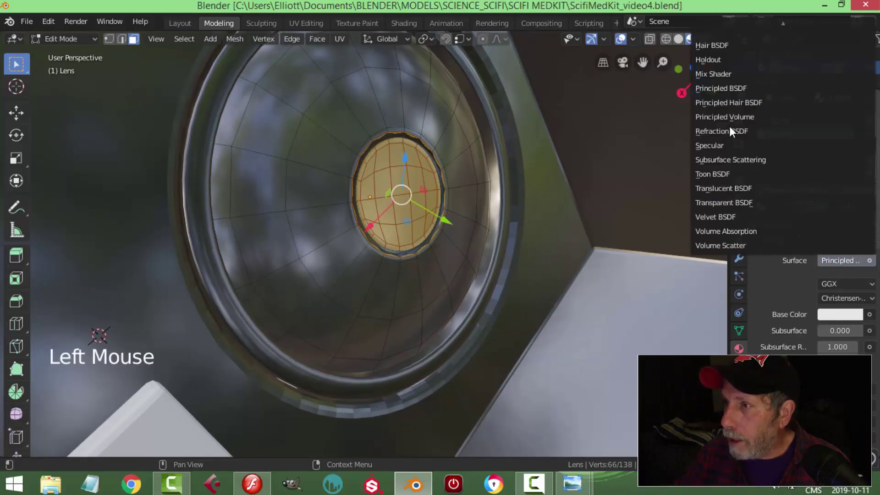
scroll(735, 72, "up", 3)
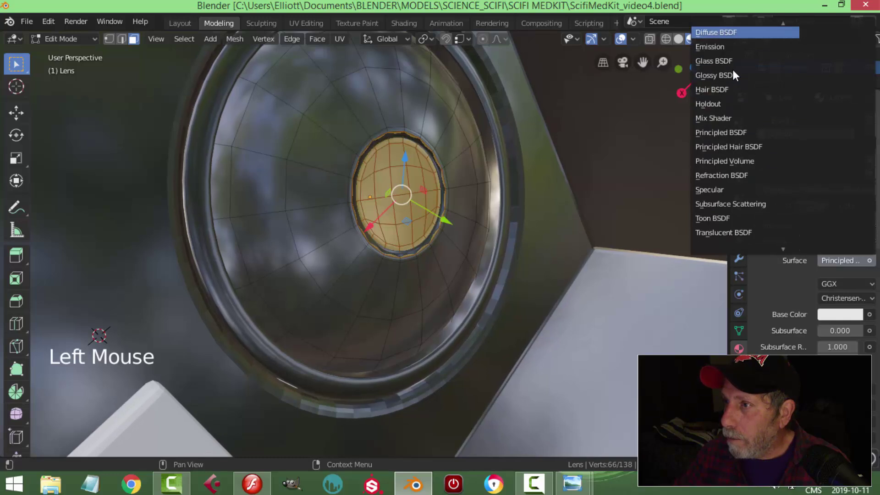
left_click(722, 48)
left_click(842, 301)
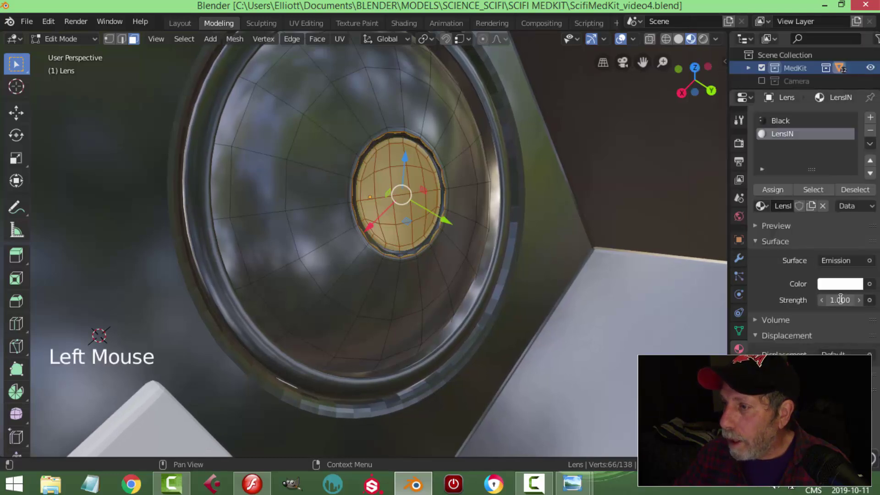
type("5")
key("Return")
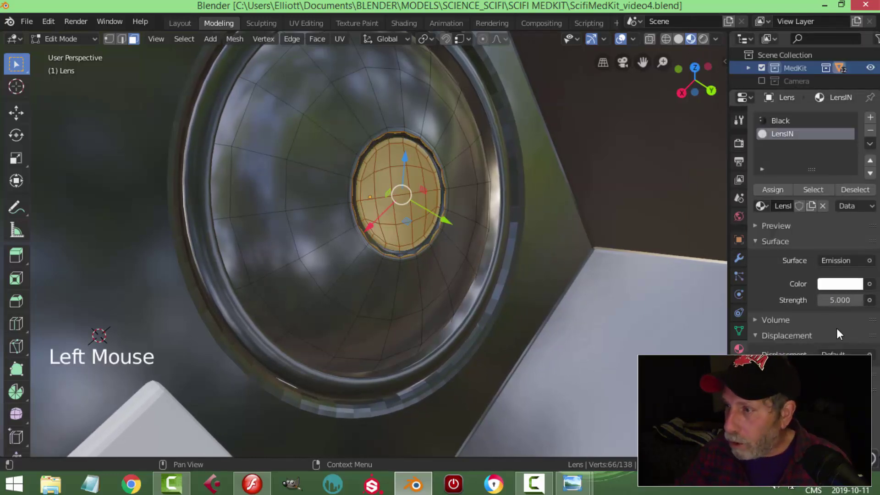
left_click(770, 190)
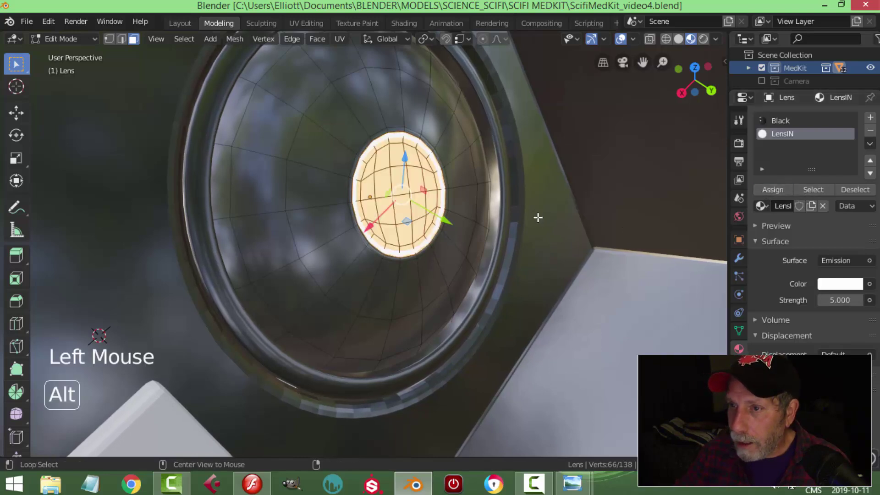
Deselect the faces, return to Object Mode and check the lens centre's glow in rendered shading.
key("alt+a")
scroll(531, 220, "down", 3)
middle_click_drag(530, 222, 520, 226)
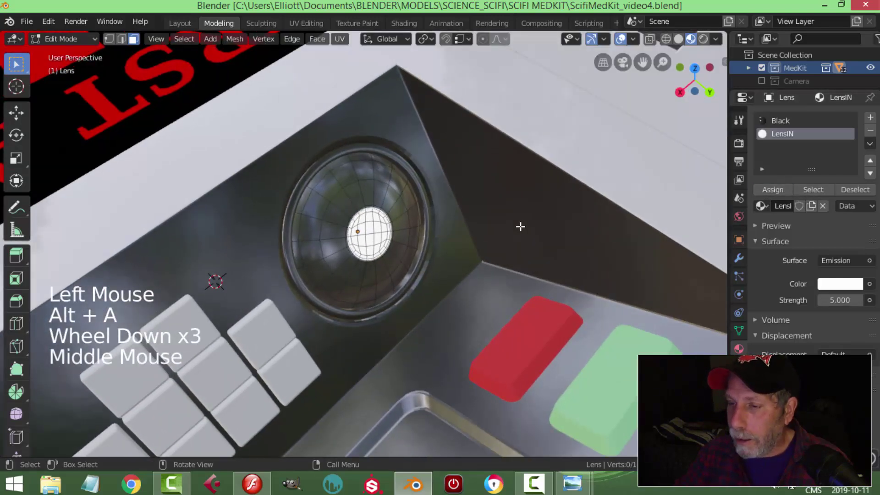
key("Tab")
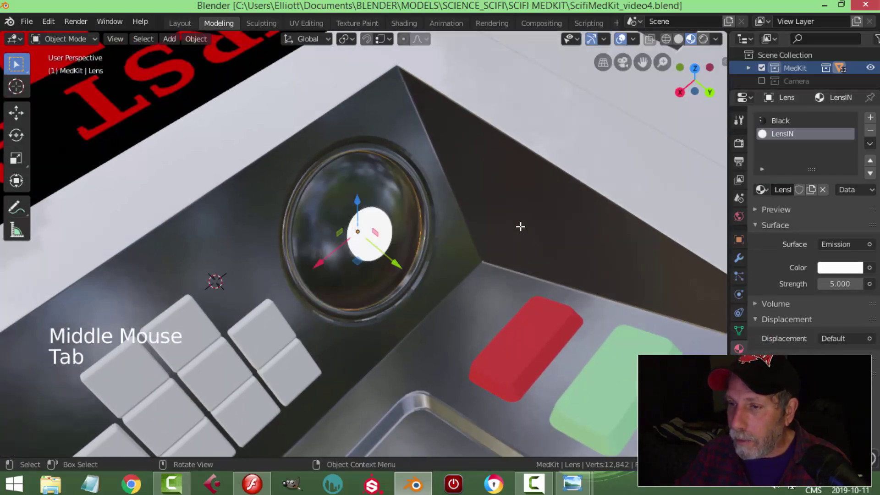
left_click(704, 38)
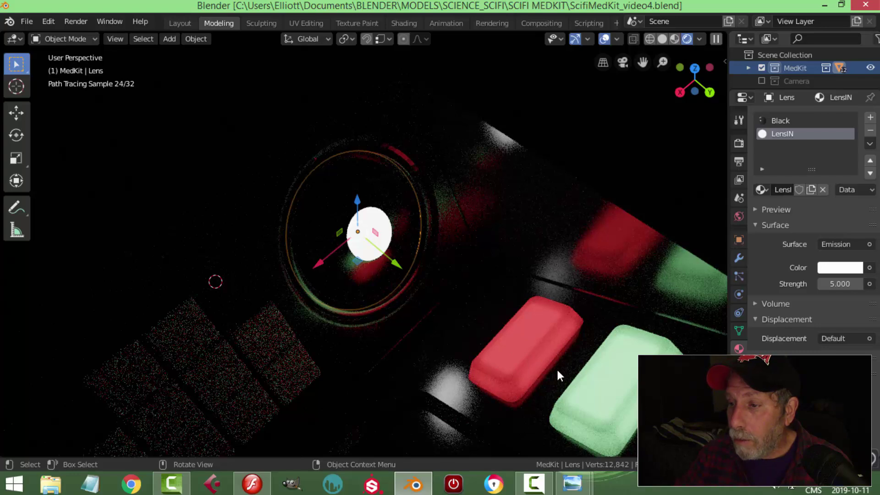
left_click(674, 38)
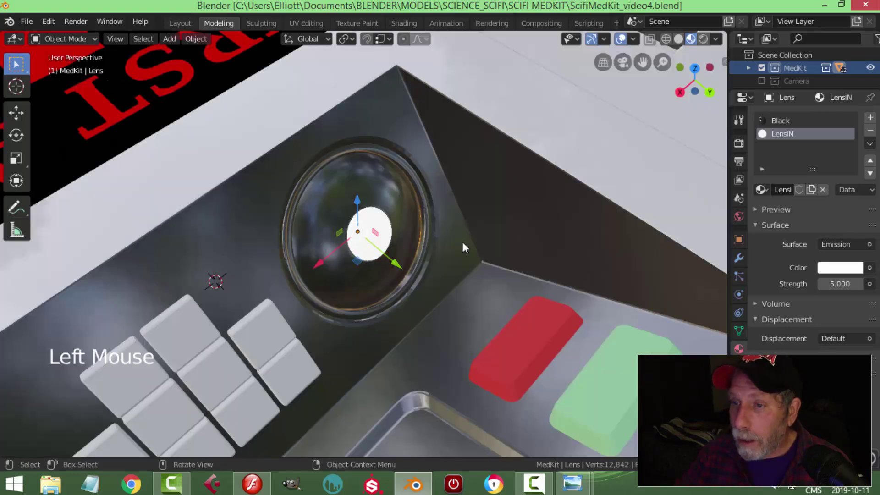
Select the Lens faces that use the LensIN material and shrink the selection by one step.
key("Tab")
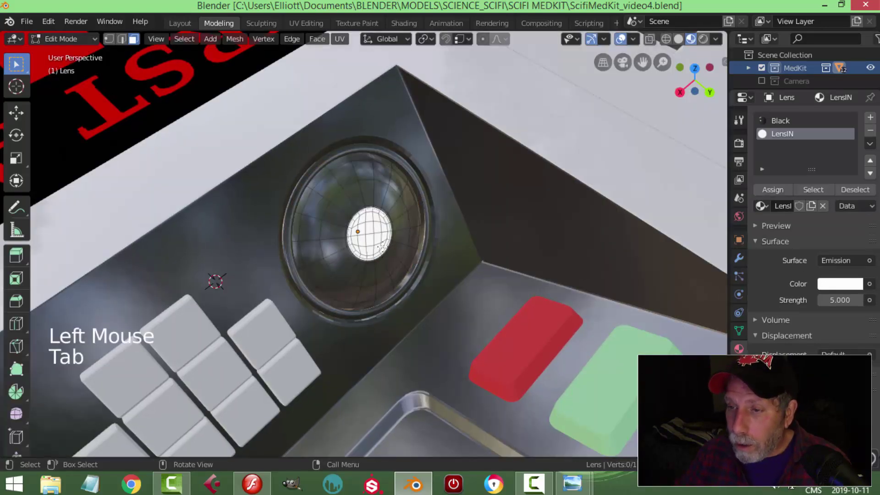
scroll(390, 221, "up", 4)
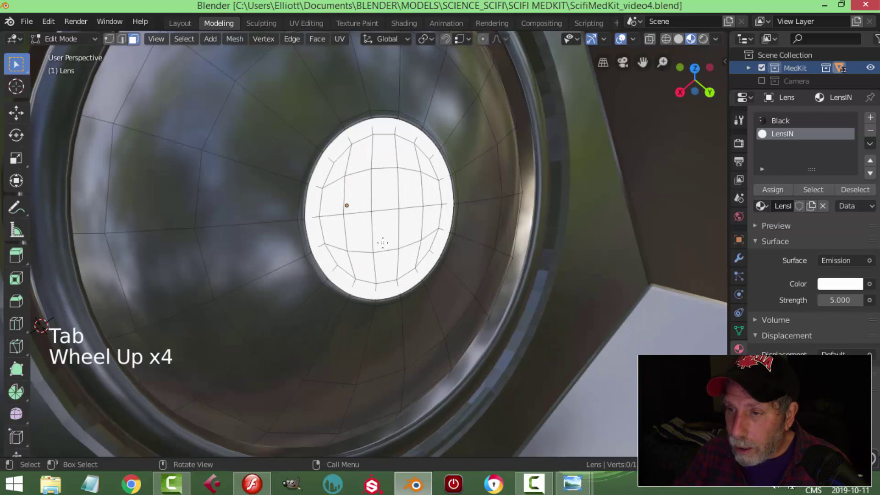
left_click(813, 190)
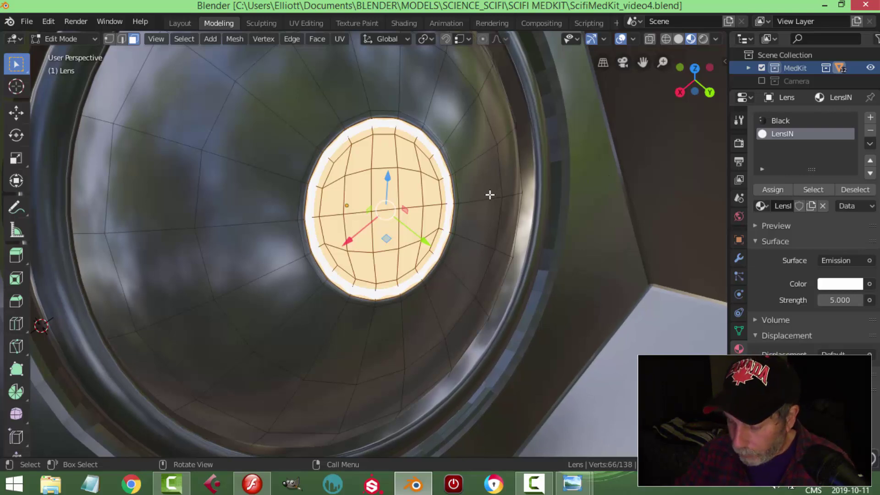
key("ctrl+KP_Subtract")
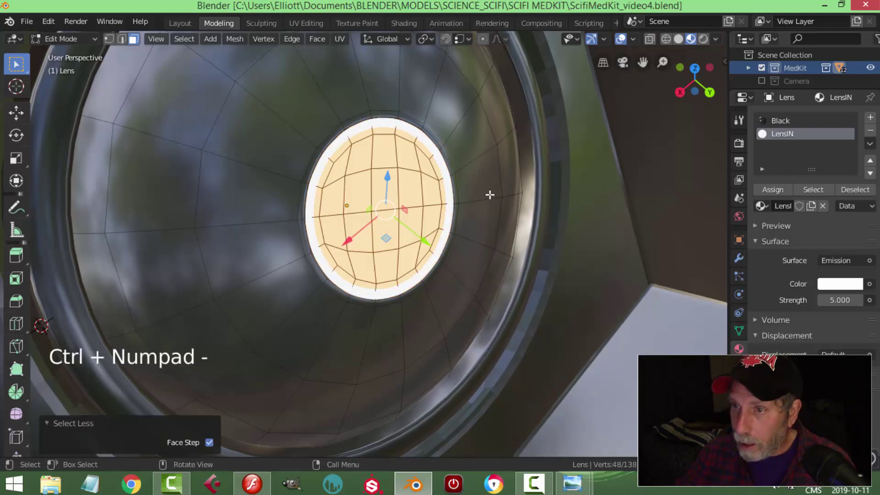
Duplicate the selected faces in place and move the copy about 0.00365 m outward along its normal, using Normal orientation.
key("shift+d")
right_click(482, 191)
middle_click_drag(485, 236, 518, 225)
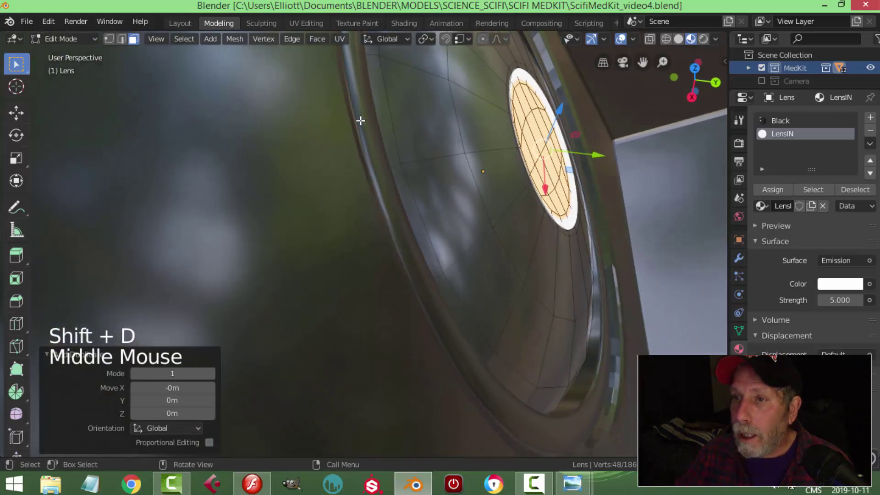
left_click(378, 39)
left_click(412, 104)
left_click_drag(598, 133, 638, 139)
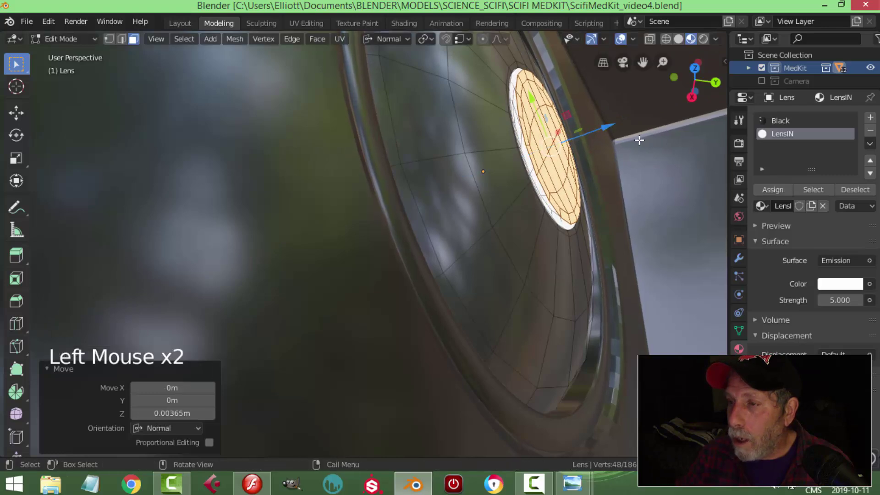
middle_click_drag(637, 140, 557, 158, "shift")
scroll(557, 159, "up", 2)
scroll(555, 156, "down", 2)
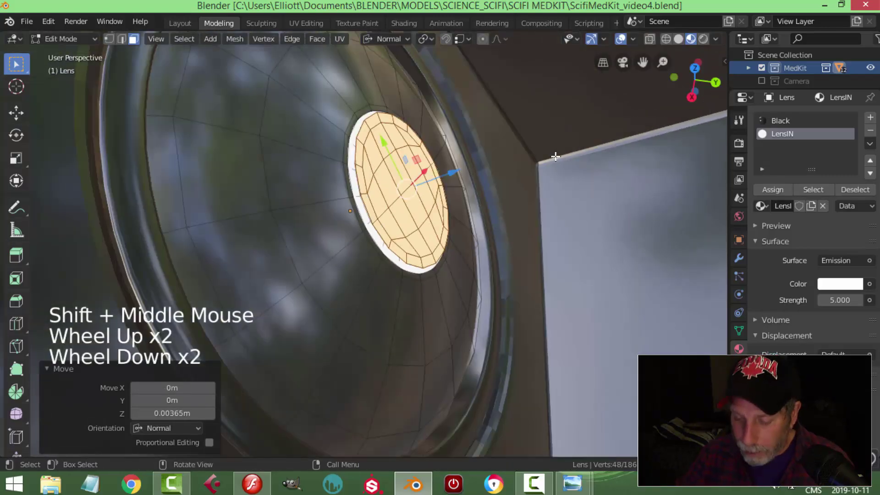
Separate the duplicated faces into their own object and select it in Object Mode.
key("p")
left_click(556, 156)
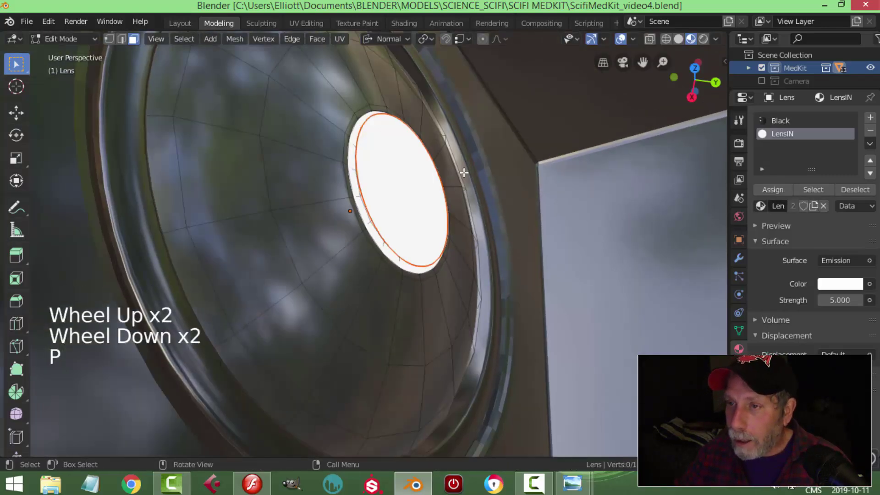
key("Tab")
left_click(446, 172)
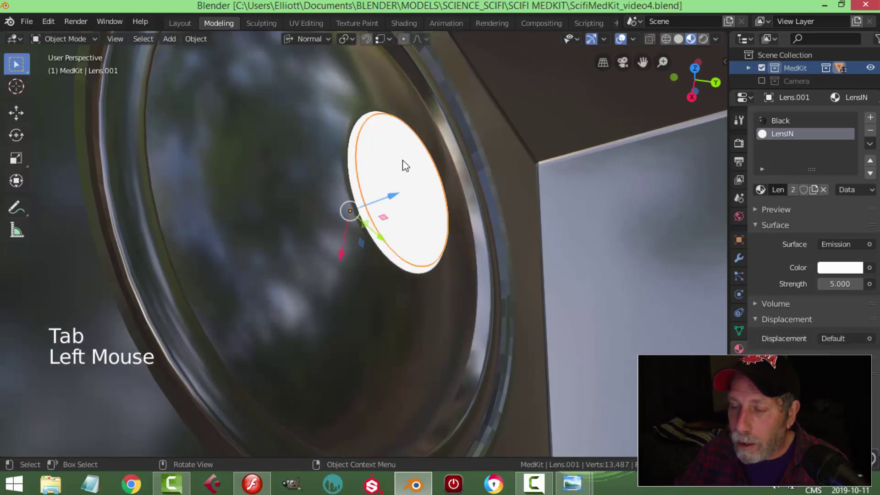
Extrude the separated disc's outer edge loop, move it about 0.00332 m back toward the lens along the normal and scale it.
key("Tab")
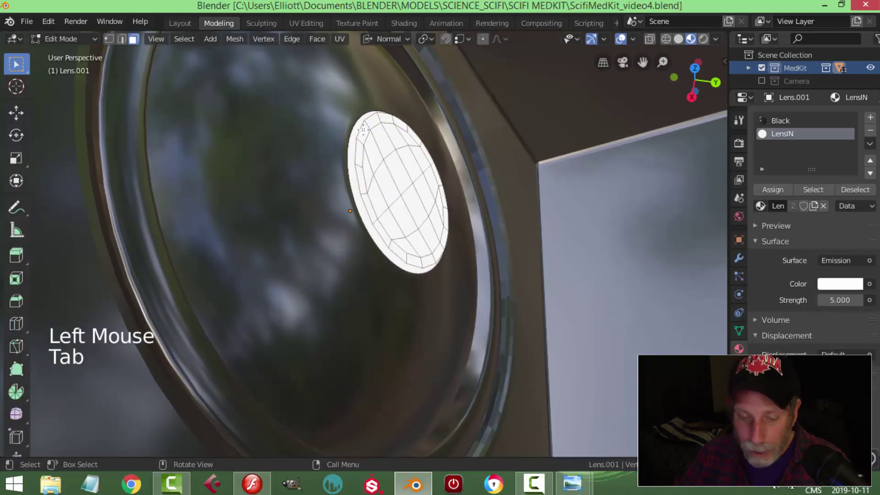
key("2")
left_click(359, 130, "alt+shift")
middle_click_drag(359, 130, 527, 142)
key("e")
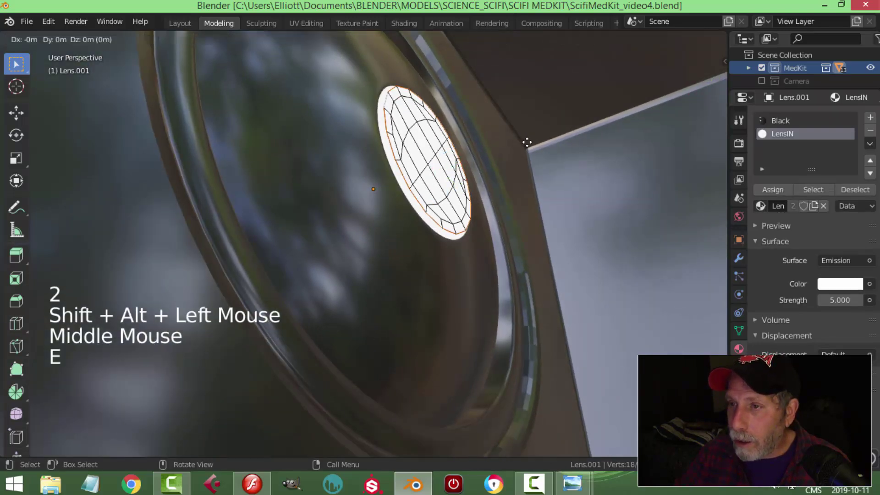
right_click(527, 143)
left_click_drag(479, 135, 473, 137)
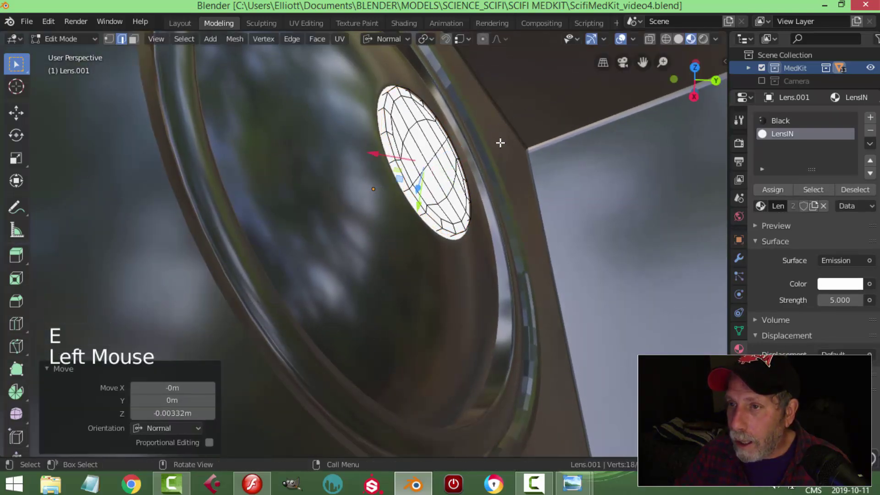
key("s")
left_click(515, 151)
middle_click_drag(516, 151, 474, 178)
key("Tab")
Inspect the disc over the lens centre from several angles and check its subdivision modifier settings.
scroll(485, 167, "down", 2)
key("alt+a")
left_click(331, 184)
middle_click_drag(524, 168, 619, 126, "shift")
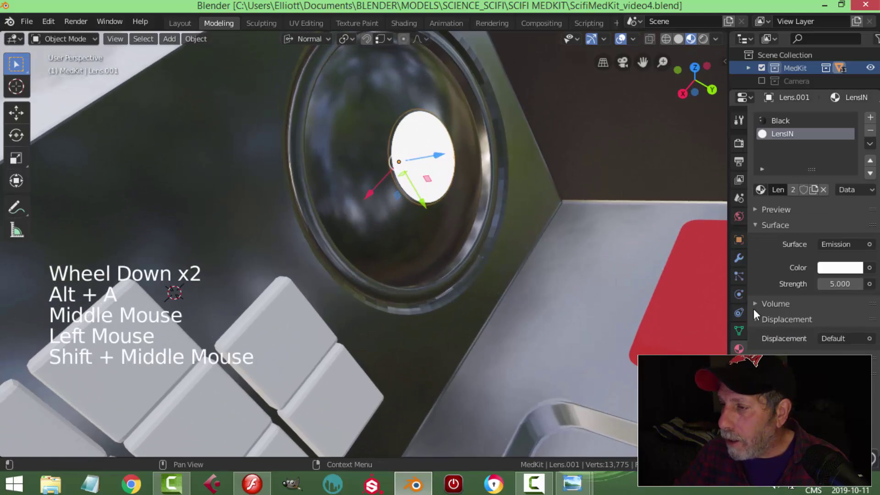
left_click(738, 258)
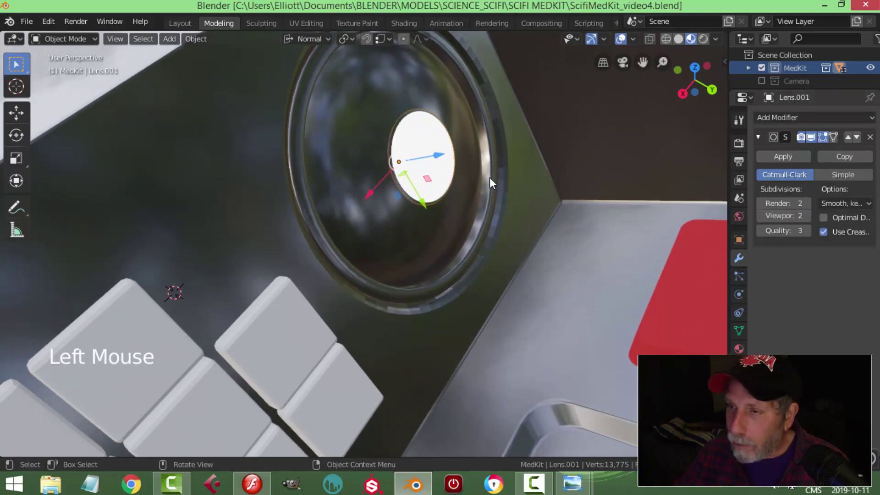
middle_click_drag(489, 177, 460, 183)
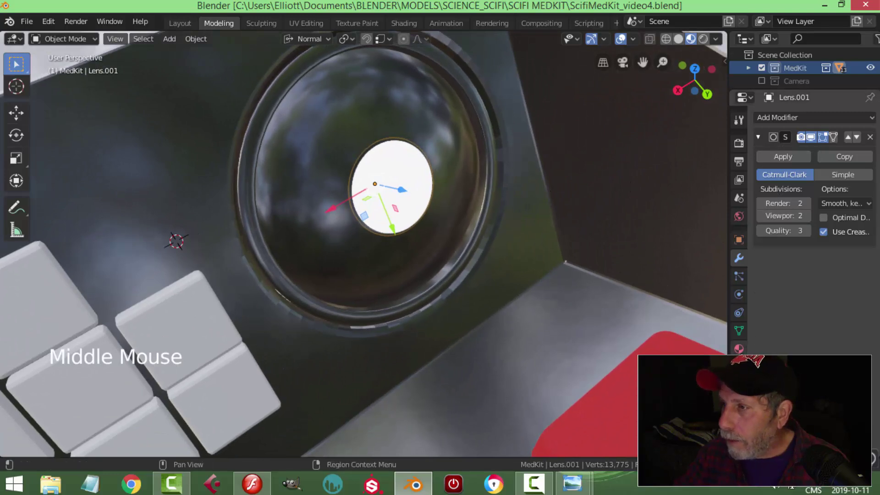
Make the disc's LensIN material a separate single-user copy and rename it LensOUT.
left_click(739, 349)
middle_click_drag(620, 168, 591, 188, "shift")
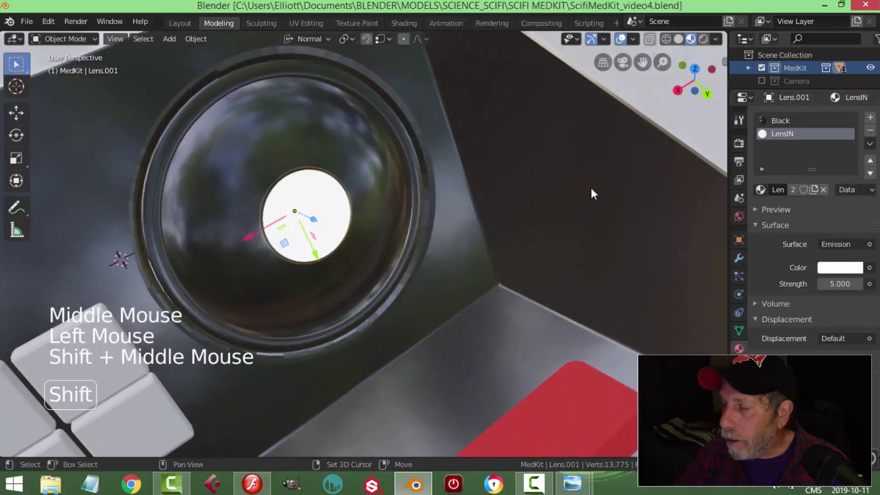
left_click(814, 189)
double_click(797, 133)
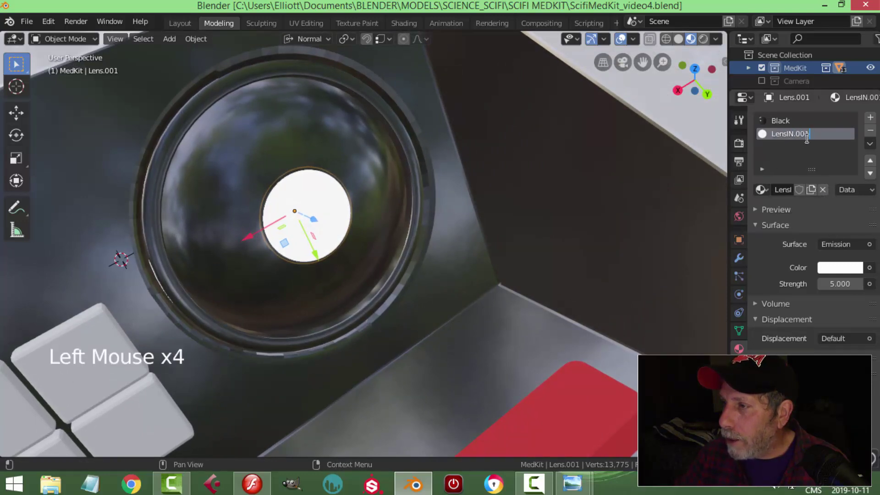
left_click_drag(805, 138, 787, 139)
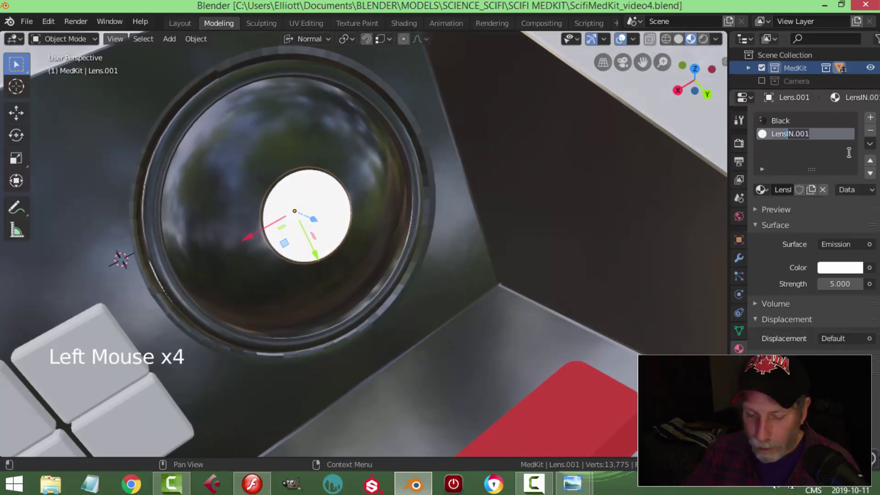
type("OUT")
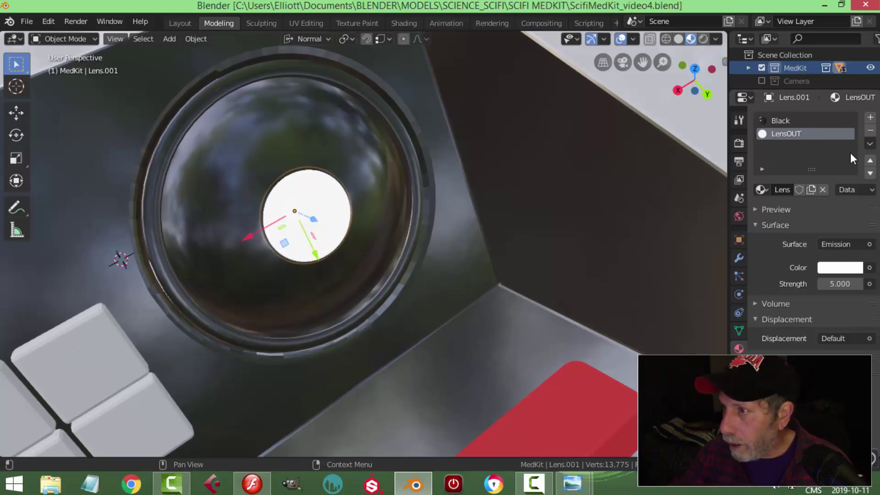
Change the LensOUT surface to Translucent BSDF with a light blue colour, hue 0.622 and saturation 0.443.
left_click(830, 244)
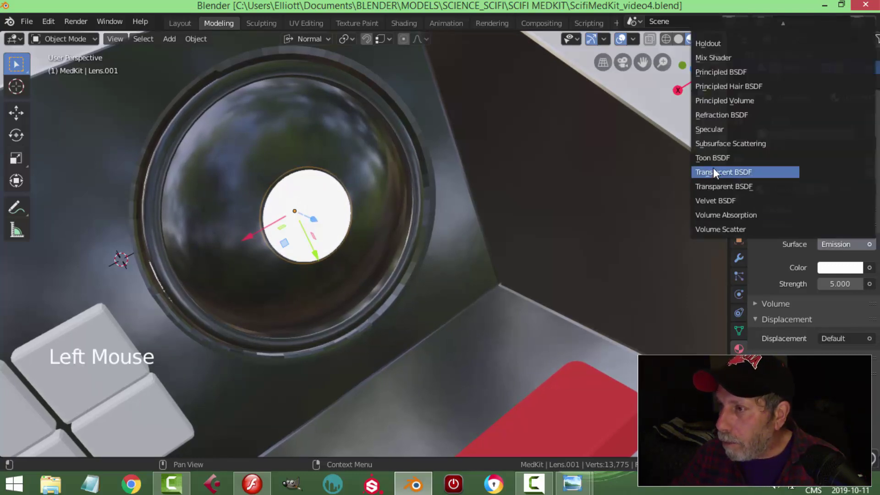
left_click(715, 170)
left_click(830, 267)
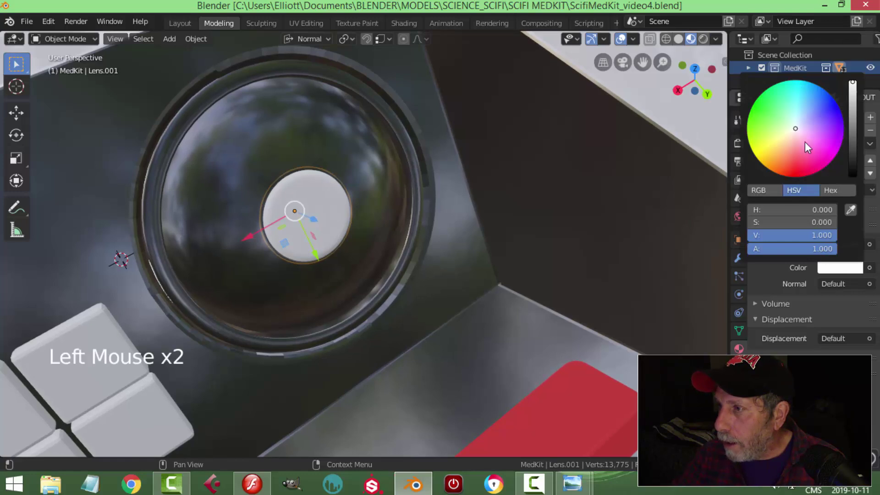
left_click_drag(800, 130, 811, 115)
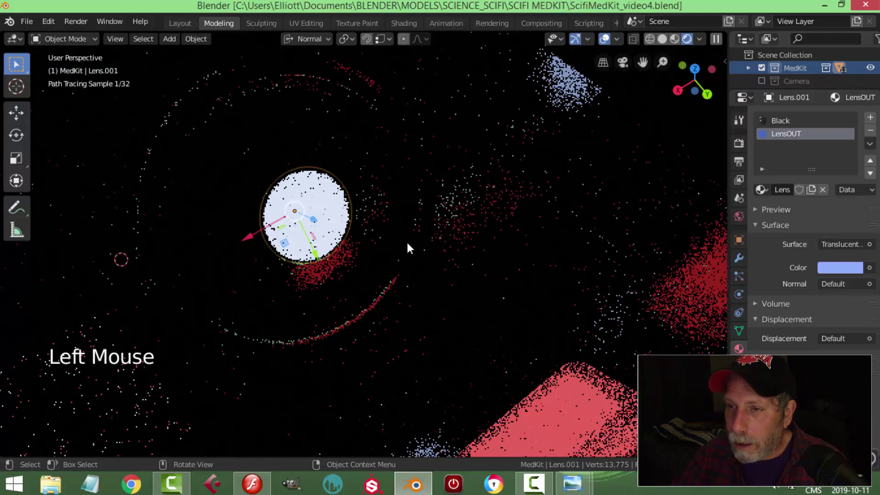
scroll(407, 243, "down", 4)
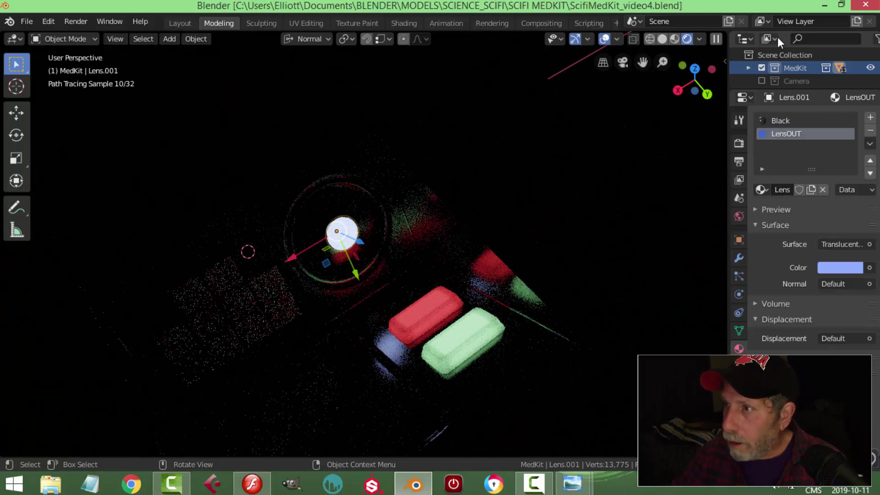
Darken the LensOUT colour to a value of 0.760 and check the lens glow in rendered shading.
left_click(675, 38)
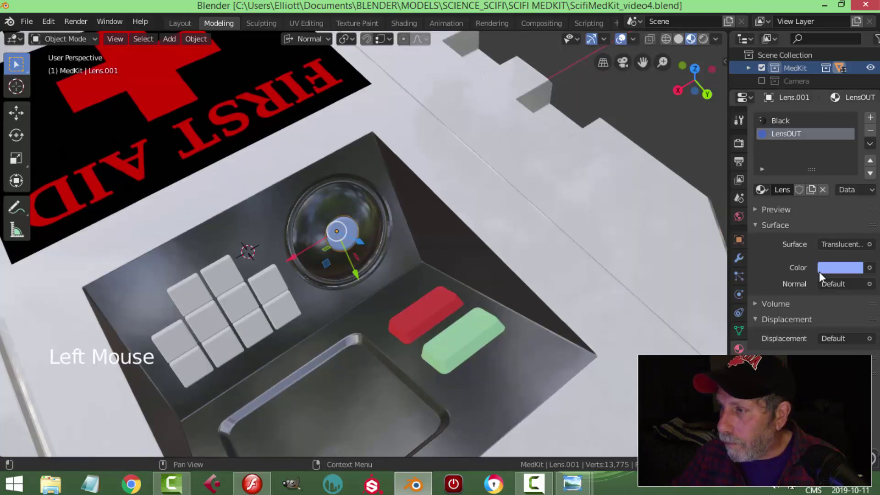
left_click(840, 268)
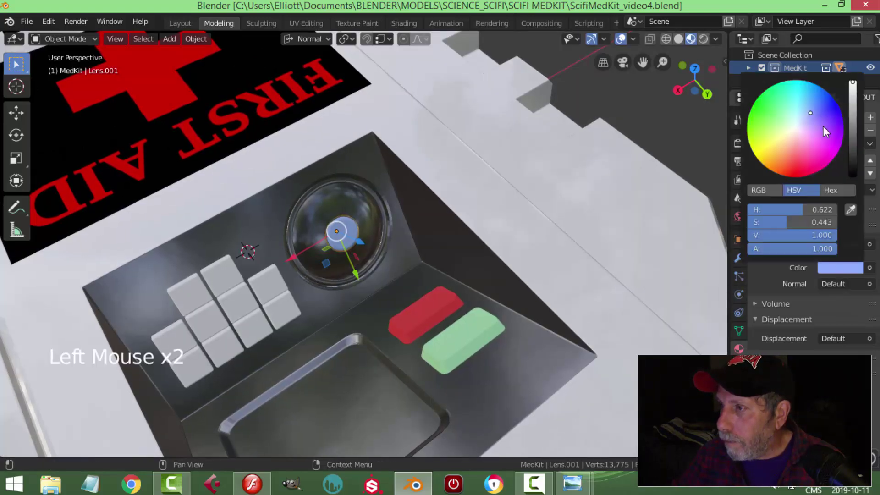
left_click(851, 101)
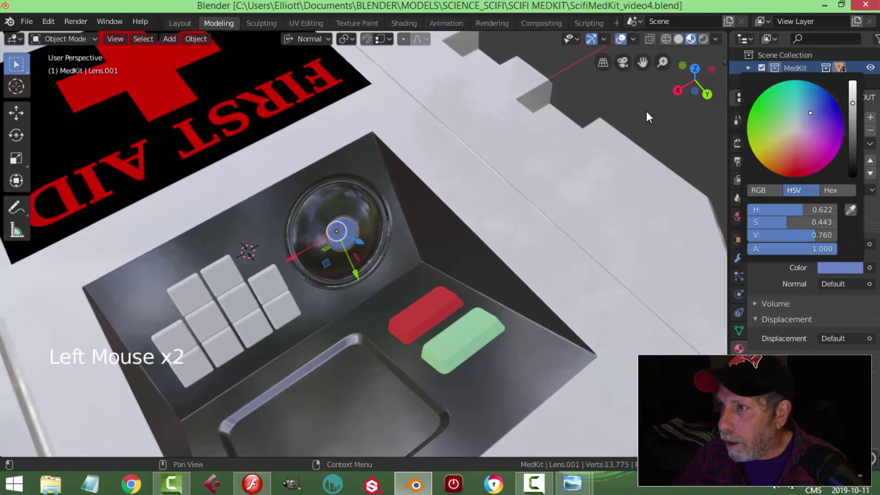
left_click(703, 38)
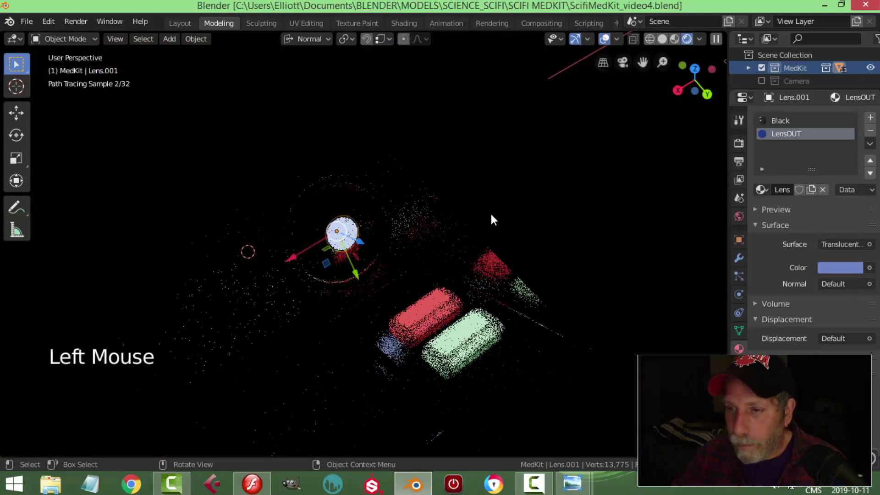
key("alt+a")
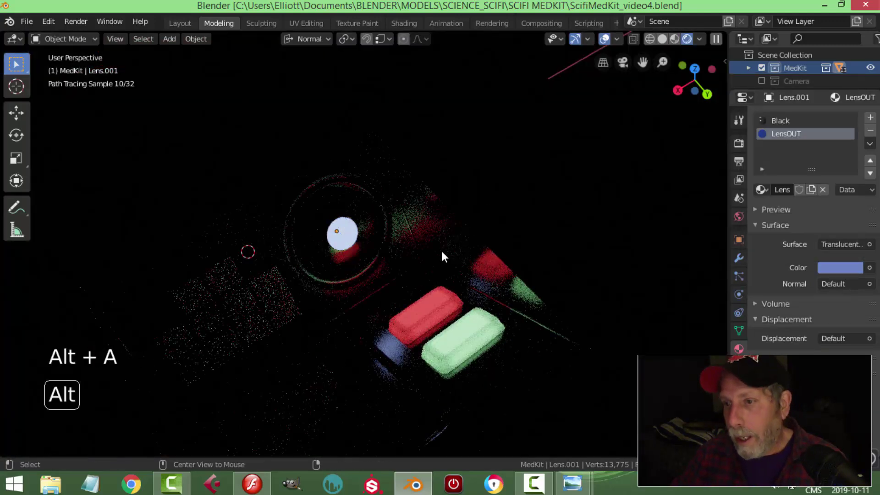
Return to material preview shading and move the disc's entire mesh farther out from the lens along its normal.
left_click(674, 37)
mouse_move(458, 235)
middle_mouse_down()
mouse_move(498, 234)
mouse_move(458, 225)
mouse_move(425, 243)
mouse_move(453, 221)
middle_mouse_up()
scroll(485, 238, "up", 3)
scroll(485, 238, "up", 2)
scroll(422, 234, "up", 3)
left_click(423, 230)
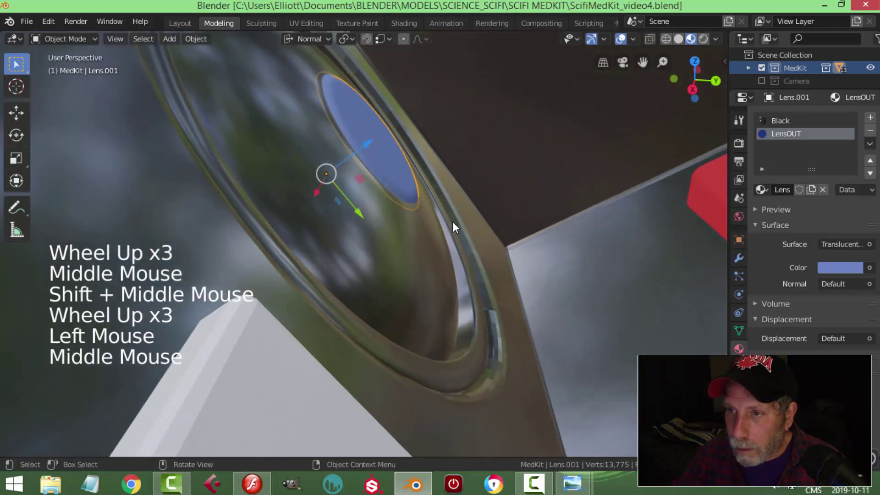
key("Tab")
key("a")
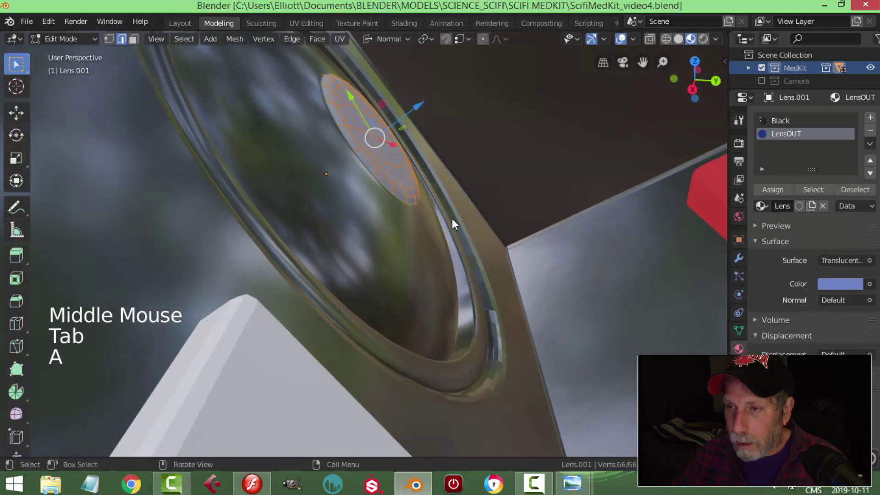
left_click_drag(414, 107, 448, 131)
key("Tab")
Deselect the disc and examine the lens and button glow in rendered shading from farther away.
mouse_move(533, 156)
middle_mouse_down()
mouse_move(514, 162)
mouse_move(531, 169)
middle_mouse_up()
scroll(515, 162, "down", 3)
key("alt+a")
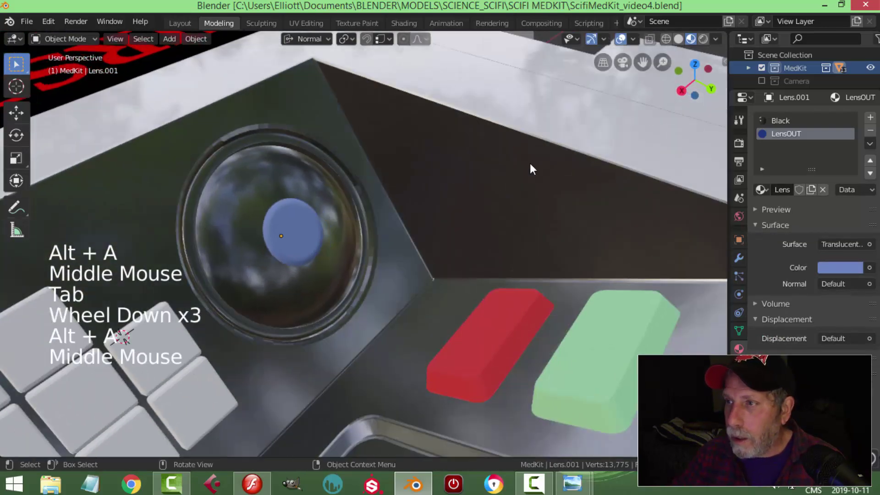
left_click(704, 39)
scroll(450, 265, "down", 1)
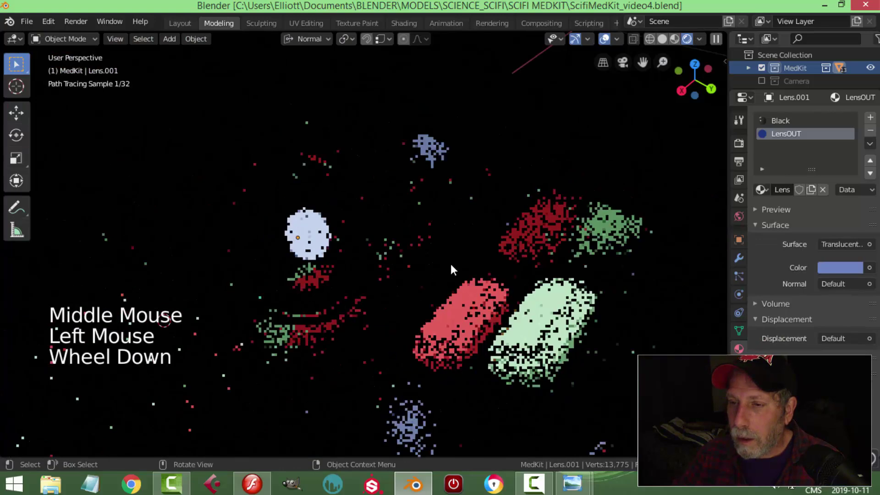
scroll(429, 266, "down", 2)
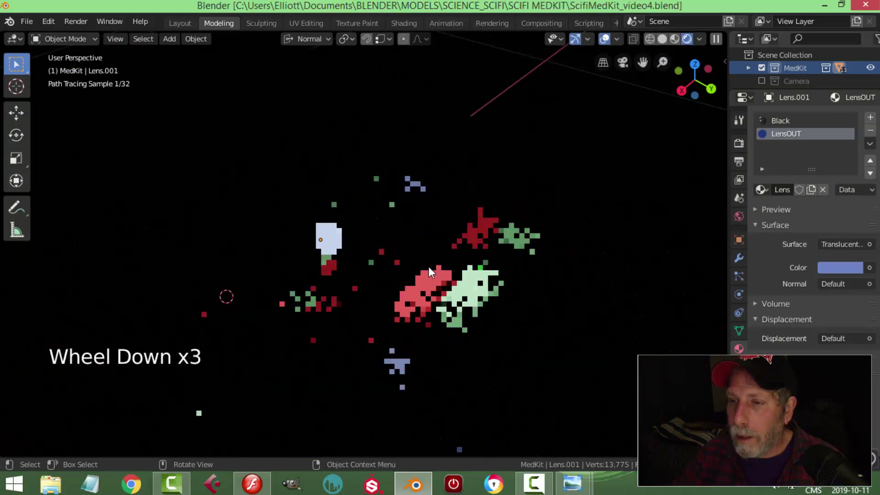
scroll(428, 266, "down", 1)
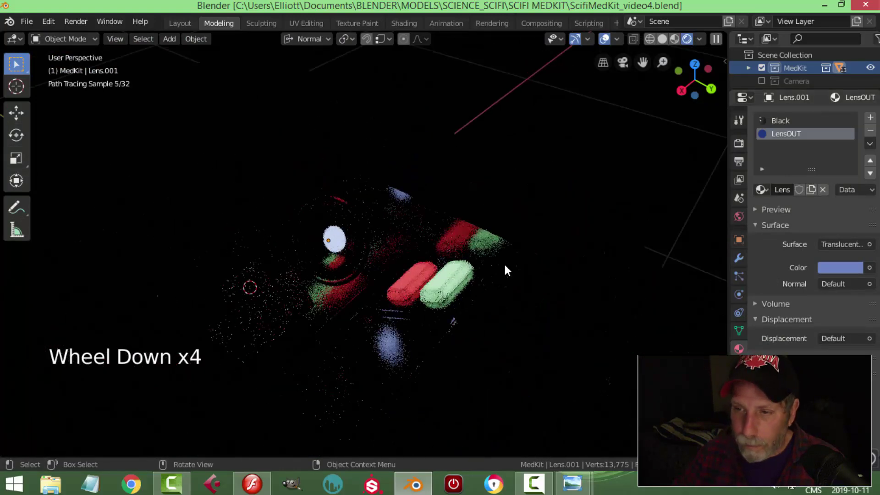
Lighten the LensOUT colour to hue 0.616 and saturation 0.321, return to material preview shading and save the file.
left_click(837, 267)
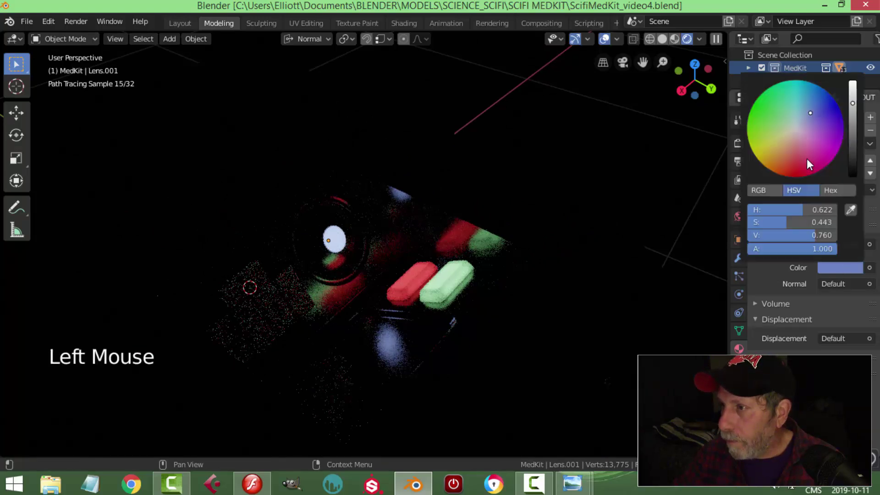
left_click_drag(811, 114, 805, 116)
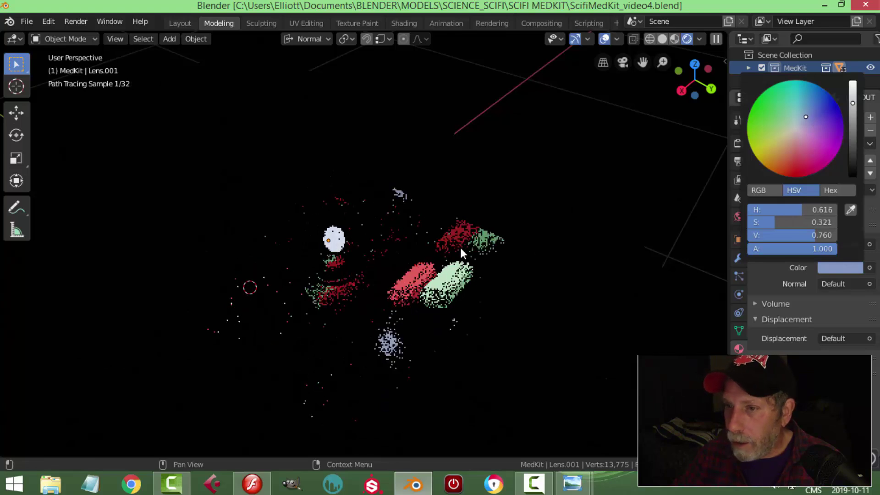
left_click(675, 39)
key("ctrl+s")
key("alt+a")
middle_click_drag(490, 222, 304, 259)
left_click(304, 264)
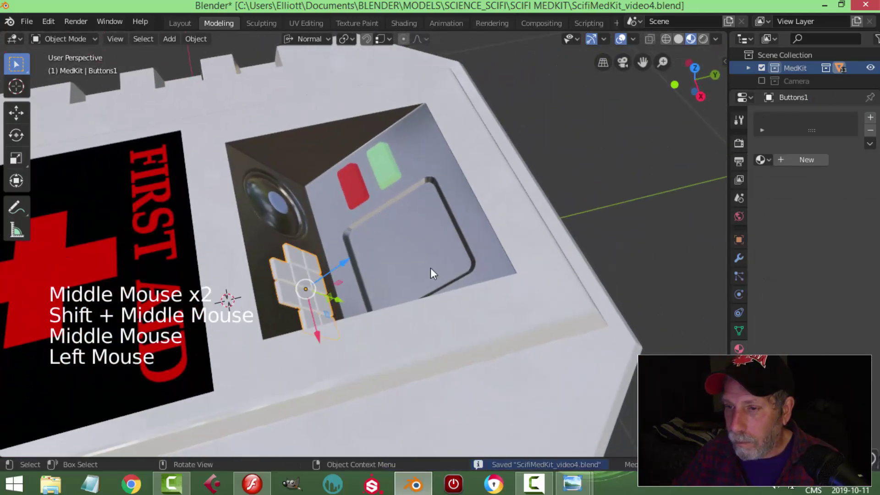
middle_click_drag(360, 254, 317, 255)
left_click(421, 226)
key("alt+a")
scroll(367, 301, "up", 2)
Duplicate the floor face of the rounded inset beside the big buttons and raise the copy 0.01 m along its normal.
left_click(387, 277)
key("Tab")
left_click(315, 252)
key("3")
left_click(323, 274)
scroll(324, 274, "down", 3)
middle_click_drag(324, 274, 294, 293)
scroll(380, 295, "up", 2)
middle_click_drag(397, 243, 347, 286, "shift")
key("shift+d")
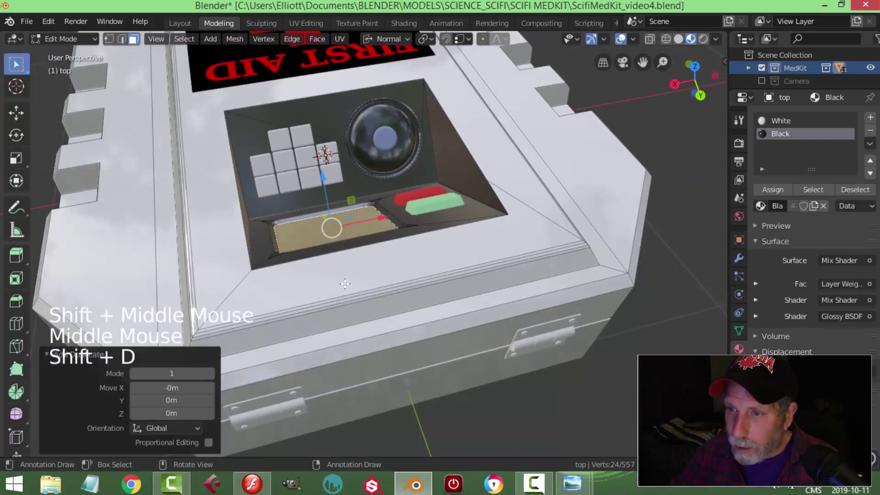
left_click_drag(324, 181, 323, 178)
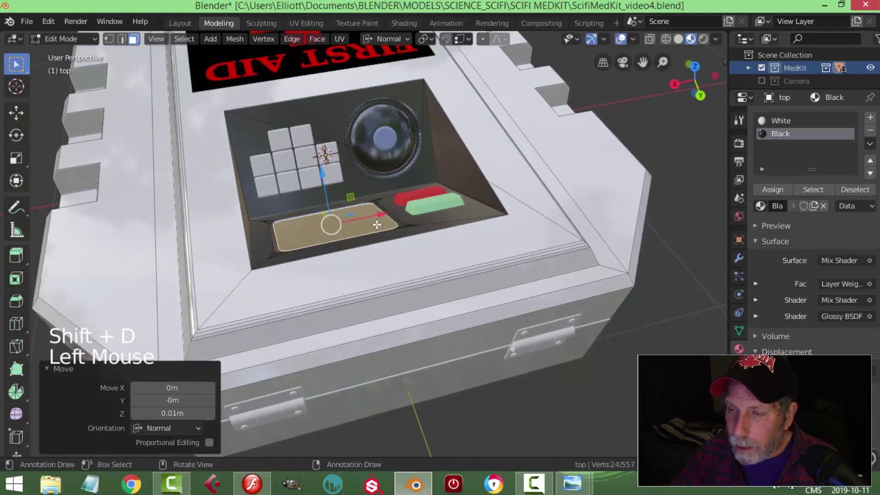
Separate the duplicated face into its own object and move its origin to its geometry.
key("p")
left_click(377, 224)
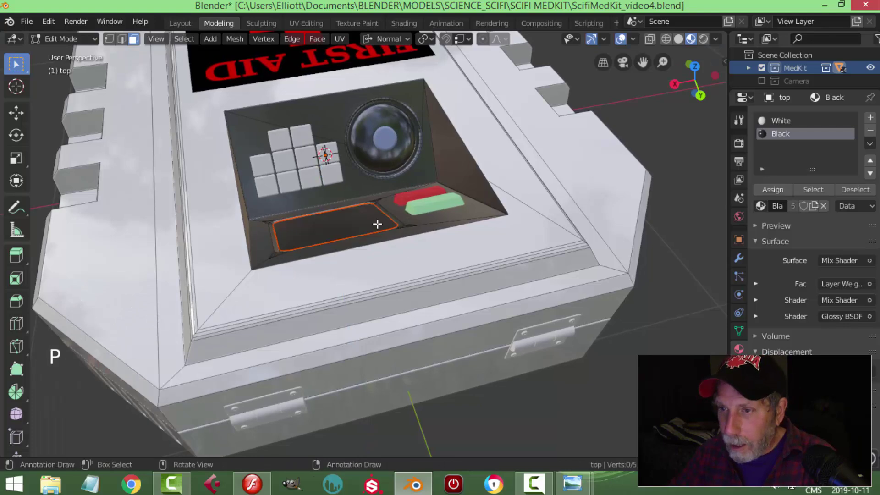
key("Tab")
left_click(326, 222)
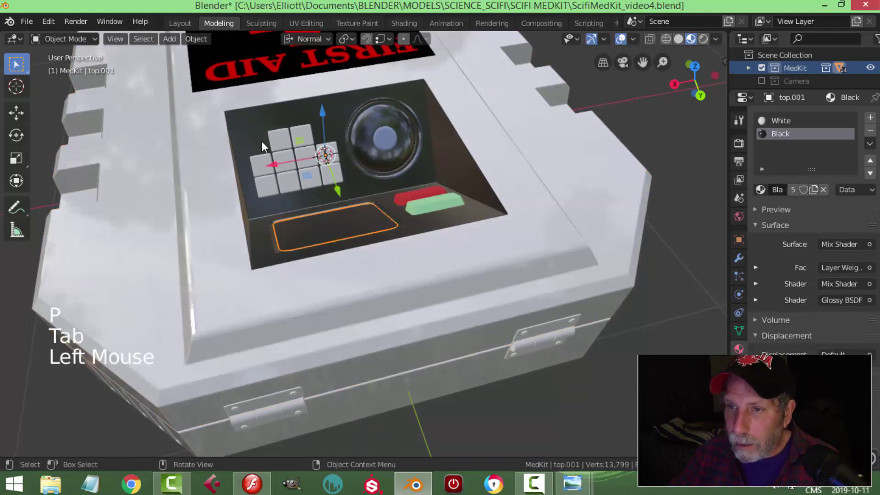
left_click(193, 38)
mouse_move(236, 67)
left_click(381, 83)
Scale the new panel up slightly to fill the inset and extrude it -0.00758 m along its normal.
middle_click_drag(386, 138, 369, 264)
scroll(441, 237, "up", 2)
key("Tab")
key("a")
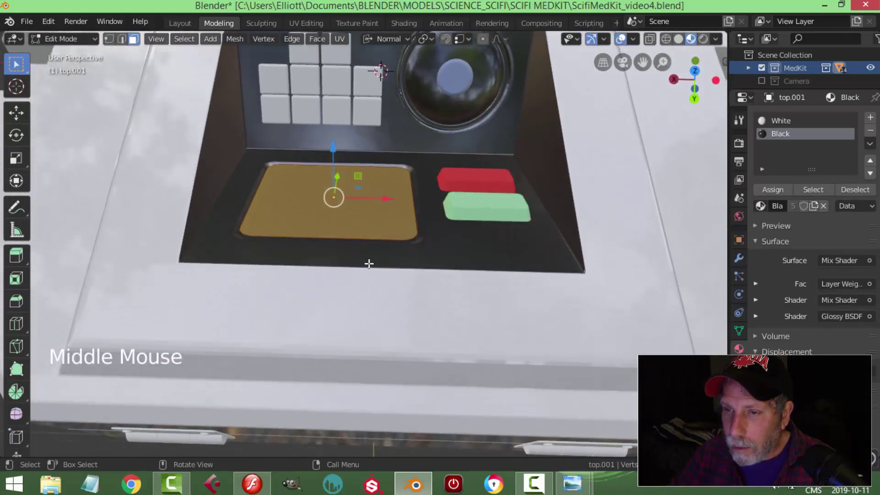
scroll(369, 264, "up", 1)
key("s")
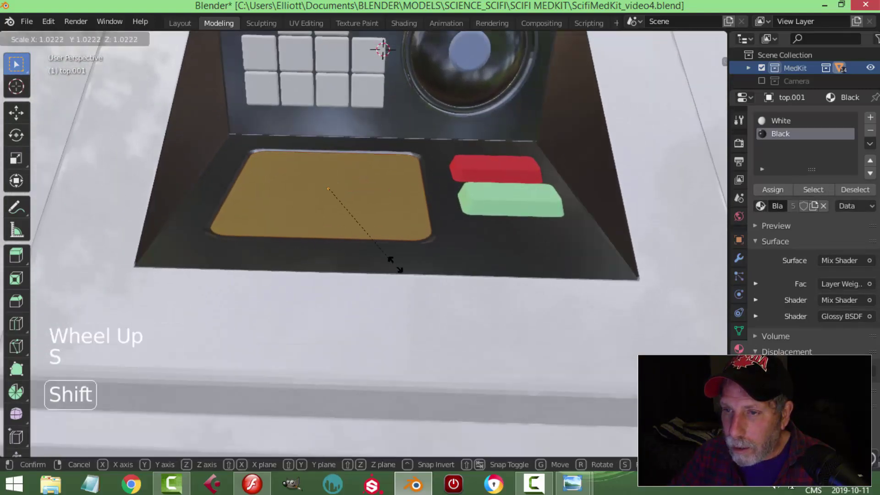
left_click(408, 267, "shift")
key("e")
left_click(388, 227)
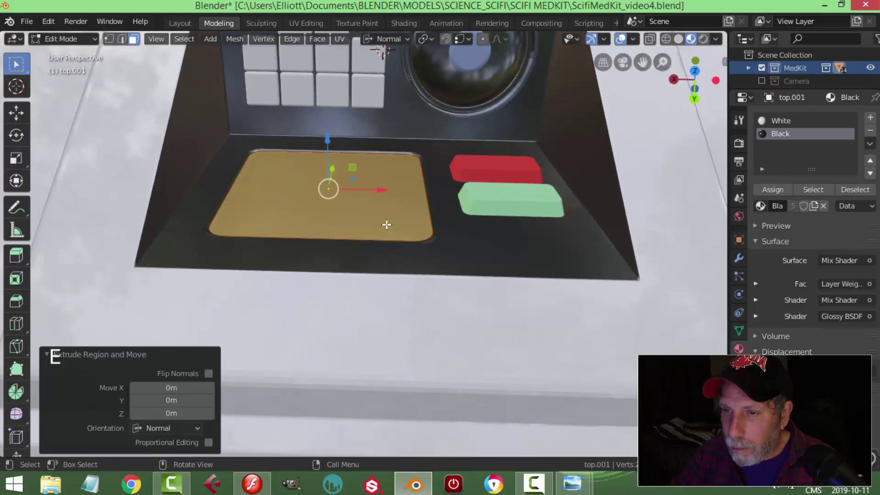
left_click_drag(327, 140, 328, 144)
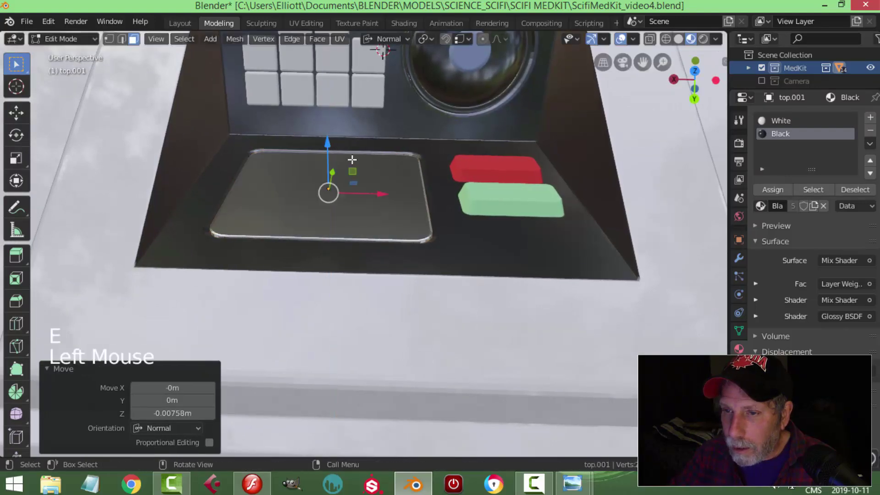
key("Tab")
key("alt+a")
Replace the separated panel's Black material with LensOUT.
middle_click_drag(302, 195, 658, 208)
scroll(384, 272, "down", 2)
left_click(388, 218)
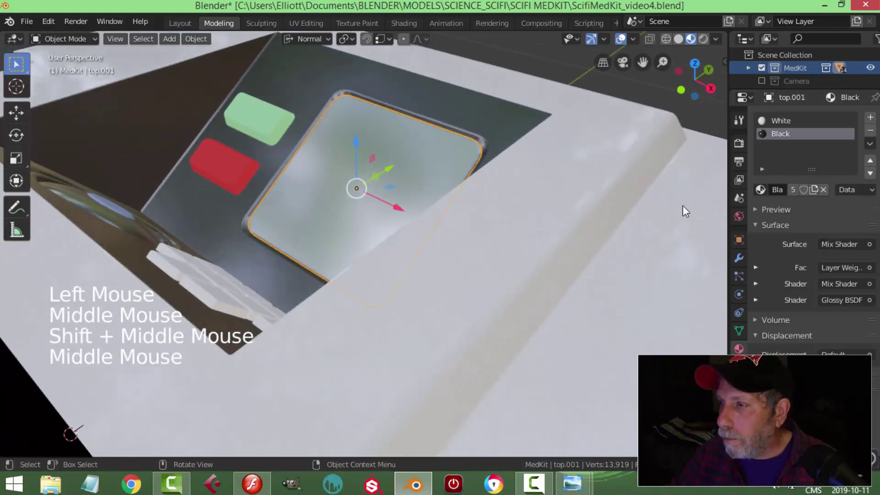
left_click(759, 189)
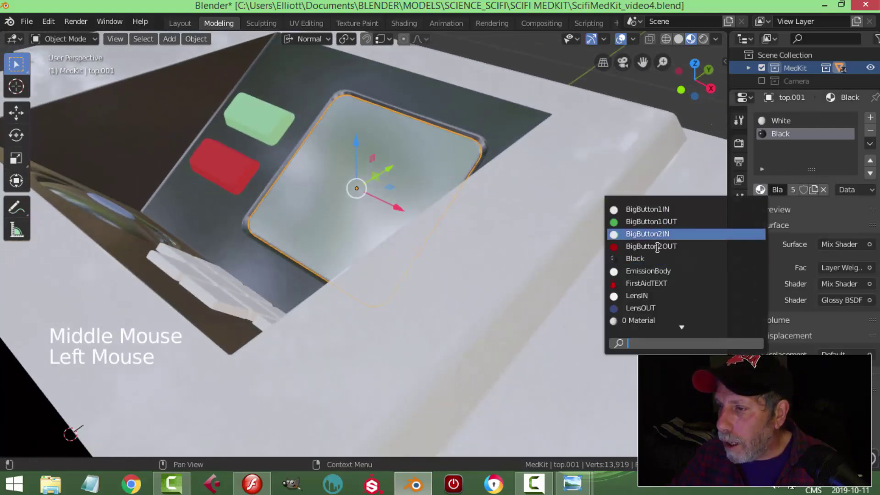
left_click(656, 306)
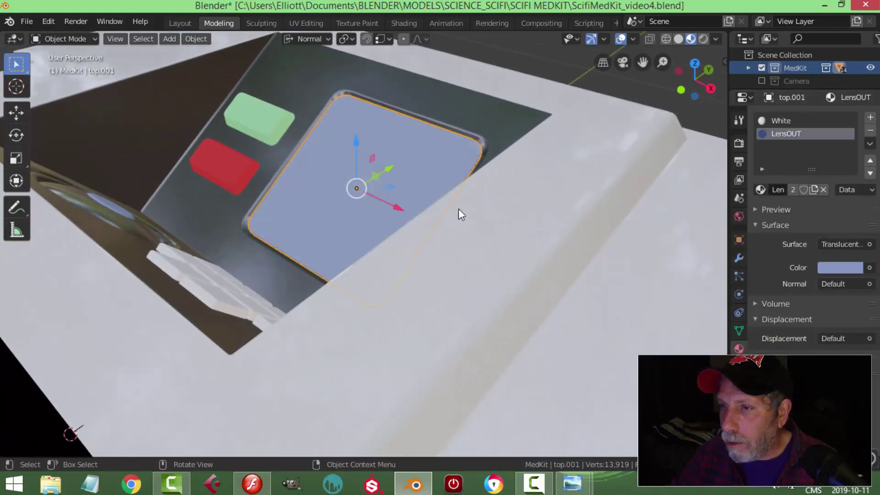
Hide the blue cover panel and select the floor face of the inset underneath it in the lid's mesh.
key("alt+a")
middle_click_drag(444, 199, 487, 226)
scroll(432, 199, "up", 3)
left_click(360, 224)
middle_click_drag(360, 225, 350, 229)
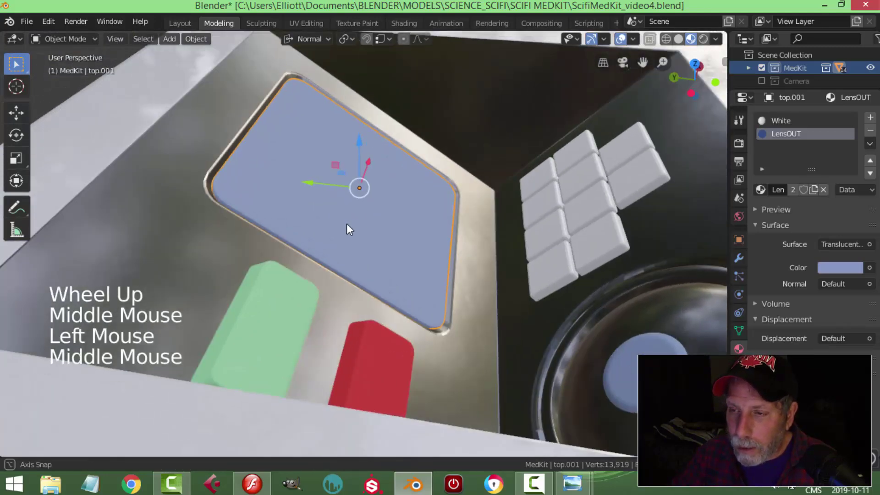
key("h")
middle_click_drag(456, 225, 354, 212)
left_click(381, 209)
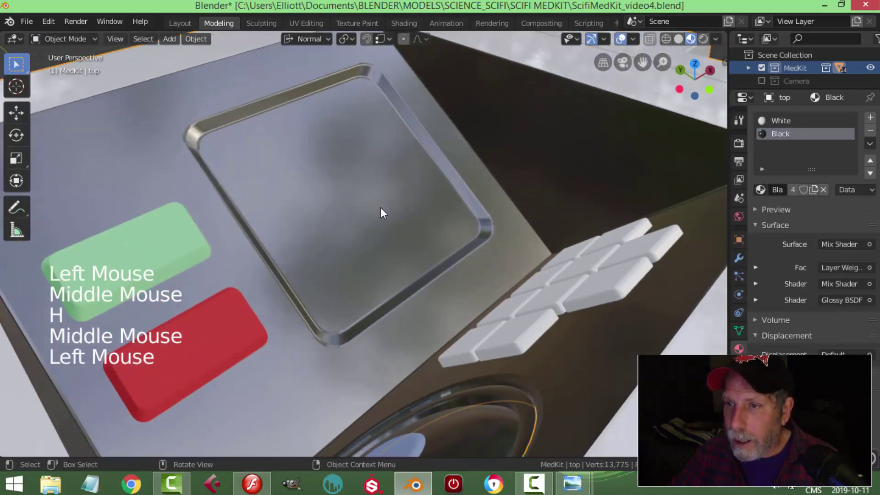
key("Tab")
middle_click_drag(414, 320, 360, 198)
left_click(359, 198)
scroll(475, 231, "down", 2)
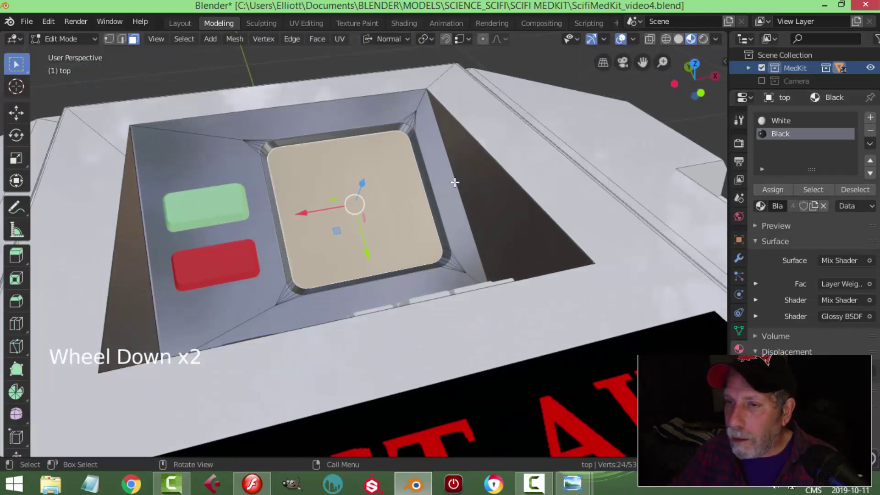
scroll(477, 202, "down", 2)
middle_click_drag(476, 203, 472, 208)
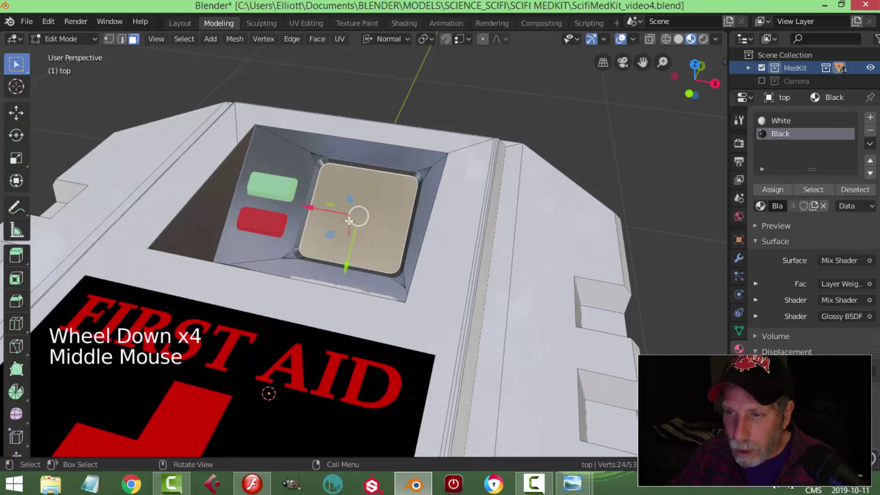
middle_click_drag(281, 309, 240, 318)
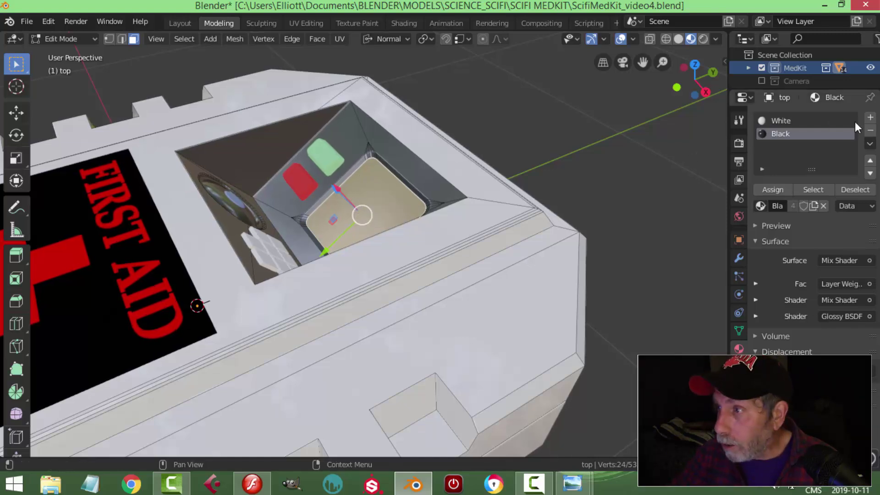
Assign BigButton2IN to the inset's floor face through a new material slot and check its glow in rendered shading.
left_click(870, 118)
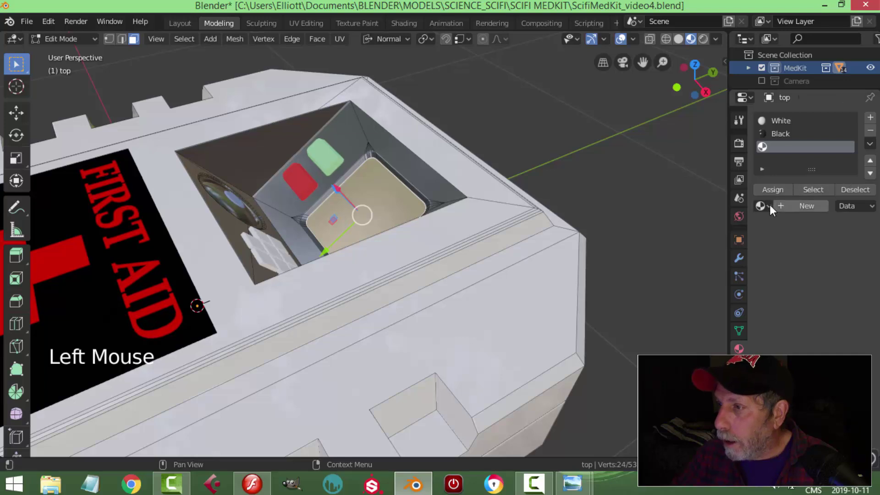
left_click(761, 206)
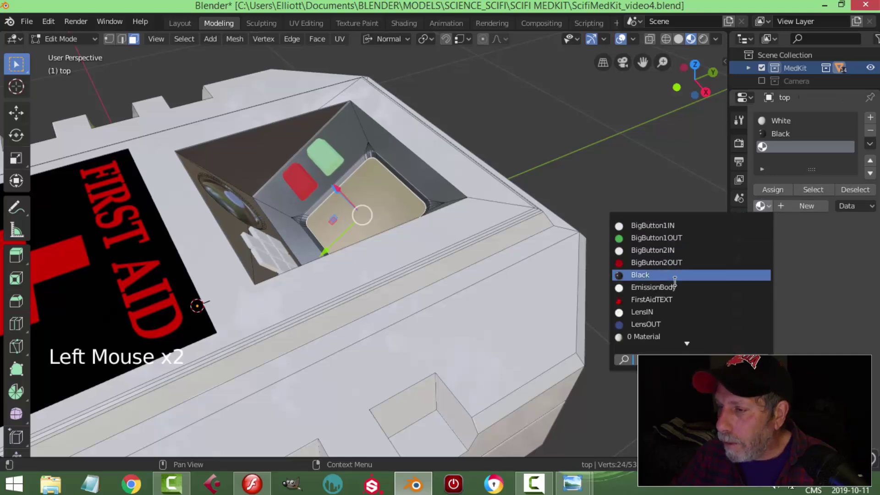
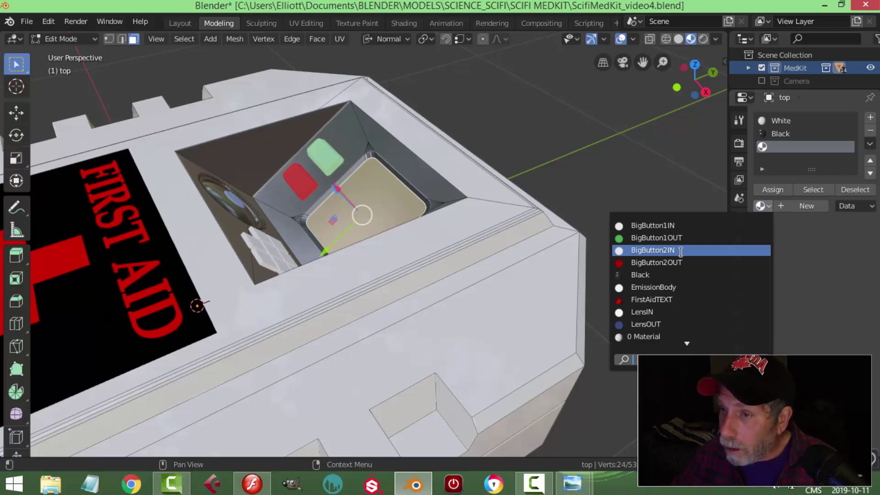
left_click(681, 251)
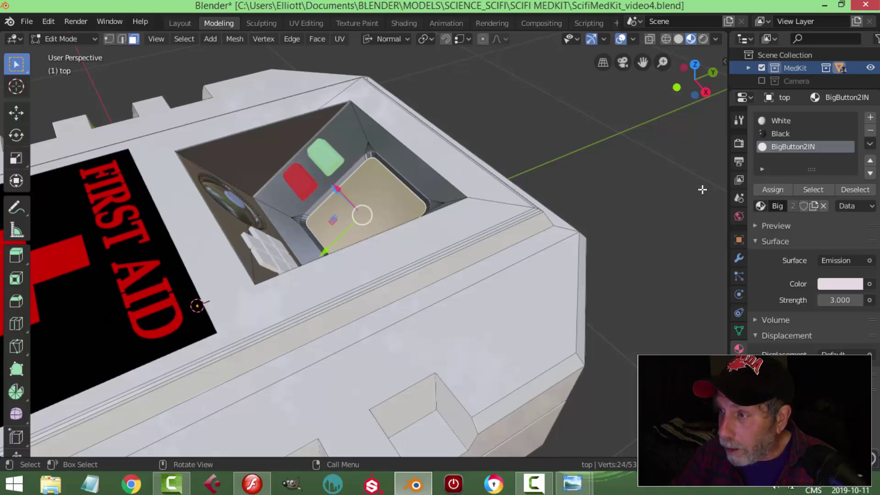
left_click(768, 186)
key("alt+a")
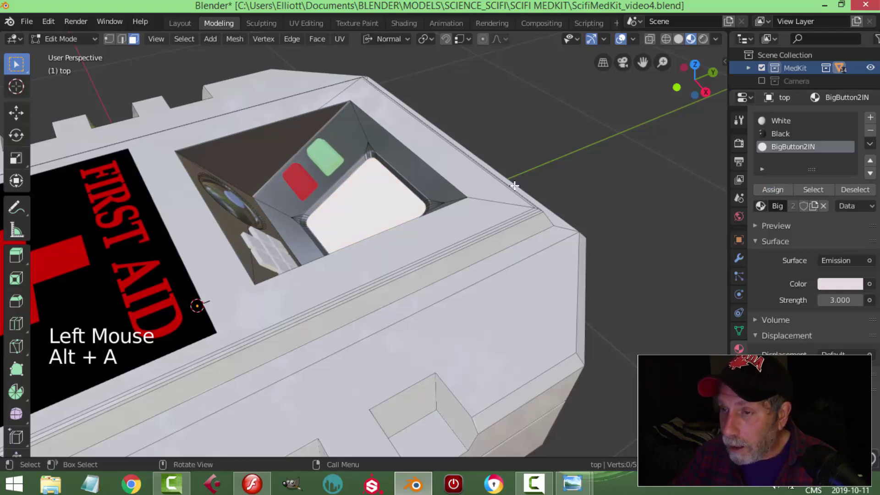
key("Tab")
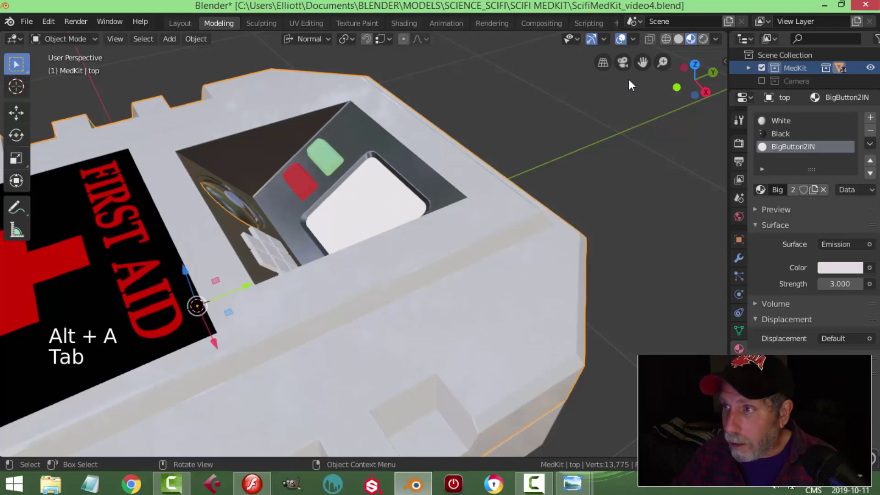
left_click(702, 39)
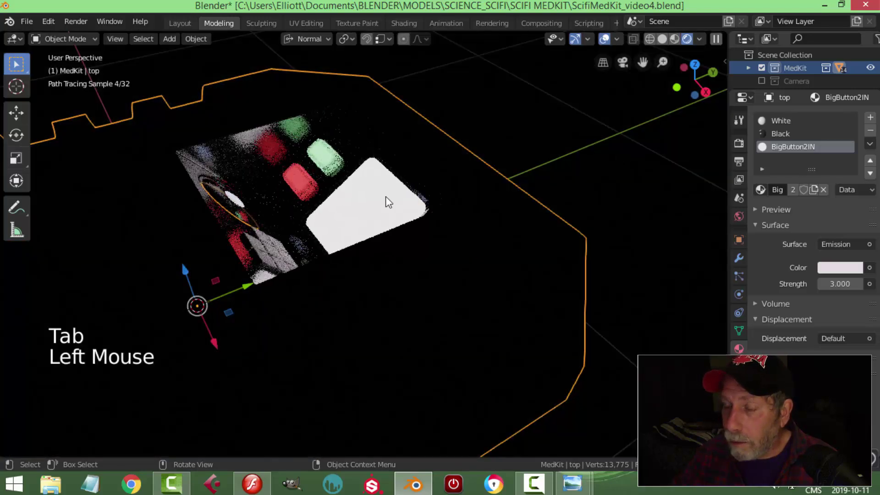
left_click(674, 39)
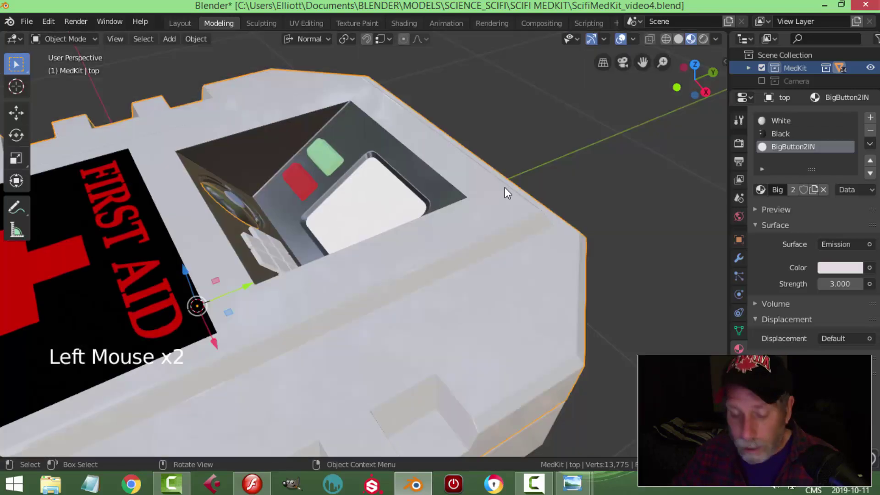
Unhide the LensOUT cover panel and examine its glow in rendered shading from several angles.
key("alt+h")
key("alt+a")
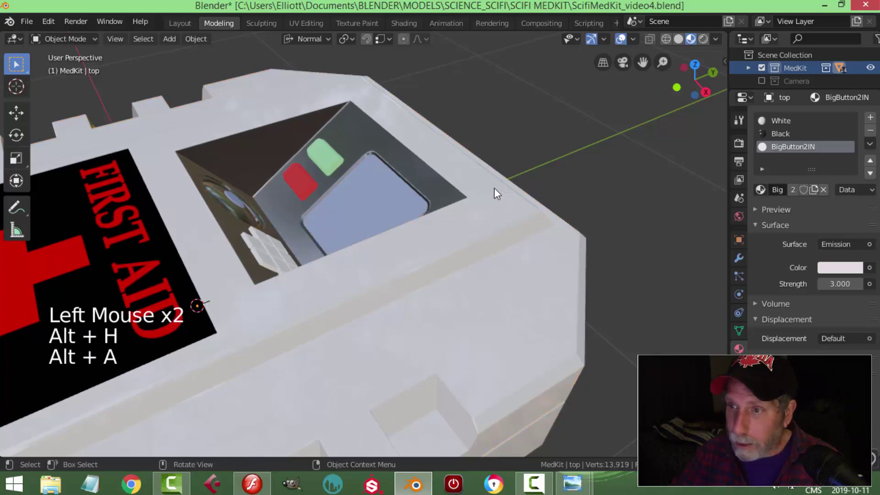
left_click(400, 197)
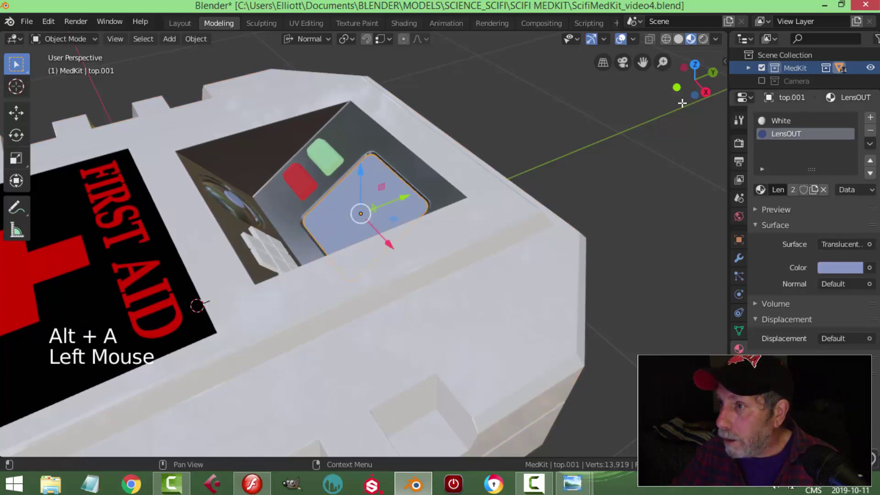
left_click(703, 39)
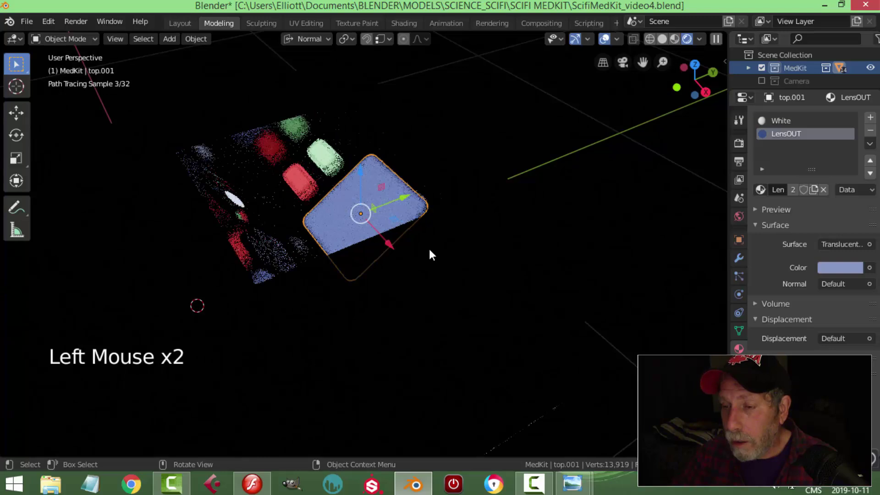
middle_click_drag(414, 253, 495, 260)
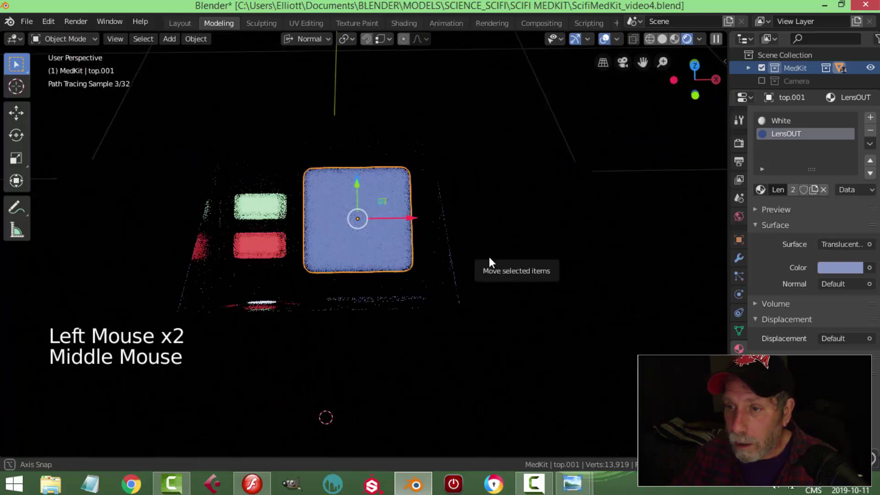
scroll(489, 261, "down", 4)
middle_click_drag(491, 222, 438, 236)
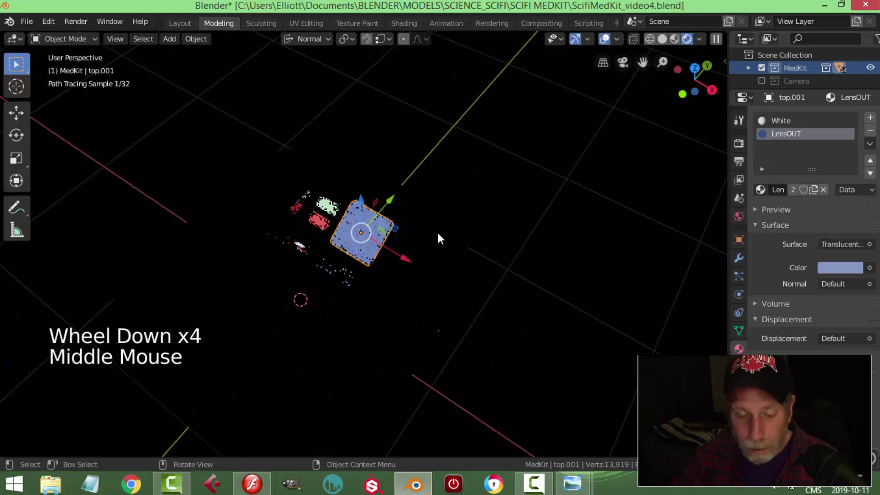
key("alt+a")
scroll(439, 237, "up", 3)
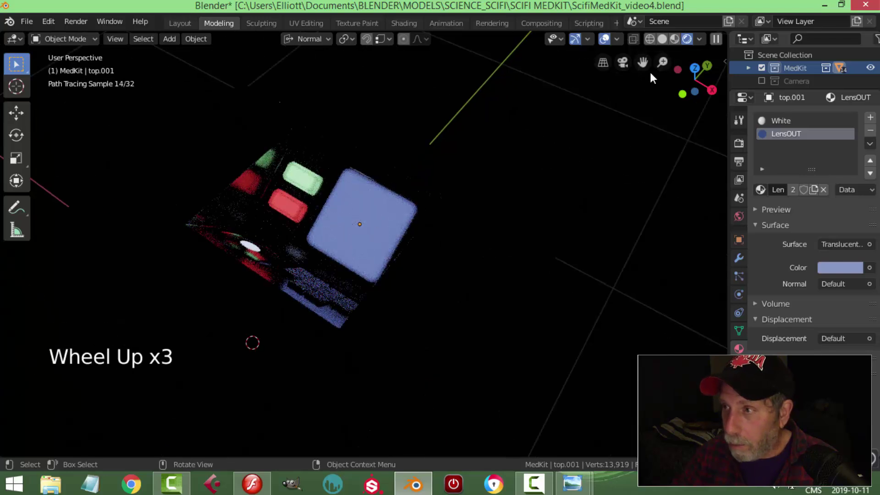
Return to material preview shading and move the cover panel's entire mesh slightly outward along its normal.
left_click(676, 38)
middle_click_drag(511, 239, 440, 224)
left_click(386, 217)
middle_click_drag(485, 242, 349, 304)
key("Tab")
key("a")
scroll(421, 263, "up", 5)
left_click_drag(384, 187, 385, 182)
key("alt+a")
middle_click_drag(440, 204, 509, 205)
key("Tab")
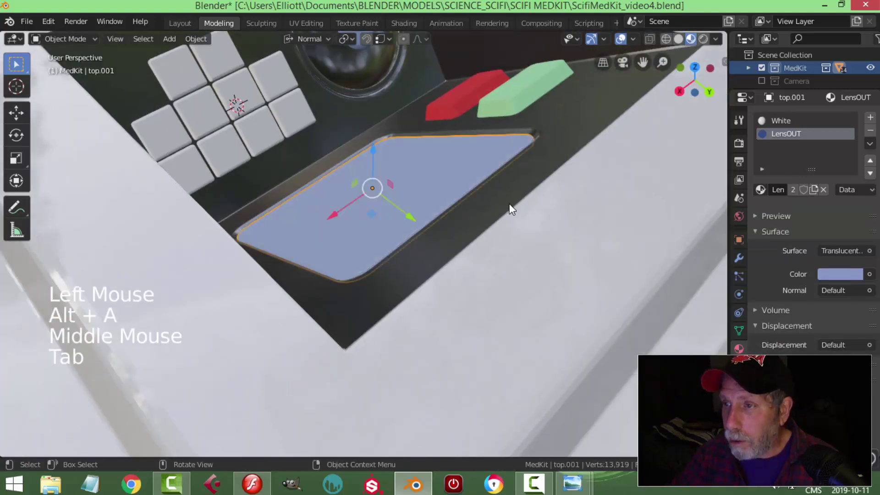
Deselect the cover panel, view the whole med kit and try to switch to the camera view.
scroll(507, 205, "down", 3)
key("alt+a")
middle_click_drag(435, 219, 483, 236)
scroll(501, 212, "down", 3)
scroll(453, 268, "down", 2)
key("KP_0")
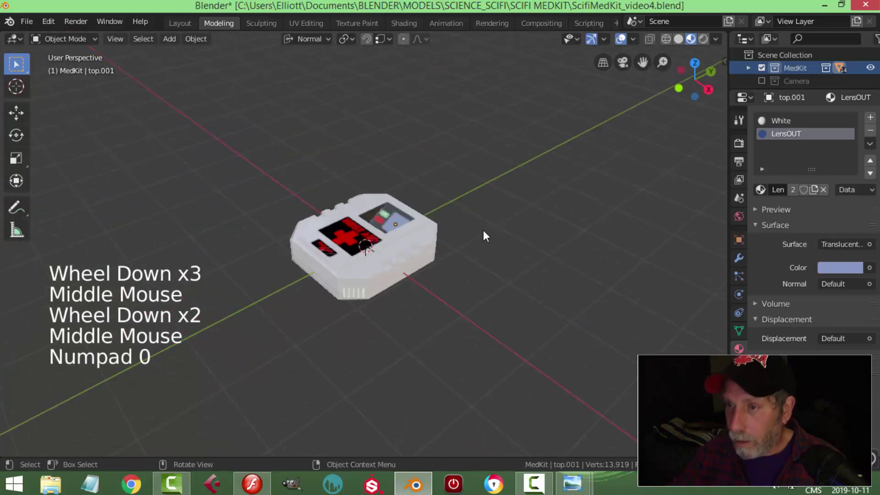
Enable the Camera collection and check the lit med kit in rendered shading before returning to material preview.
middle_click_drag(562, 246, 474, 267)
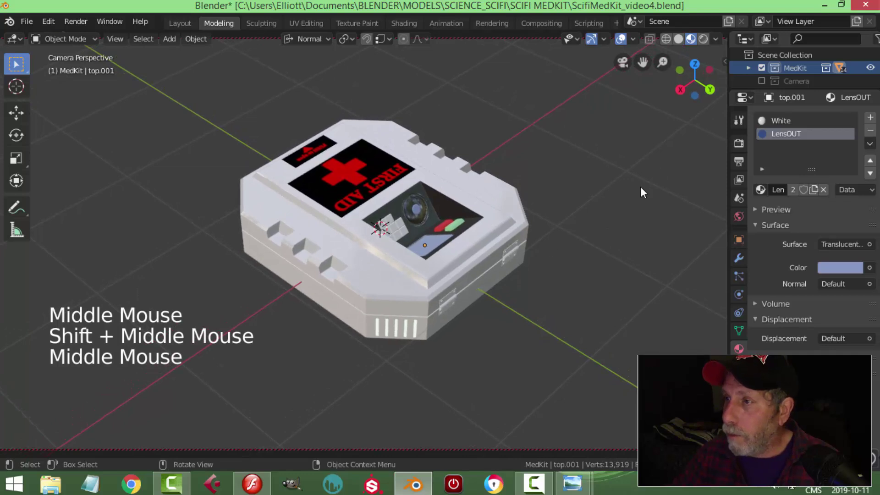
scroll(554, 218, "up", 1)
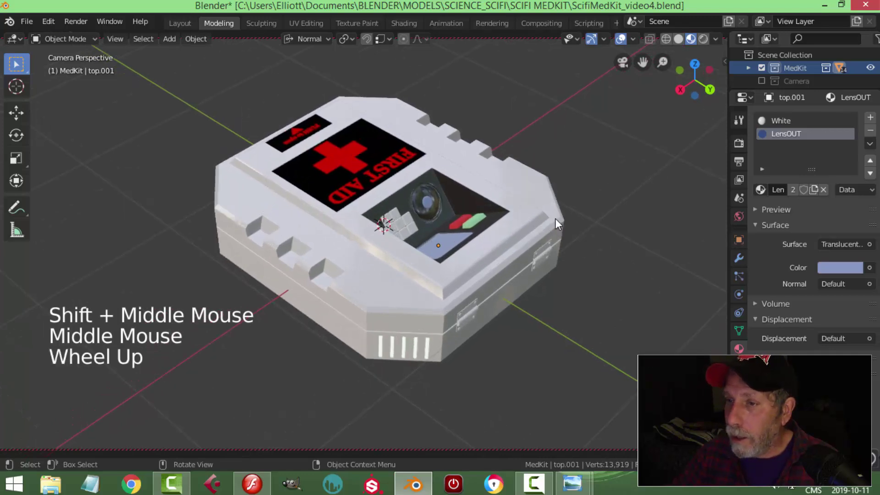
left_click(762, 81)
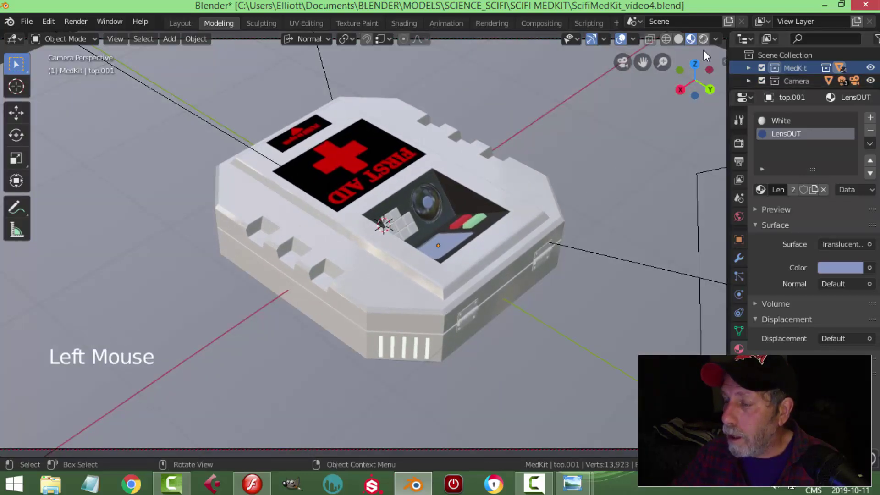
left_click(703, 39)
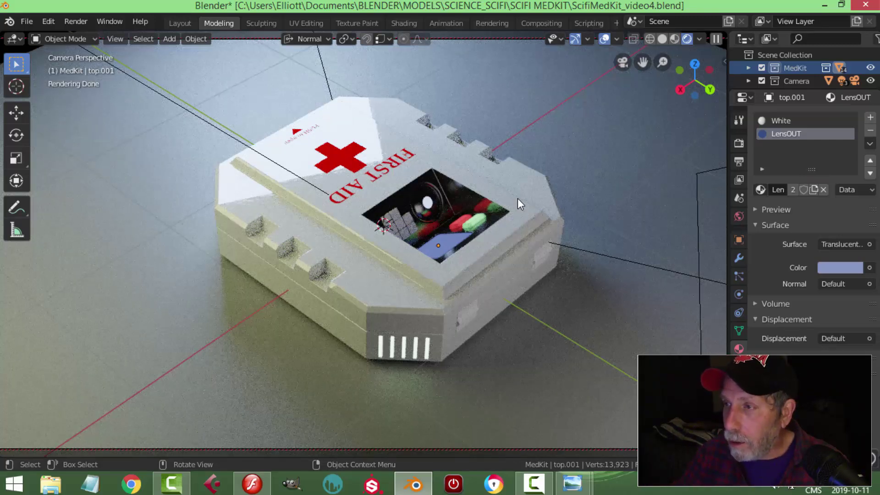
left_click(674, 41)
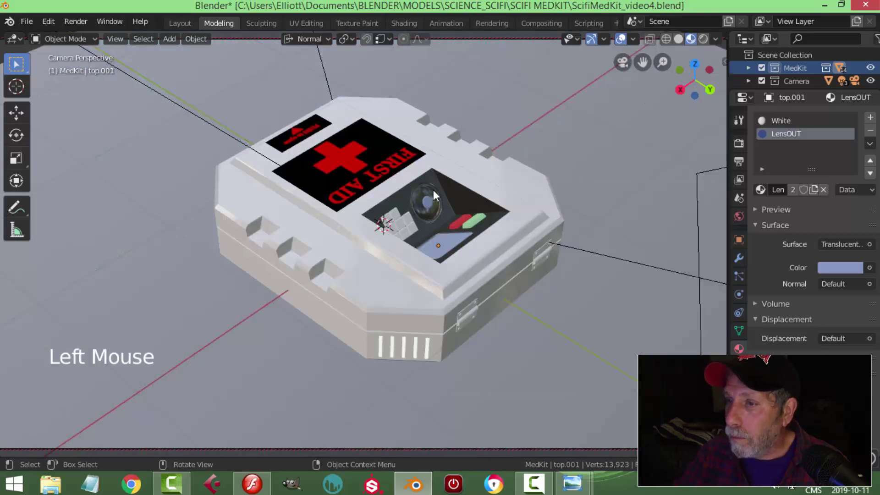
Give the screen's cover panel its own single-user copy of the LensOUT material and rename it ScreenOUT.
middle_click_drag(376, 181, 558, 200)
key("KP_0")
scroll(389, 278, "up", 4)
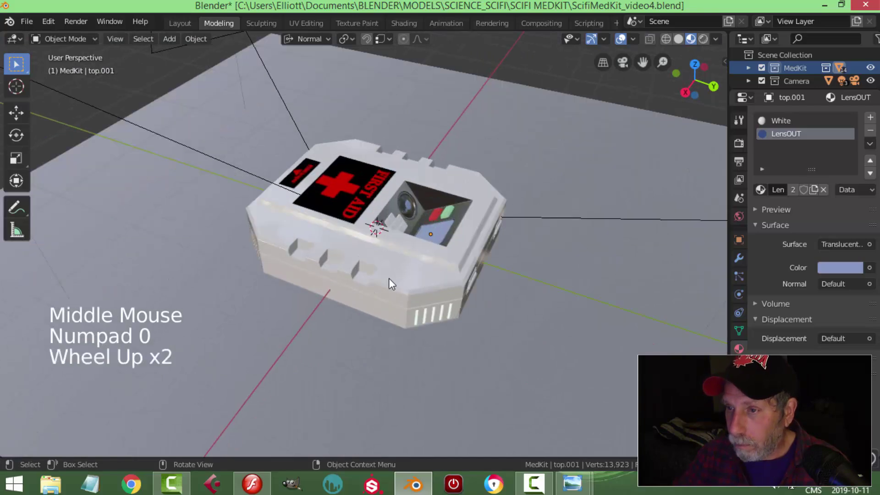
middle_click_drag(388, 279, 510, 289)
scroll(488, 207, "up", 3)
middle_click_drag(488, 207, 402, 216, "shift")
left_click(416, 181)
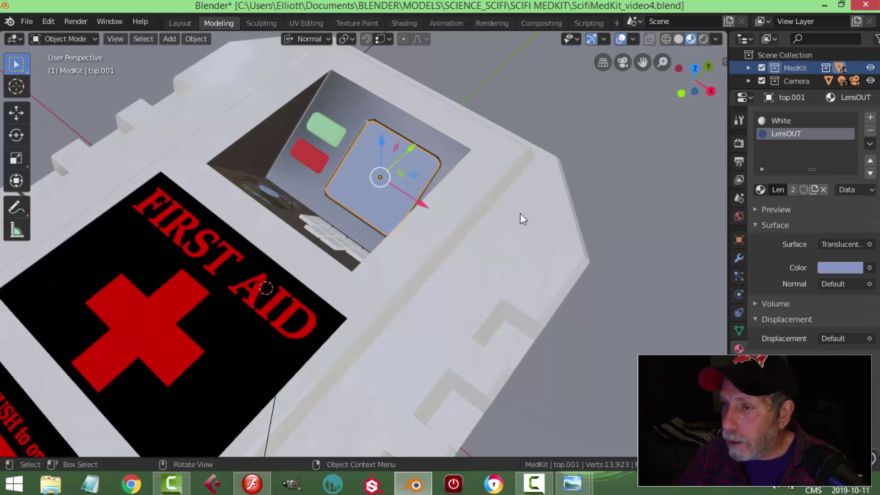
middle_click_drag(547, 222, 398, 217)
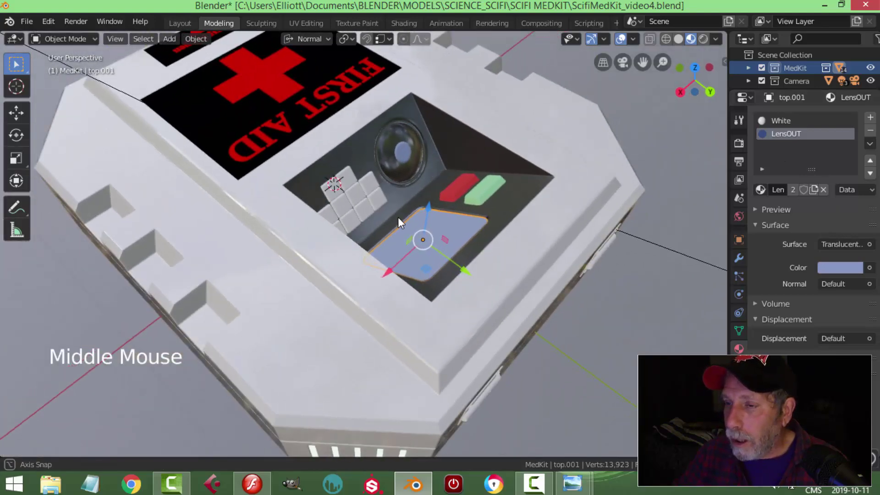
left_click(815, 189)
double_click(794, 133)
left_click_drag(829, 134, 768, 134)
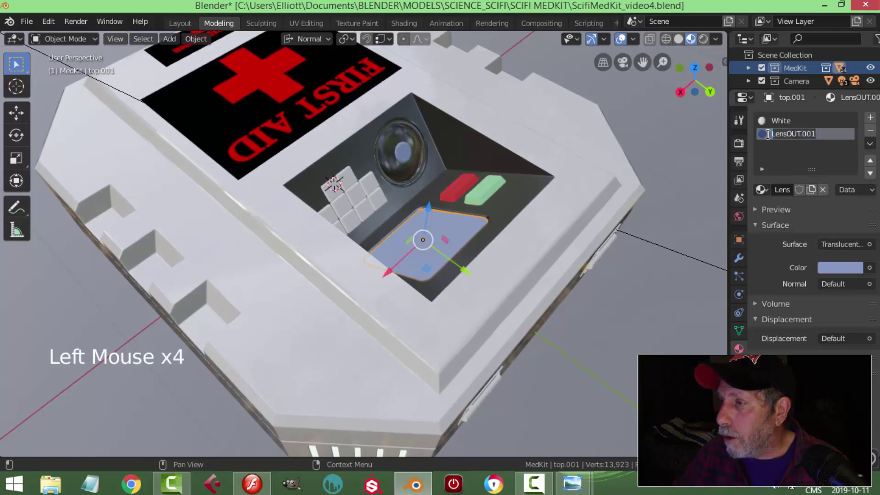
type("S")
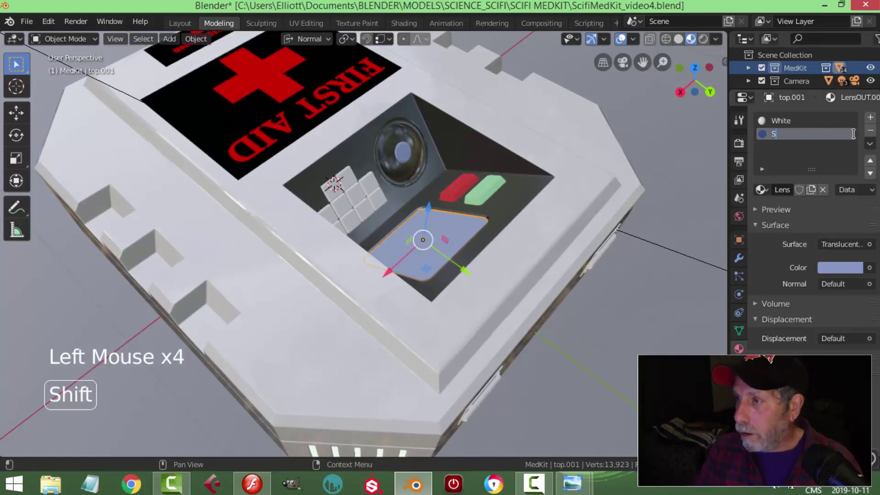
type("creenOUT")
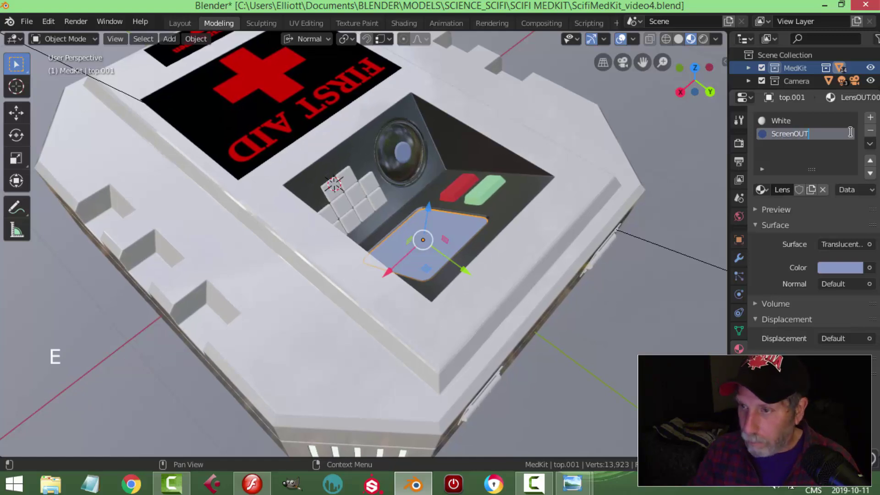
key("Return")
Change the ScreenOUT material's translucent colour to light turquoise and deselect the panel.
key("Tab")
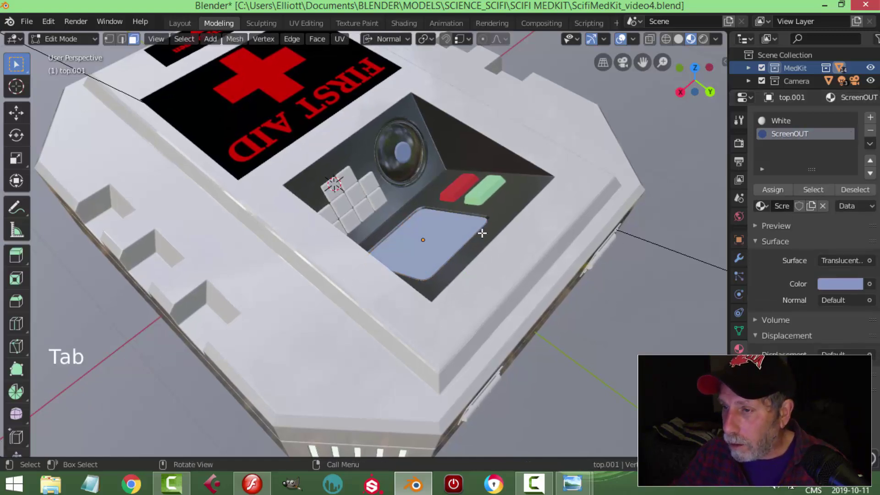
key("a")
left_click(829, 284)
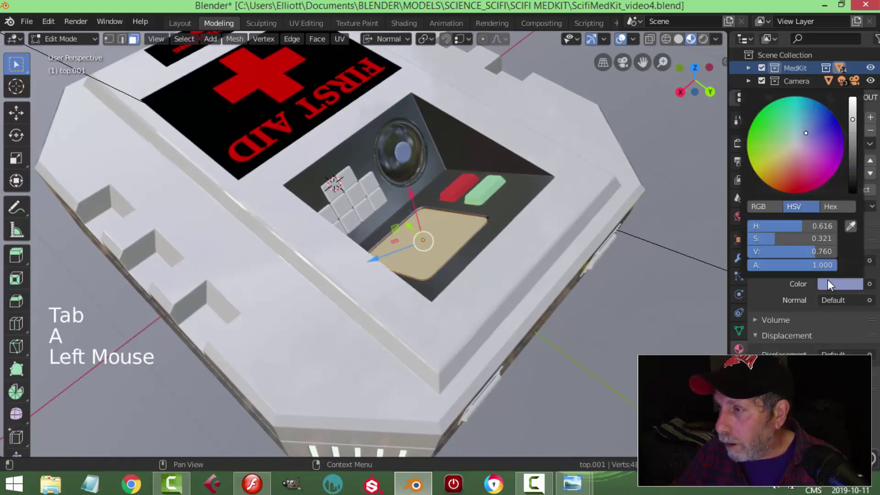
left_click(796, 124)
key("Tab")
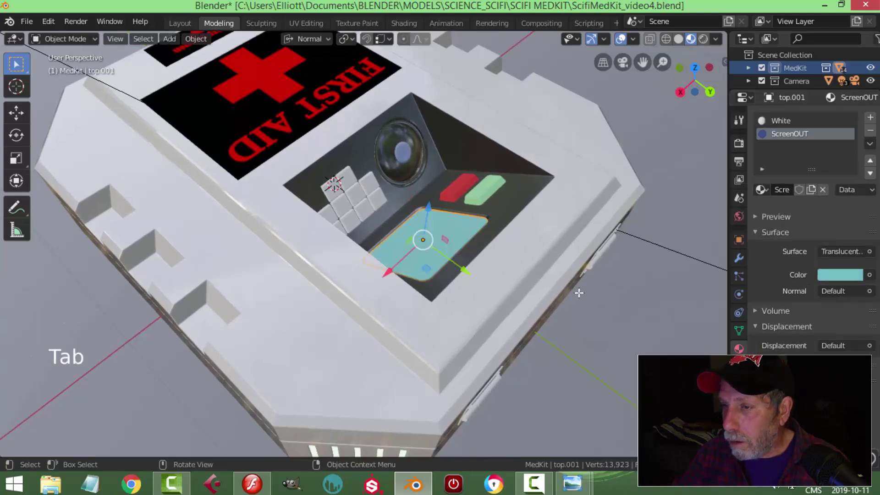
key("alt+a")
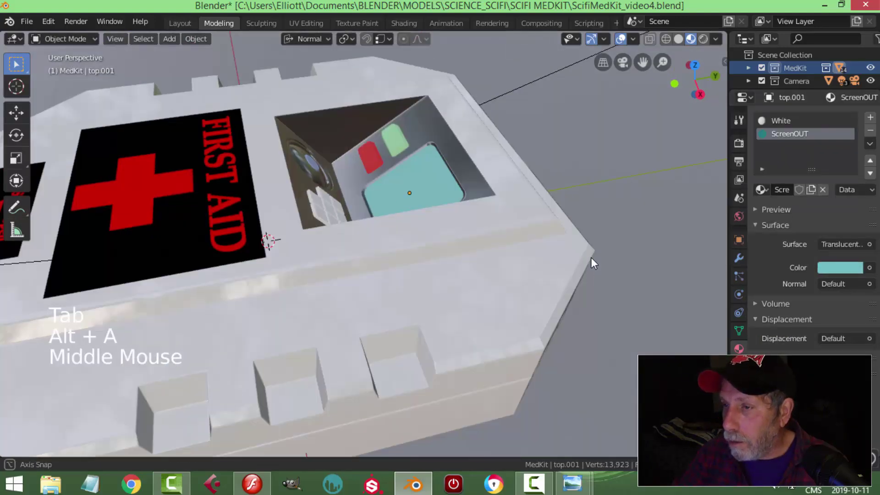
Check the turquoise screen in rendered shading, return to material preview and save the file.
left_click(704, 39)
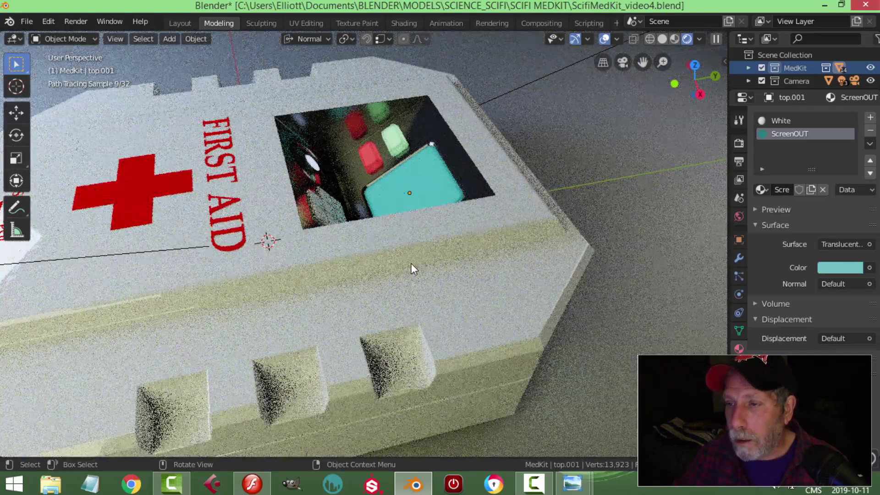
left_click(674, 39)
key("ctrl+s")
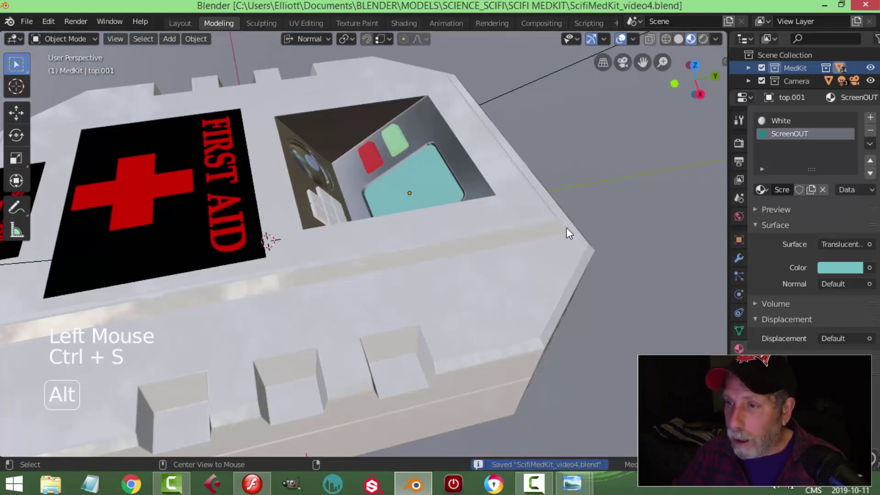
scroll(577, 195, "down", 3)
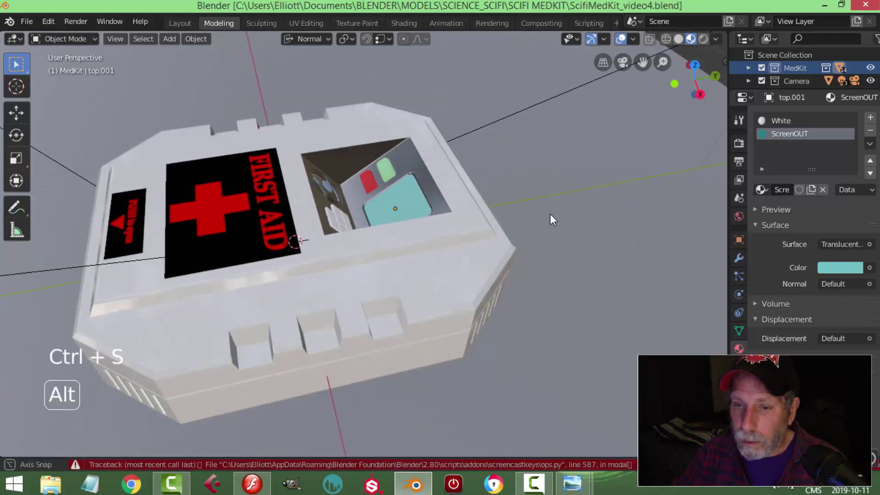
middle_click_drag(570, 211, 546, 210)
key("n")
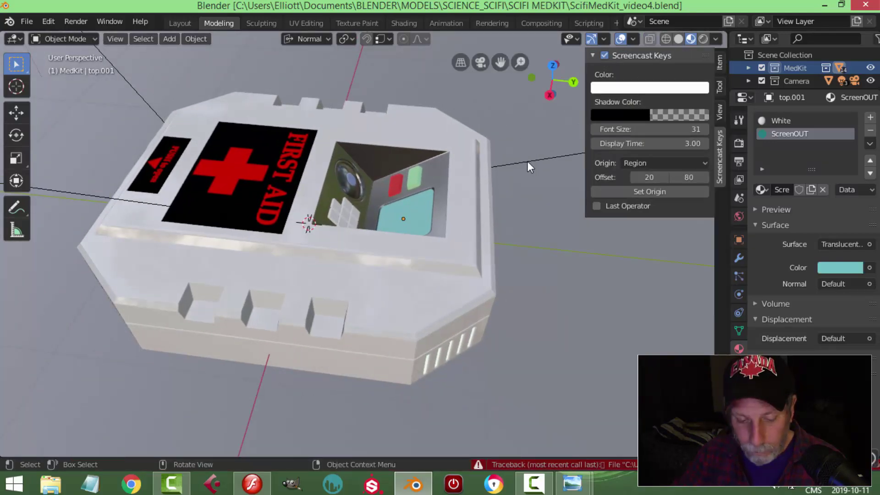
key("n")
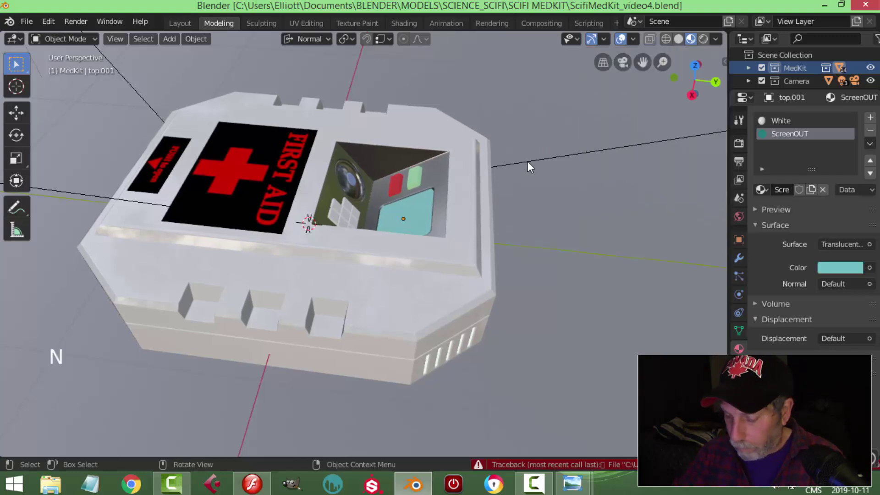
key("KP_0")
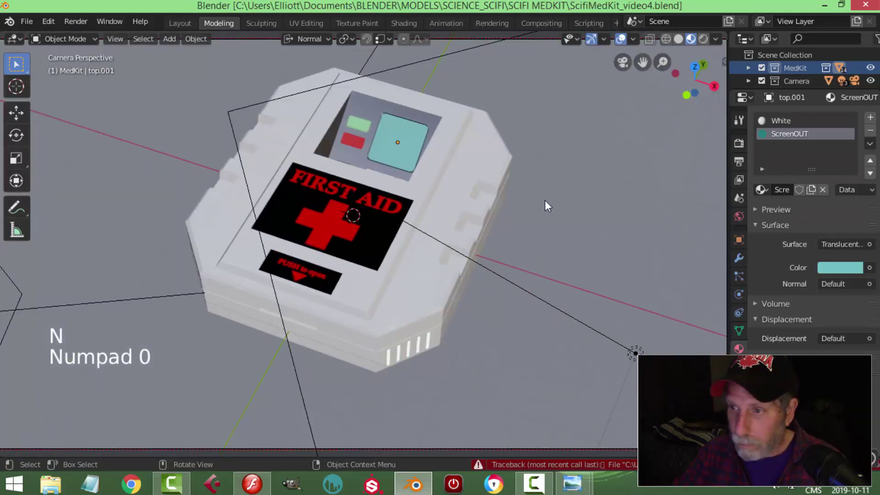
key("KP_0")
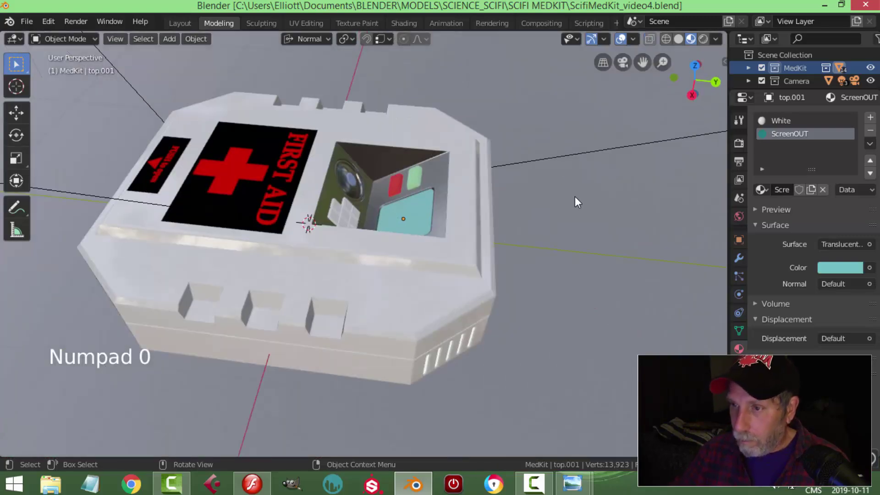
Assign the existing Black material to the small keypad buttons in the lid's recess and deselect them.
scroll(531, 215, "down", 2)
middle_click_drag(531, 230, 423, 232)
scroll(362, 223, "up", 2)
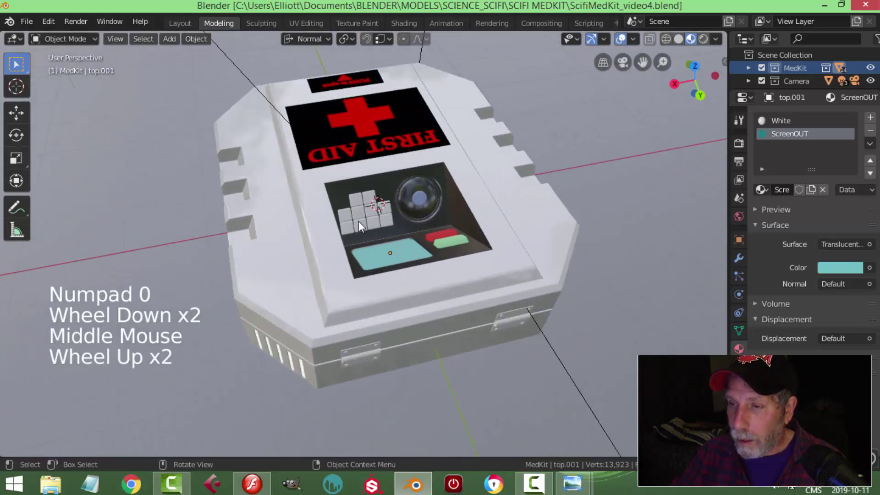
left_click(358, 221)
middle_click_drag(521, 220, 408, 244)
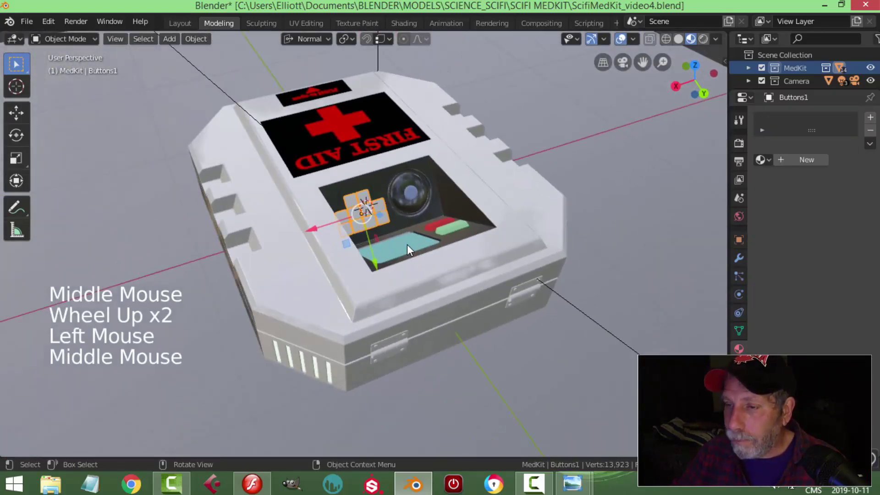
scroll(408, 244, "up", 3)
left_click(764, 159)
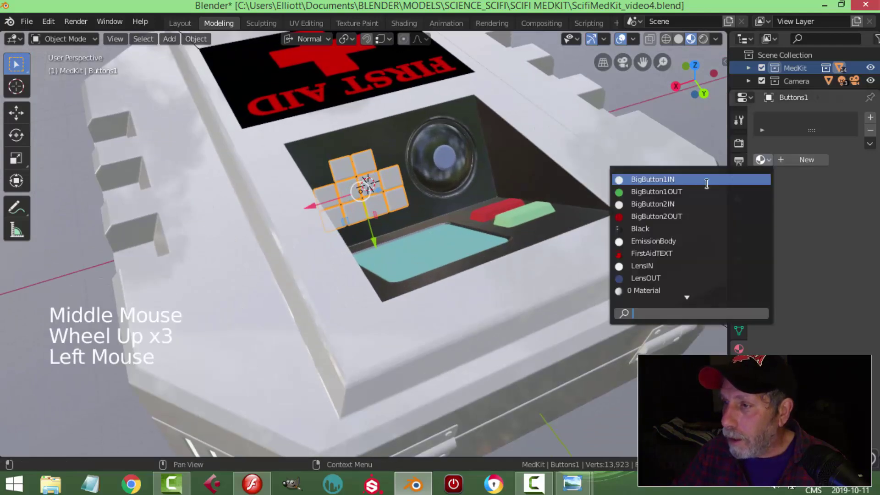
left_click(673, 229)
key("alt+a")
Examine the black keypad and the whole med kit from several angles, including in rendered shading.
middle_click_drag(397, 205, 399, 246)
scroll(383, 209, "up", 3)
scroll(399, 246, "down", 5)
scroll(399, 246, "down", 2)
middle_click_drag(407, 281, 383, 189)
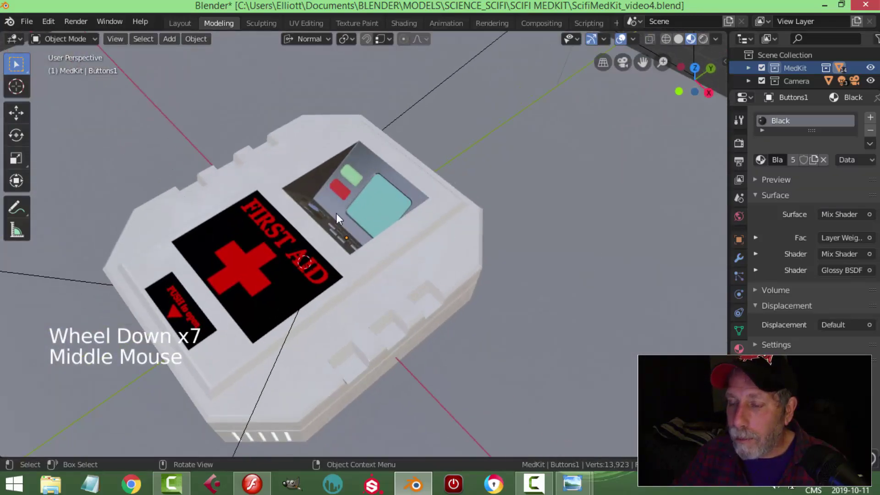
scroll(413, 236, "down", 2)
middle_click_drag(435, 241, 464, 196)
middle_click_drag(351, 288, 392, 258, "shift")
middle_click_drag(392, 258, 332, 282)
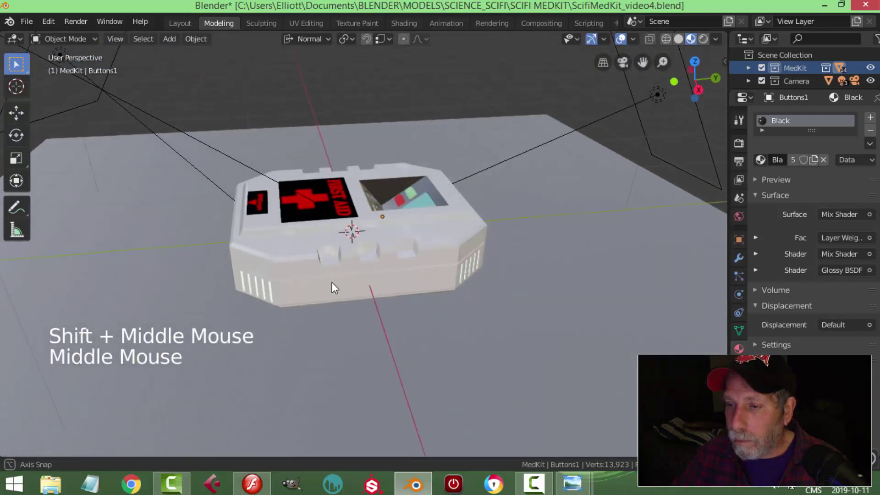
scroll(405, 238, "down", 2)
middle_click_drag(405, 238, 436, 271)
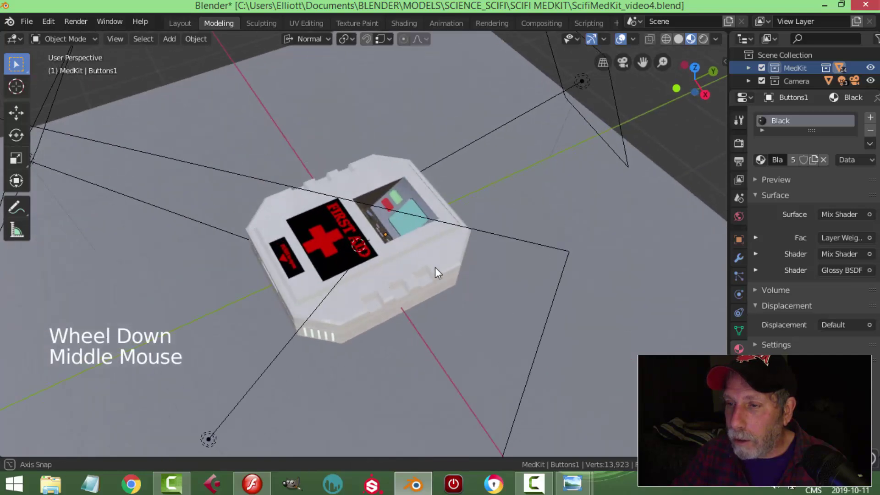
scroll(556, 240, "down", 1)
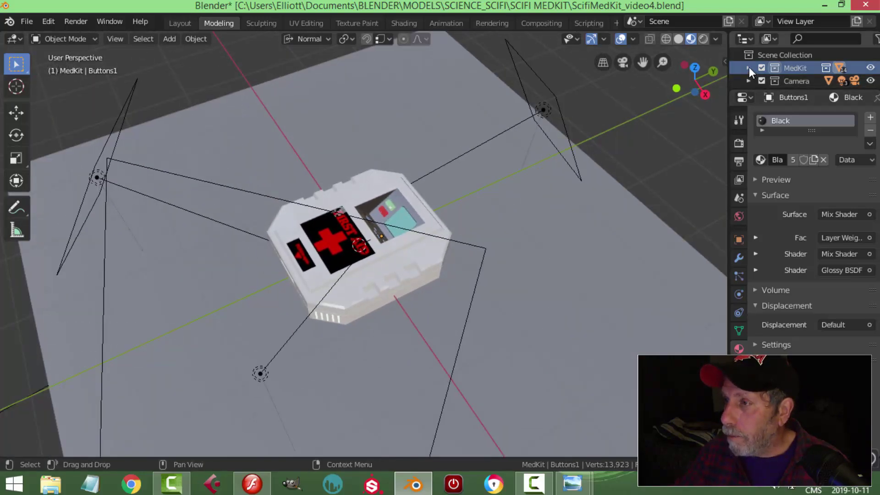
left_click(703, 39)
scroll(444, 299, "up", 2)
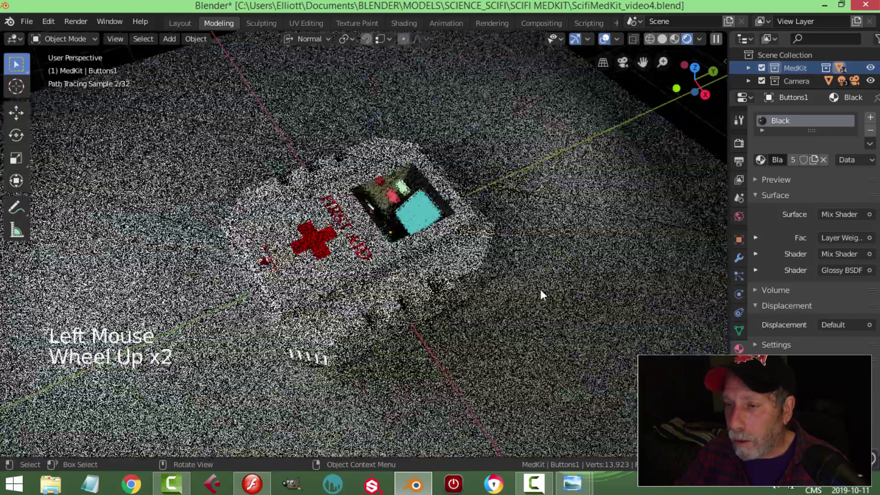
middle_click_drag(540, 294, 413, 281)
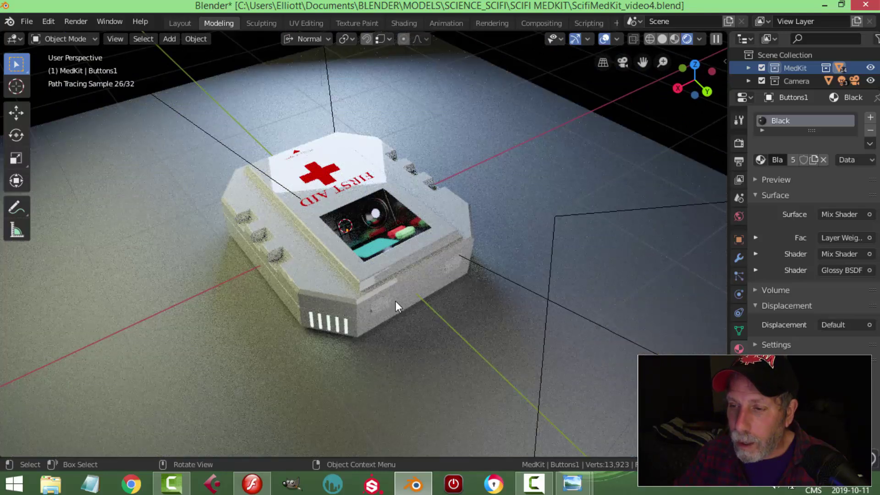
Assign the existing Black material to the rear hinges, deselect them and inspect one hinge closely in material preview.
left_click(382, 305)
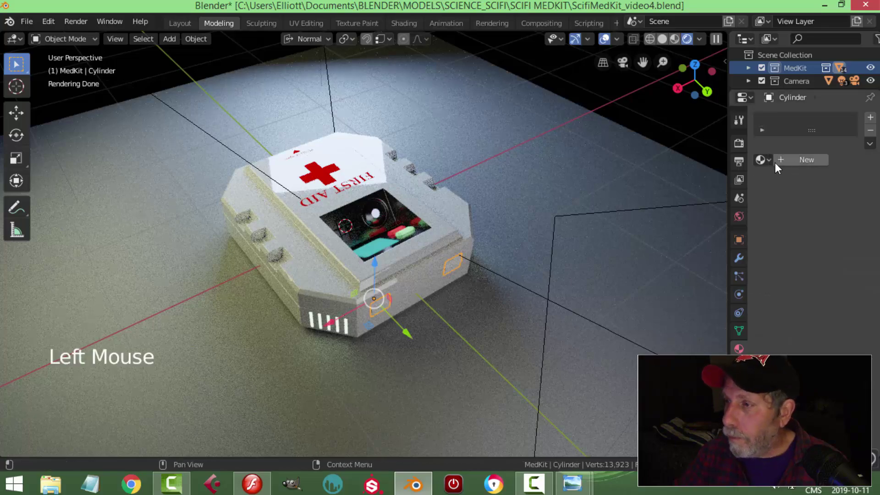
left_click(760, 160)
left_click(672, 229)
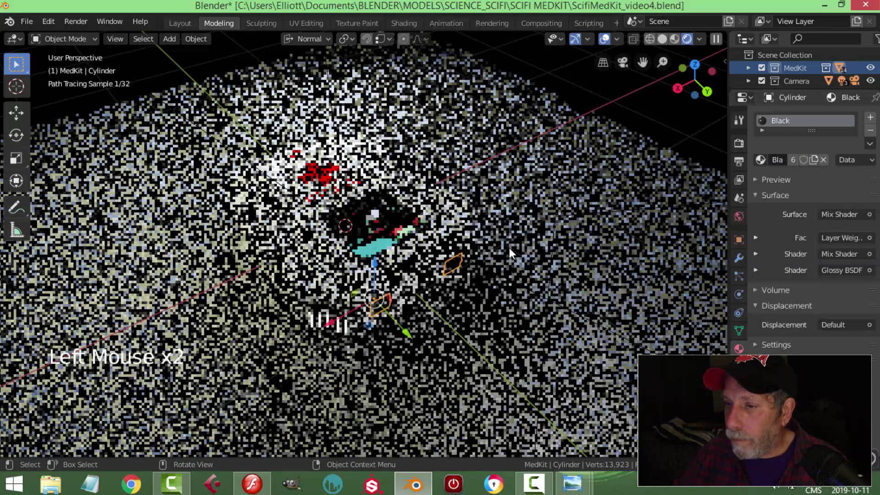
key("alt+a")
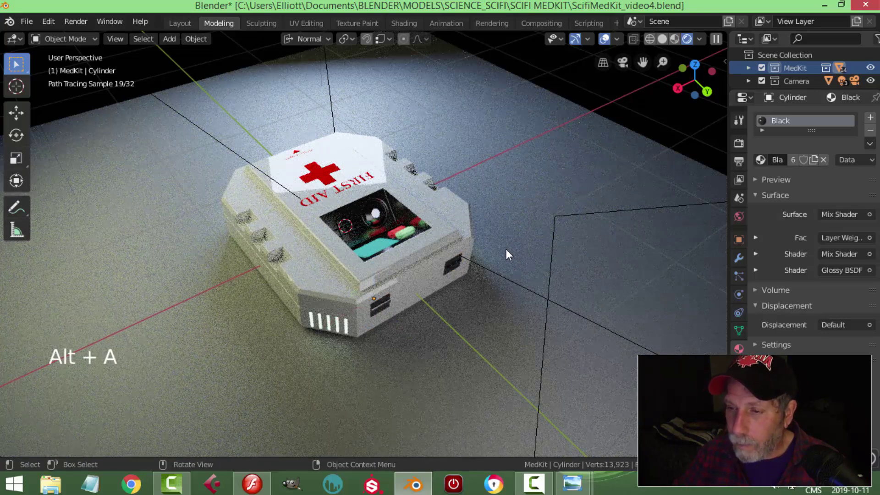
left_click(674, 38)
scroll(472, 339, "up", 2)
middle_click_drag(469, 348, 458, 306)
scroll(443, 313, "up", 4)
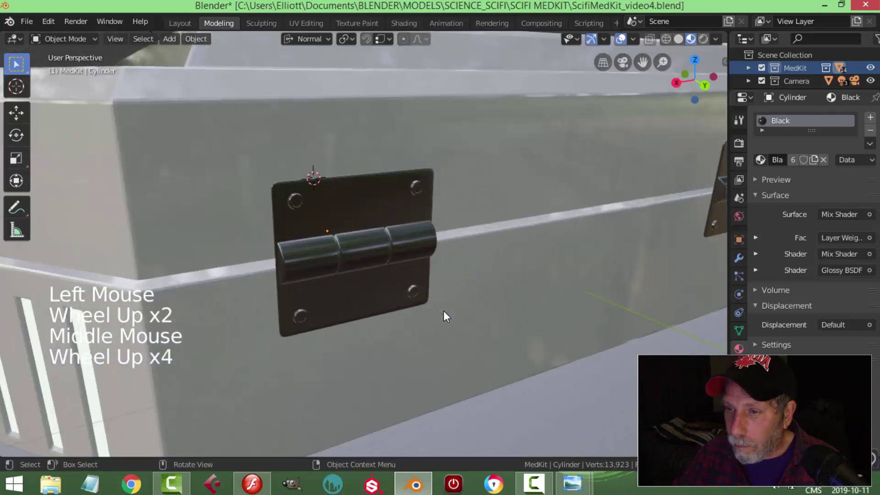
Switch the camera view of the two med kits from rendered shading back to material preview and save the file.
scroll(370, 259, "down", 3)
middle_click_drag(370, 260, 624, 245)
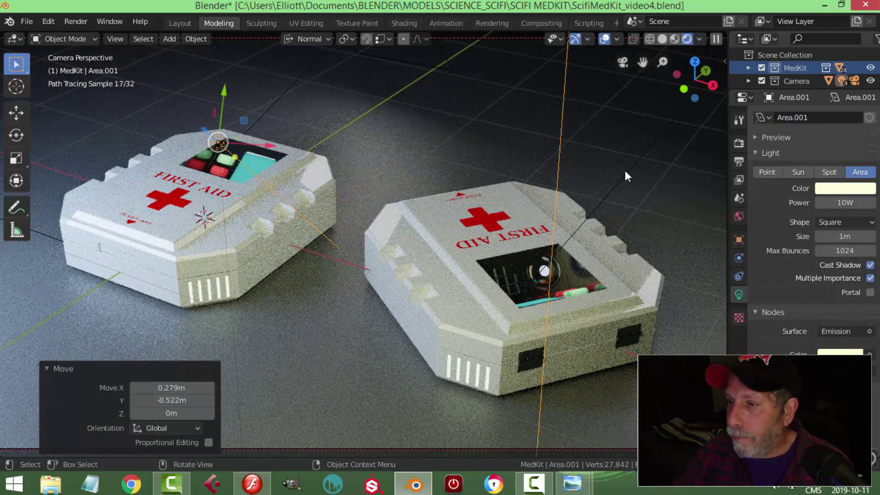
left_click(674, 40)
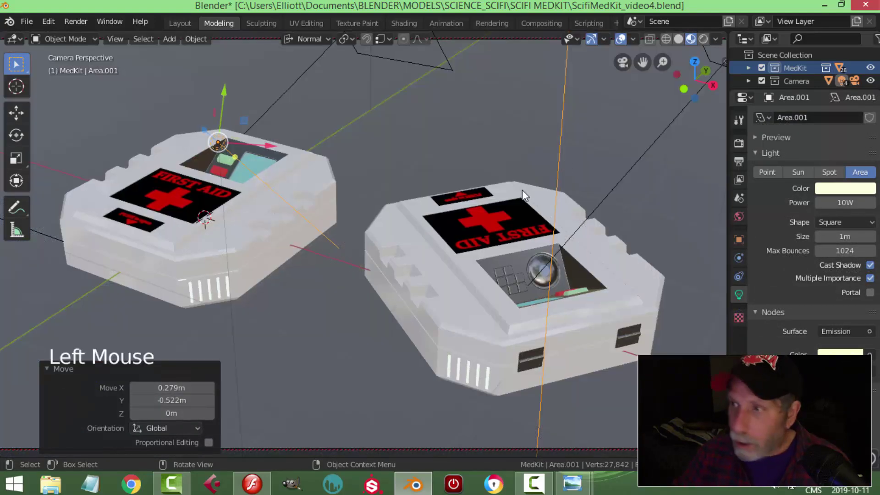
key("ctrl+s")
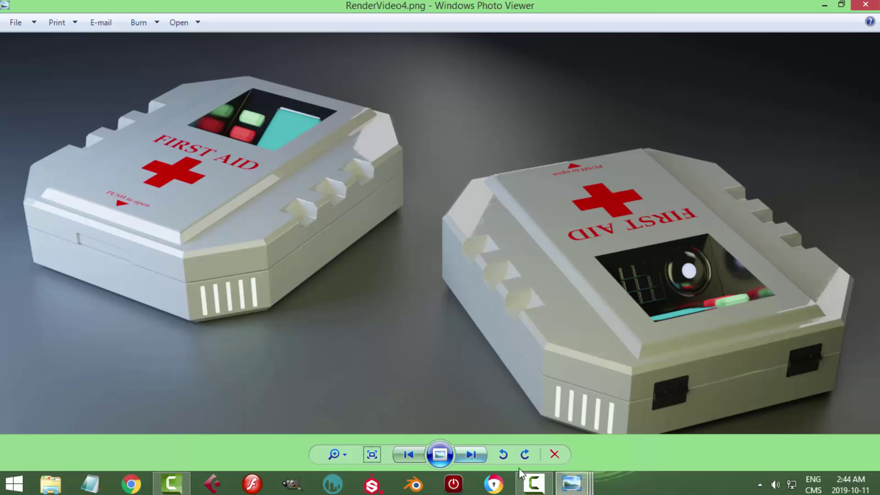
Bring up the finished render Render3Video4.png in Windows Photo Viewer and view it at actual size.
mouse_move(574, 481)
left_click(543, 379)
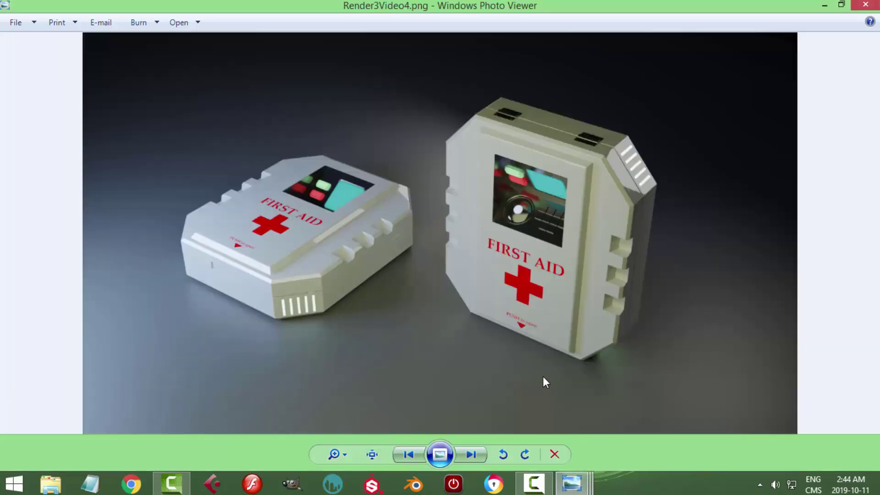
left_click(372, 455)
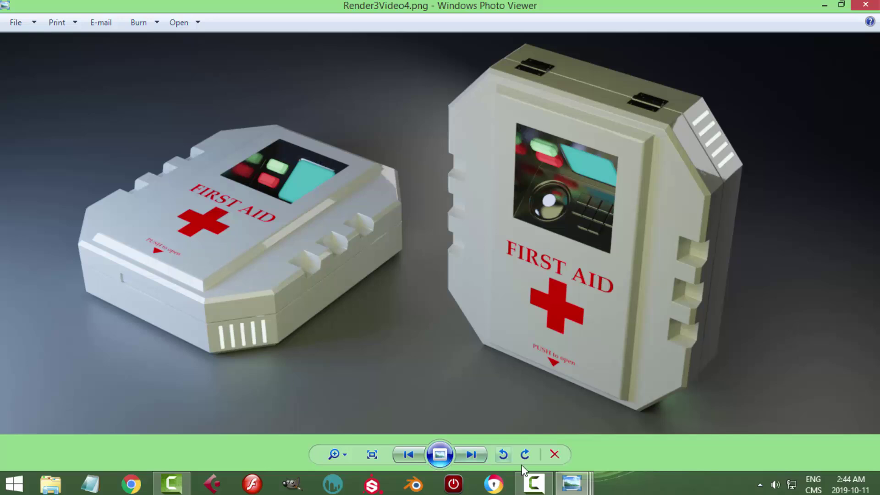
Bring up Render2Video4.png at actual size and examine both med kits, including the lid recess, vents and rear hinges.
left_click(565, 481)
left_click(456, 386)
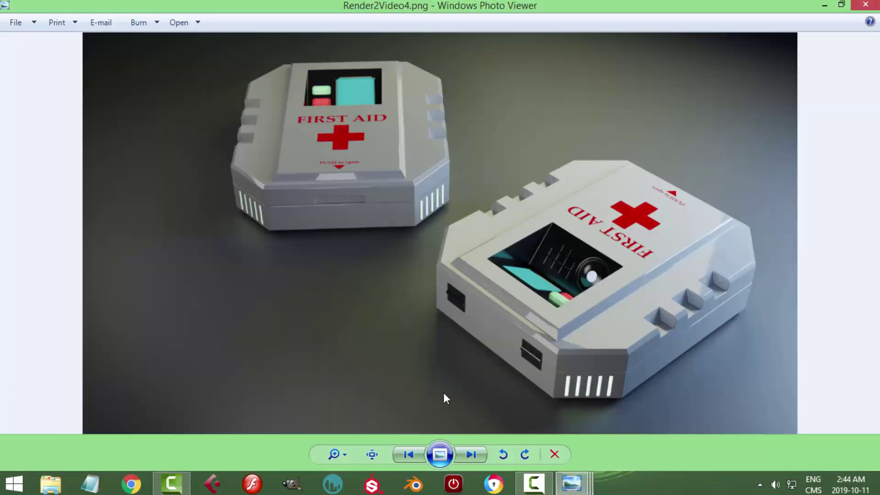
left_click(379, 458)
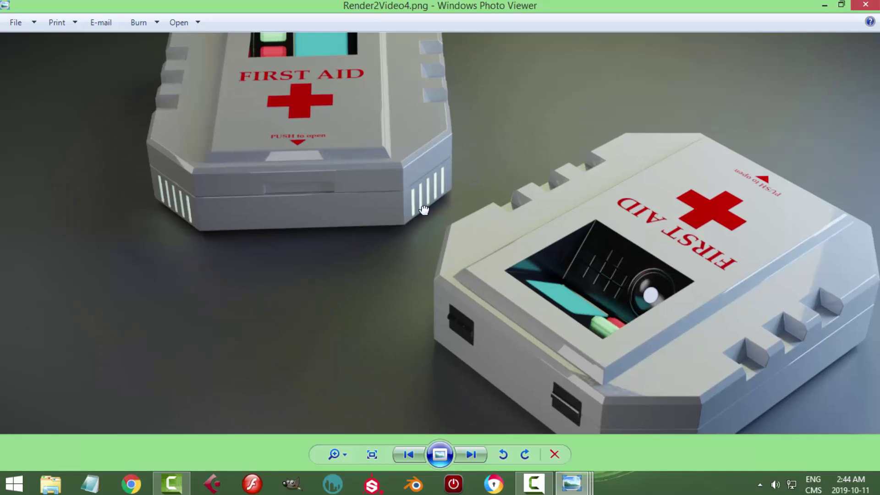
left_click_drag(426, 198, 414, 277)
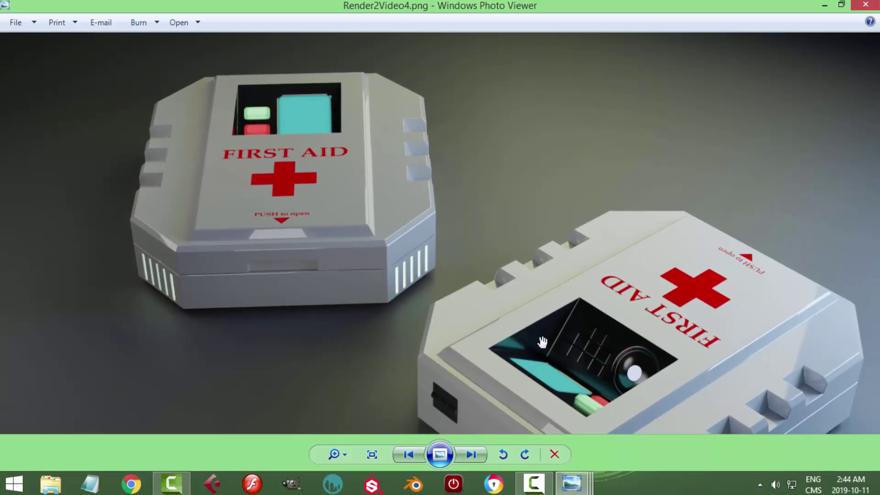
left_click_drag(563, 345, 523, 213)
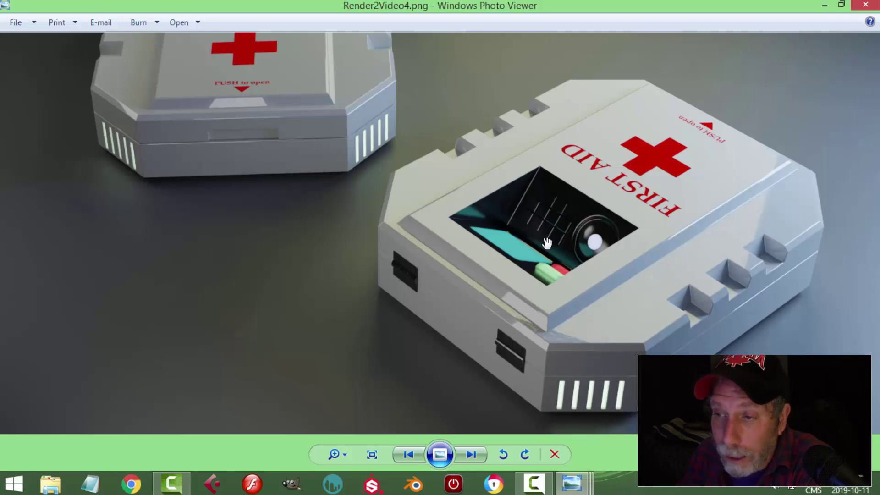
left_click_drag(550, 229, 534, 218)
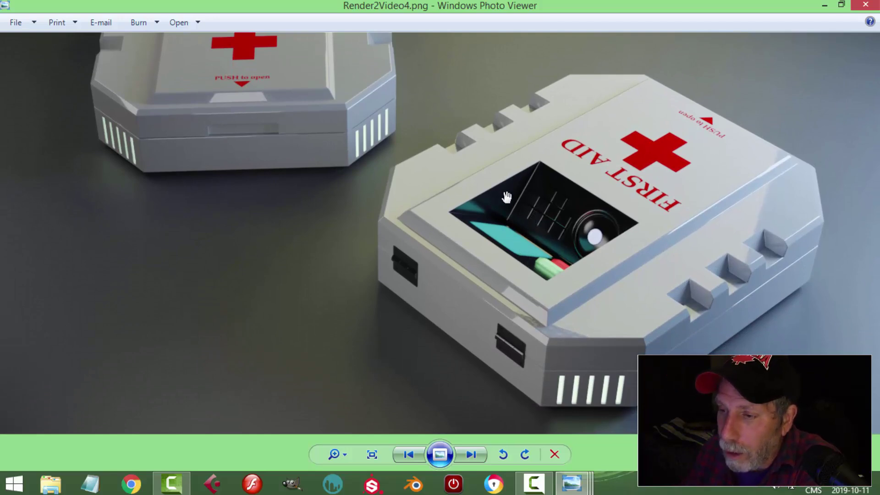
left_click_drag(576, 172, 528, 286)
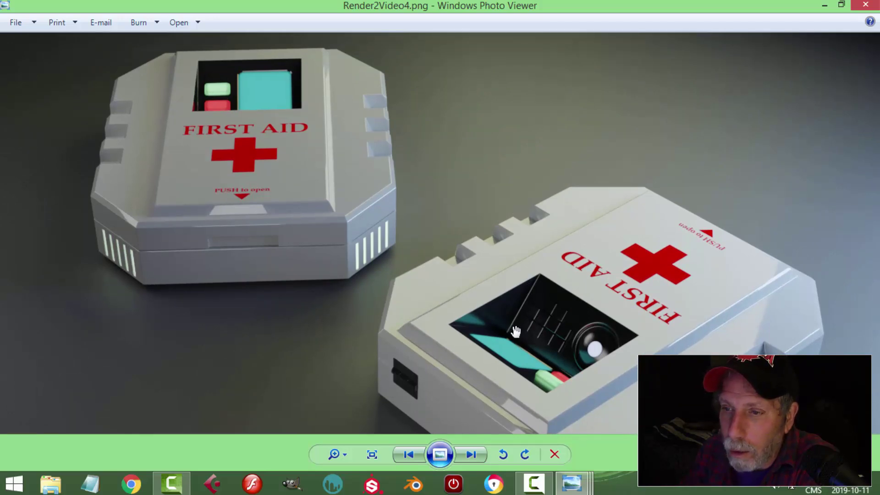
left_click_drag(521, 321, 583, 288)
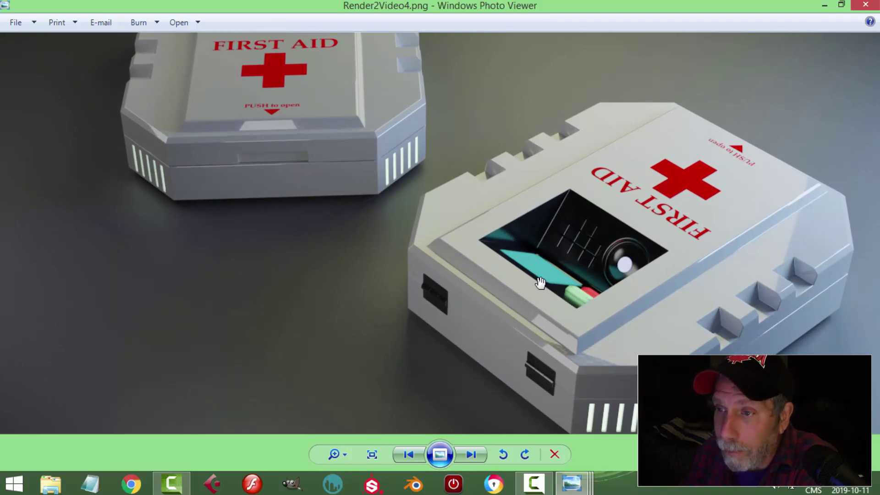
scroll(540, 283, "down", 5)
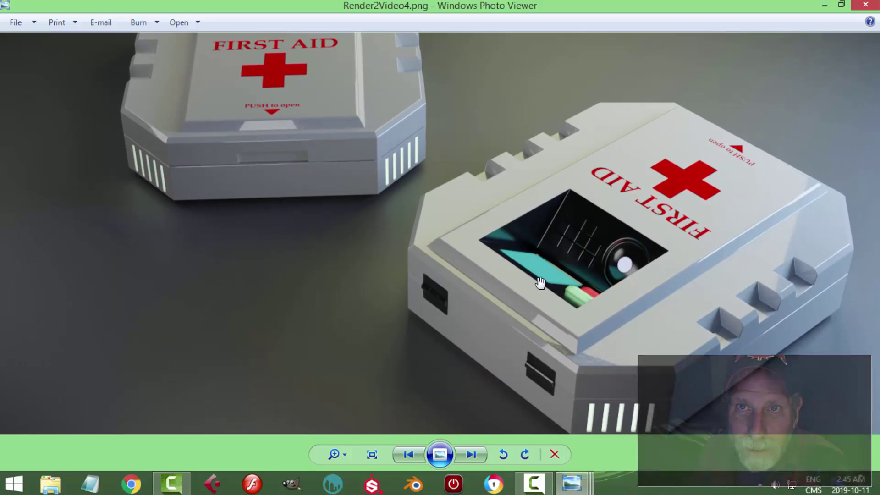